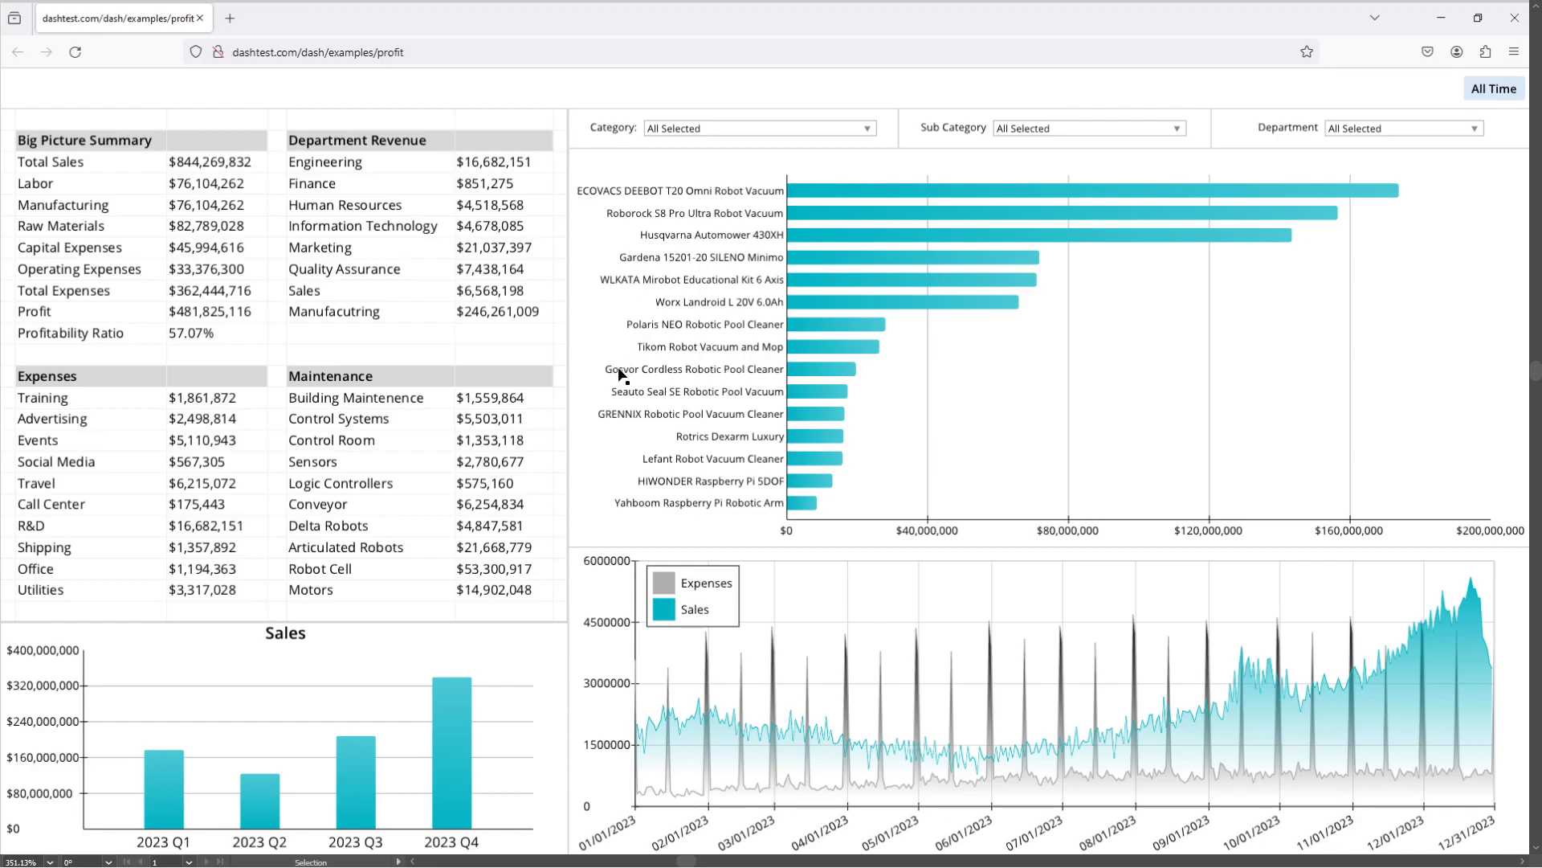
key(space)
drag(1174, 340, 405, 387)
drag(993, 344, 1135, 355)
drag(333, 336, 945, 287)
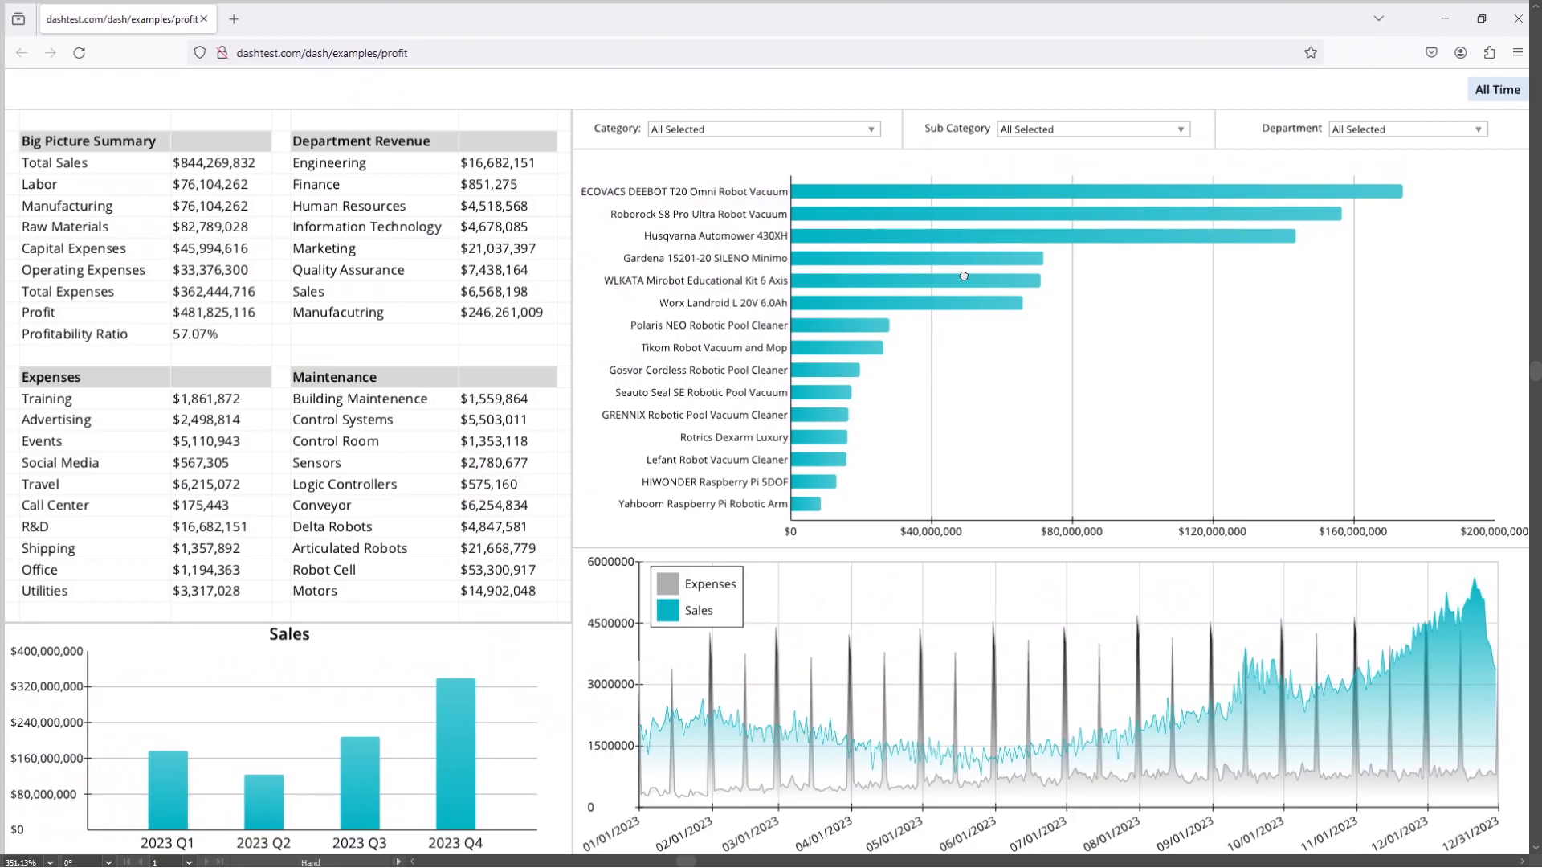
Step: Switch to Row64, create a live dataframe from the Expenses example table, and enlarge its formula area
key(alt+Tab)
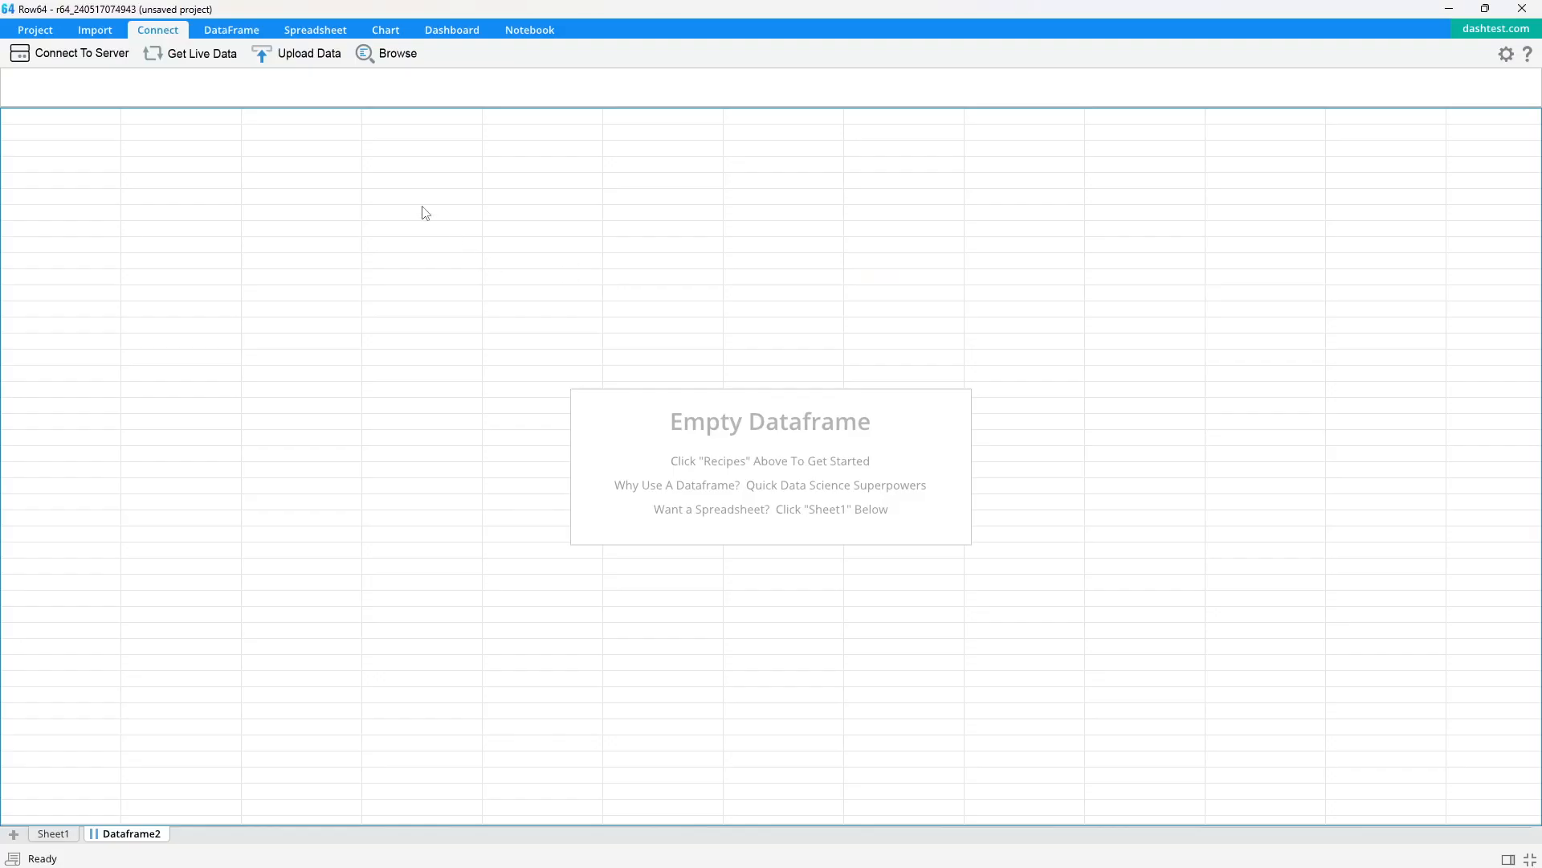
click(187, 56)
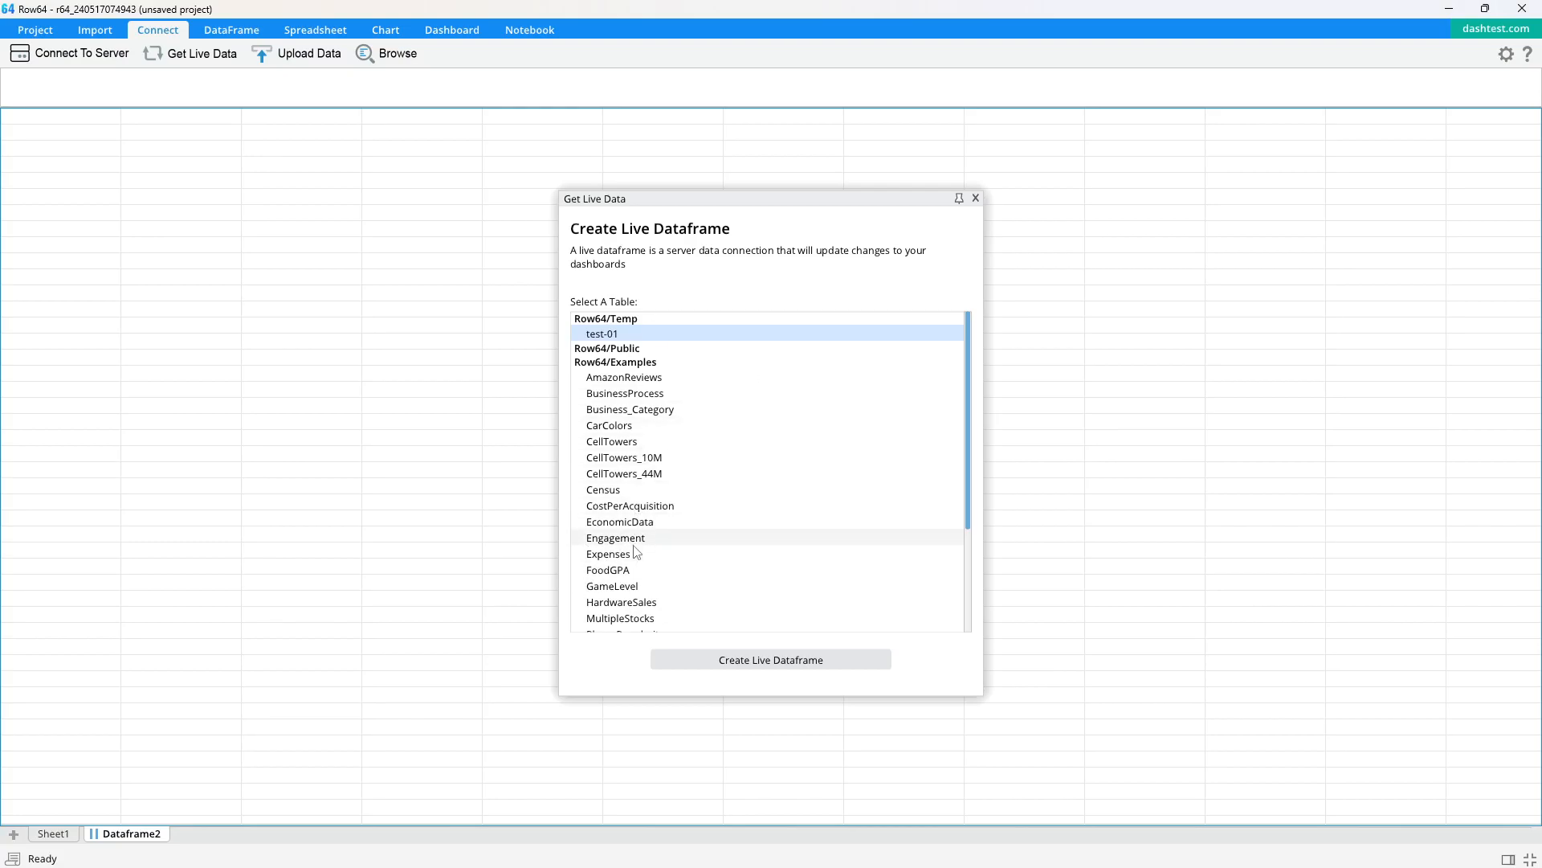
scroll(636, 553, down, 1)
double_click(639, 507)
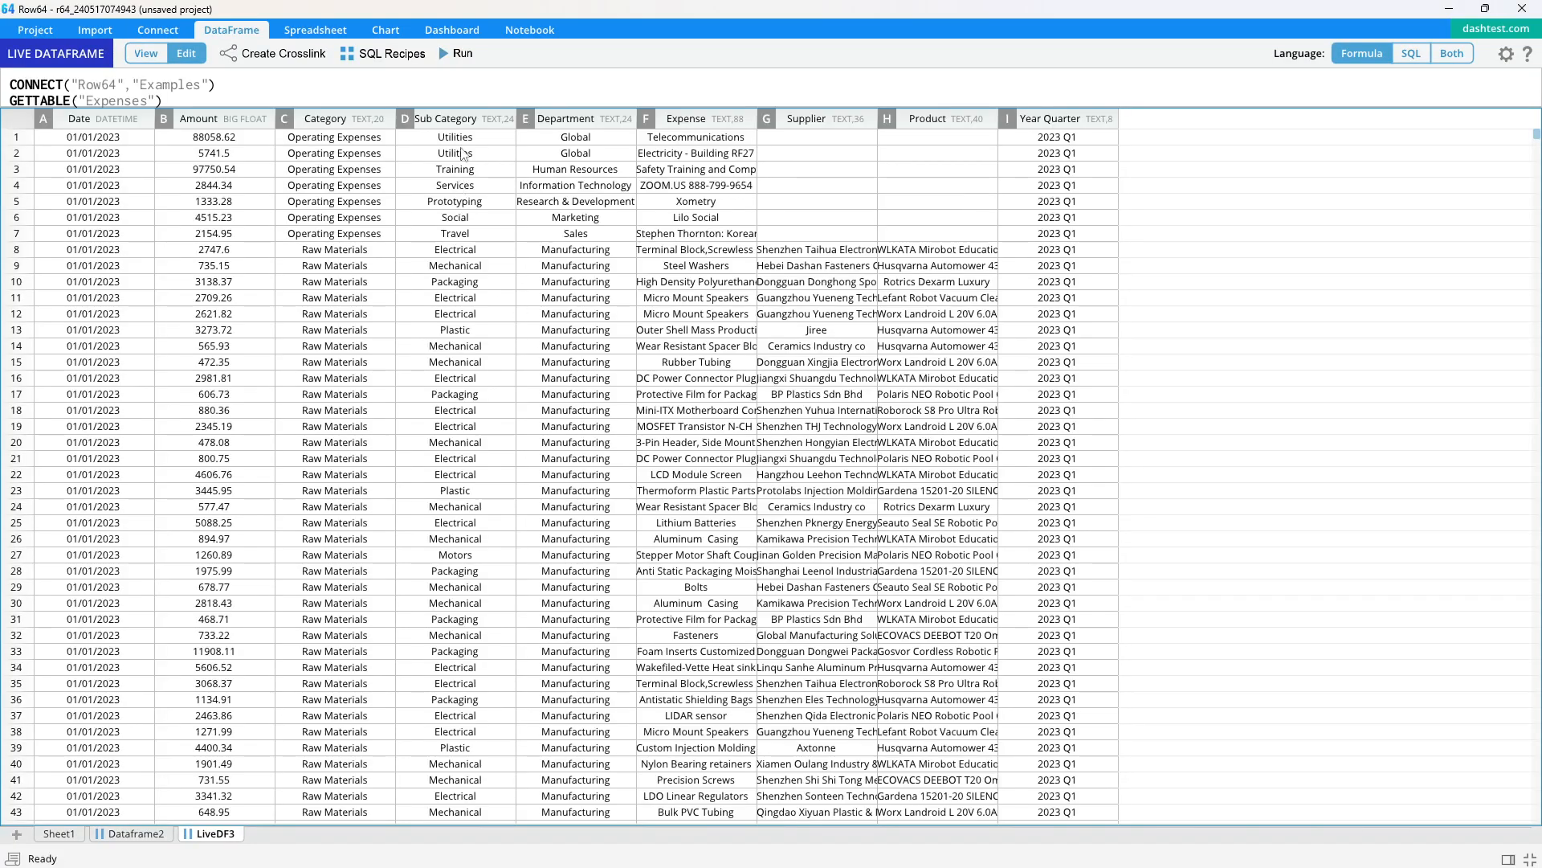
drag(466, 108, 466, 135)
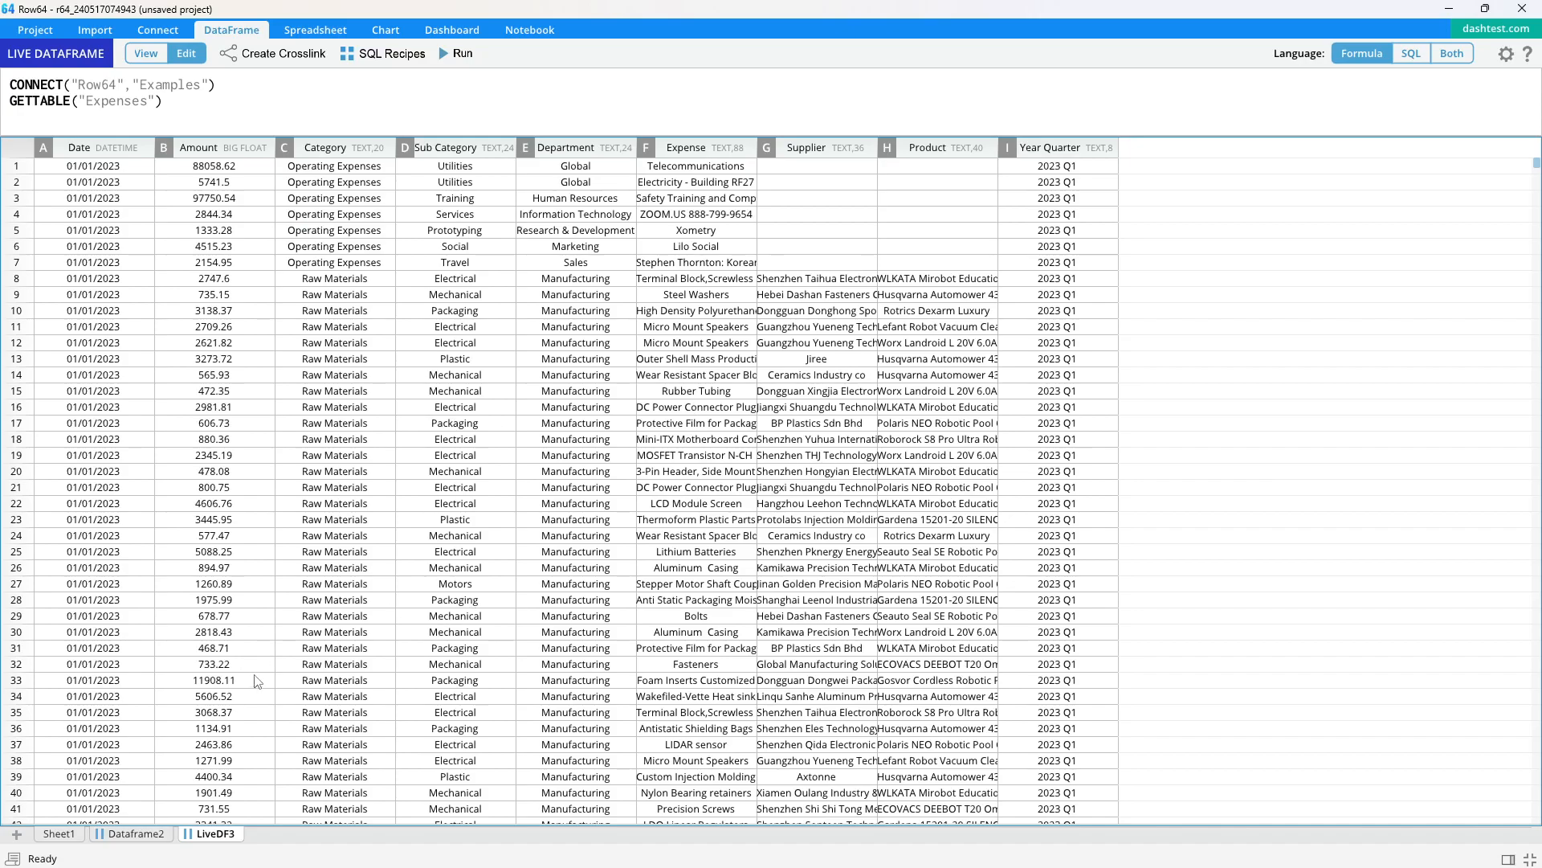
right_click(221, 834)
click(249, 818)
text(E)
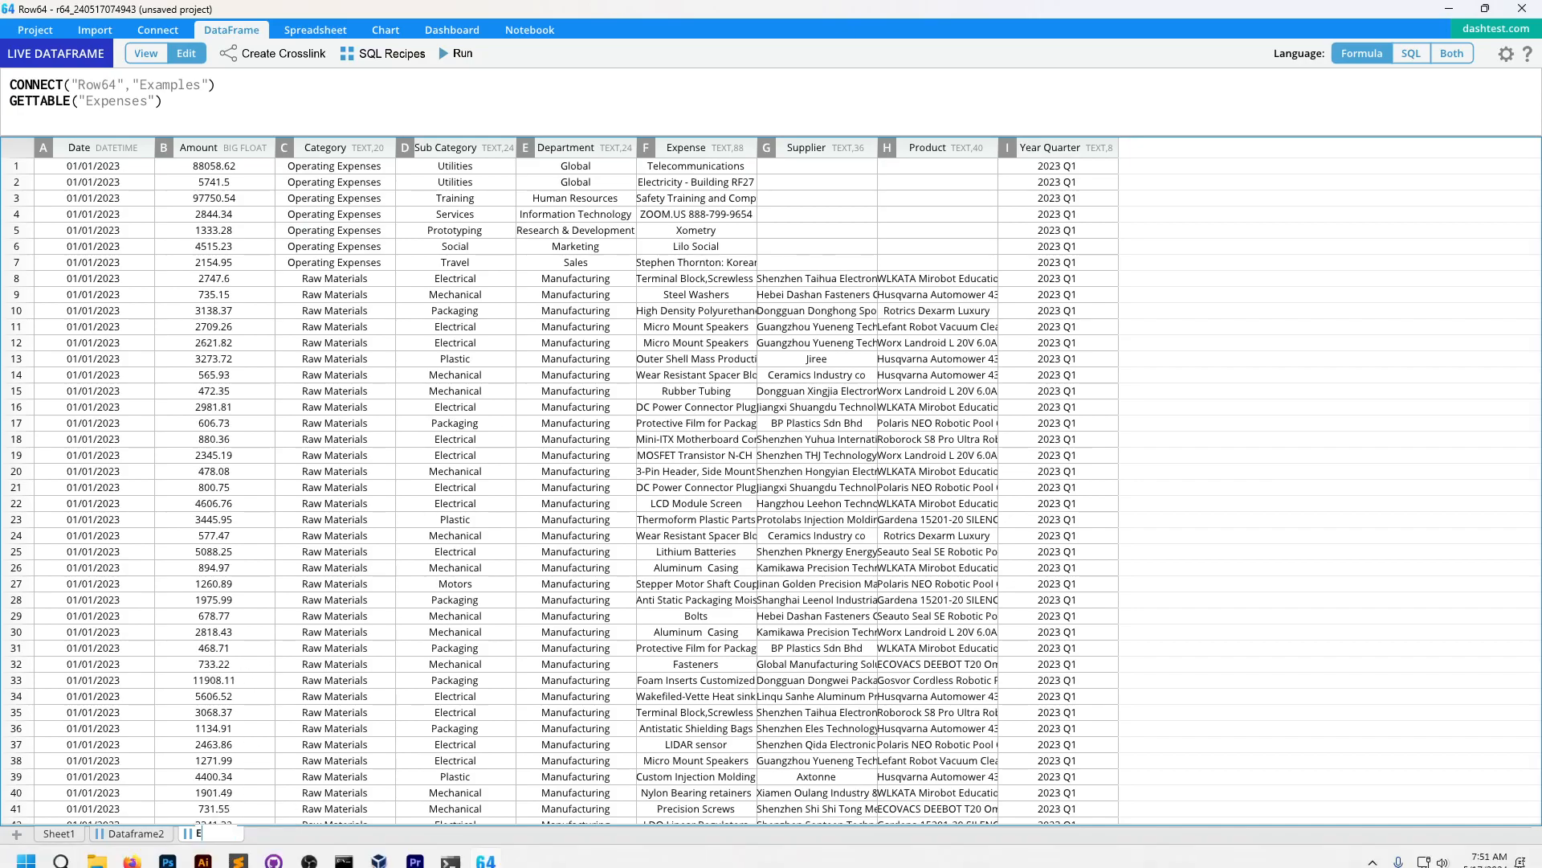
click(329, 637)
Step: Rename the new live dataframe sheet as Expenses
right_click(215, 835)
click(265, 835)
text(Expenses)
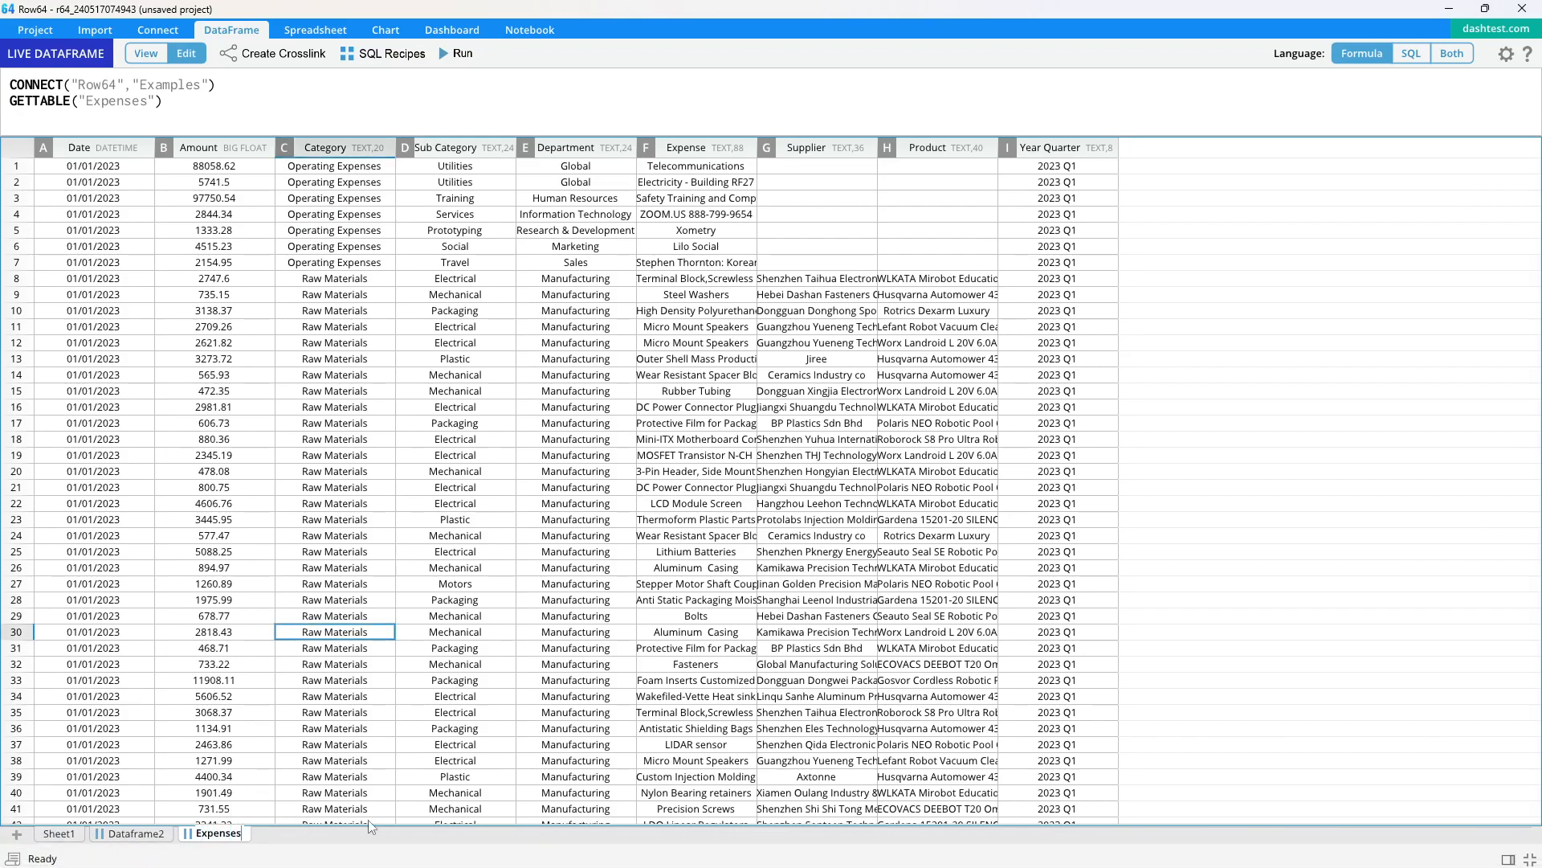
key(Return)
Step: Create a second live dataframe from the RoboticSales example table and enlarge its formula area
click(158, 30)
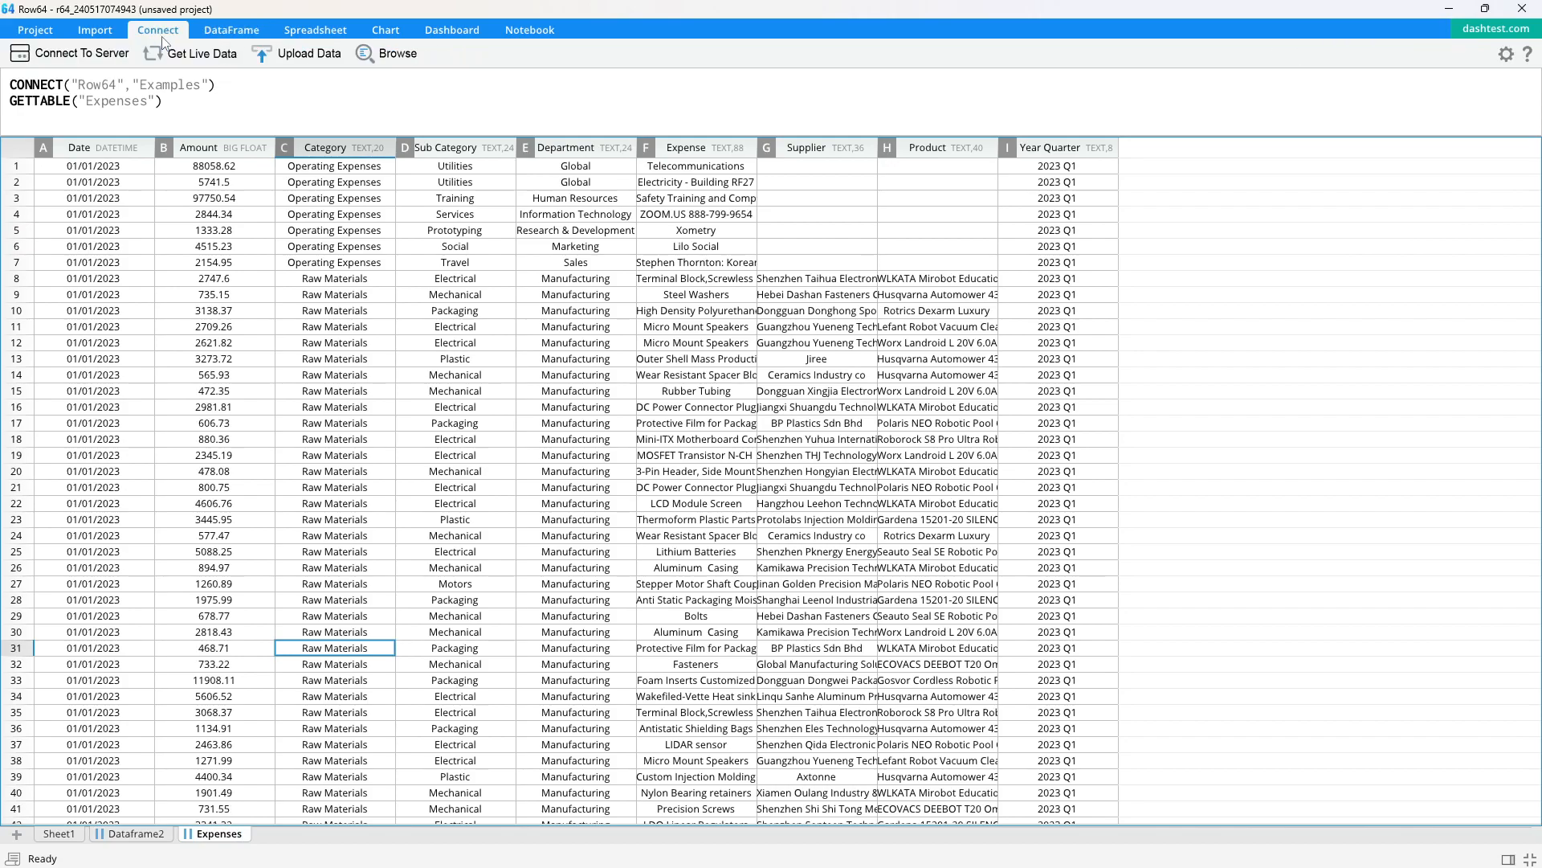
click(197, 53)
scroll(642, 592, down, 5)
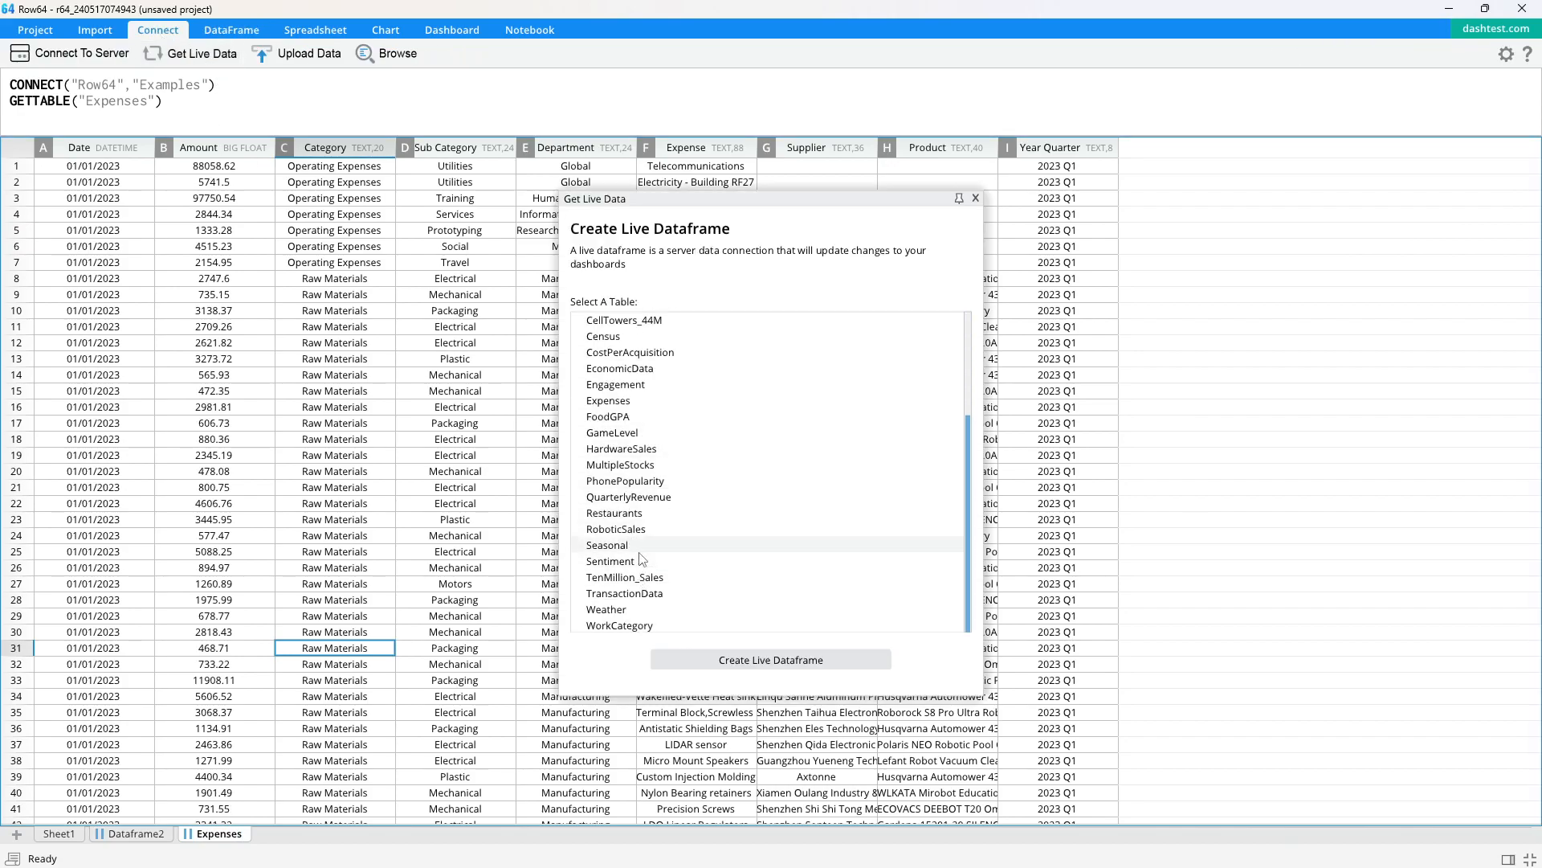
double_click(631, 535)
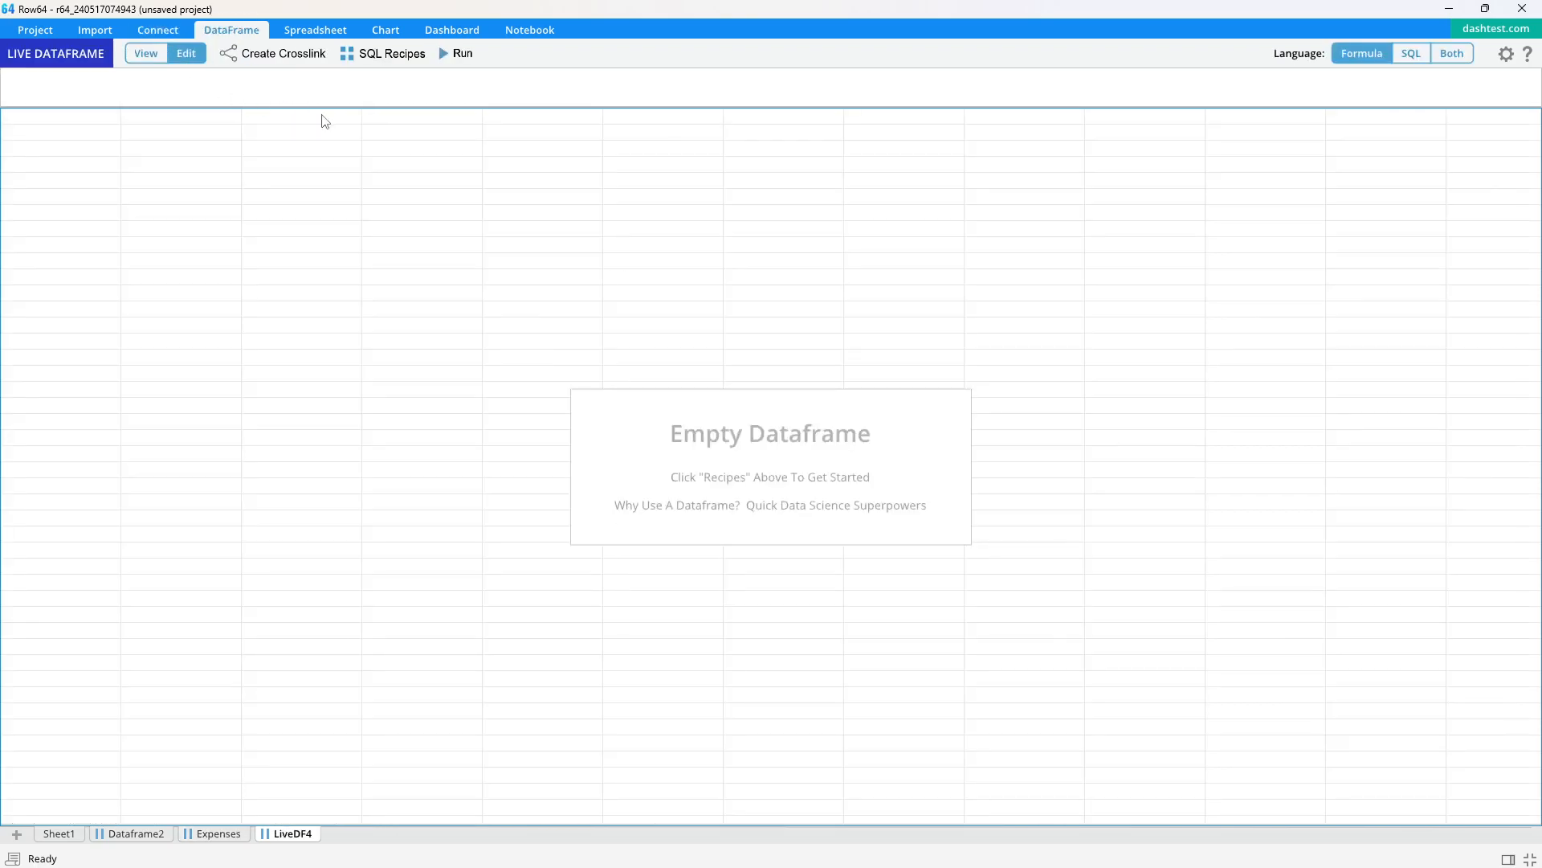
drag(327, 107, 325, 125)
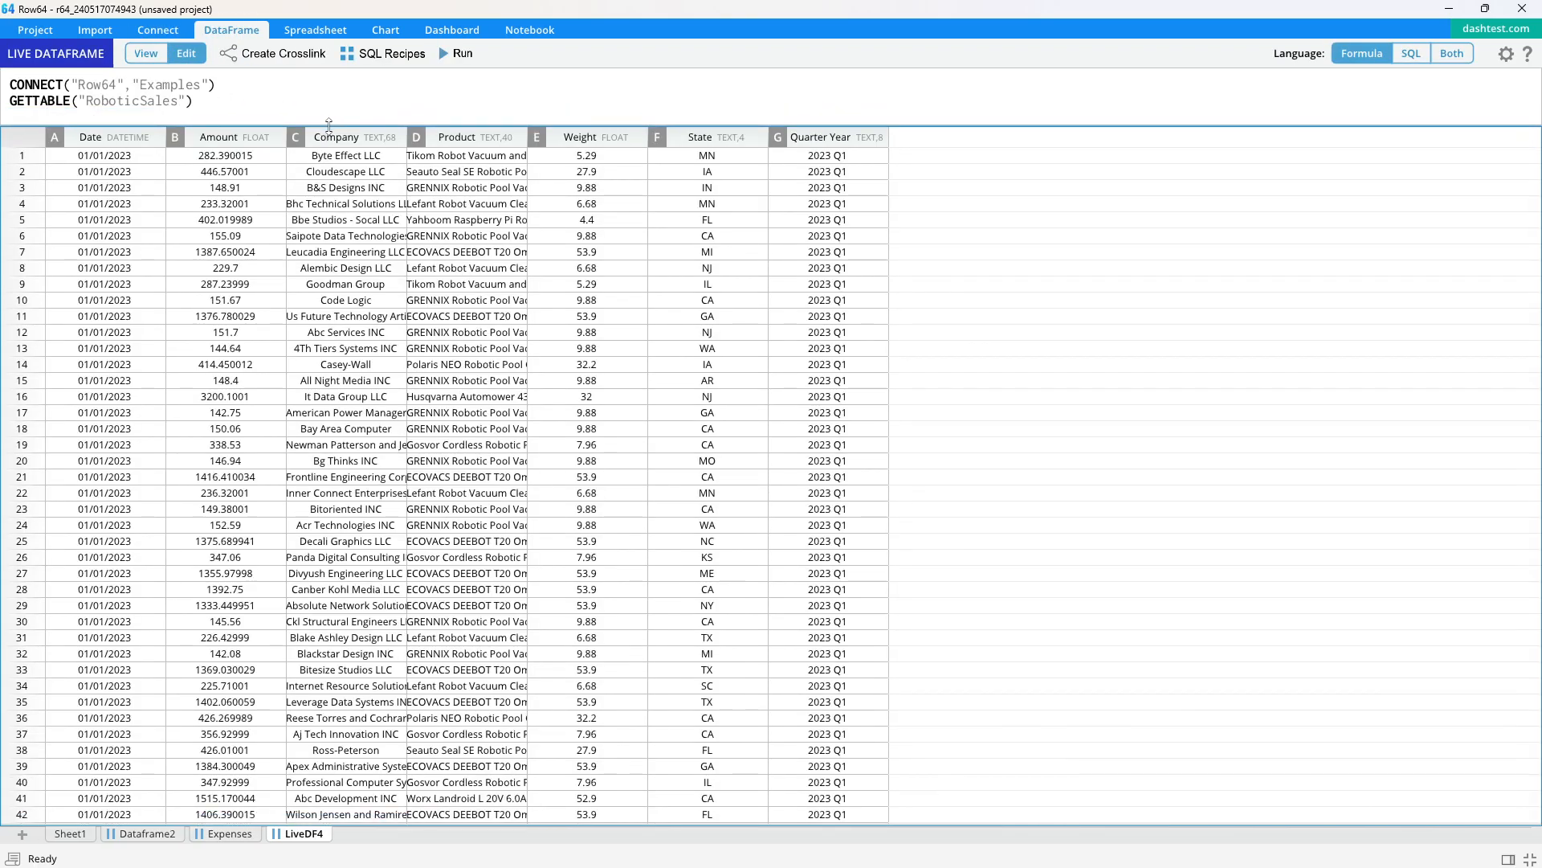
Step: Rename the RoboticSales live dataframe sheet as Sales
right_click(318, 835)
click(351, 840)
text(Rales)
key(Return)
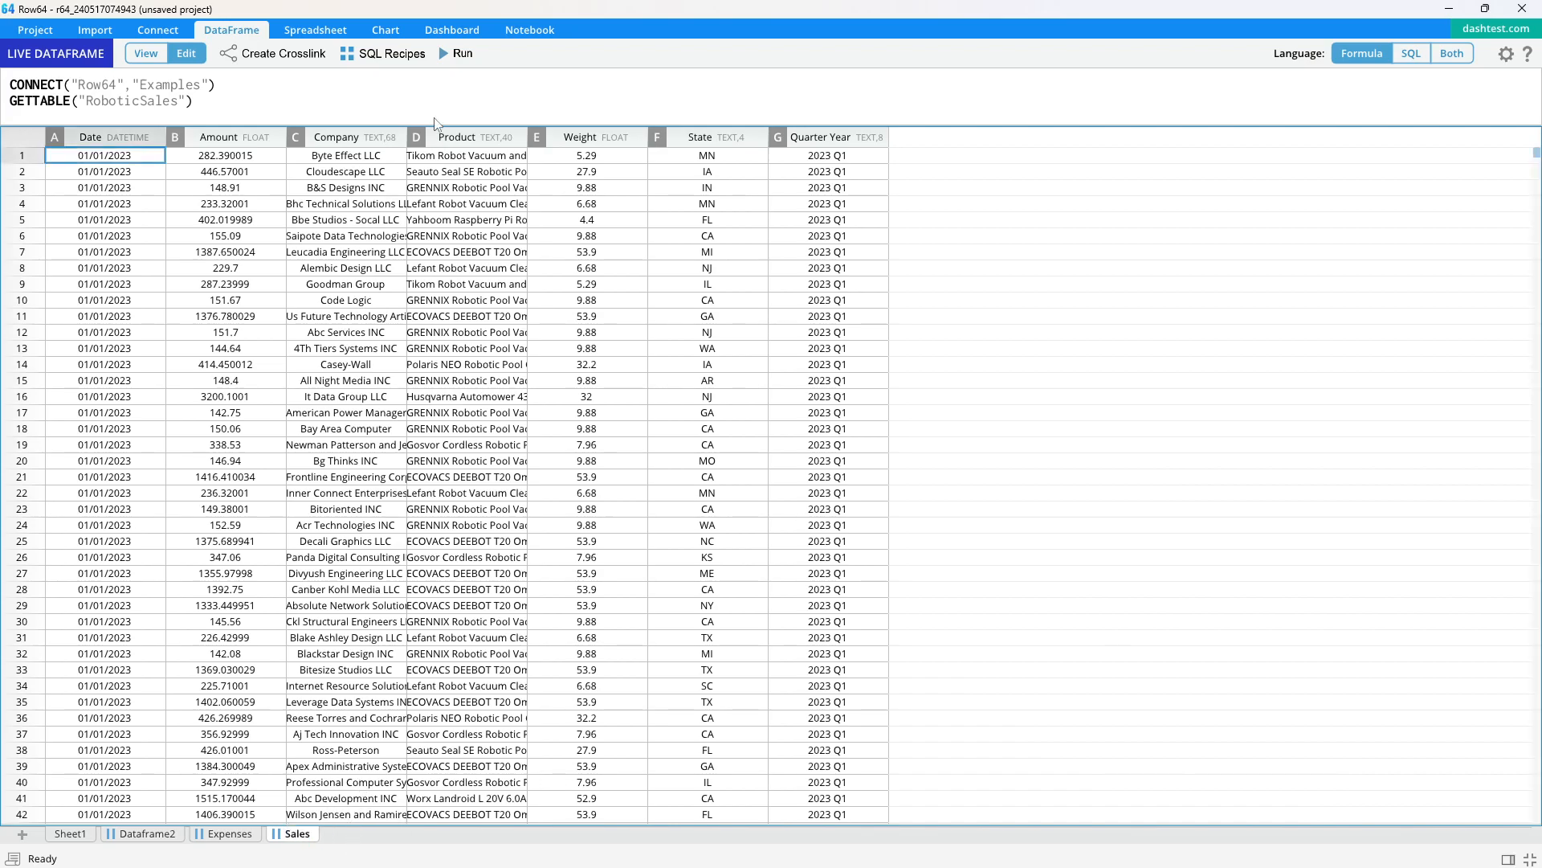
Step: Create a new empty dashboard in Row64, checking the profit dashboard mock-up for its layout
key(alt+Tab)
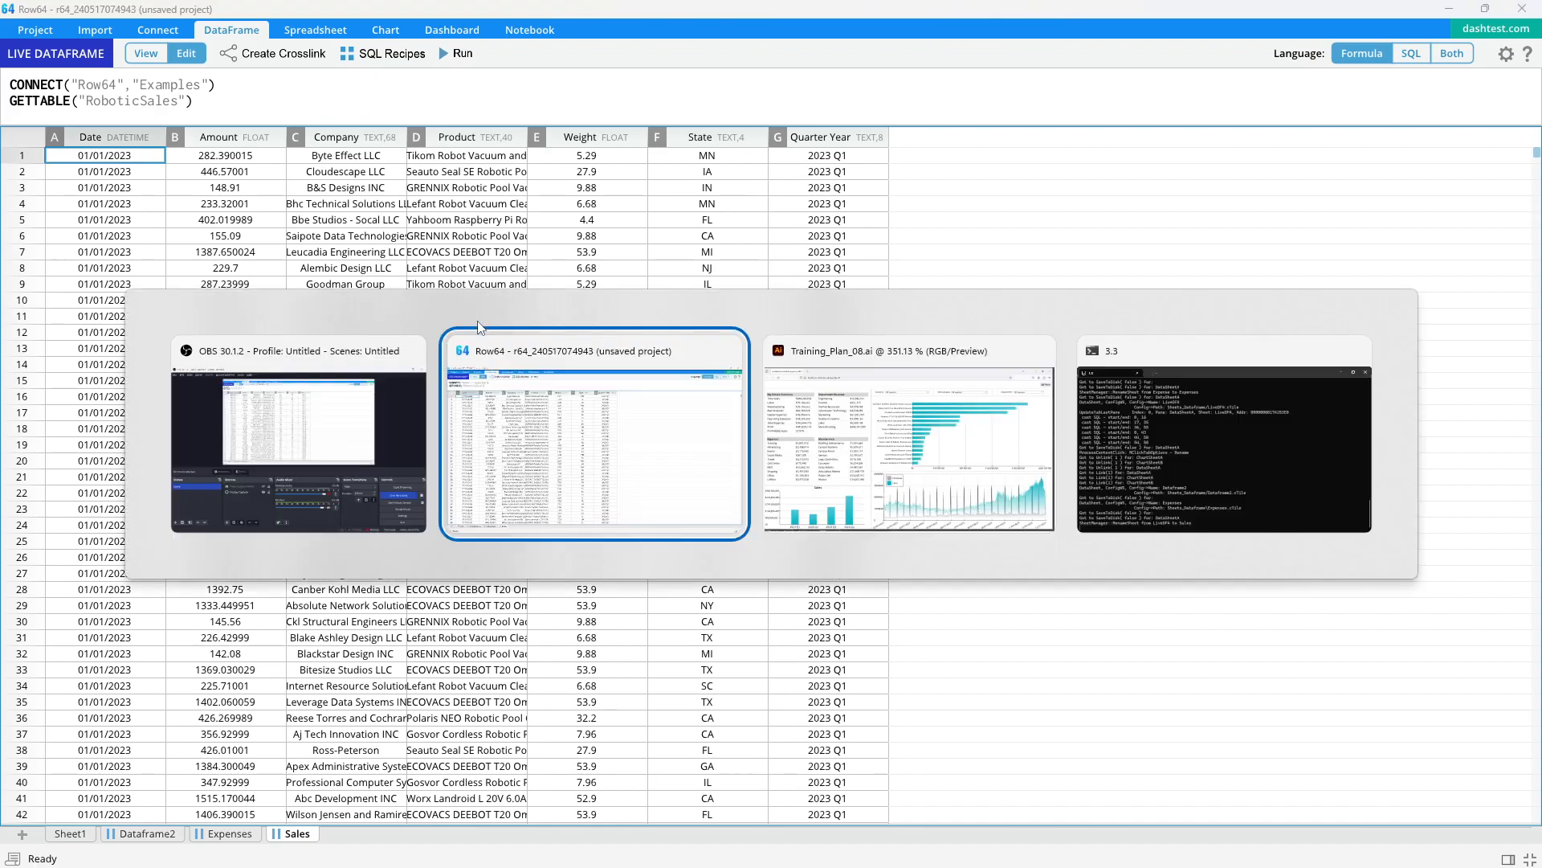
key(alt+Tab)
key(alt+Tab)
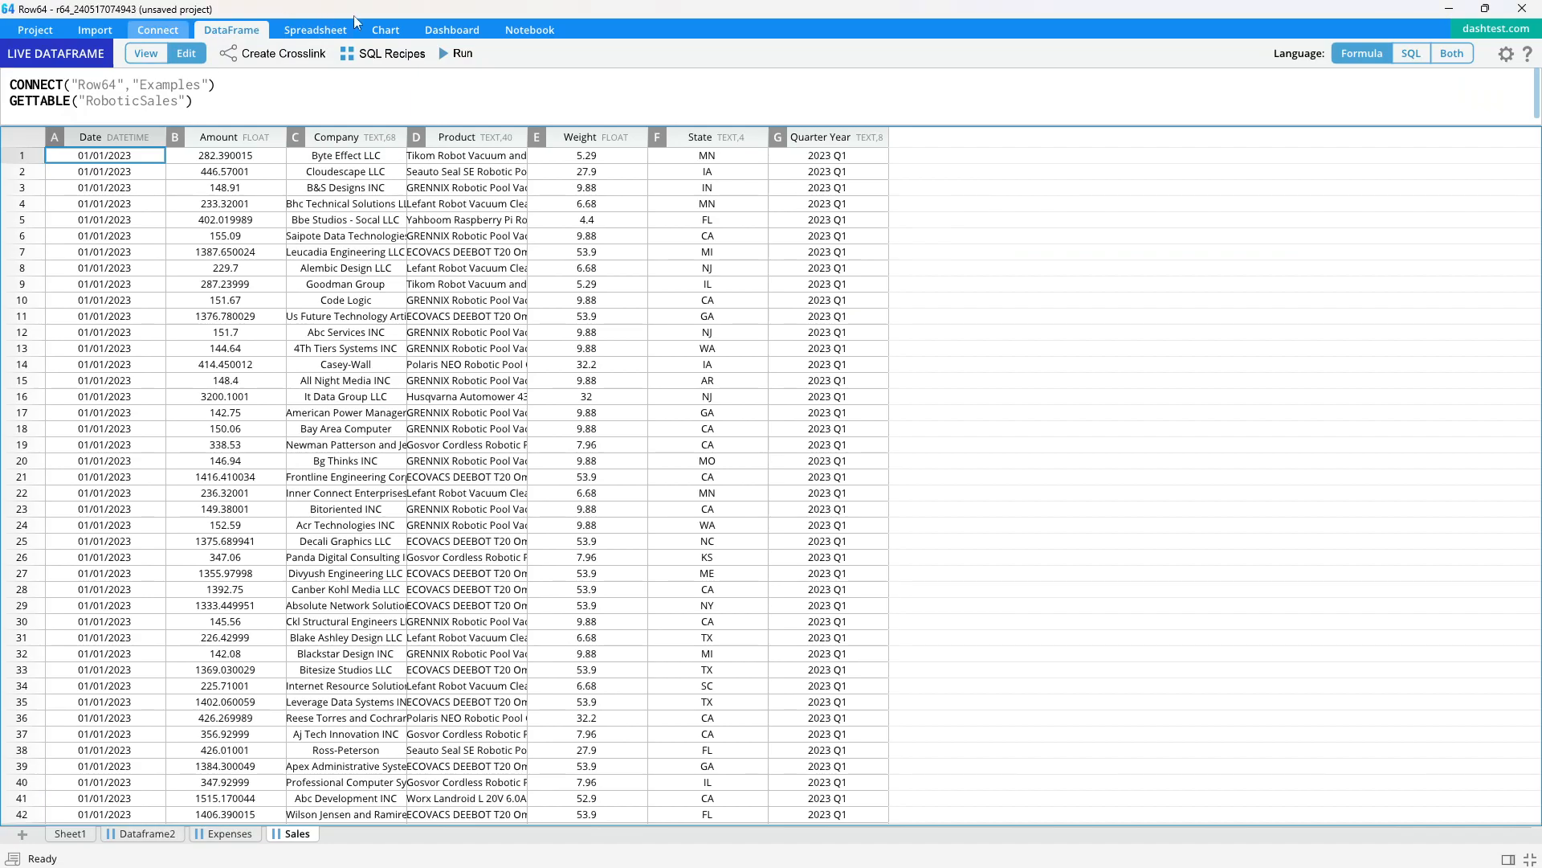
click(452, 30)
click(100, 56)
key(alt+Tab)
key(alt+Tab)
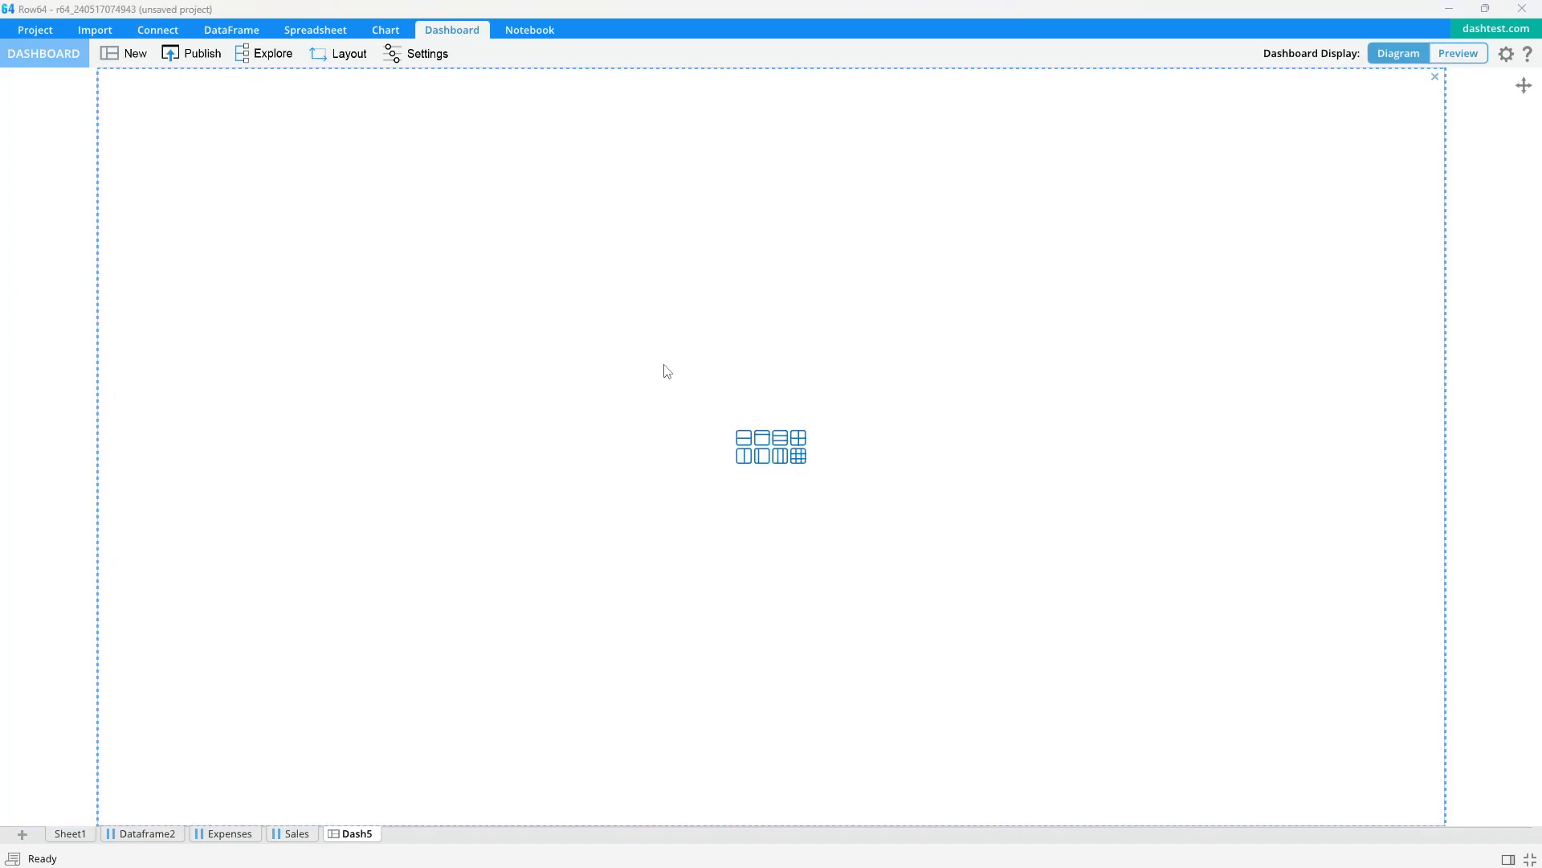
key(alt+Tab)
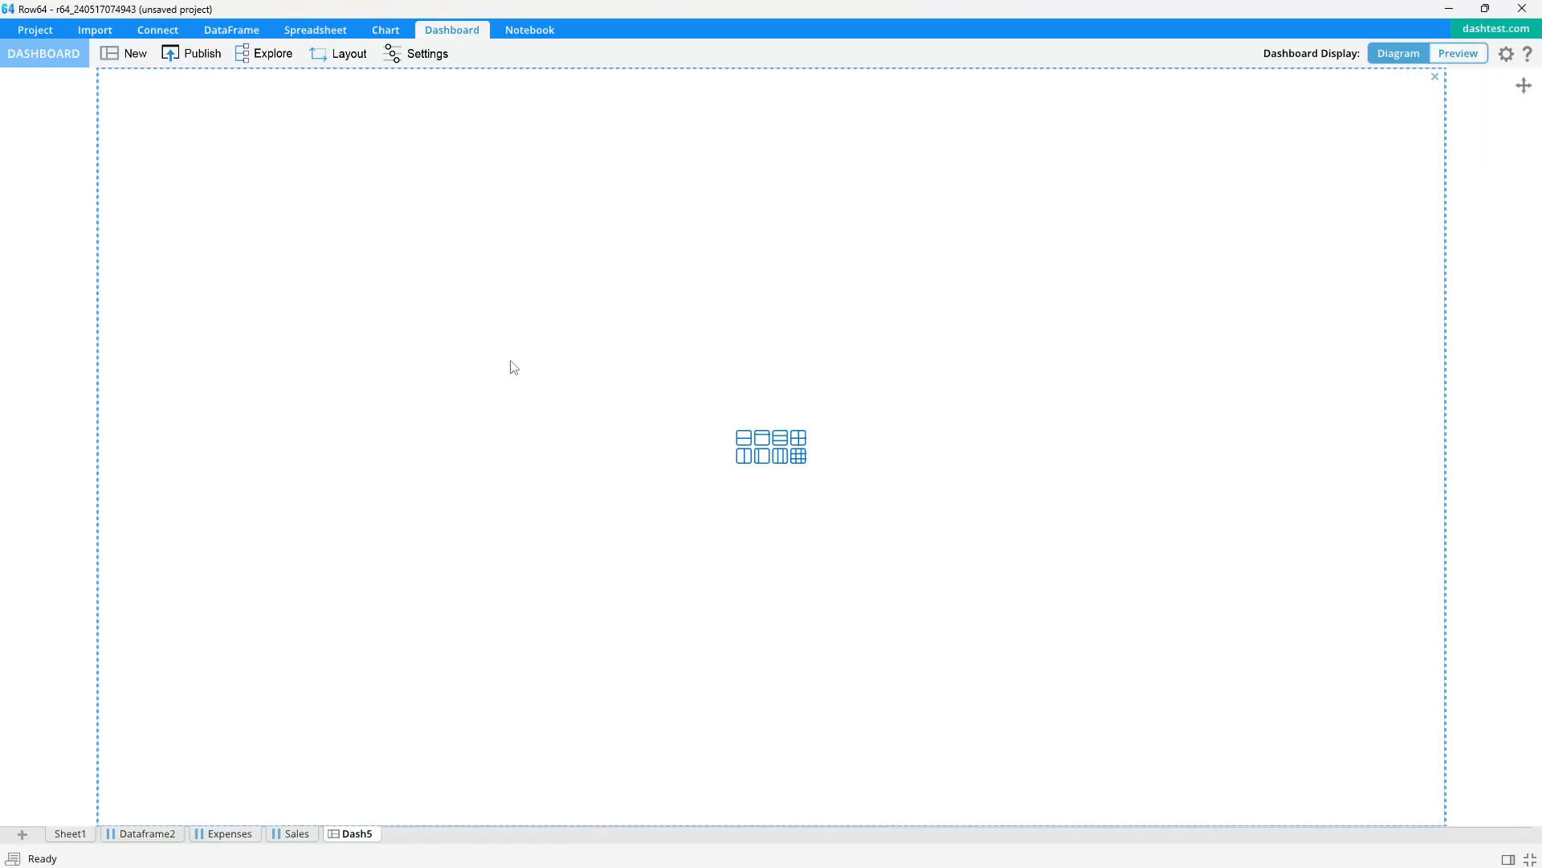
Step: Split the dashboard into two columns, with two rows on the left and three on the right, dividing the upper right row into three columns
click(749, 459)
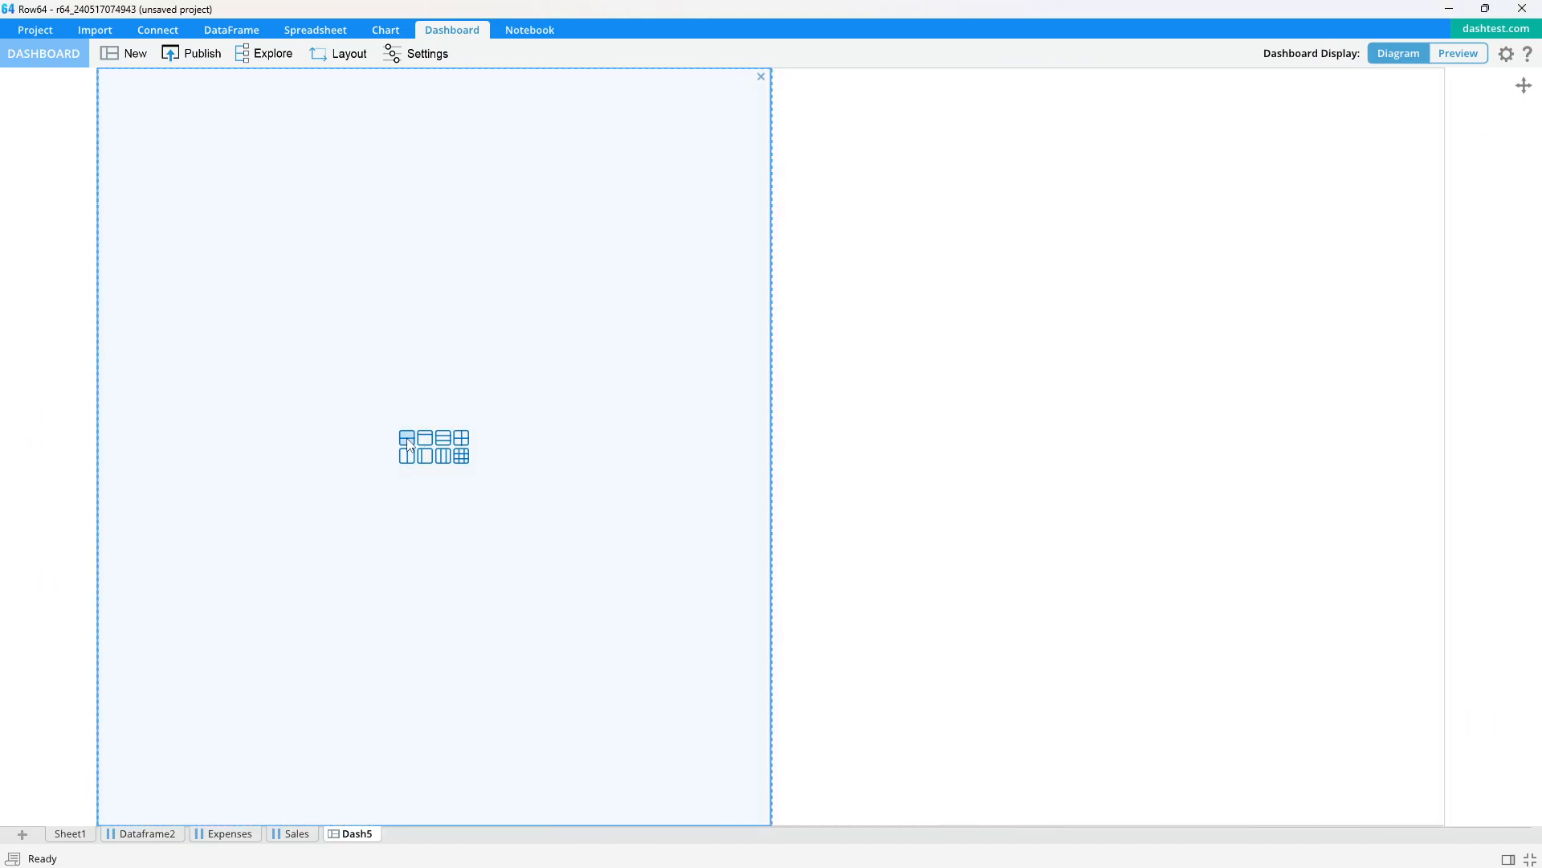
click(423, 439)
key(alt+Tab)
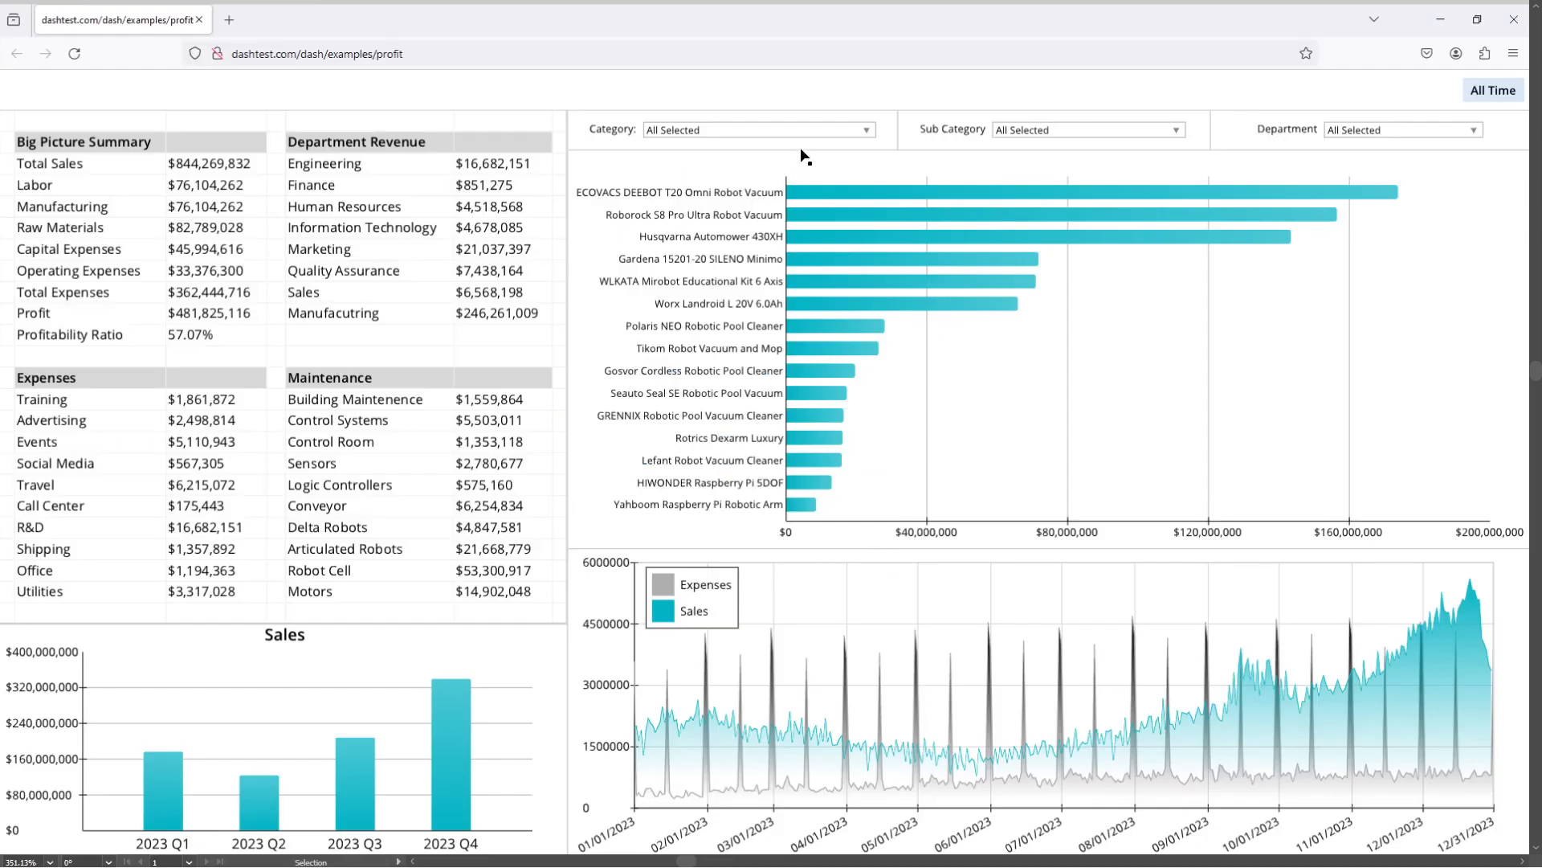
key(alt+Tab)
click(1116, 439)
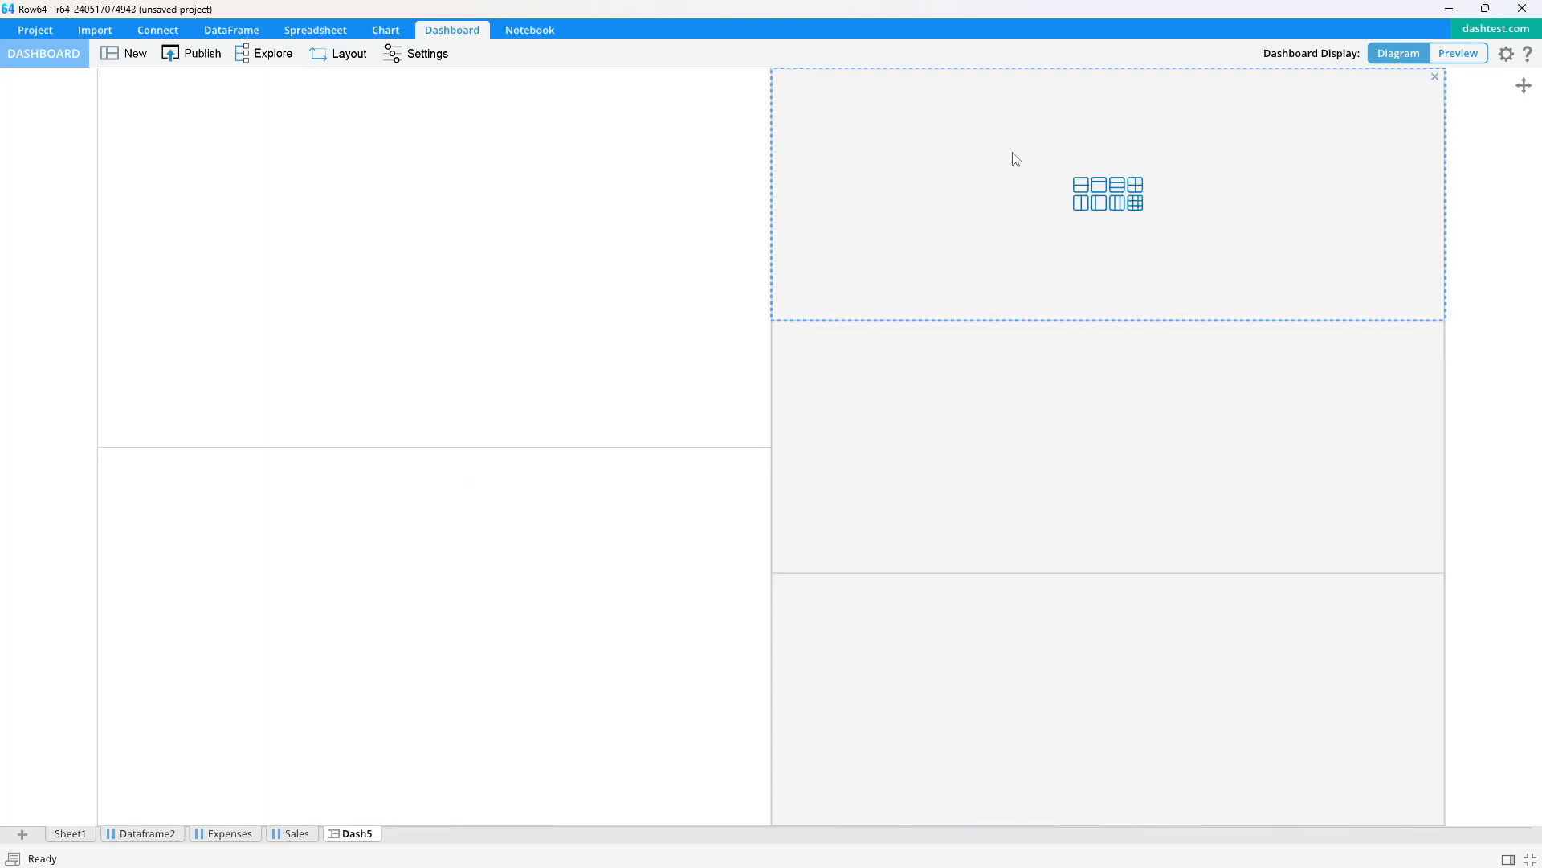
click(1117, 204)
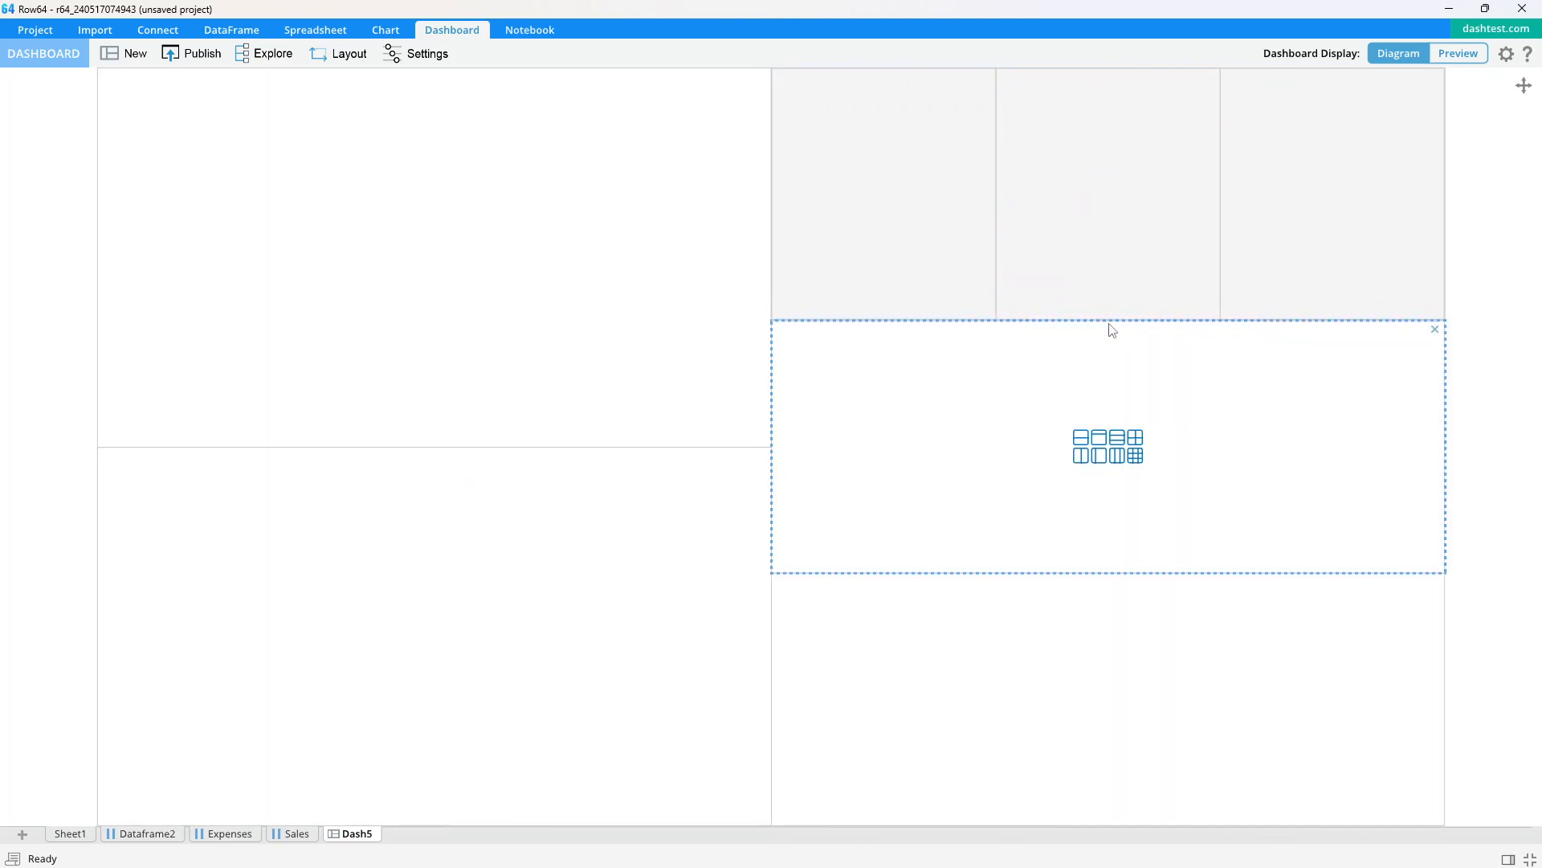
Step: Resize the dashboard panes to match the mock-up: a thin three-part filter strip, a higher divider below it, and a left column about one third wide
drag(1113, 327, 1126, 158)
drag(994, 575, 1009, 484)
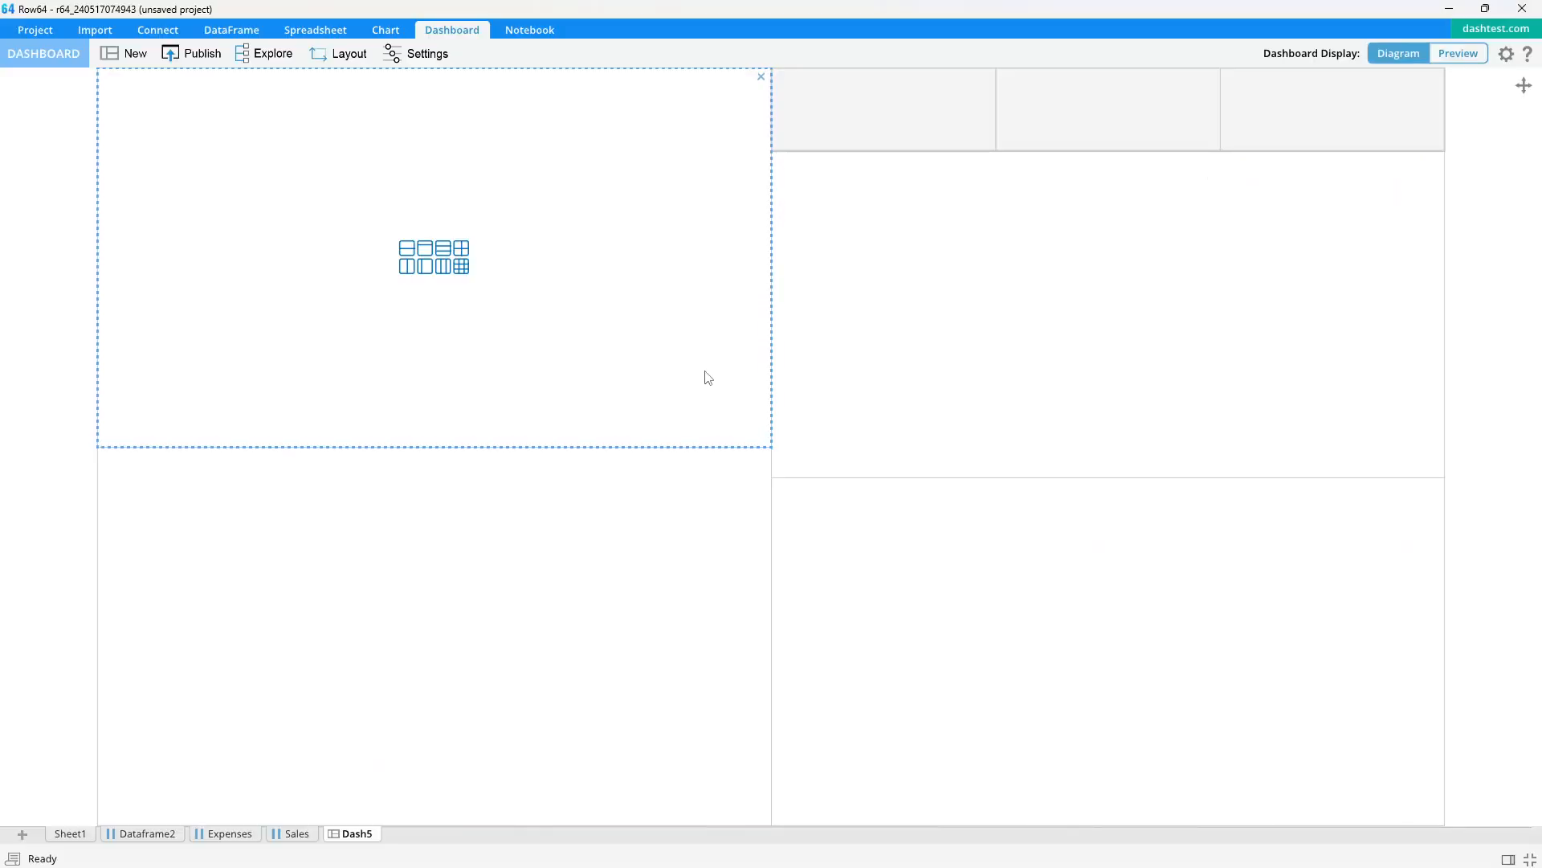
drag(771, 362, 514, 376)
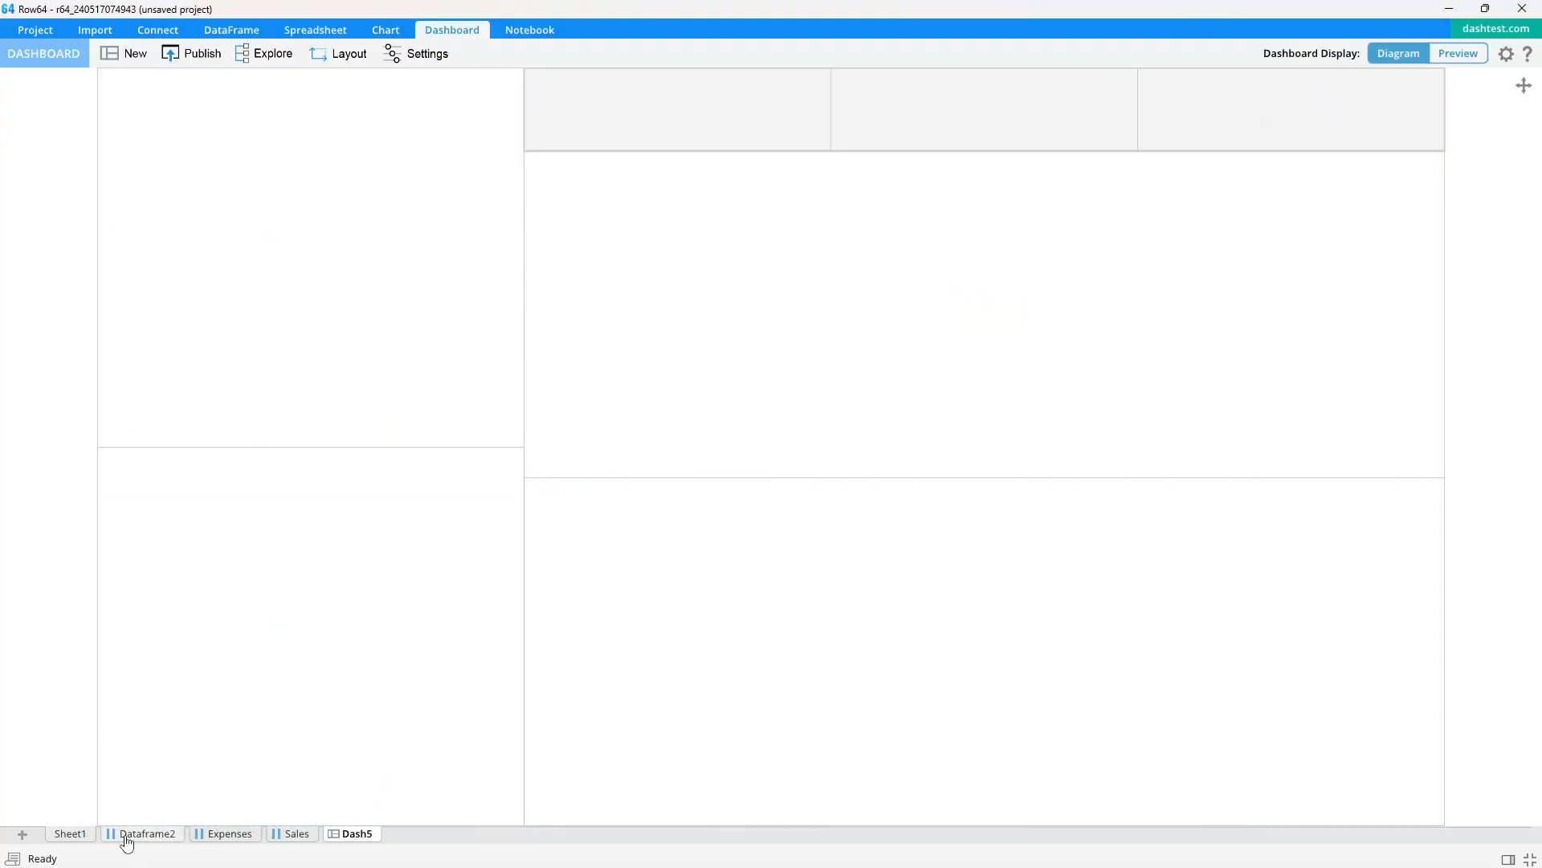
Step: Create a Group Sum cross-link dataframe from the Date and Amount columns of the Expenses dataframe
click(230, 834)
drag(213, 151, 336, 149)
shift+click(84, 153)
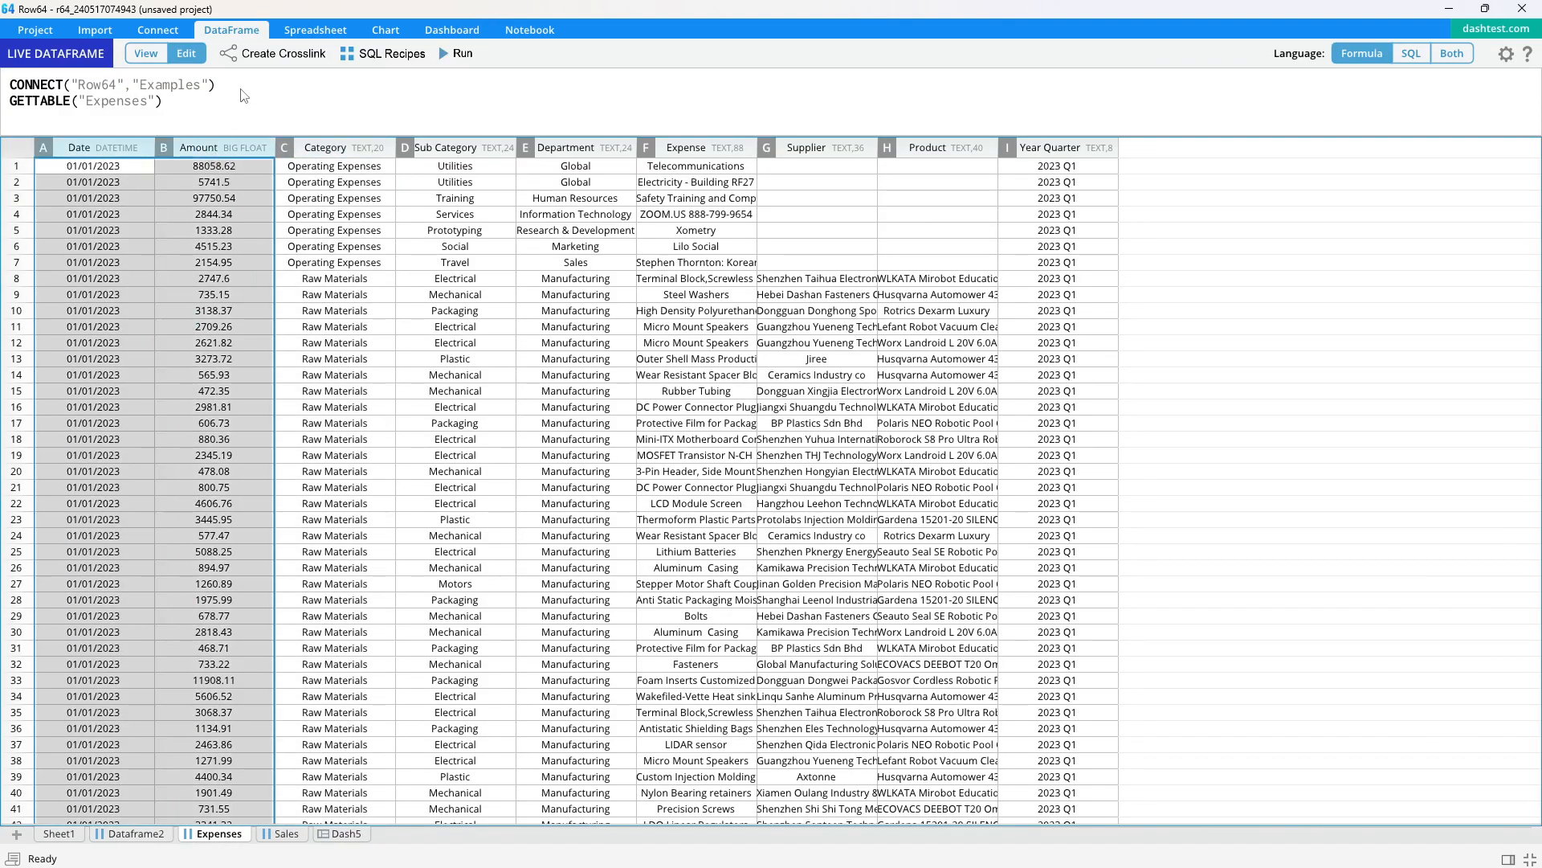
click(273, 53)
click(710, 270)
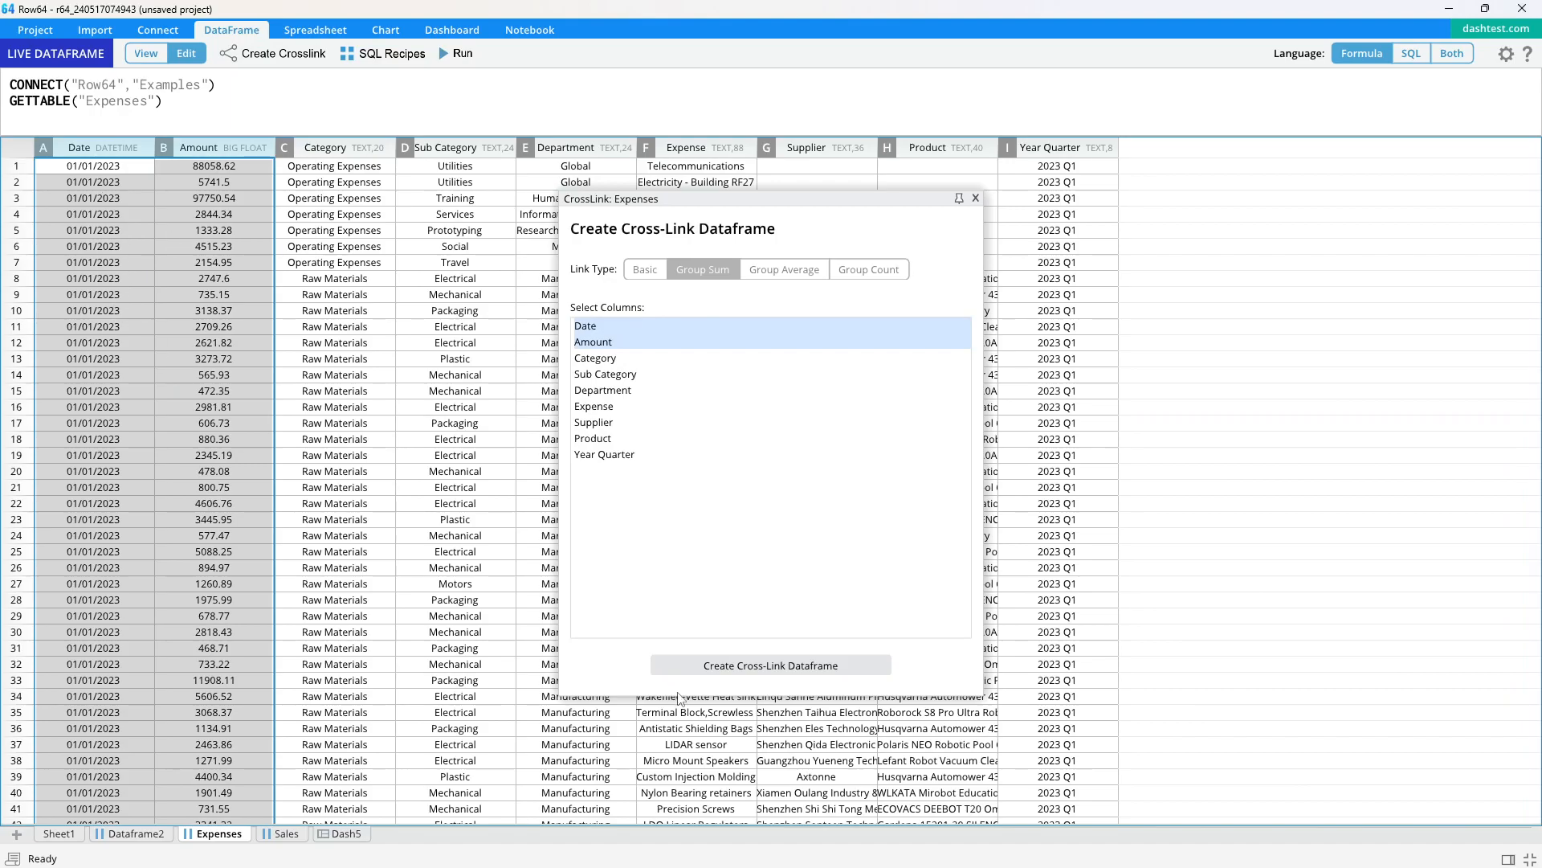
click(738, 660)
Step: Change the expenses cross-link's GROUPSUM argument to the Date column, A:A, and run the formula
drag(226, 107, 204, 152)
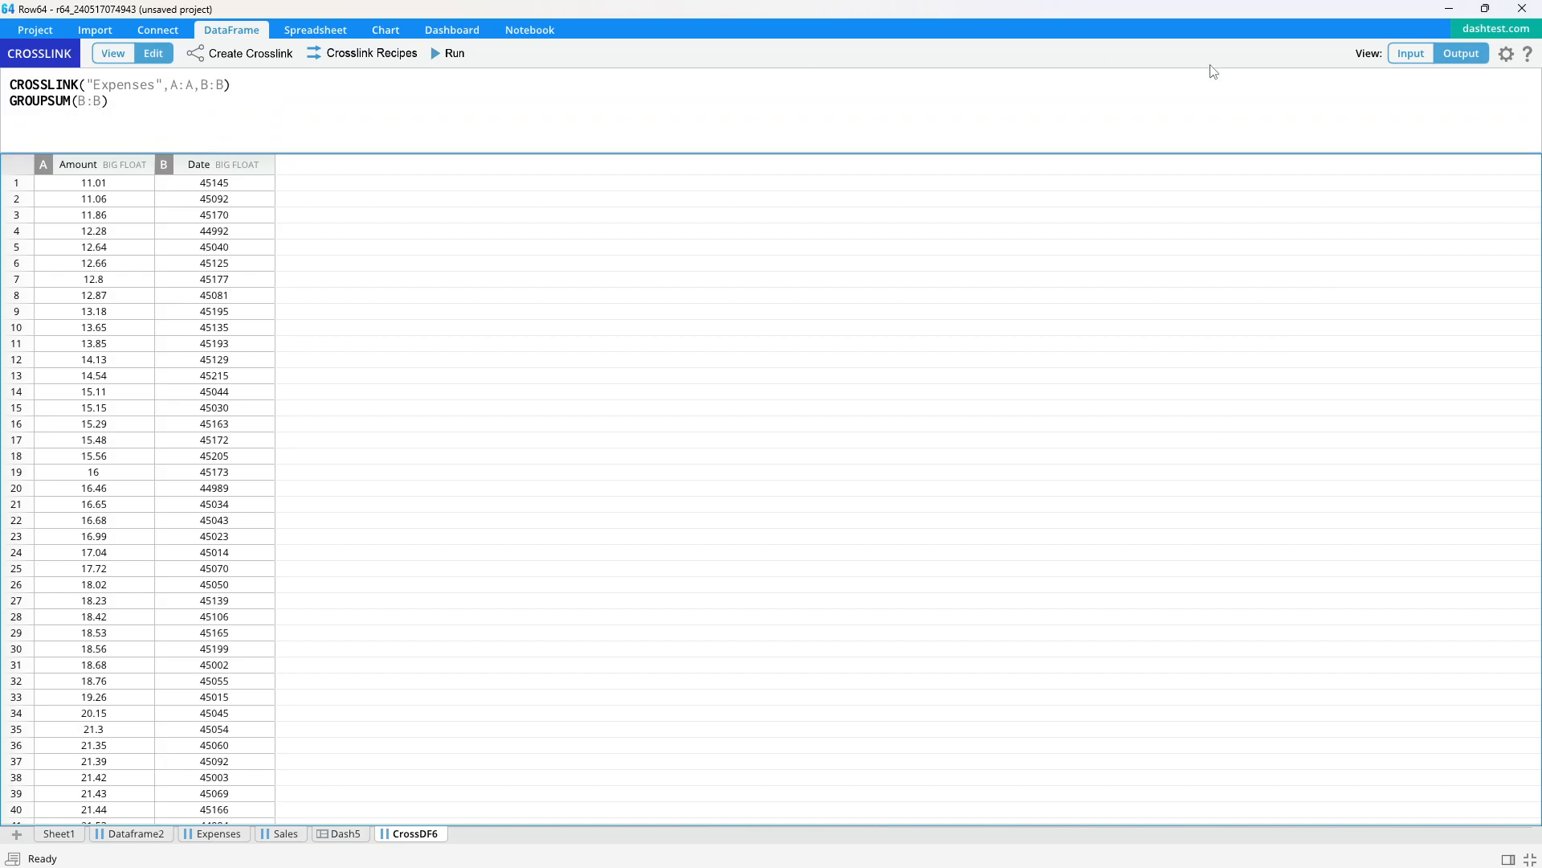
click(1408, 50)
click(99, 101)
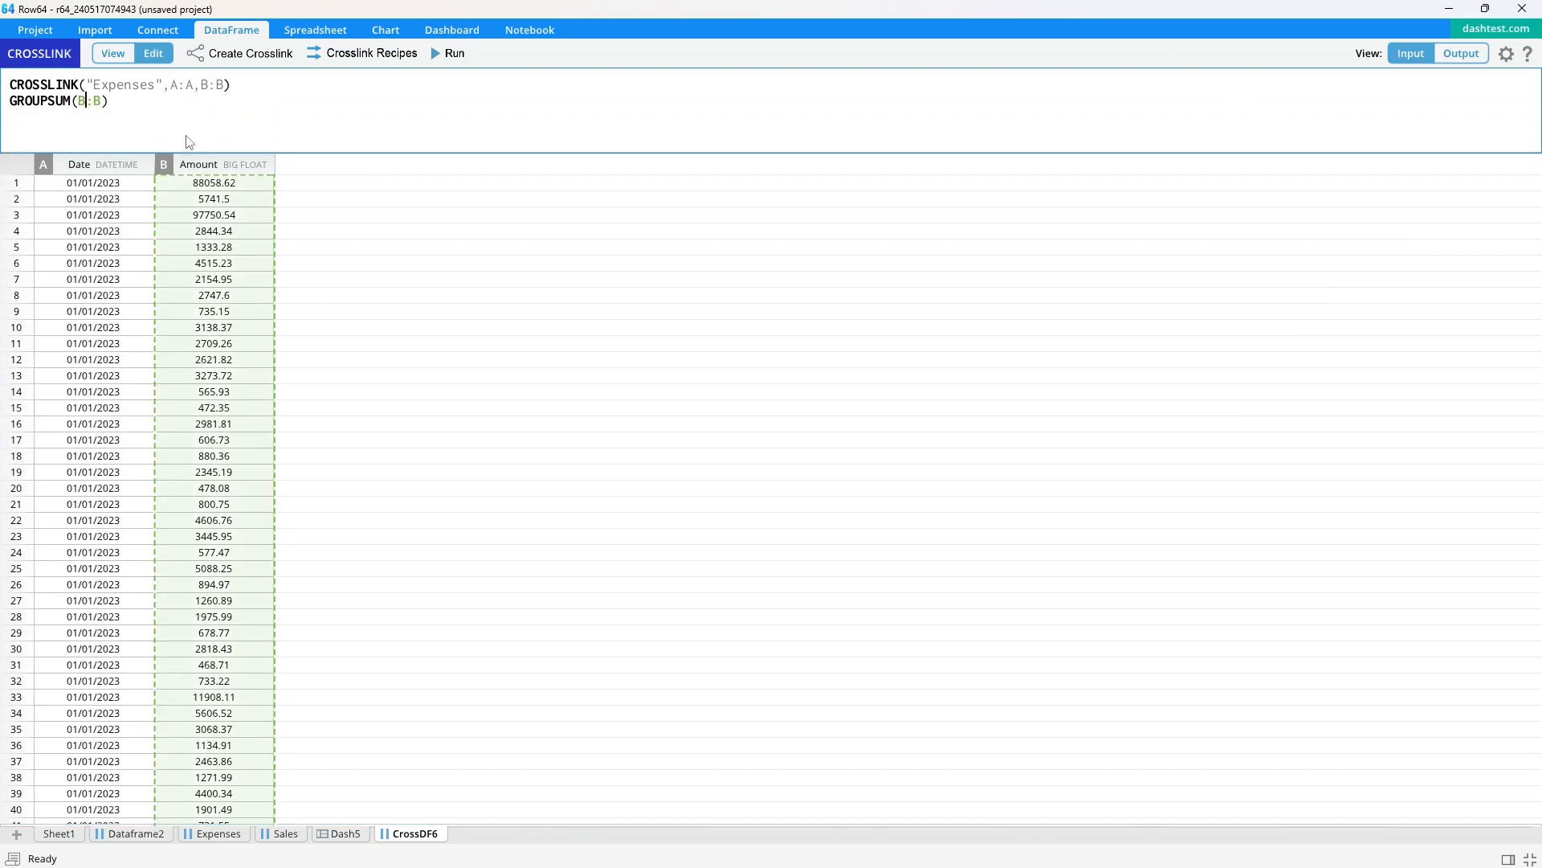
click(118, 172)
click(129, 103)
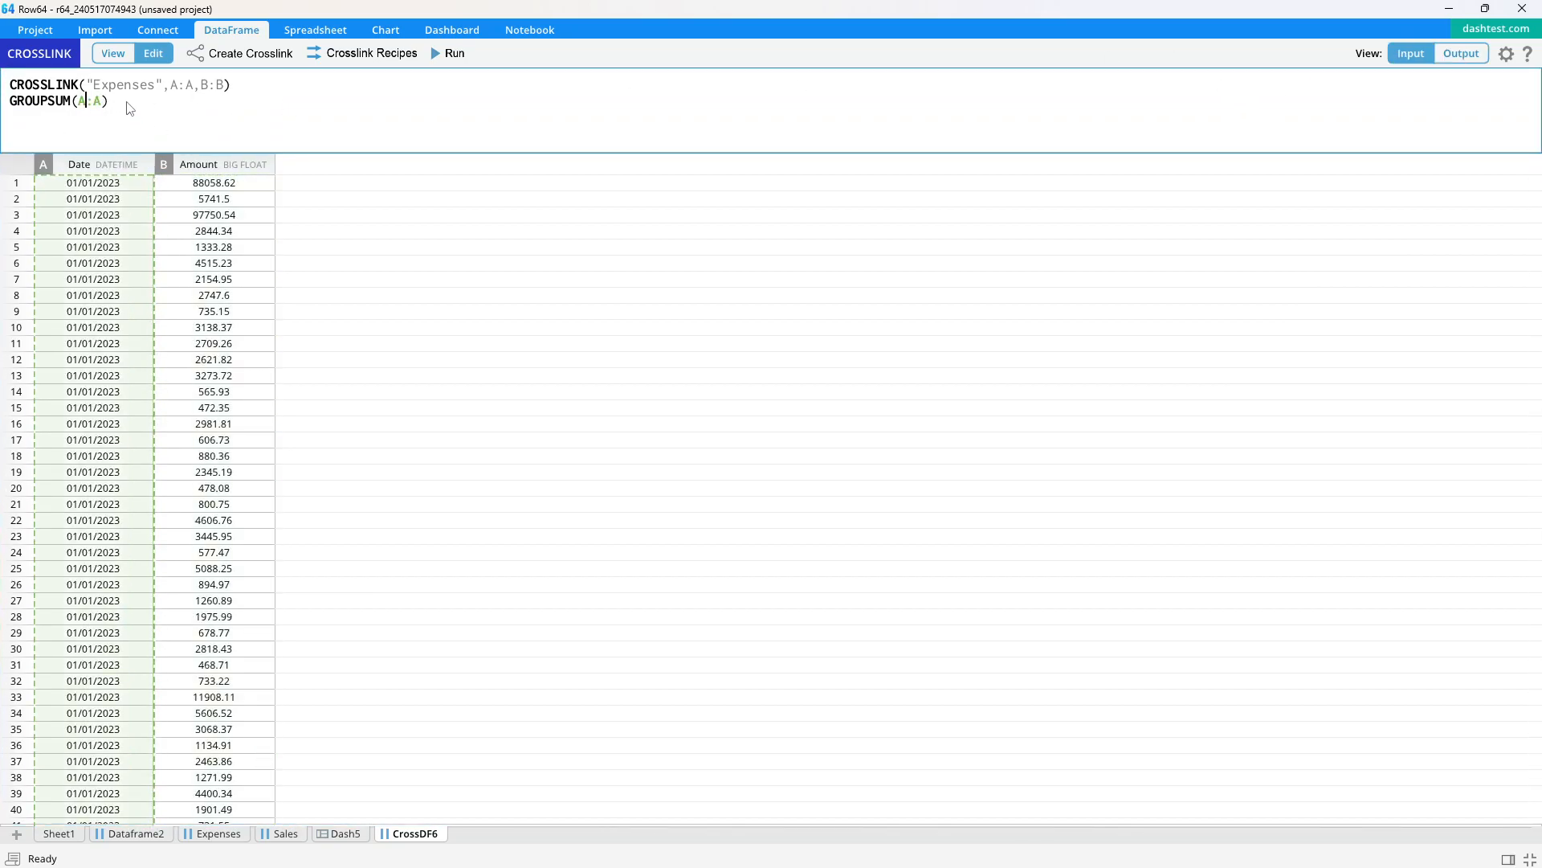
click(450, 53)
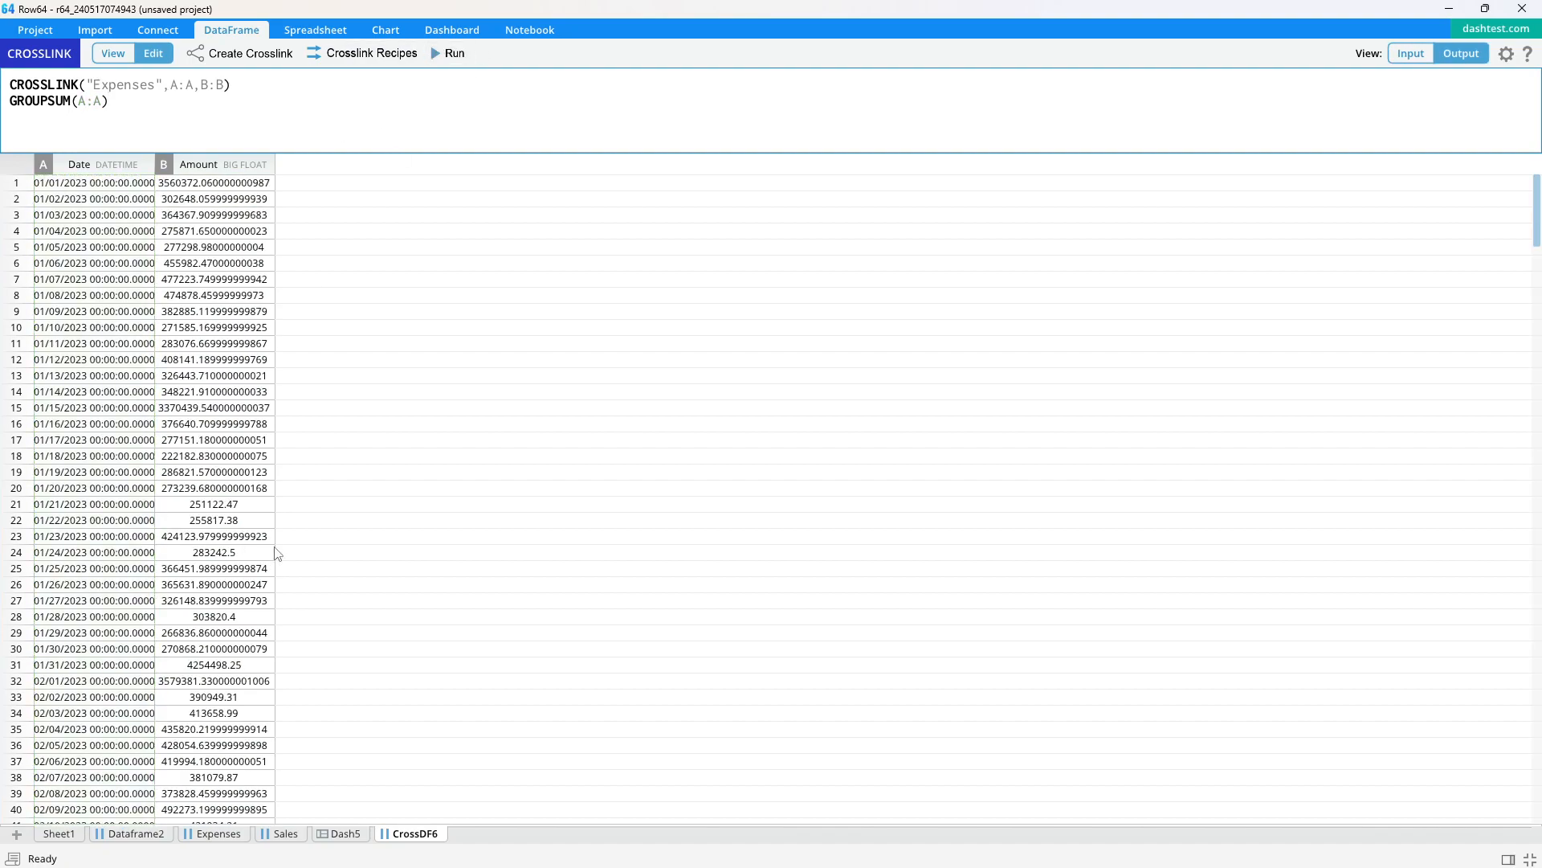
Step: Create a line chart of the summed expense Amount by Date and place it in the dashboard's lower right pane
click(387, 31)
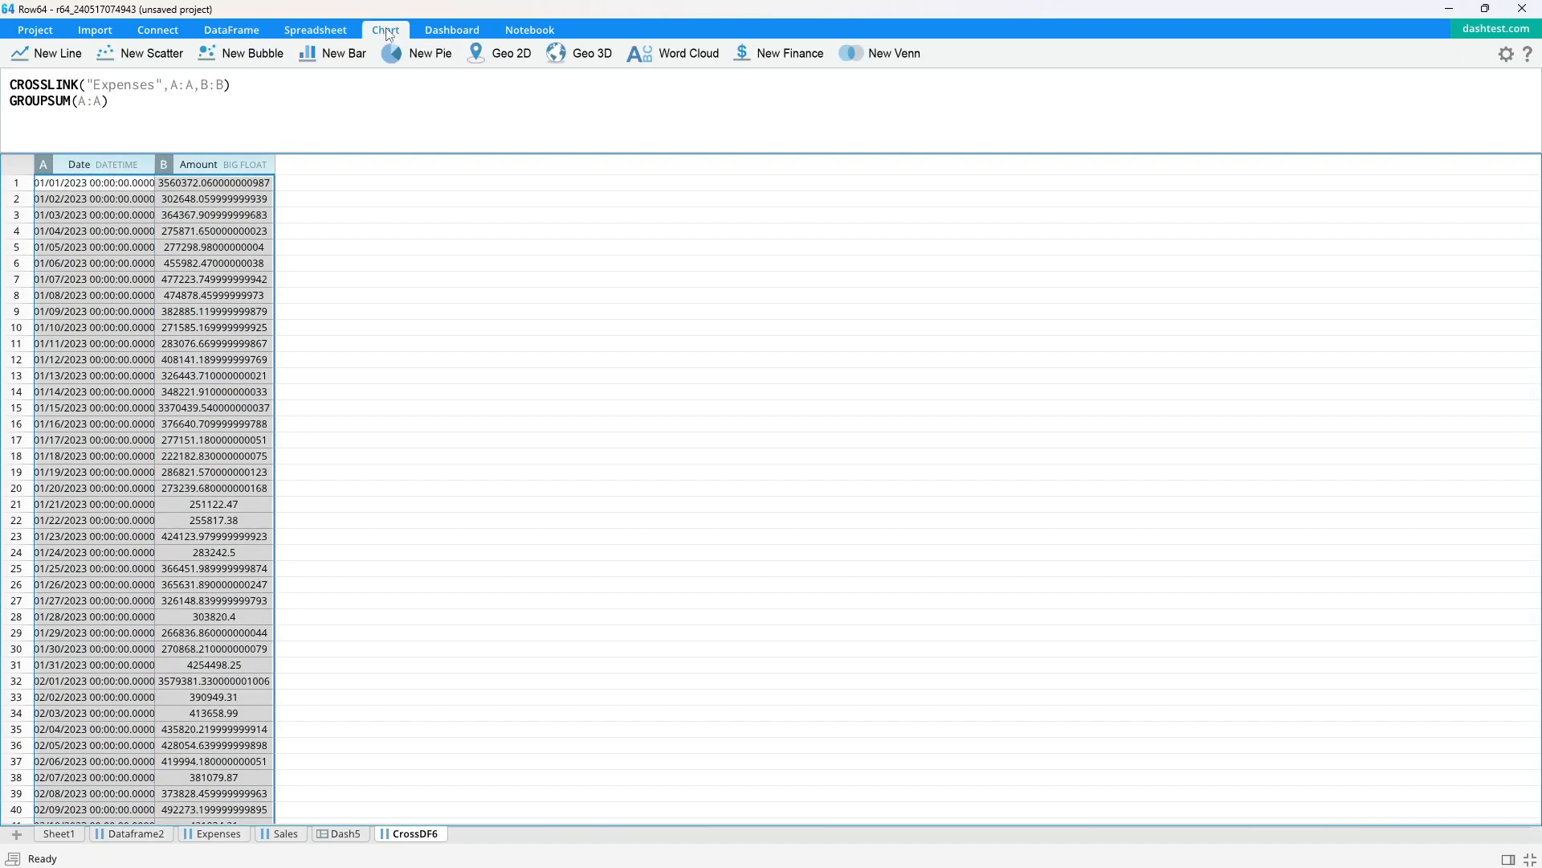
click(35, 65)
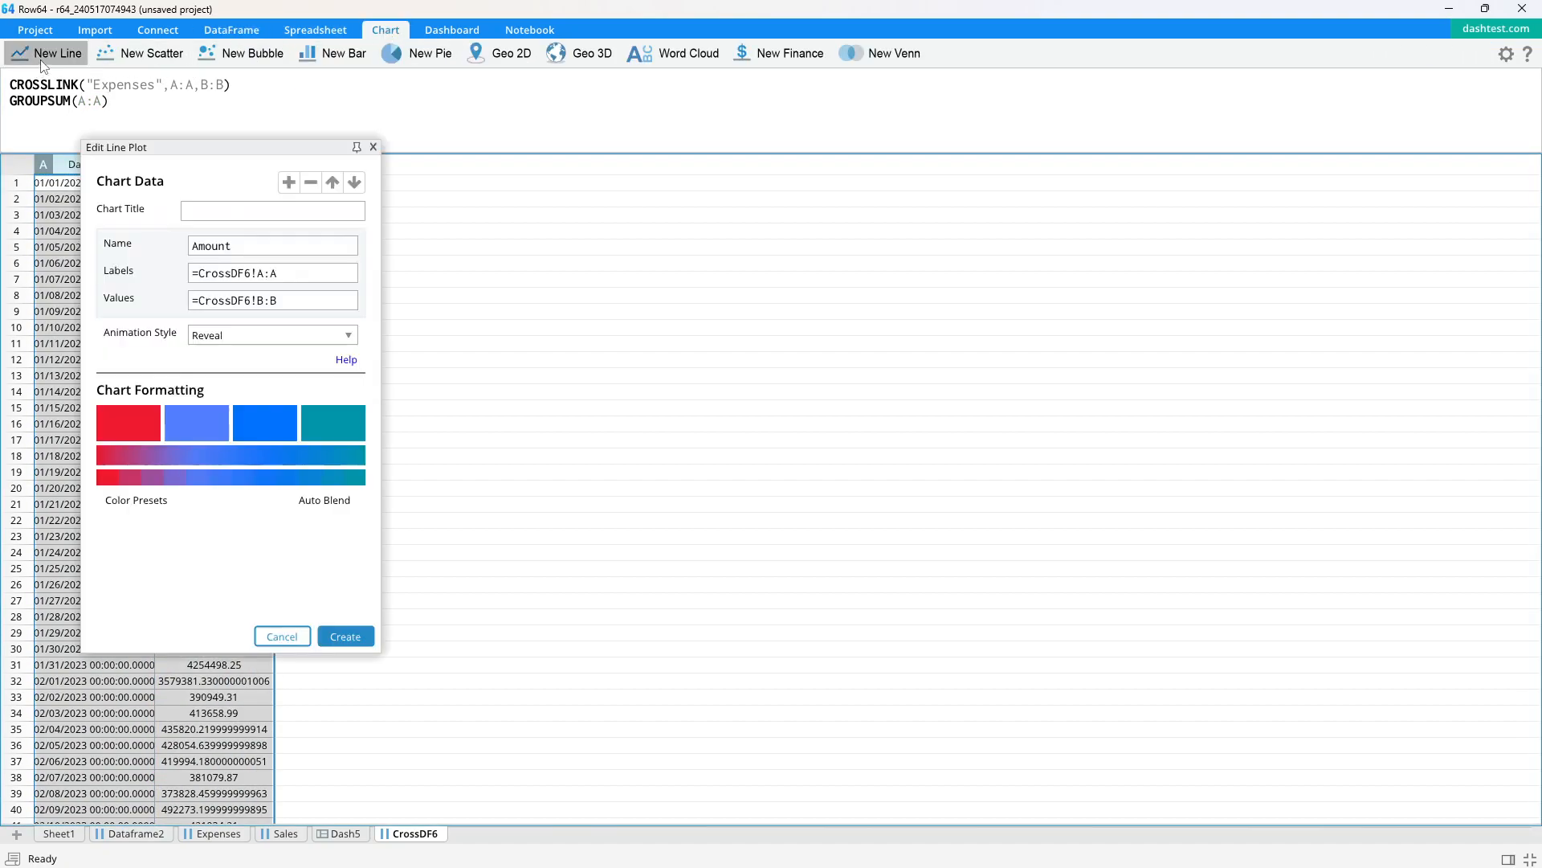
click(350, 638)
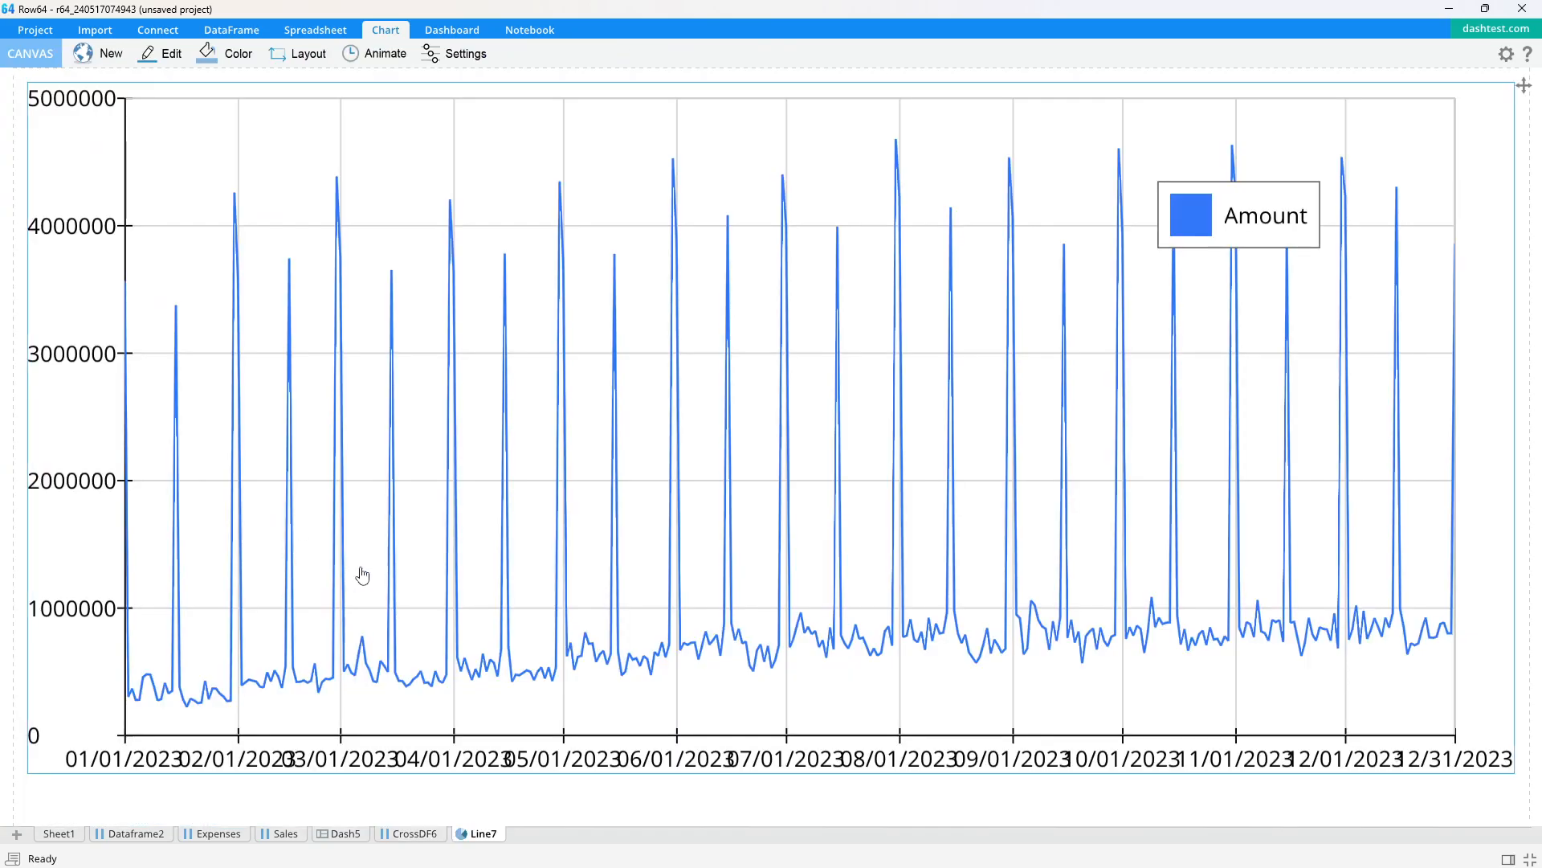
click(339, 834)
drag(501, 841, 755, 611)
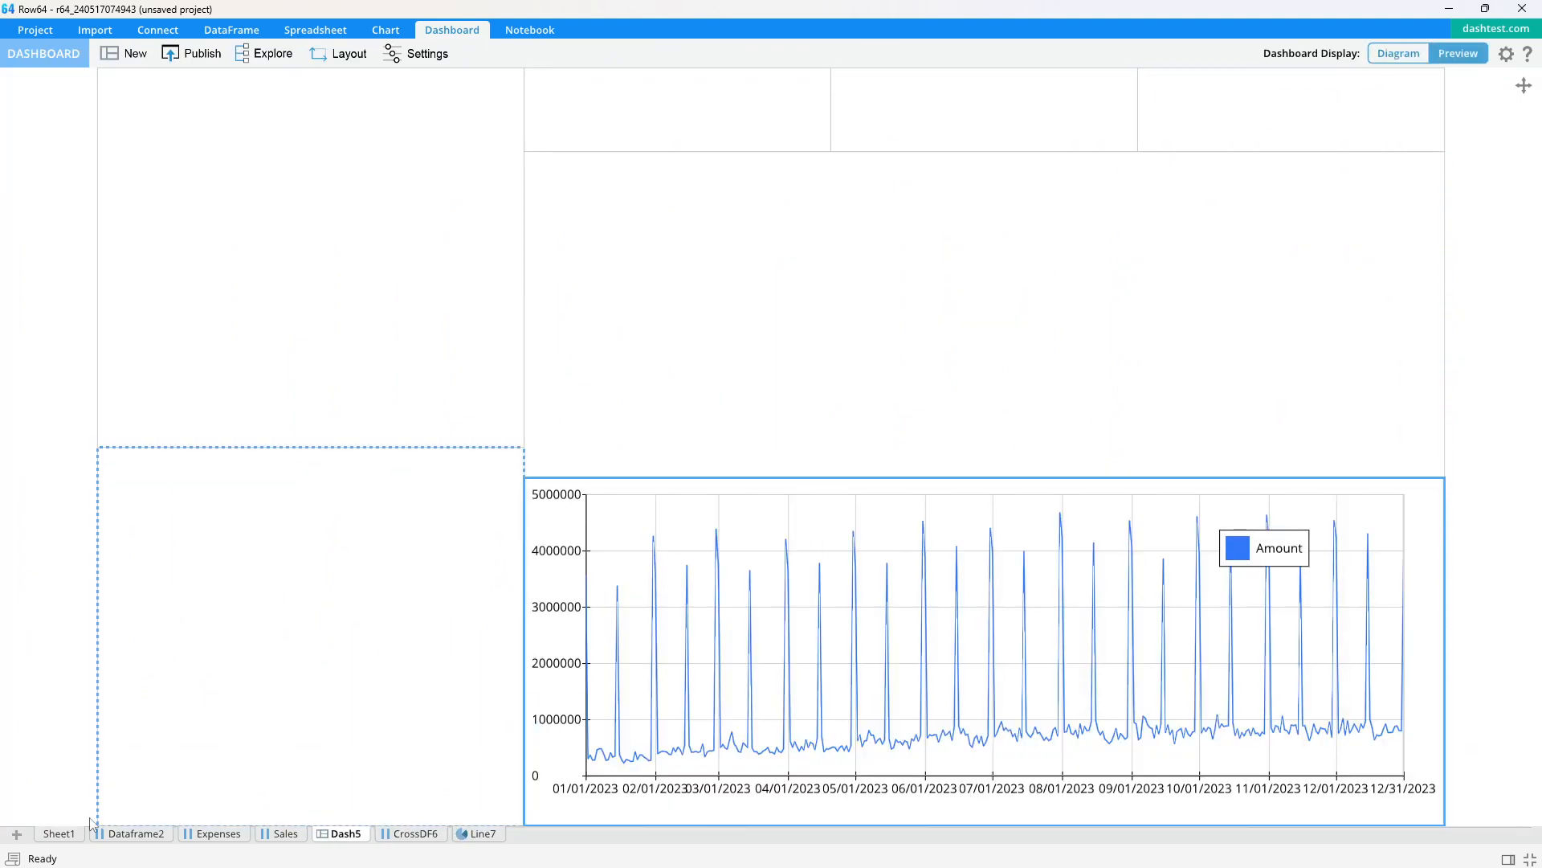
Step: Create a Group Sum cross-link dataframe from the Date and Amount columns of the Sales dataframe
click(283, 834)
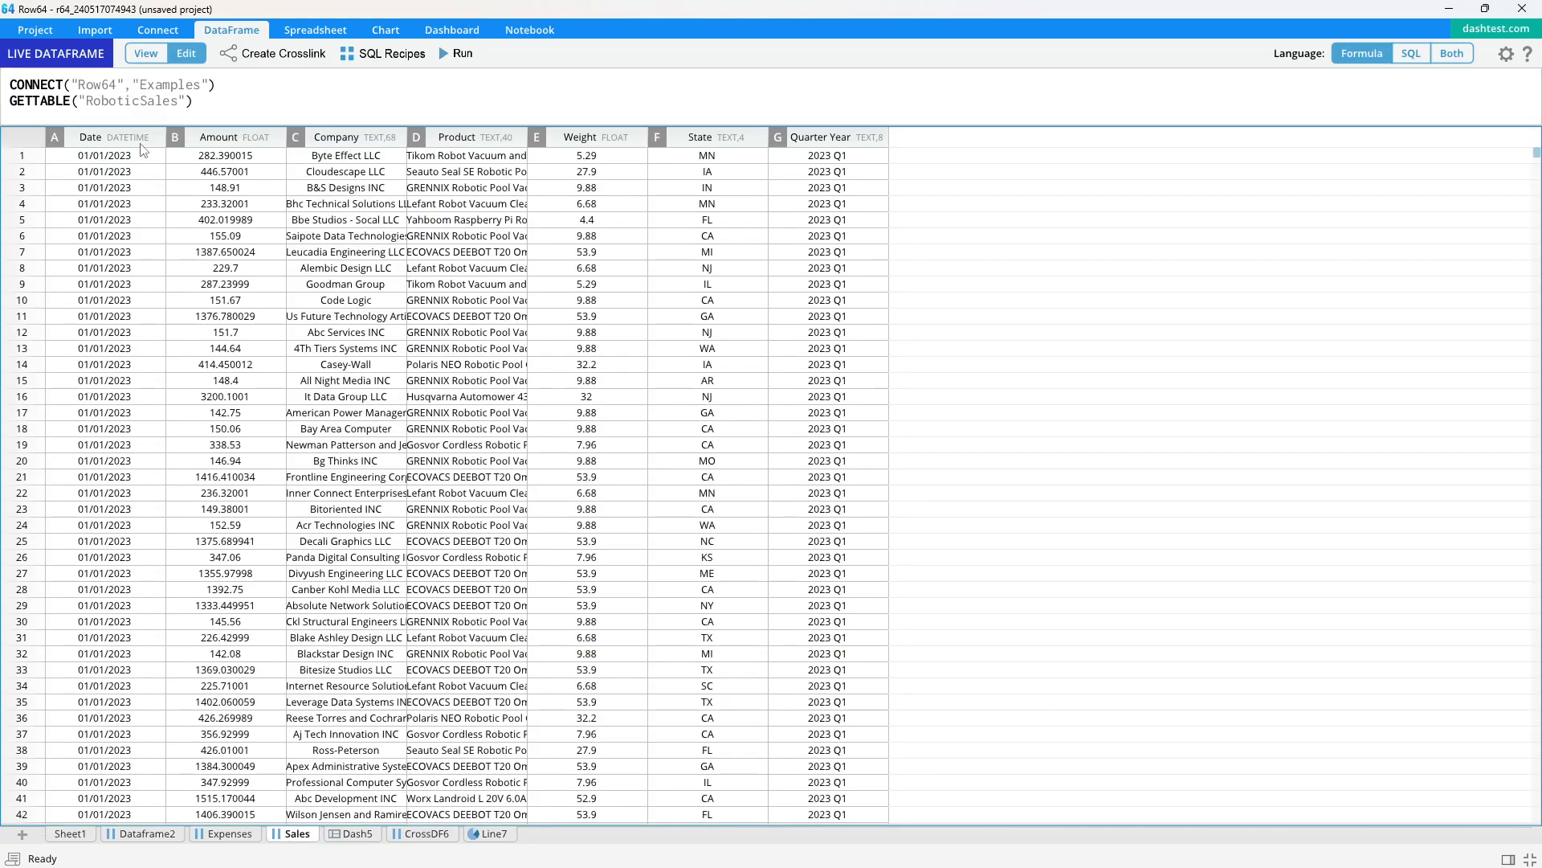
drag(141, 145, 264, 137)
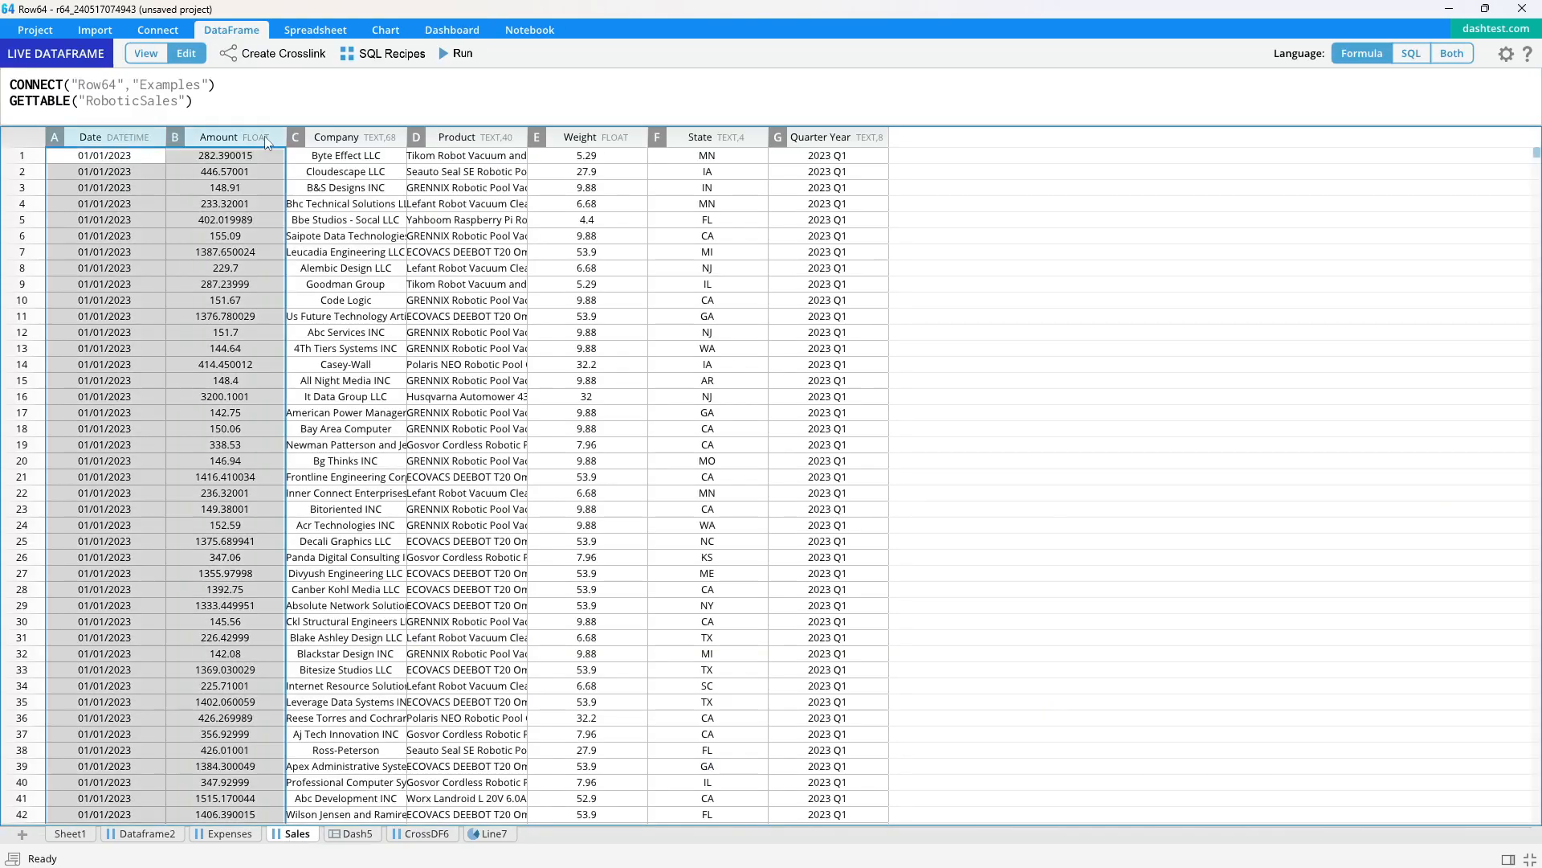
click(293, 55)
click(699, 266)
click(756, 664)
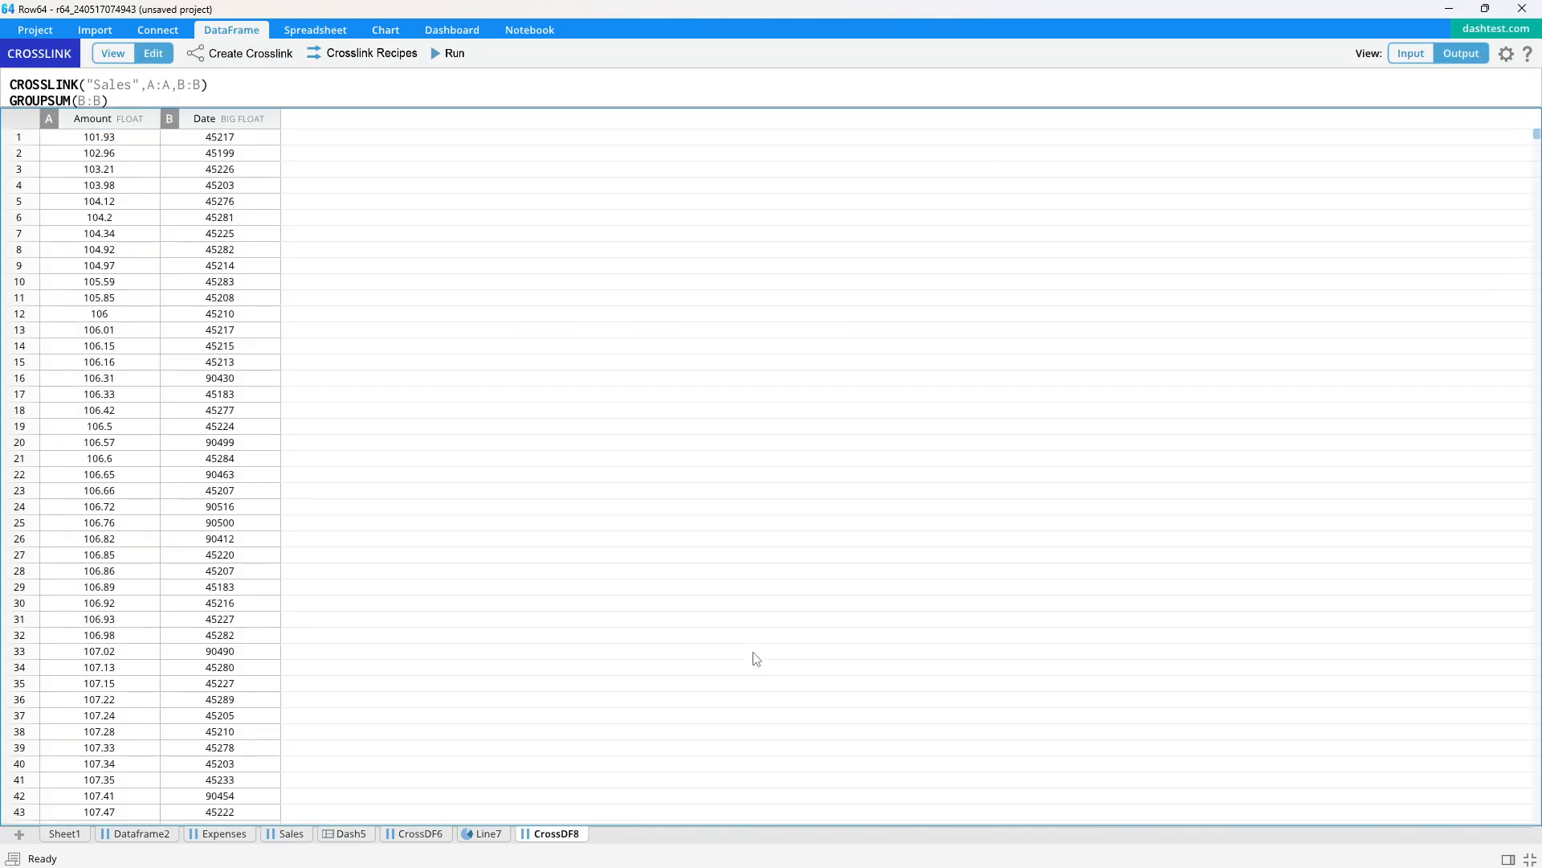
Step: Change the sales cross-link's GROUPSUM argument to column A:A, run the formula and enlarge the formula area
click(96, 101)
click(98, 118)
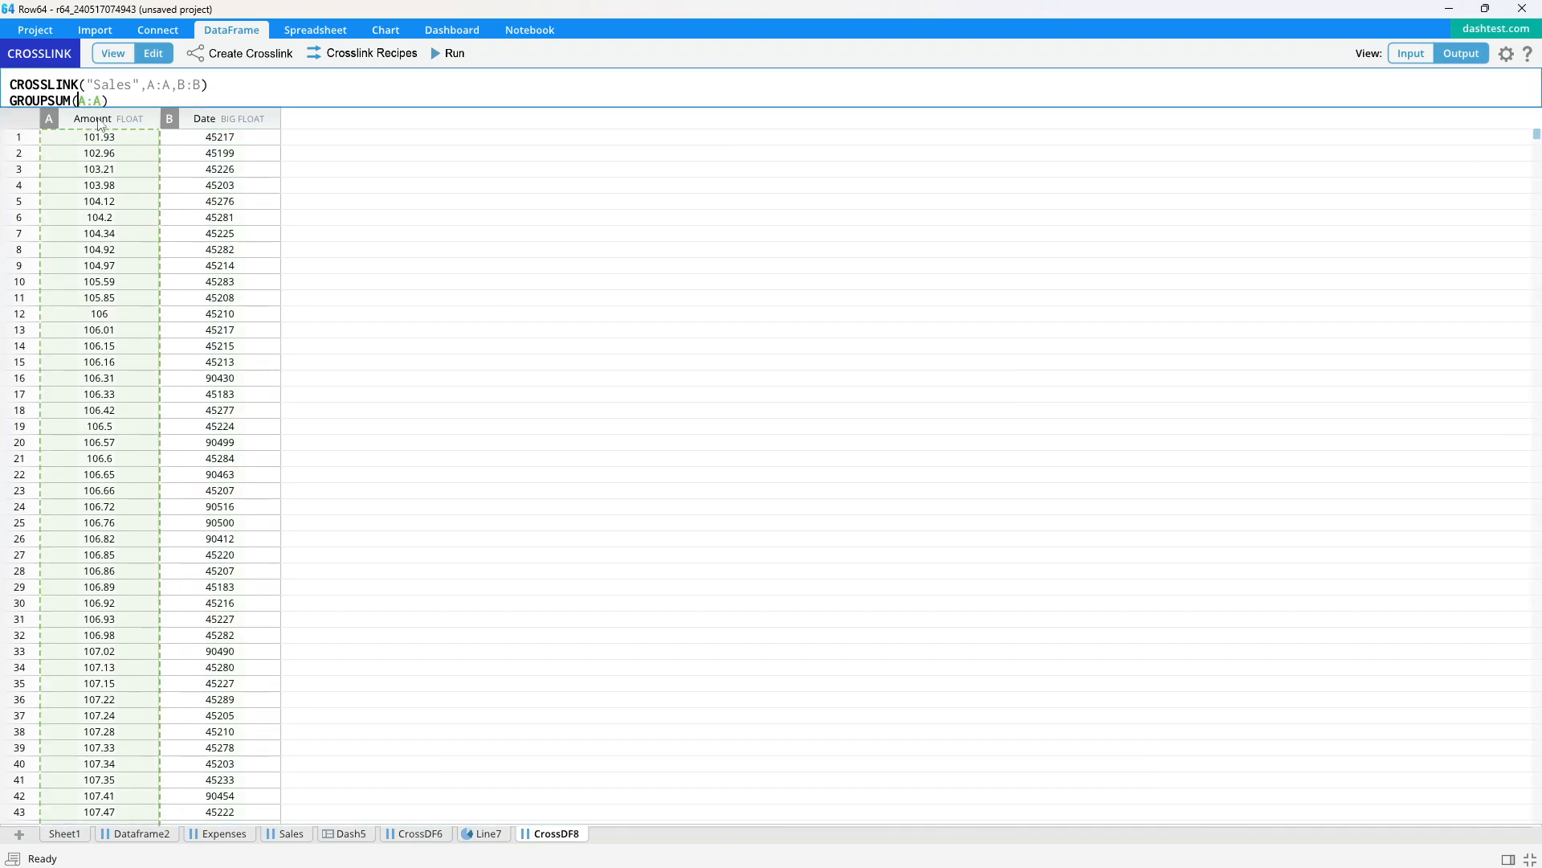
click(447, 53)
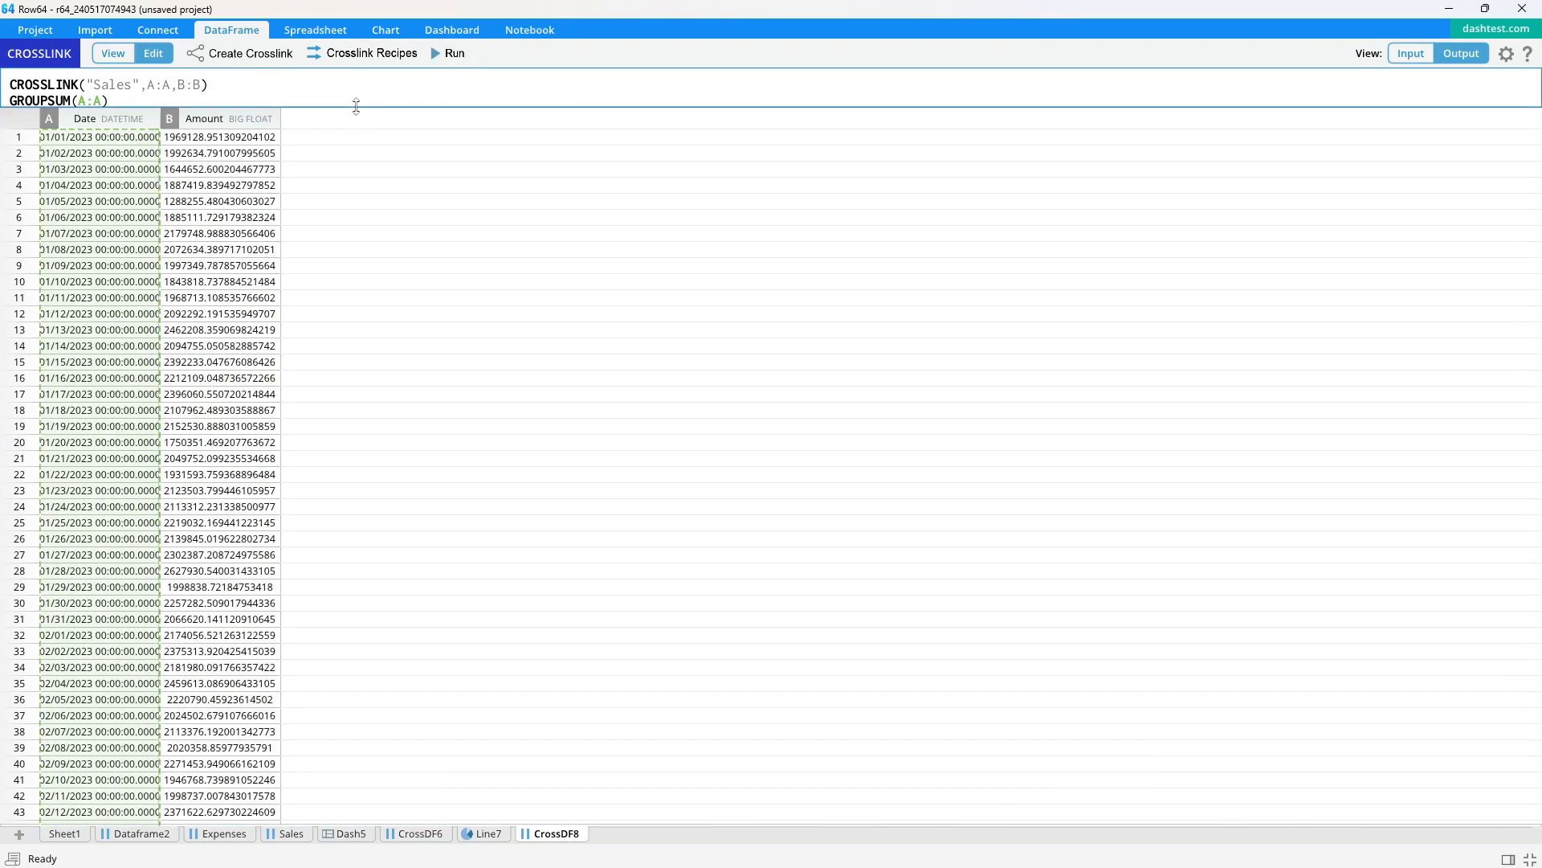
drag(355, 177, 354, 191)
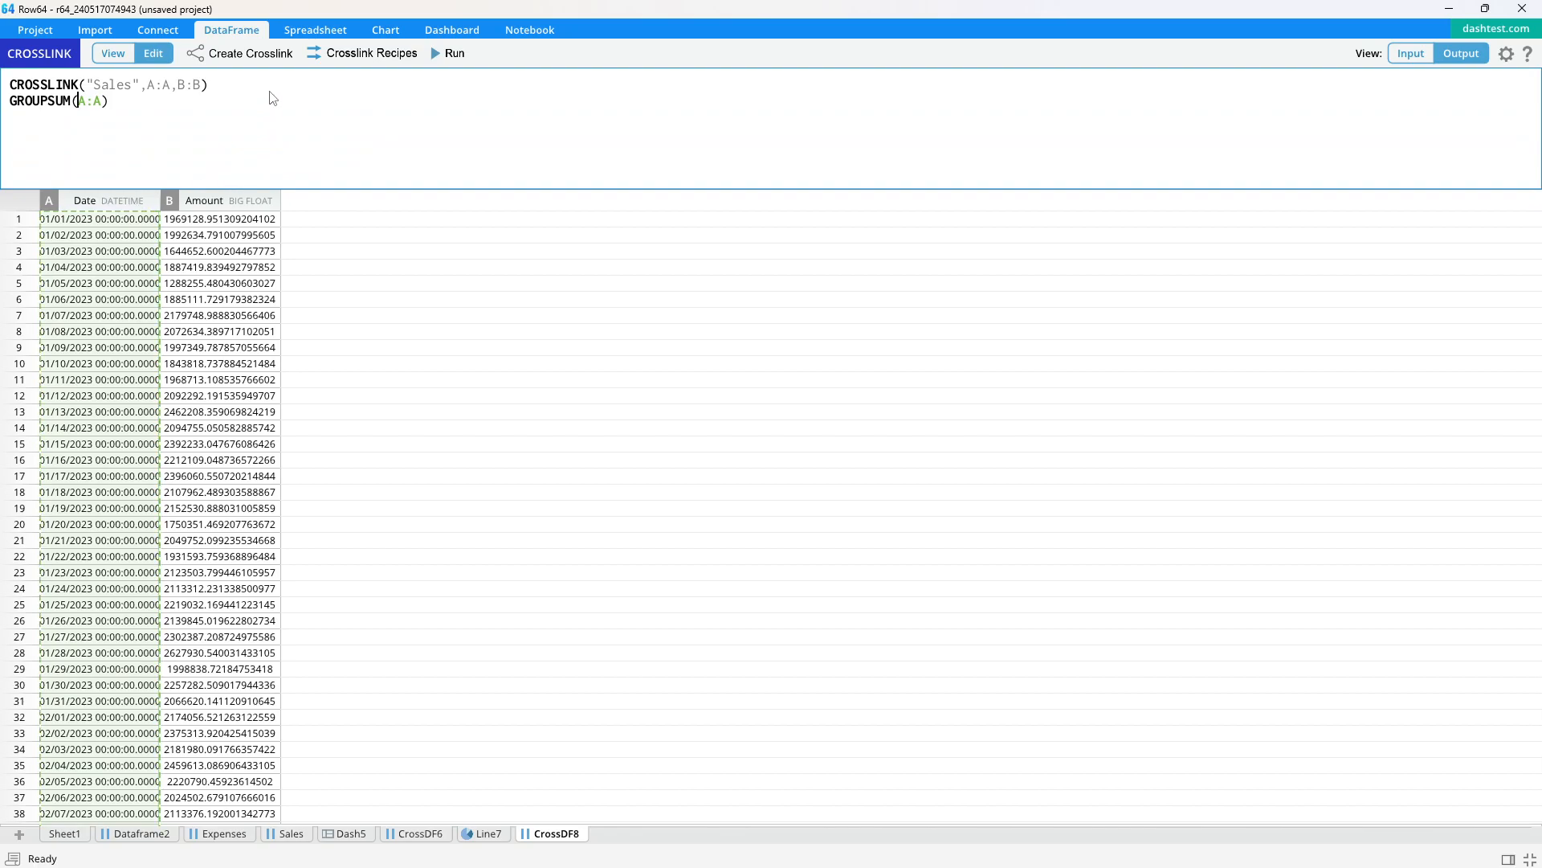
Step: Place the line chart side by side with the sales cross-link dataframe and open its chart data for editing
click(386, 30)
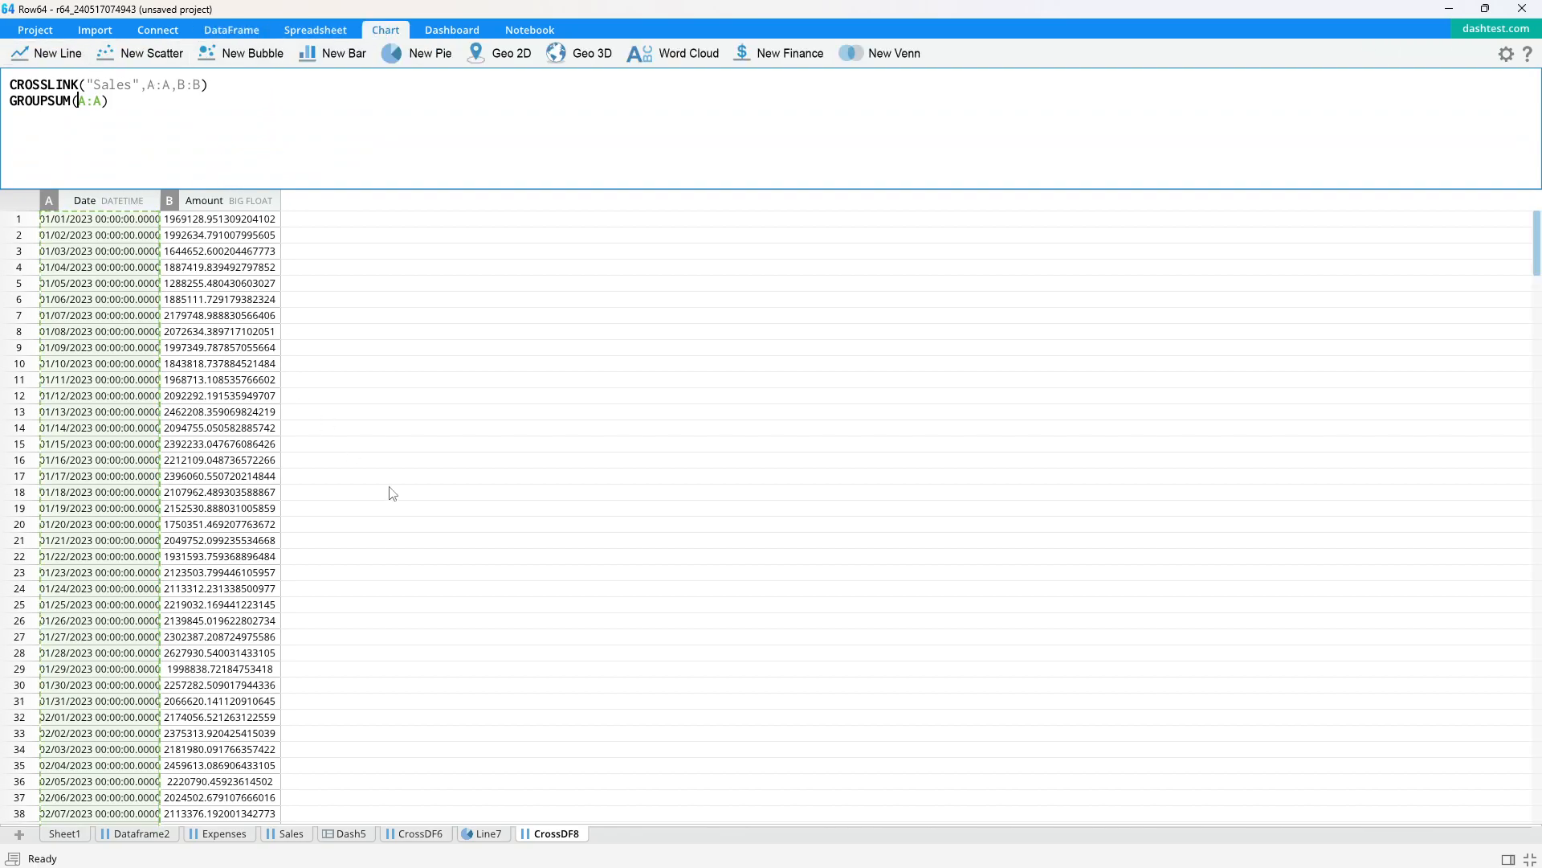
mouse_move(486, 834)
mouse_down()
mouse_move(498, 801)
mouse_move(1141, 358)
mouse_up()
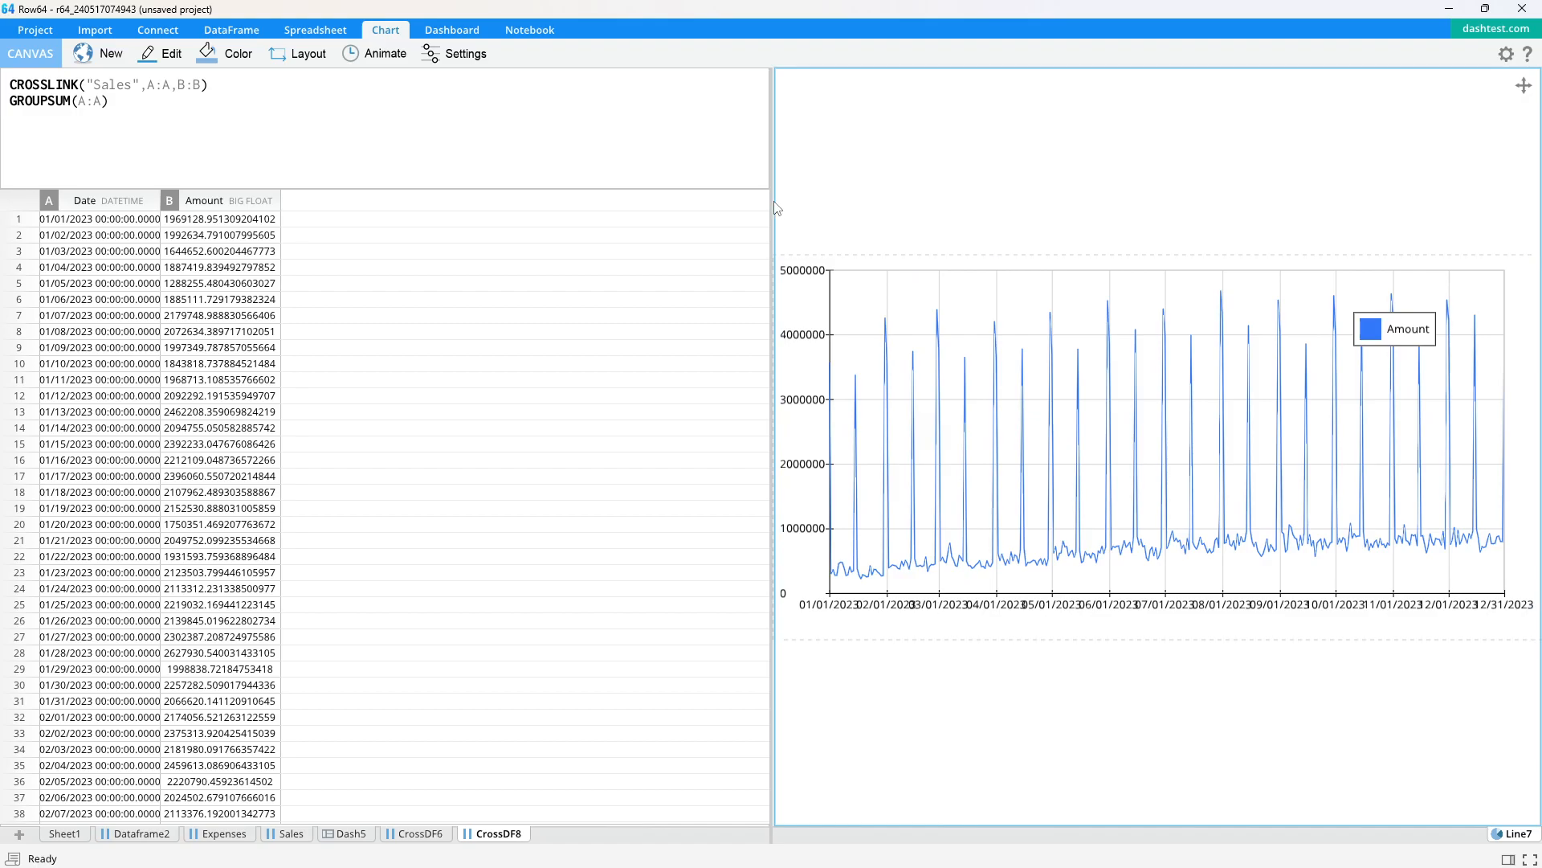
click(156, 56)
drag(249, 146, 714, 162)
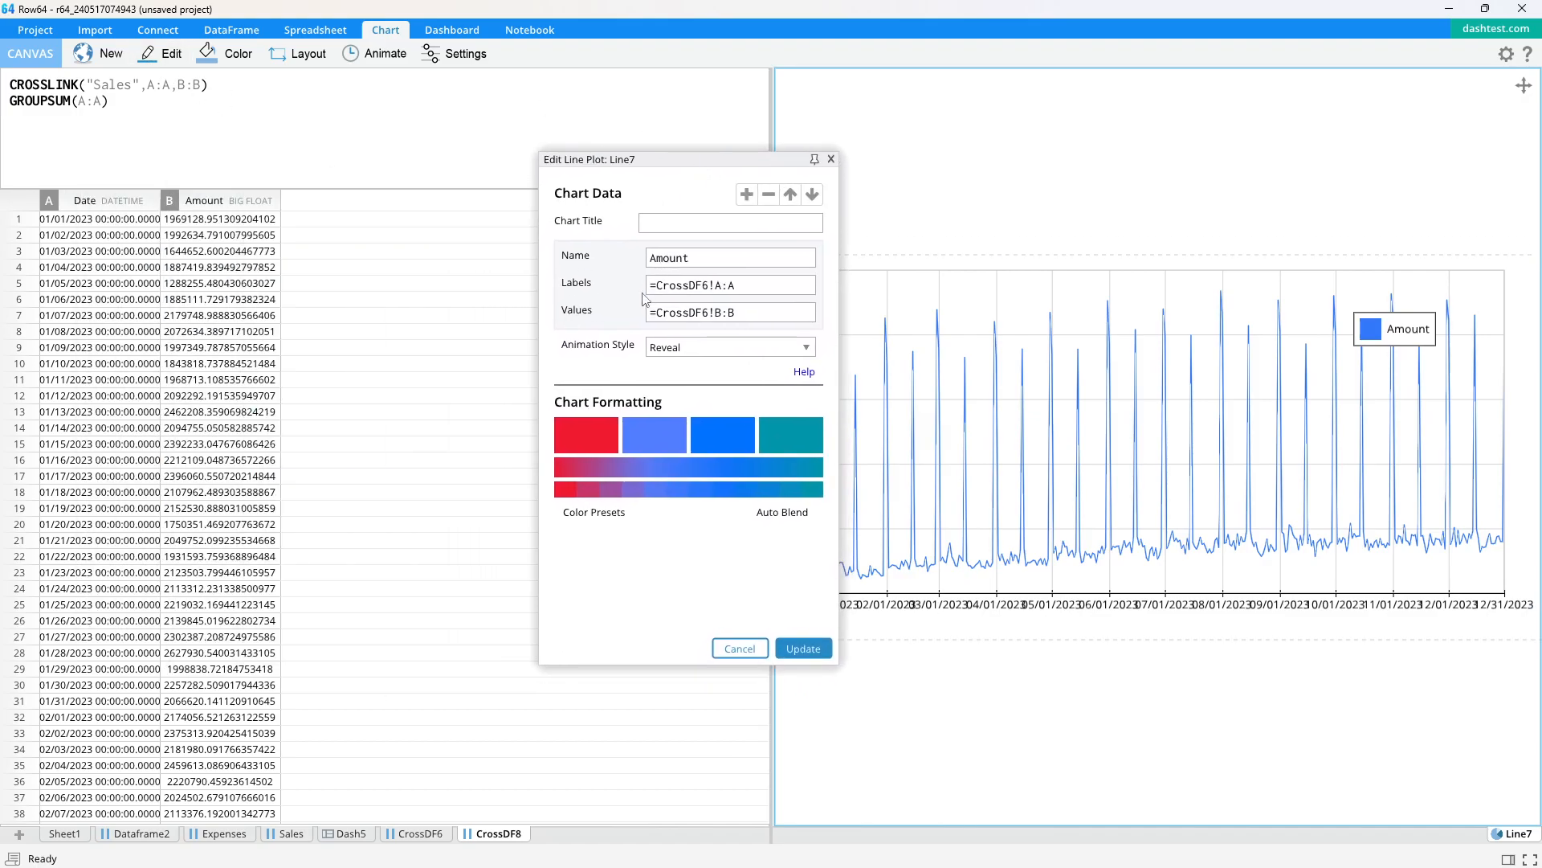
Step: Add a second series to the line chart, naming the first series Expenses and the second Sales
click(746, 194)
click(713, 258)
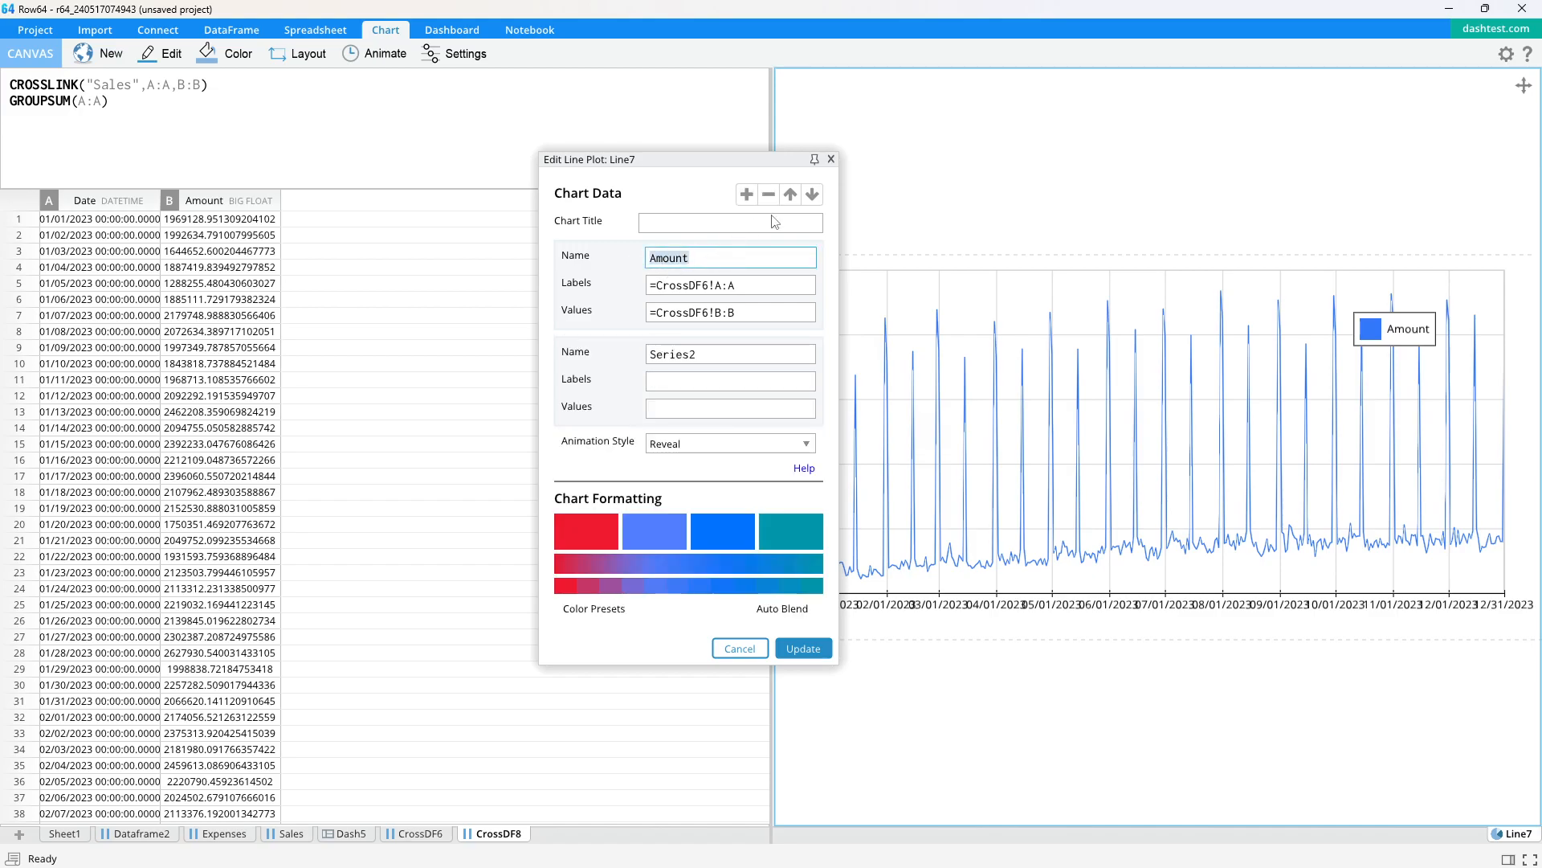
text(Expenses)
key(Return)
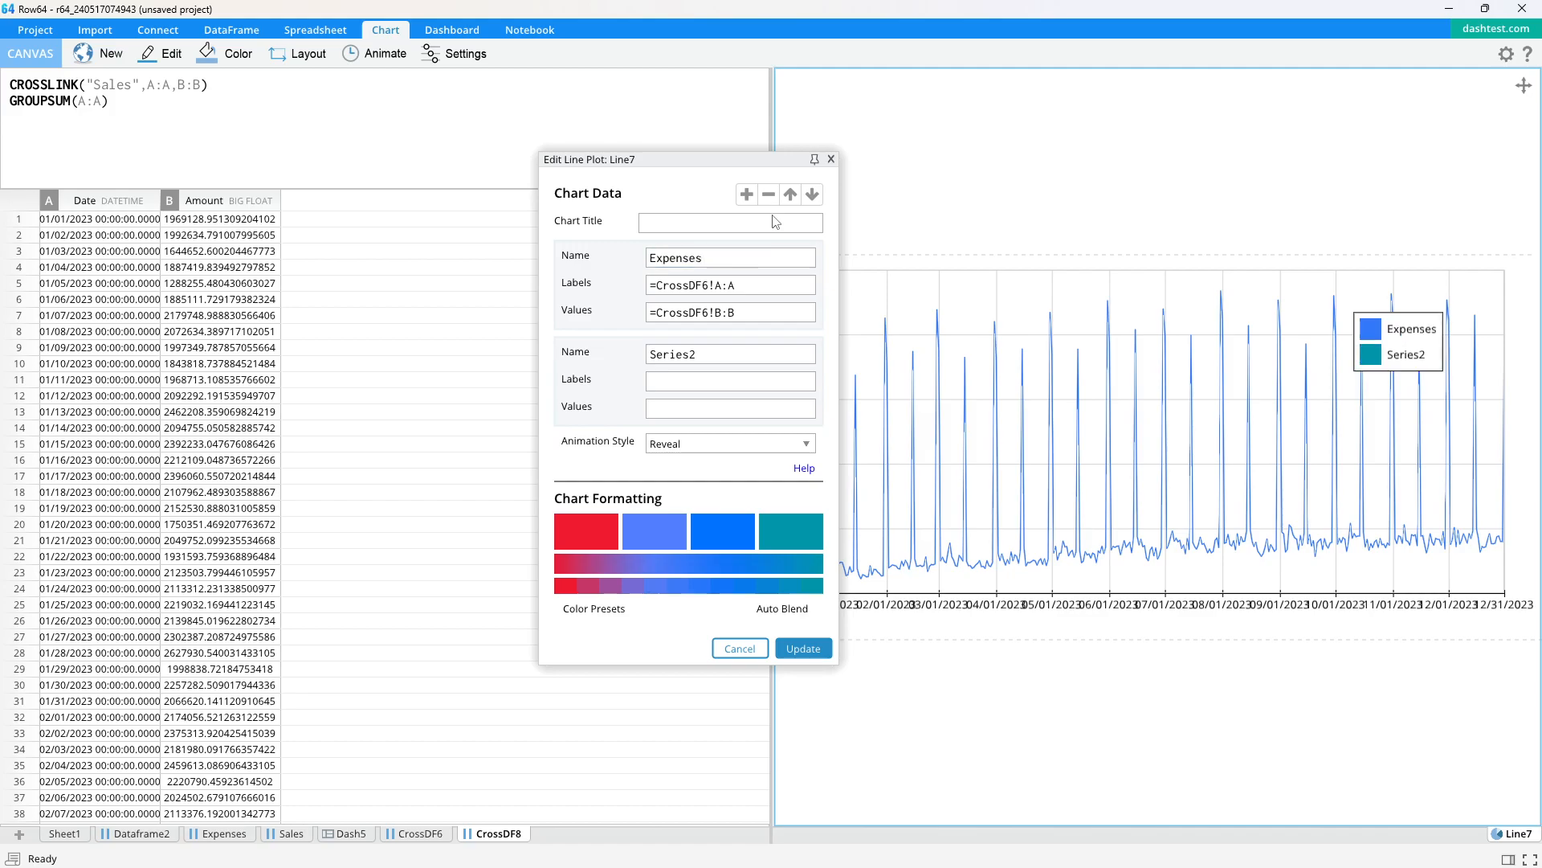
click(755, 354)
text(Sa)
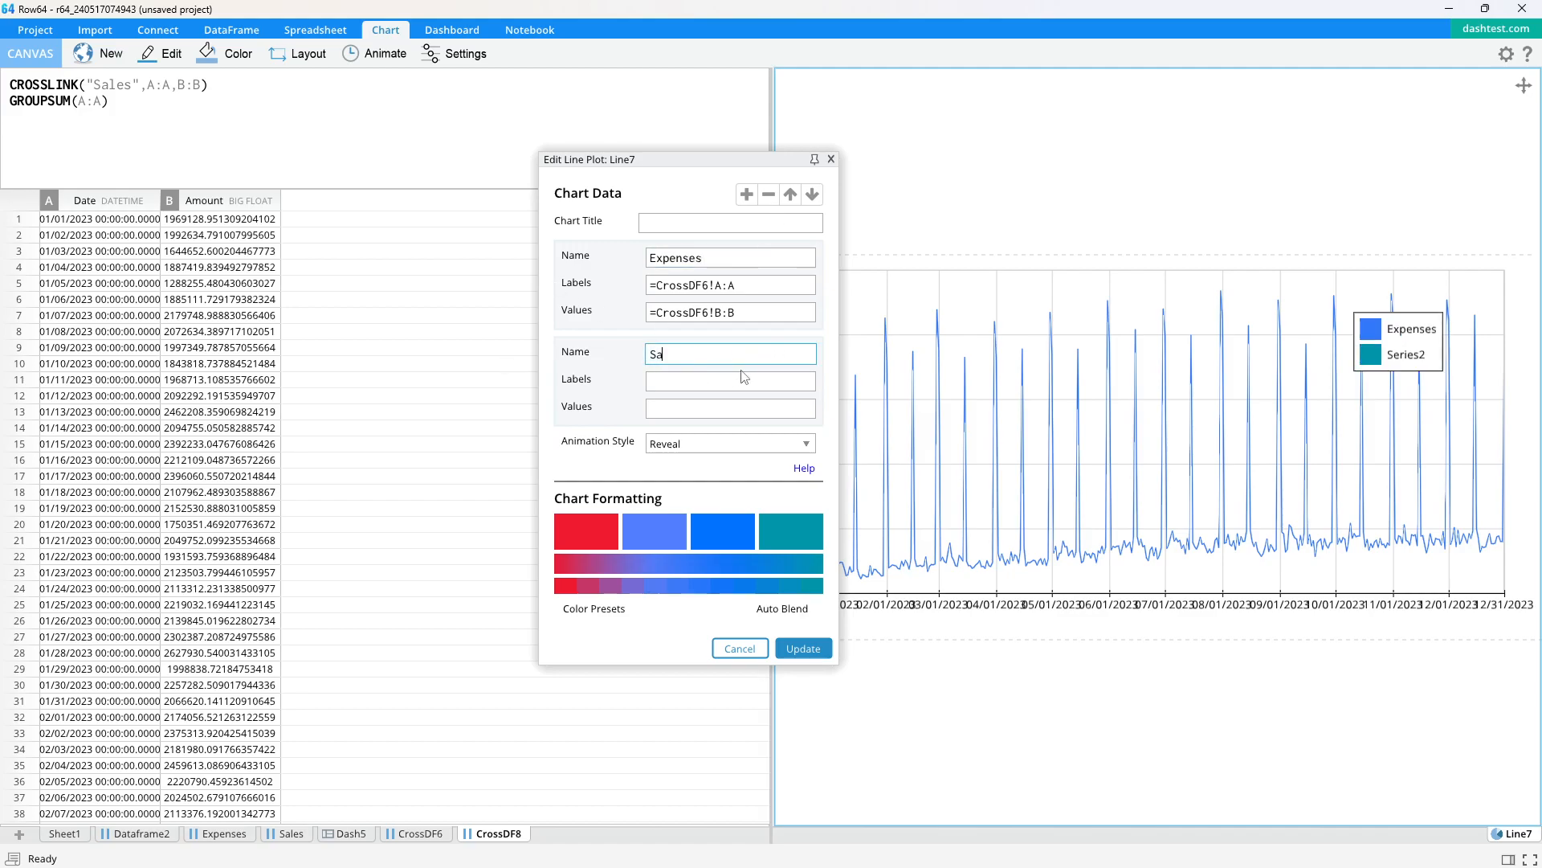
text(les)
key(Return)
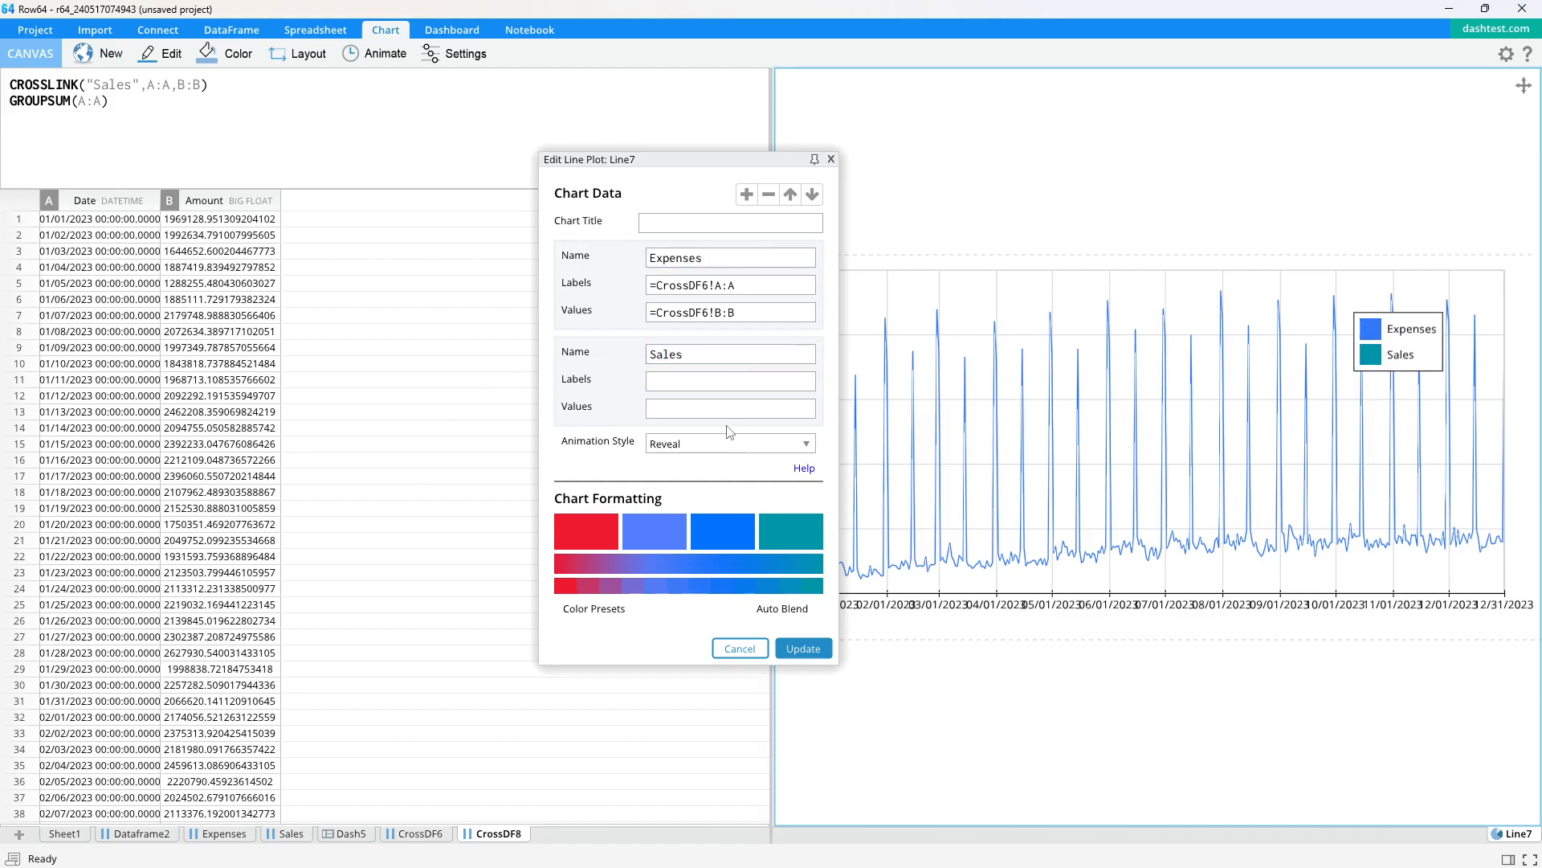
Step: Assign the sales cross-link's Date column as labels and Amount column as values of the Sales series
click(690, 384)
click(95, 205)
click(675, 411)
click(233, 202)
click(831, 160)
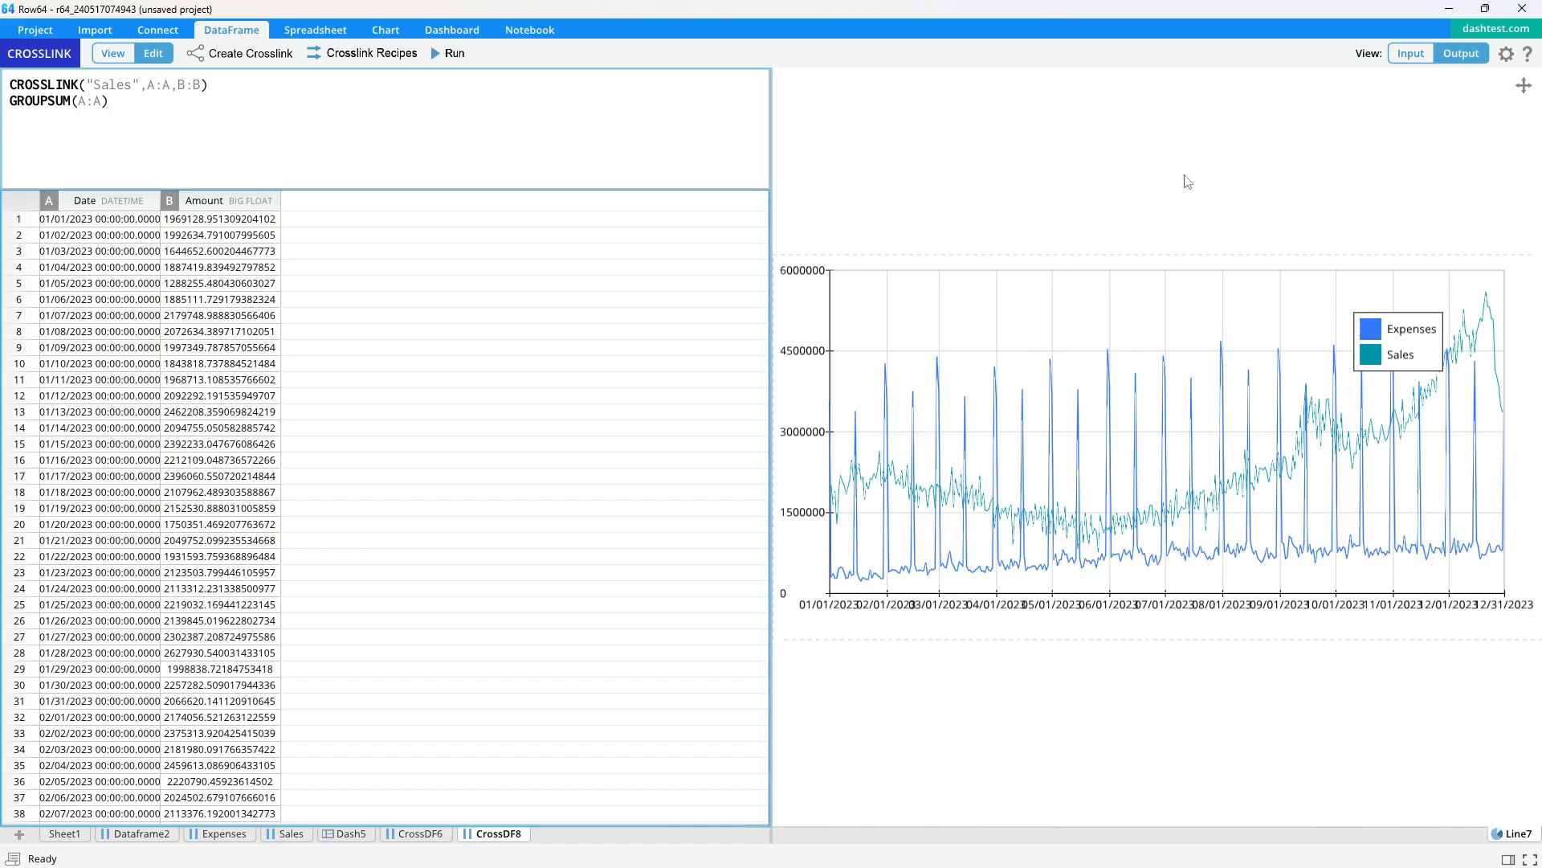
Step: Show the line chart at full size and move its legend to the upper left corner of the plot
double_click(833, 301)
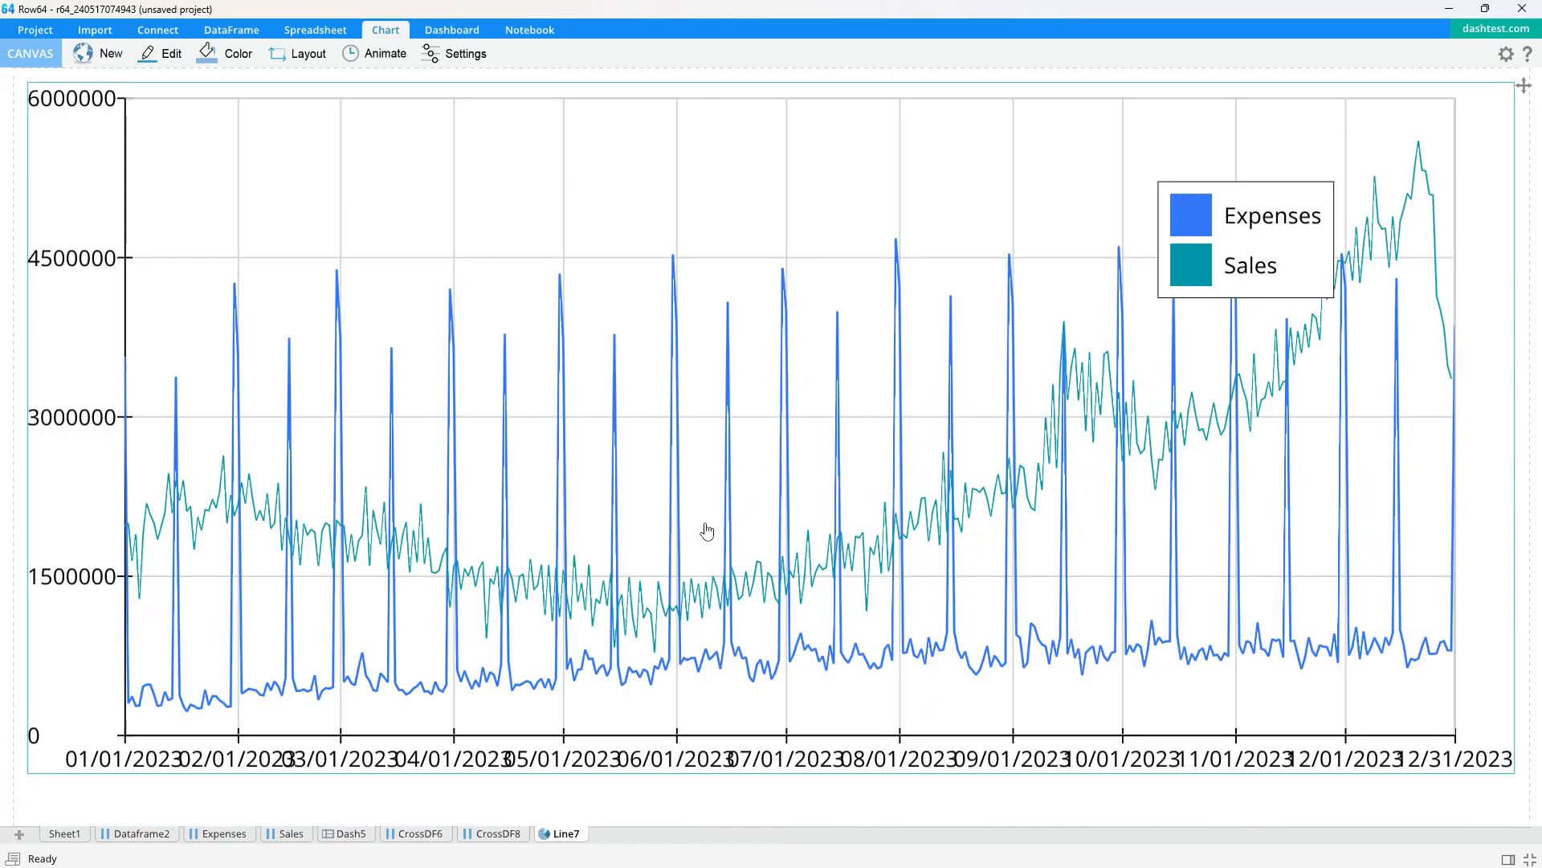
drag(1176, 287, 286, 210)
scroll(671, 325, down, 4)
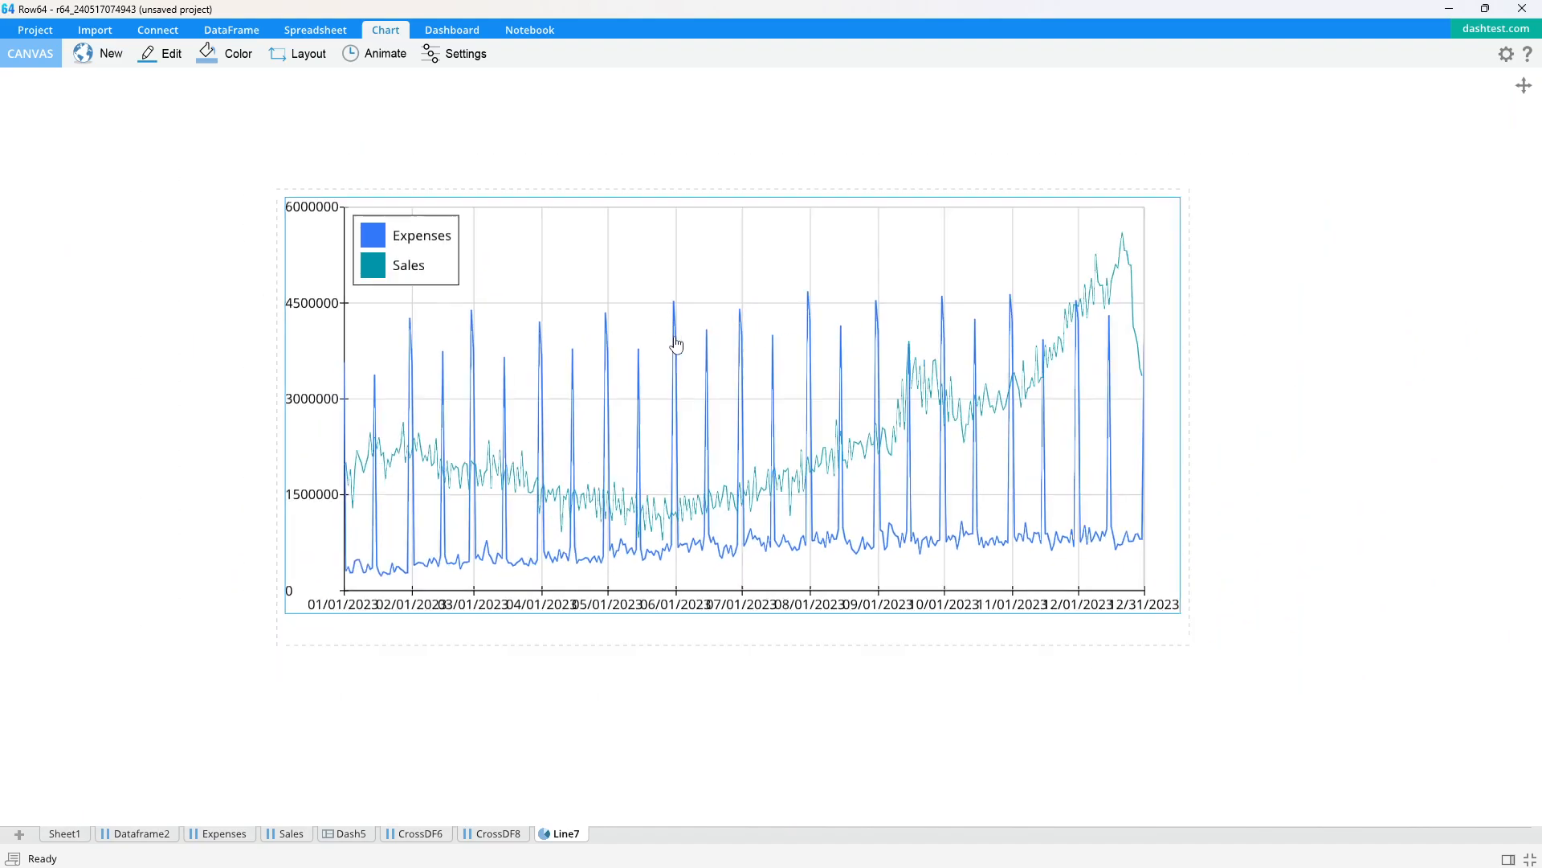
Step: Return to the Dash5 dashboard and open its line chart beside it for editing
click(351, 834)
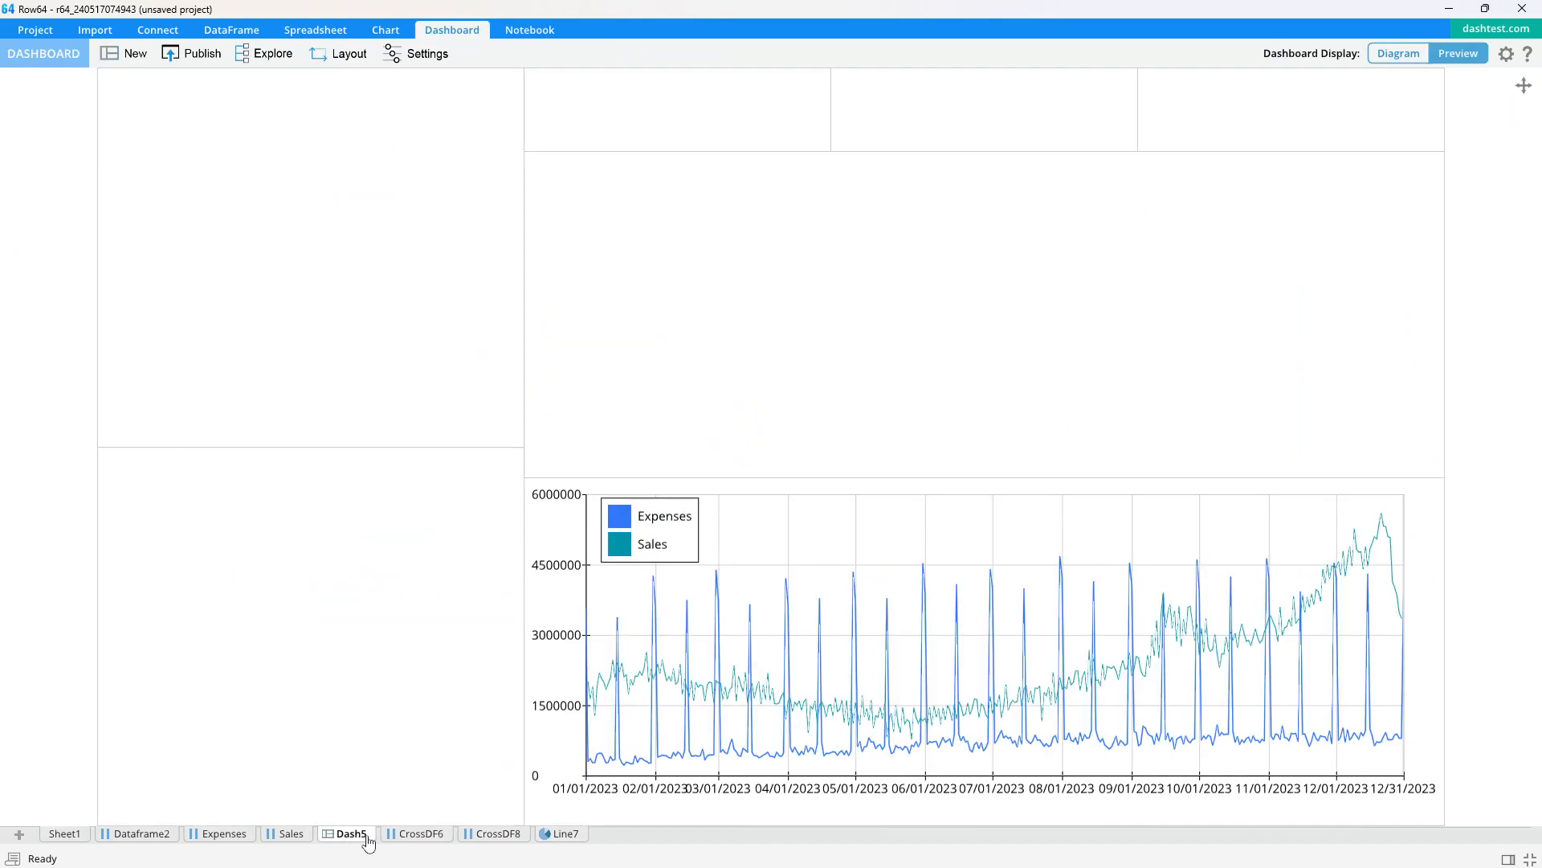
drag(1091, 644, 866, 479)
scroll(776, 472, up, 1)
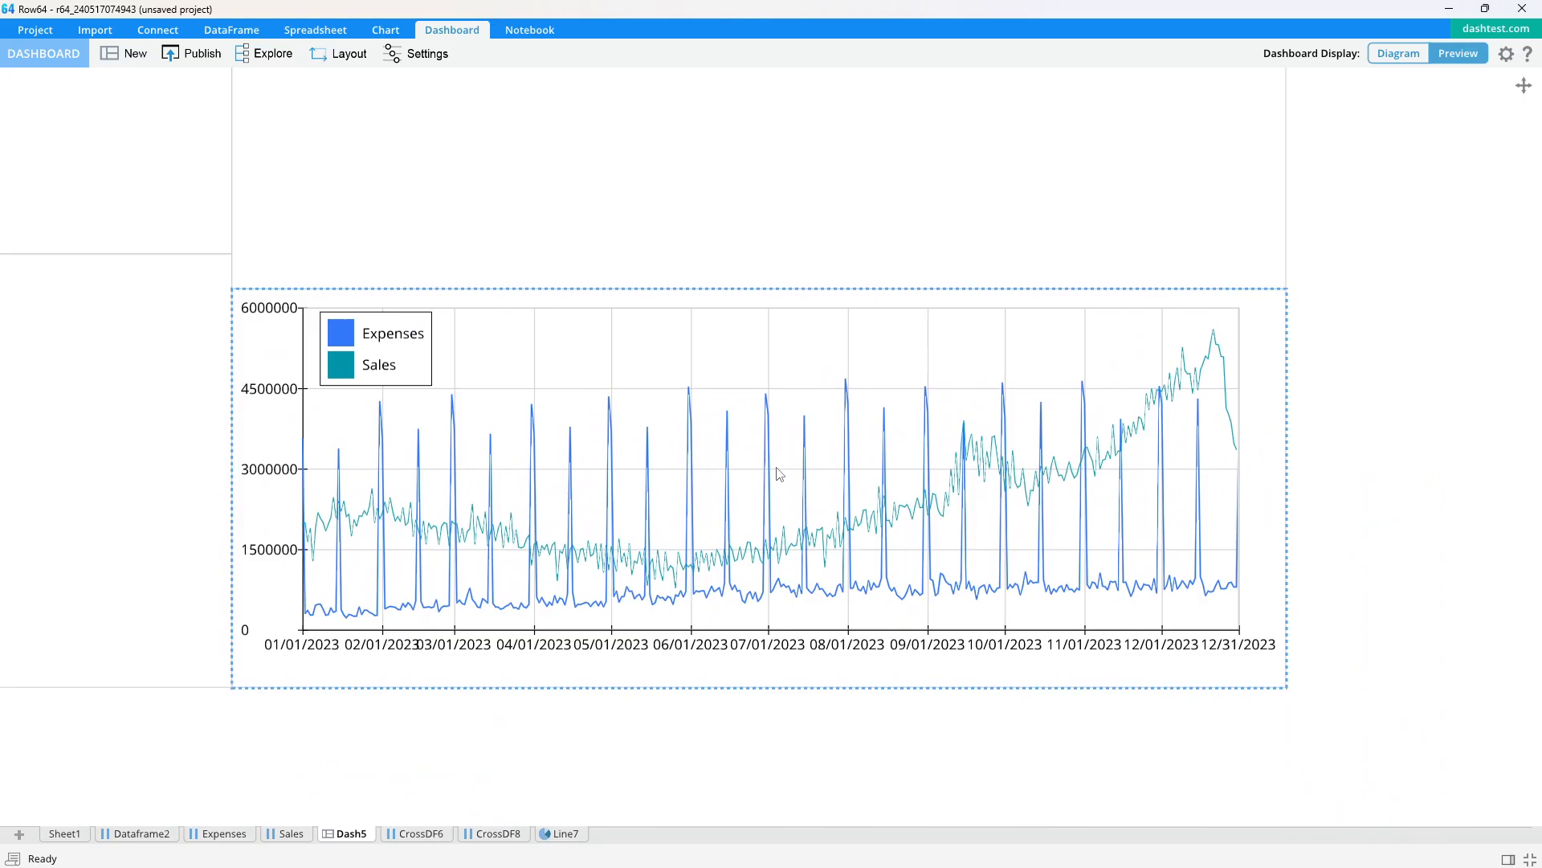
double_click(733, 414)
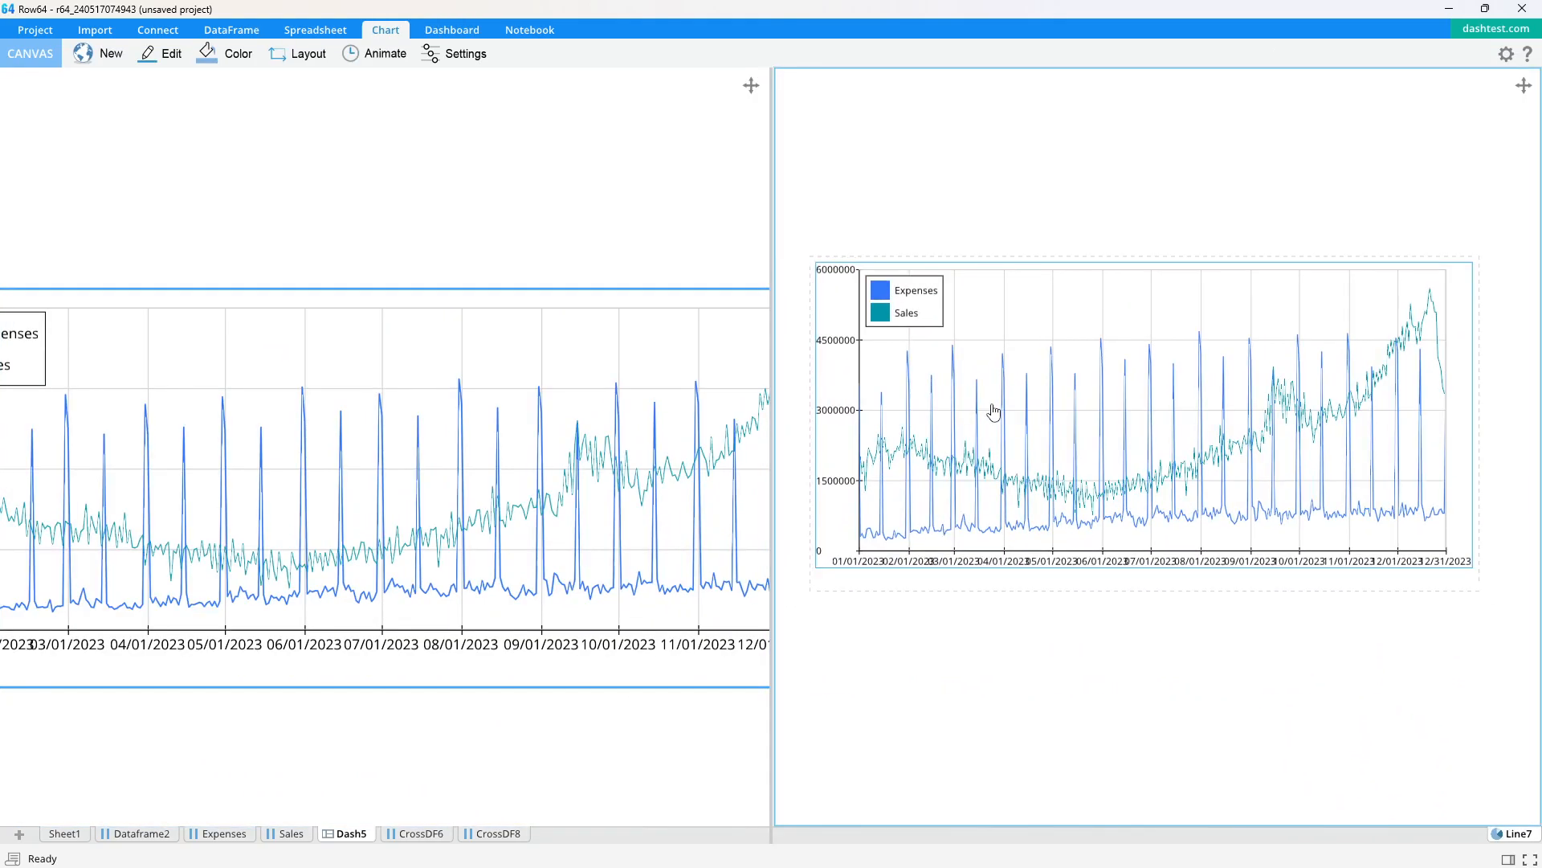
Step: Set the Expenses line color to gray 848484, checking it against the Training_Plan_08.ai mock-up
key(alt+Tab)
key(alt+Tab)
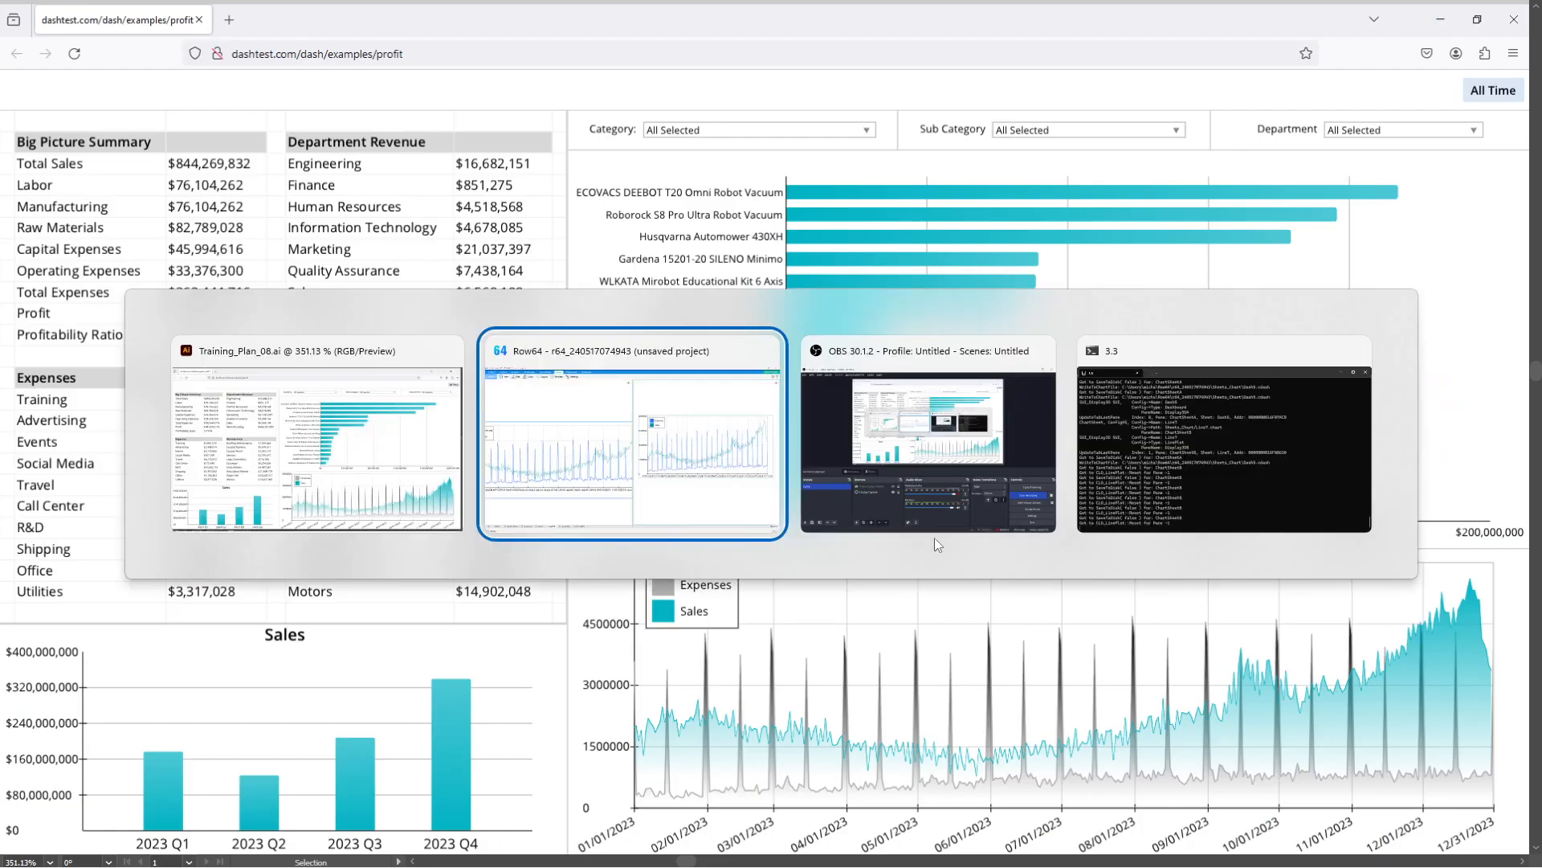
click(454, 54)
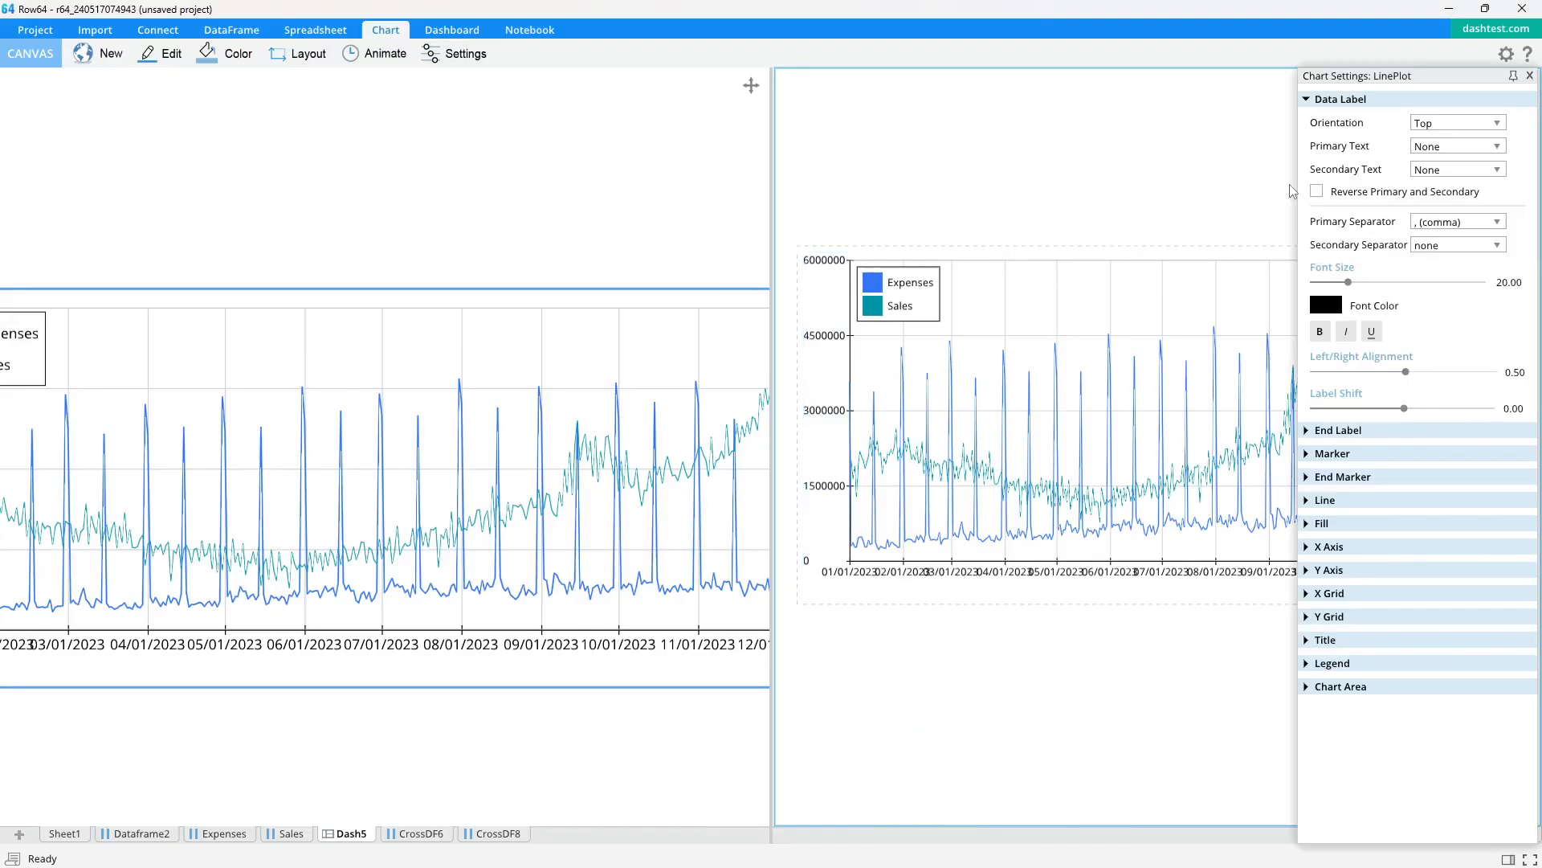
click(1307, 501)
click(1327, 570)
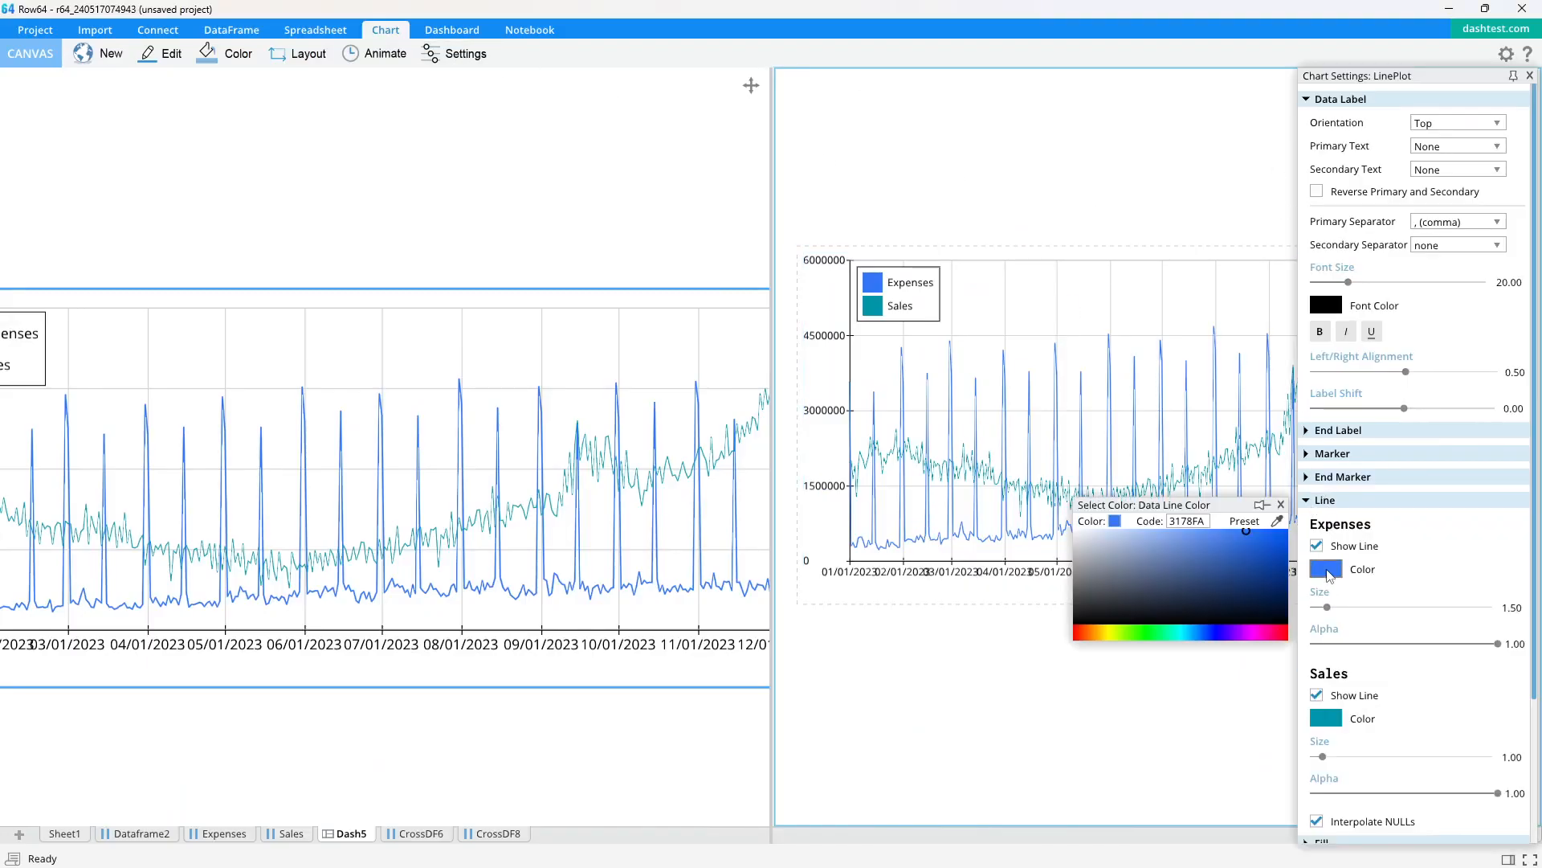
mouse_move(1102, 547)
mouse_down()
mouse_move(1074, 602)
mouse_move(1072, 575)
mouse_up()
key(alt+Tab)
key(alt+Tab)
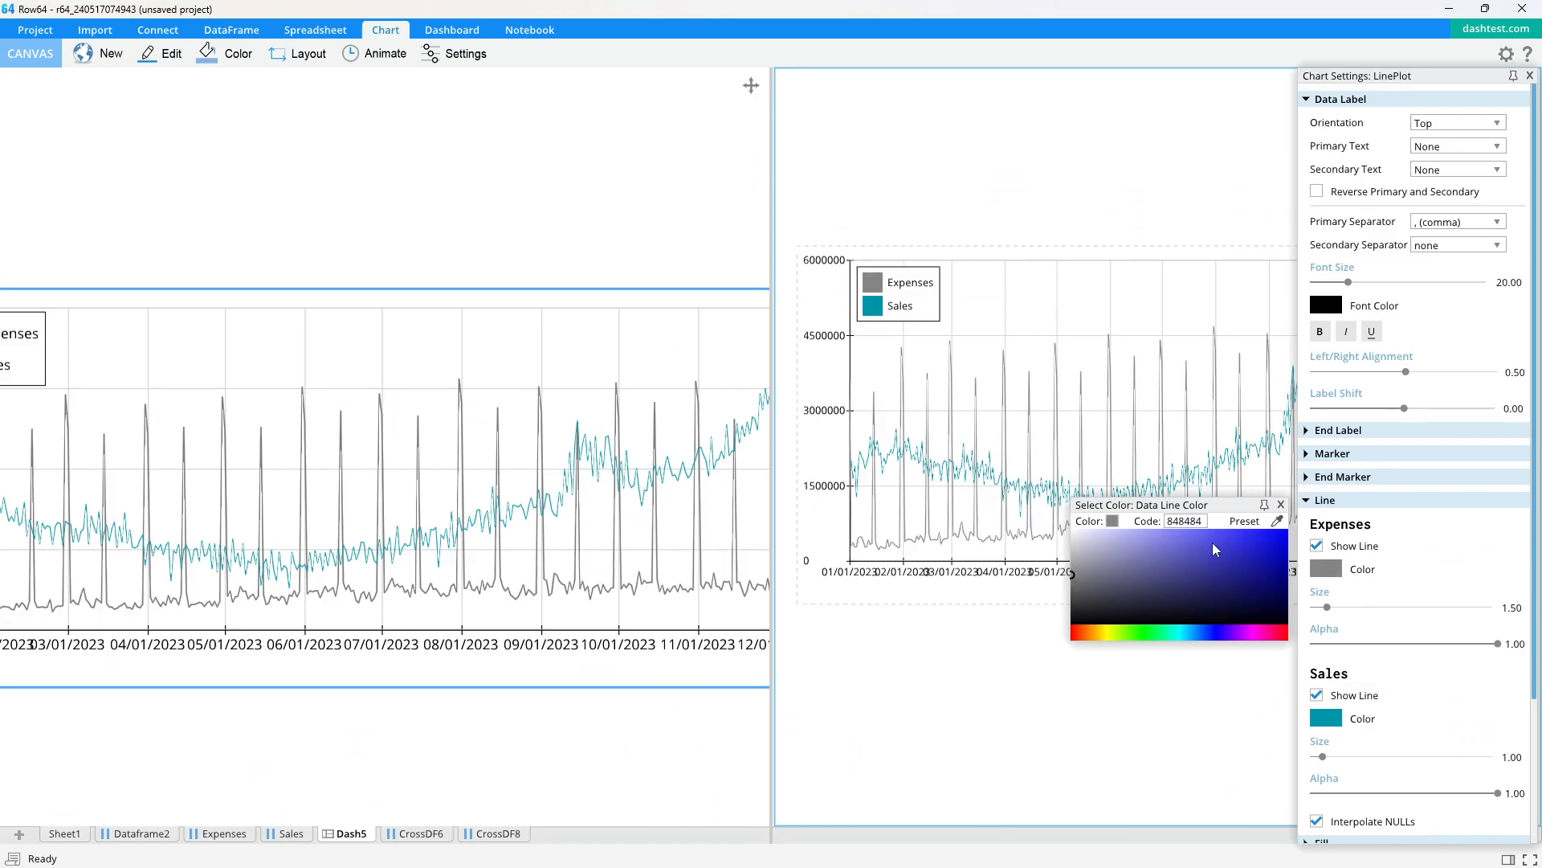
click(1280, 504)
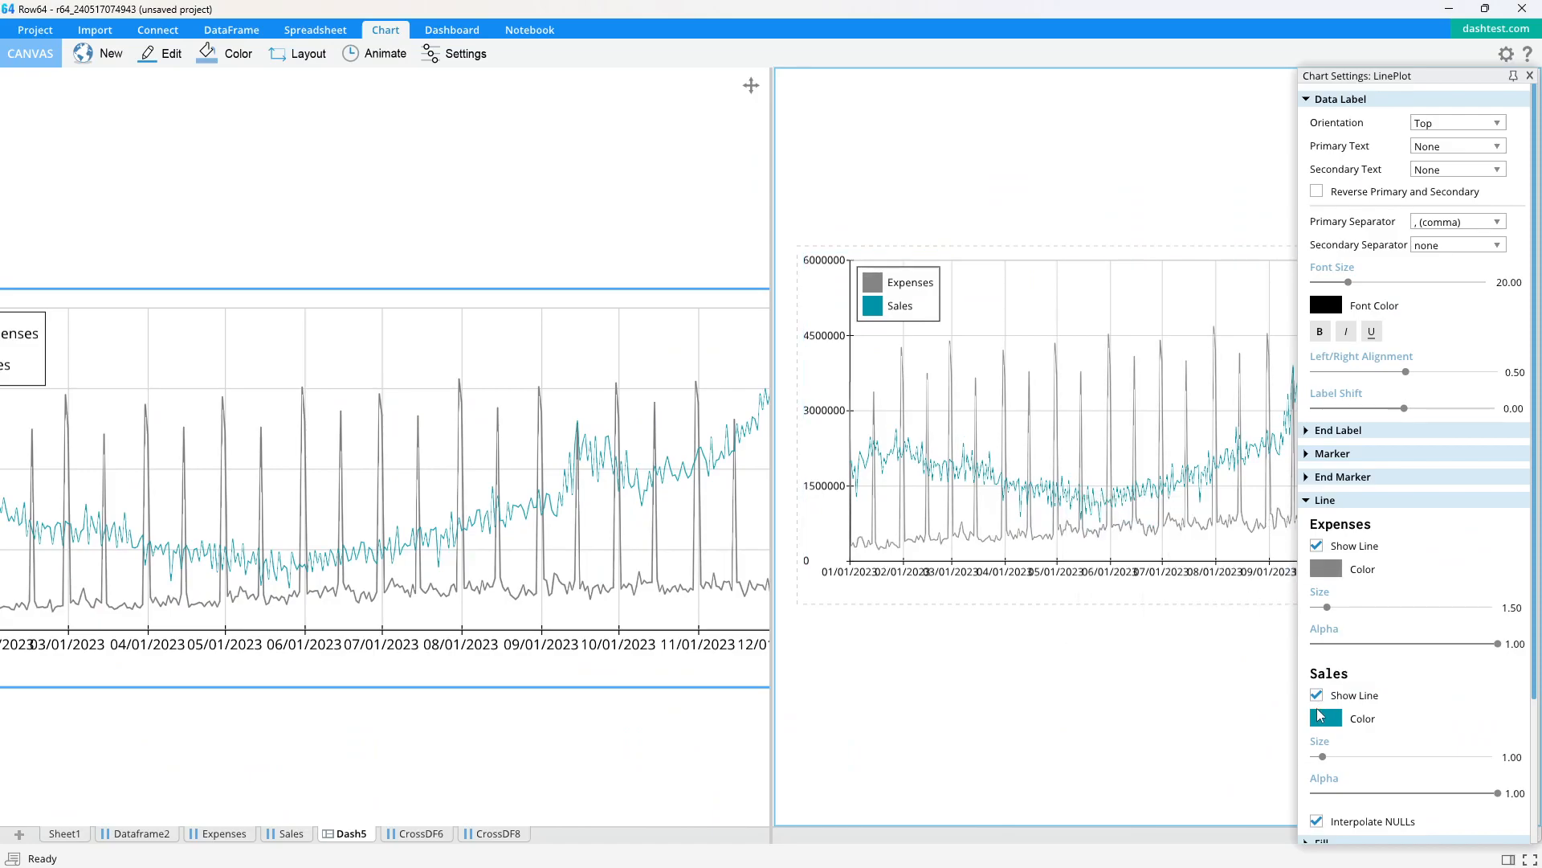
Step: Set the Sales line color to a teal shade matching the mock-up, using an enlarged color picker
click(1320, 715)
drag(1209, 643, 280, 167)
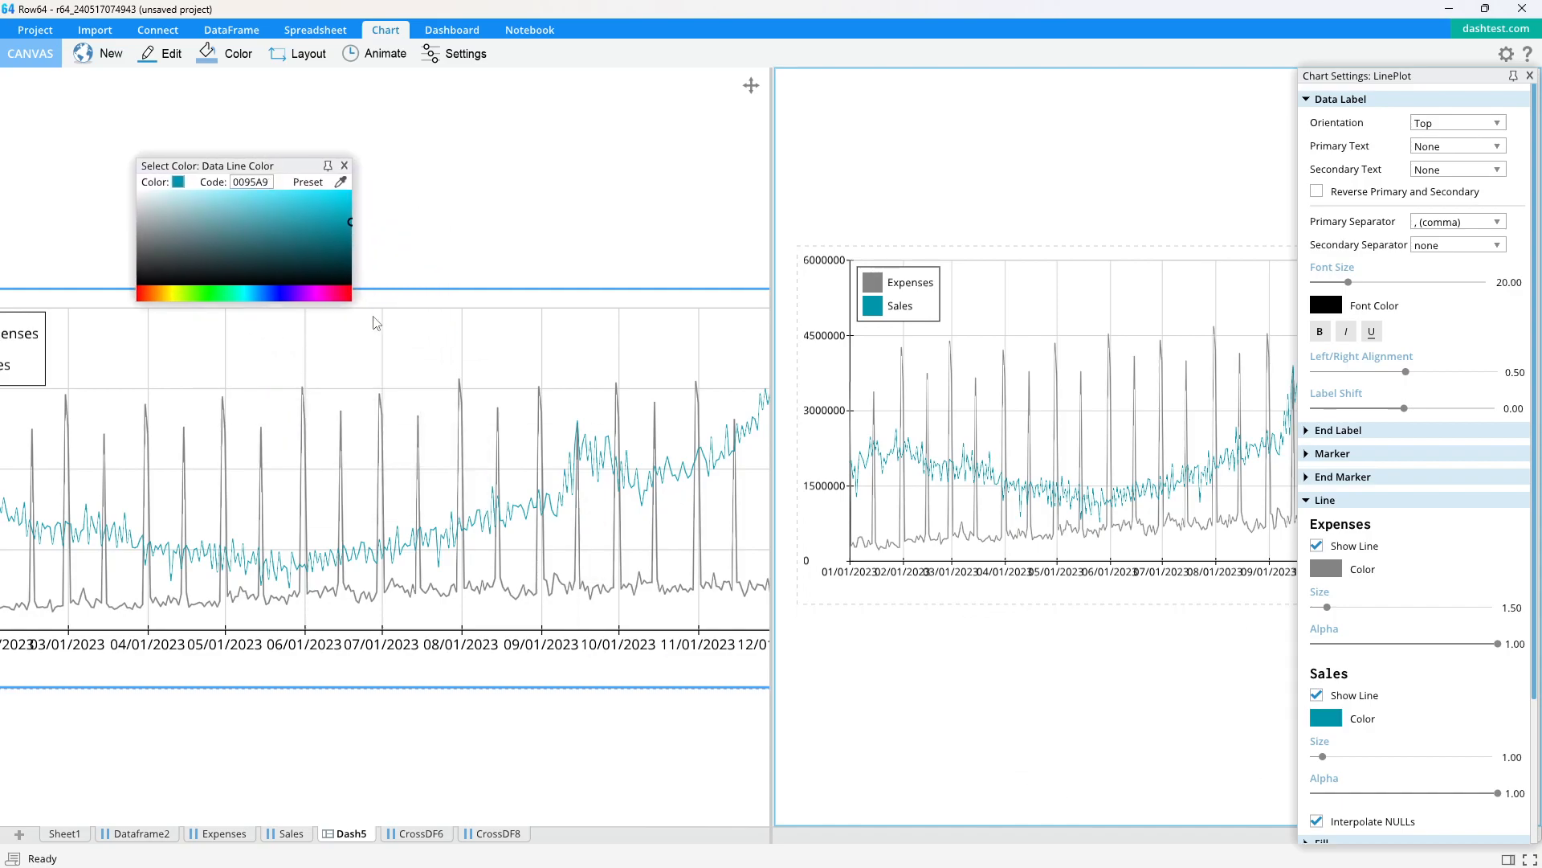
drag(355, 306, 769, 771)
key(alt+Tab)
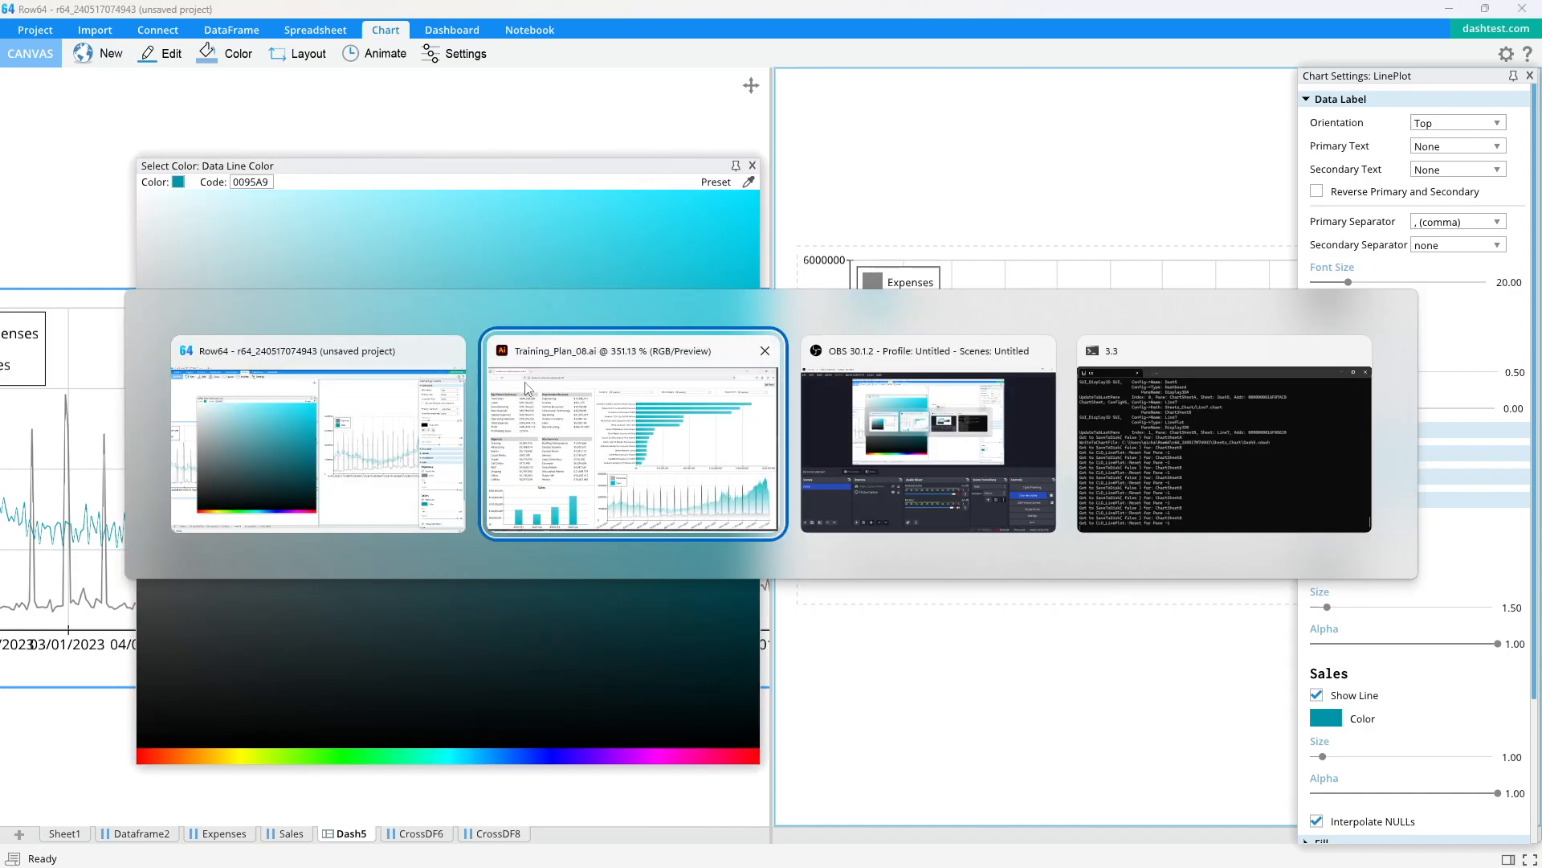
key(alt+Tab)
drag(503, 337, 623, 394)
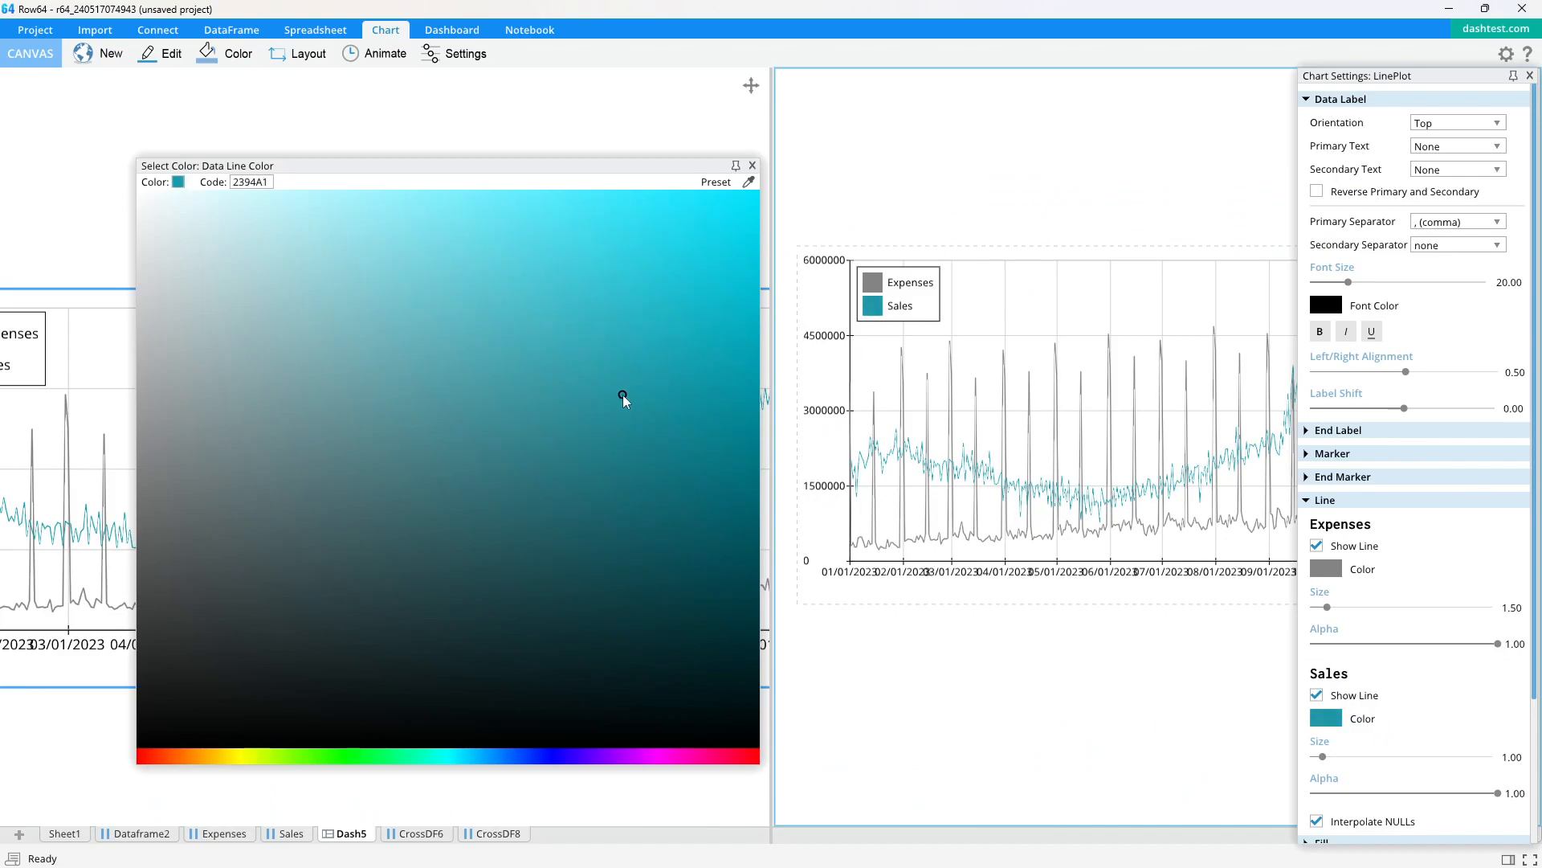
key(alt+Tab)
key(alt+Tab)
click(701, 352)
click(752, 166)
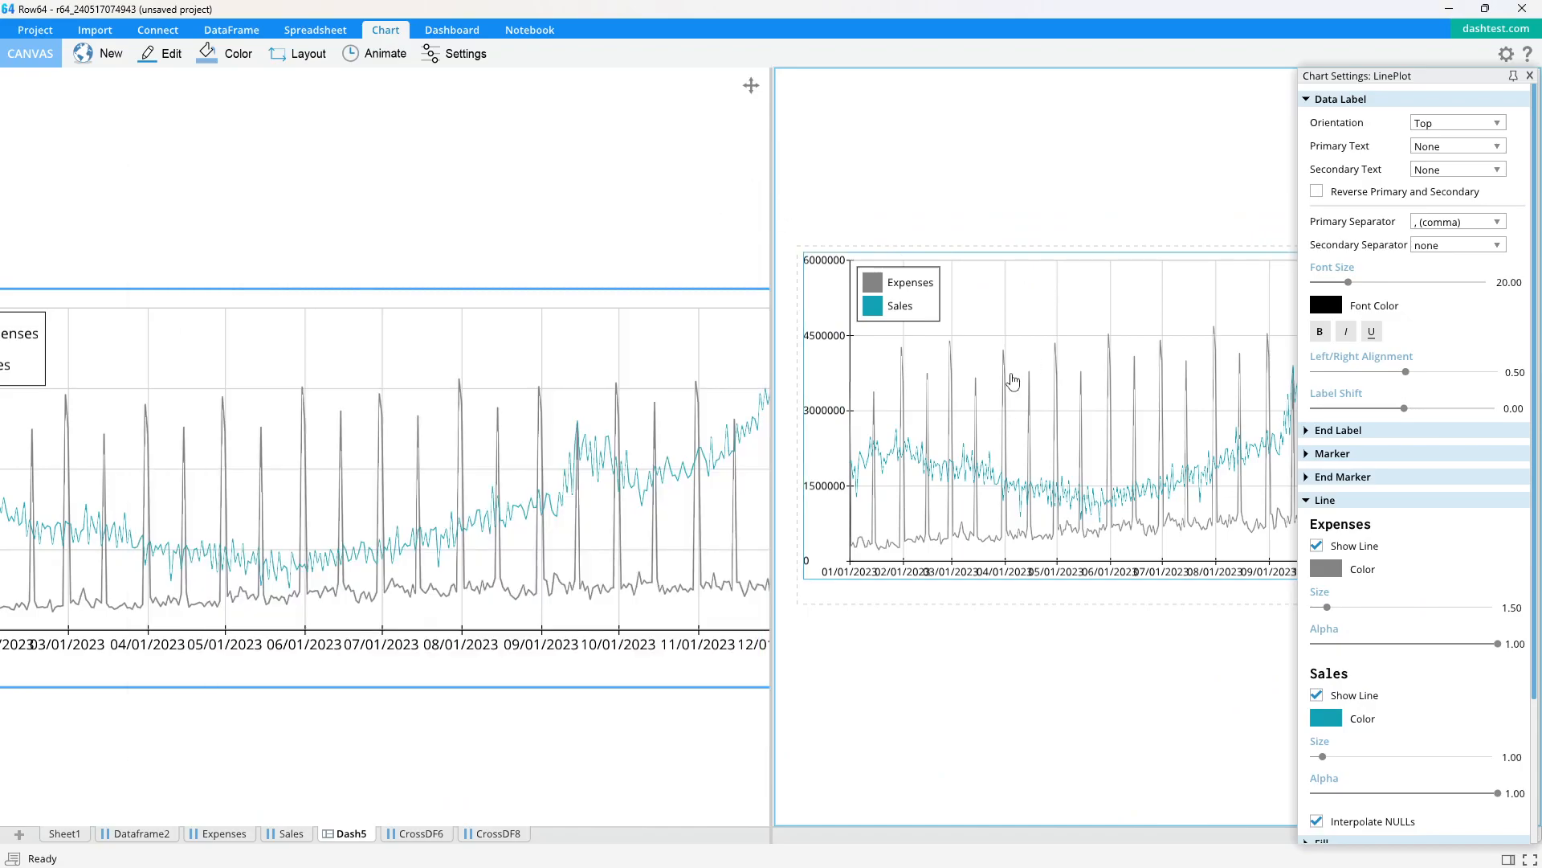
Step: Match the Expenses and Sales fill colors to their line colors by sampling them
scroll(1064, 259, down, 2)
drag(1034, 186, 976, 249)
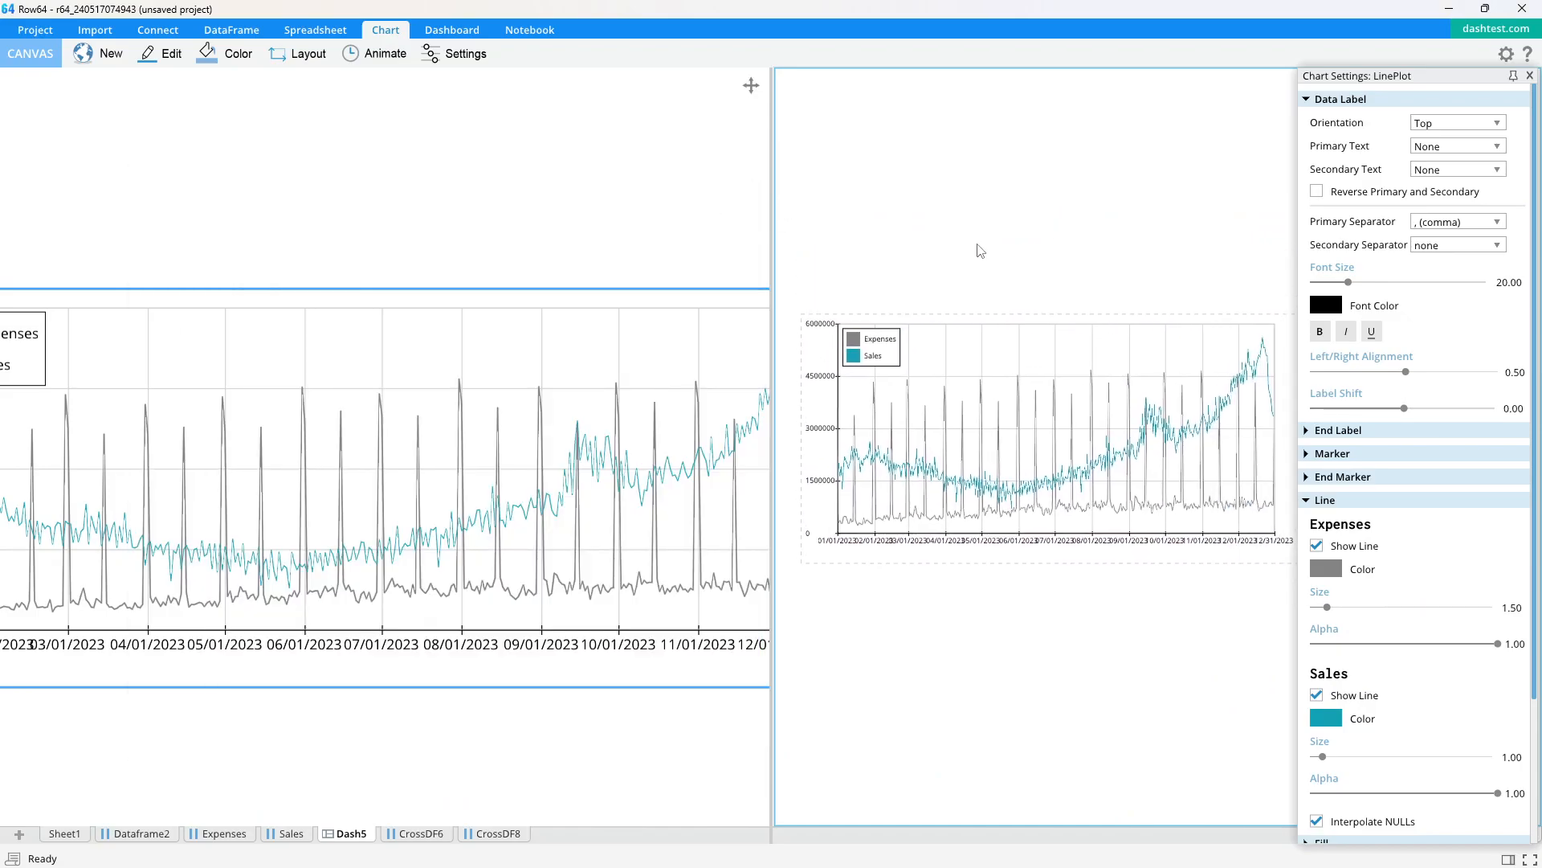
click(1307, 99)
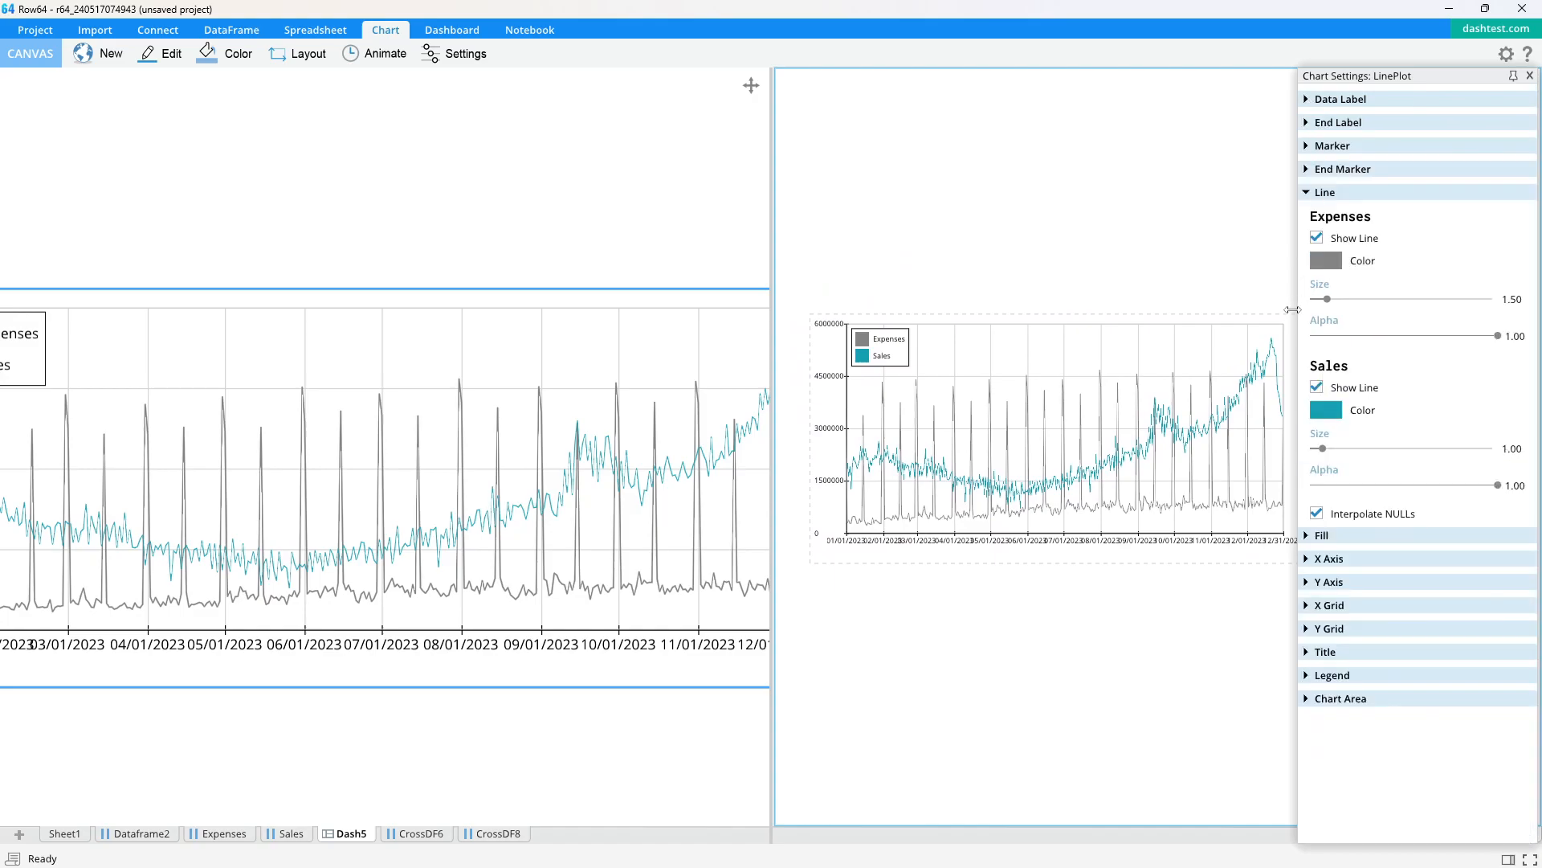
click(1306, 536)
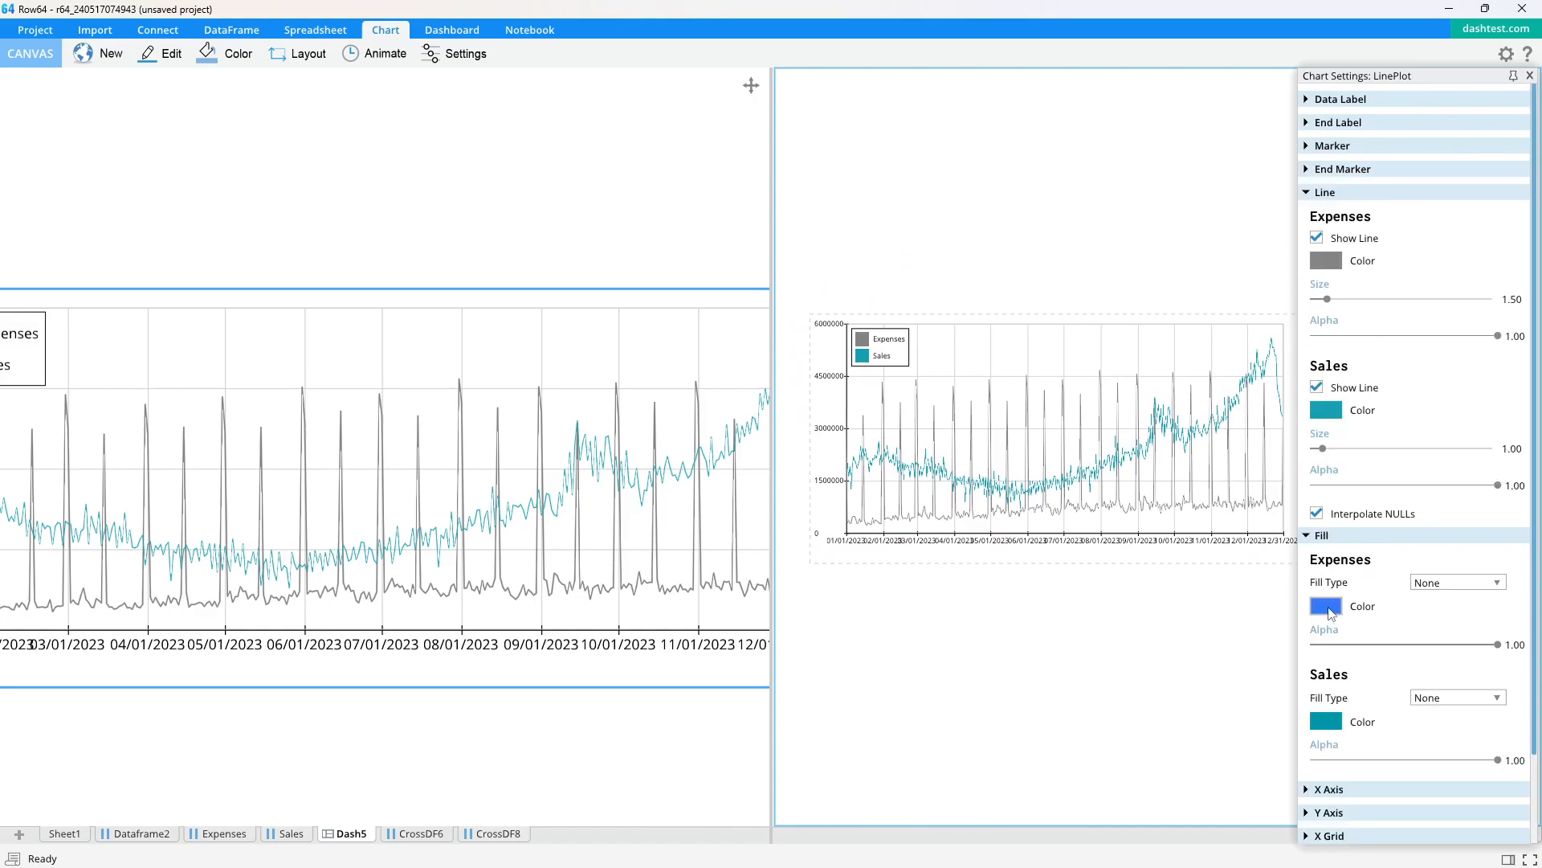
click(1326, 606)
click(1278, 558)
click(1338, 267)
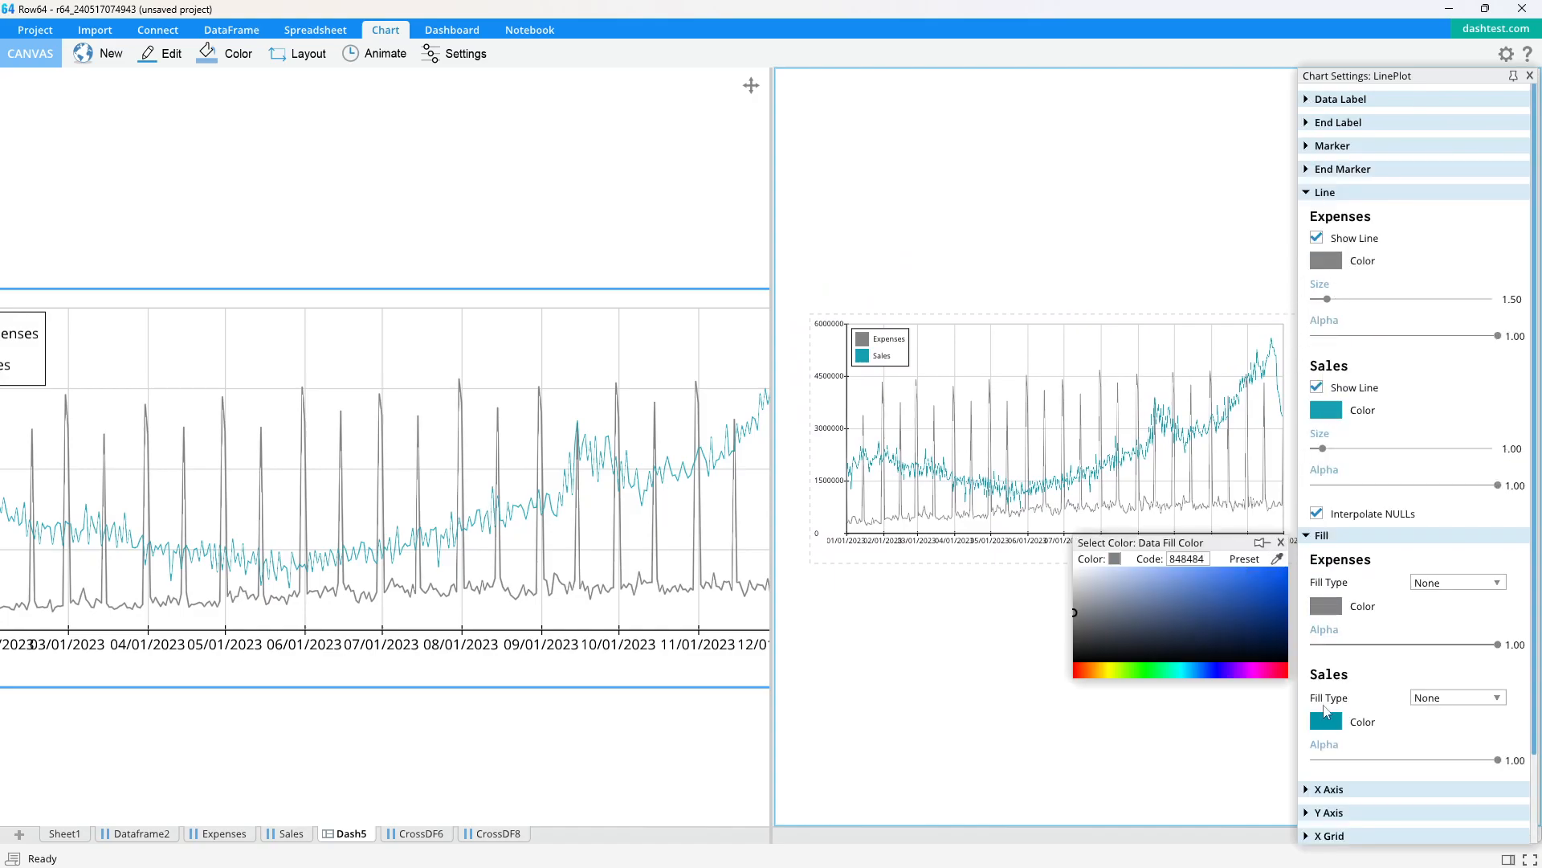
click(1328, 723)
click(1325, 413)
click(1281, 656)
Step: Set the fill type of both the Expenses and Sales series to Gradient
click(1450, 583)
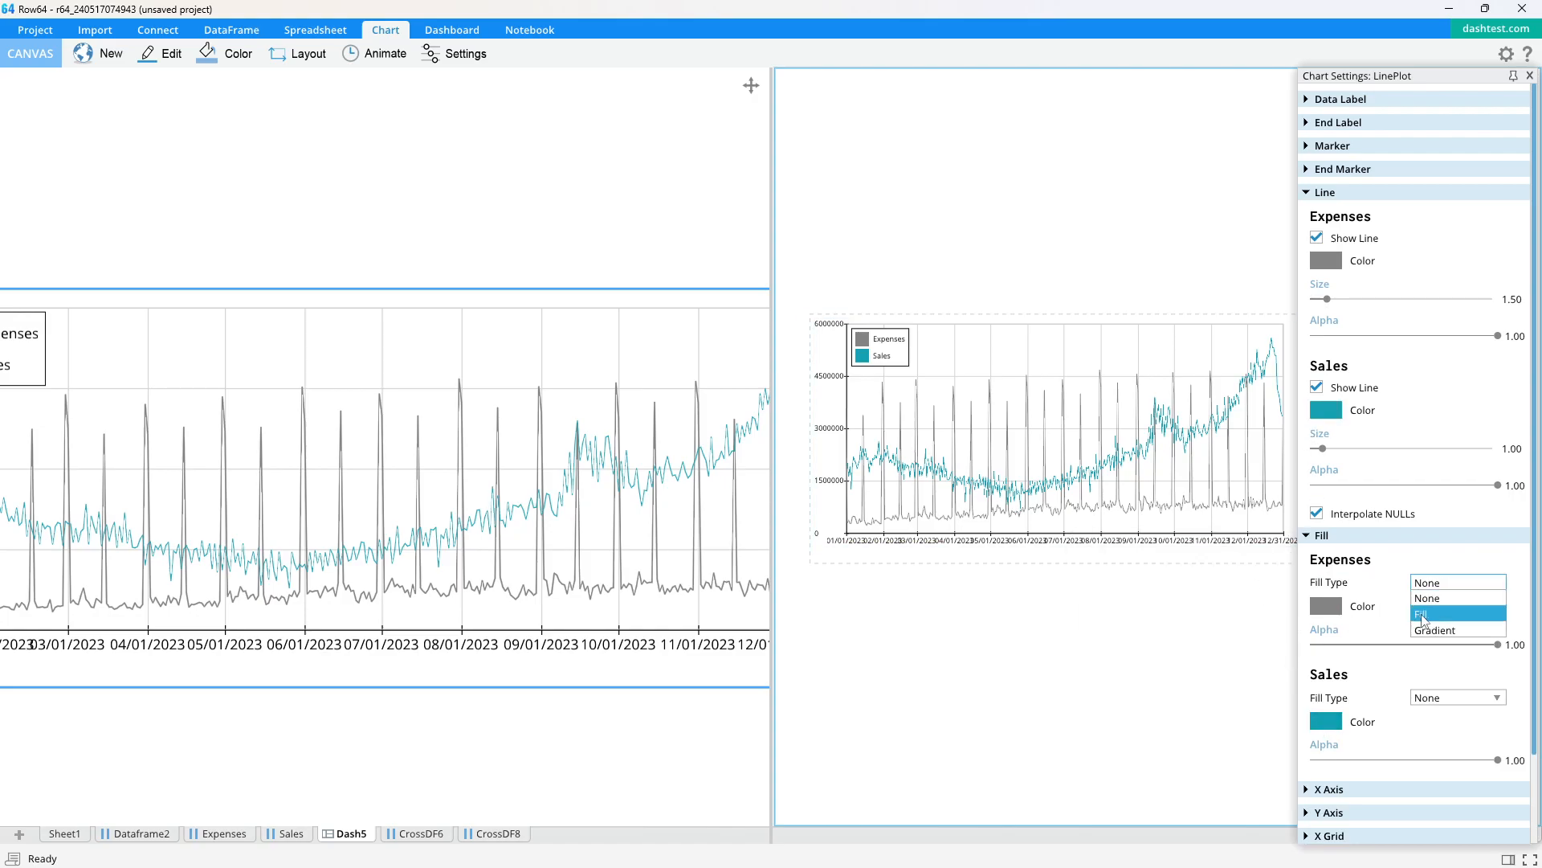
click(1431, 626)
click(1458, 695)
click(1442, 743)
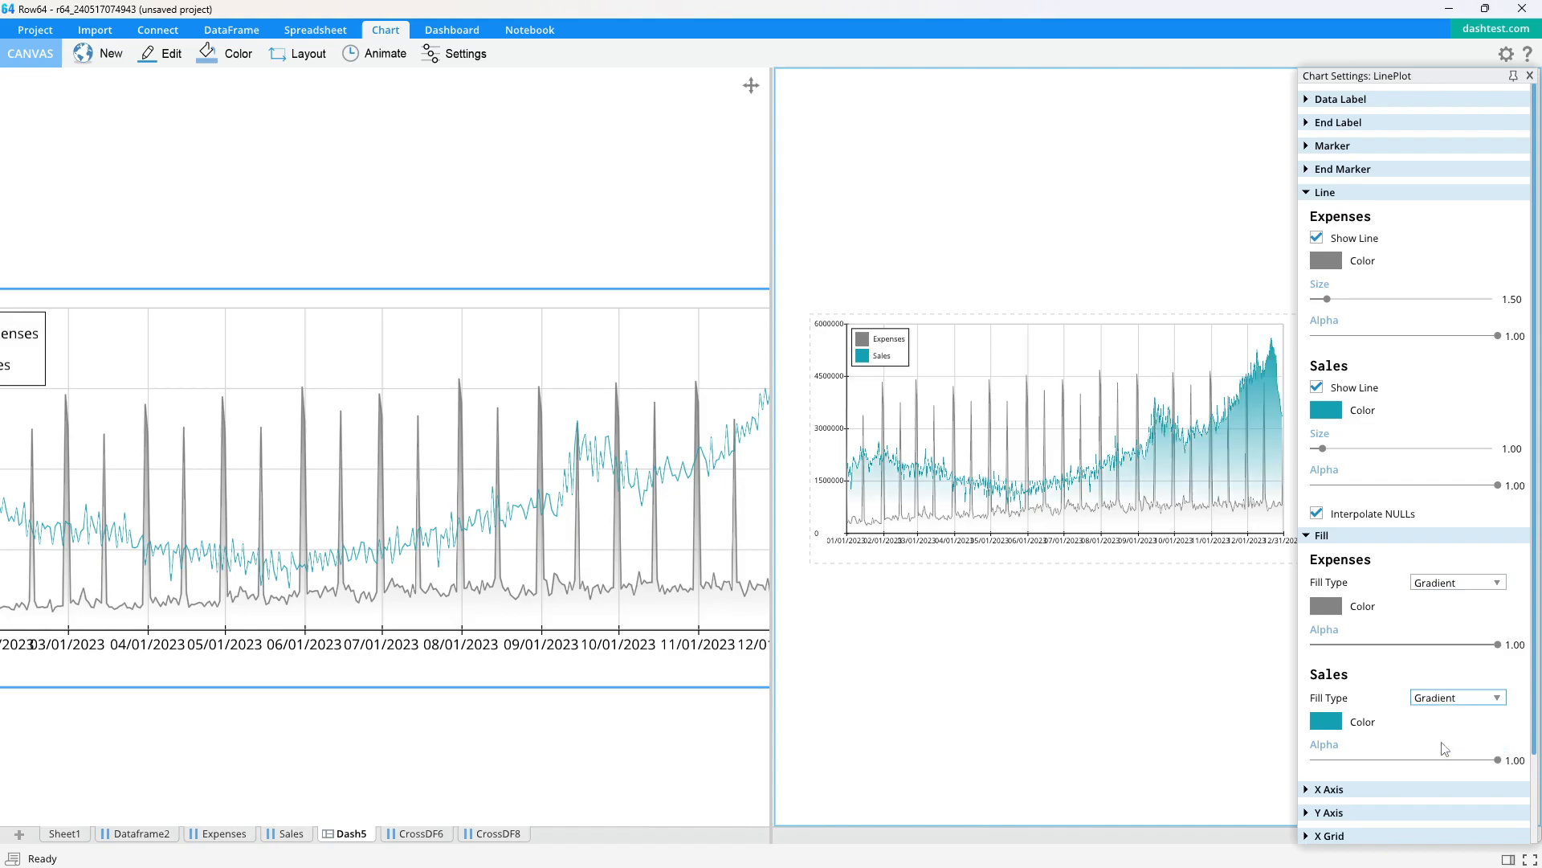
Step: Darken the Expenses fill color to 484848 and close the chart settings
click(1326, 605)
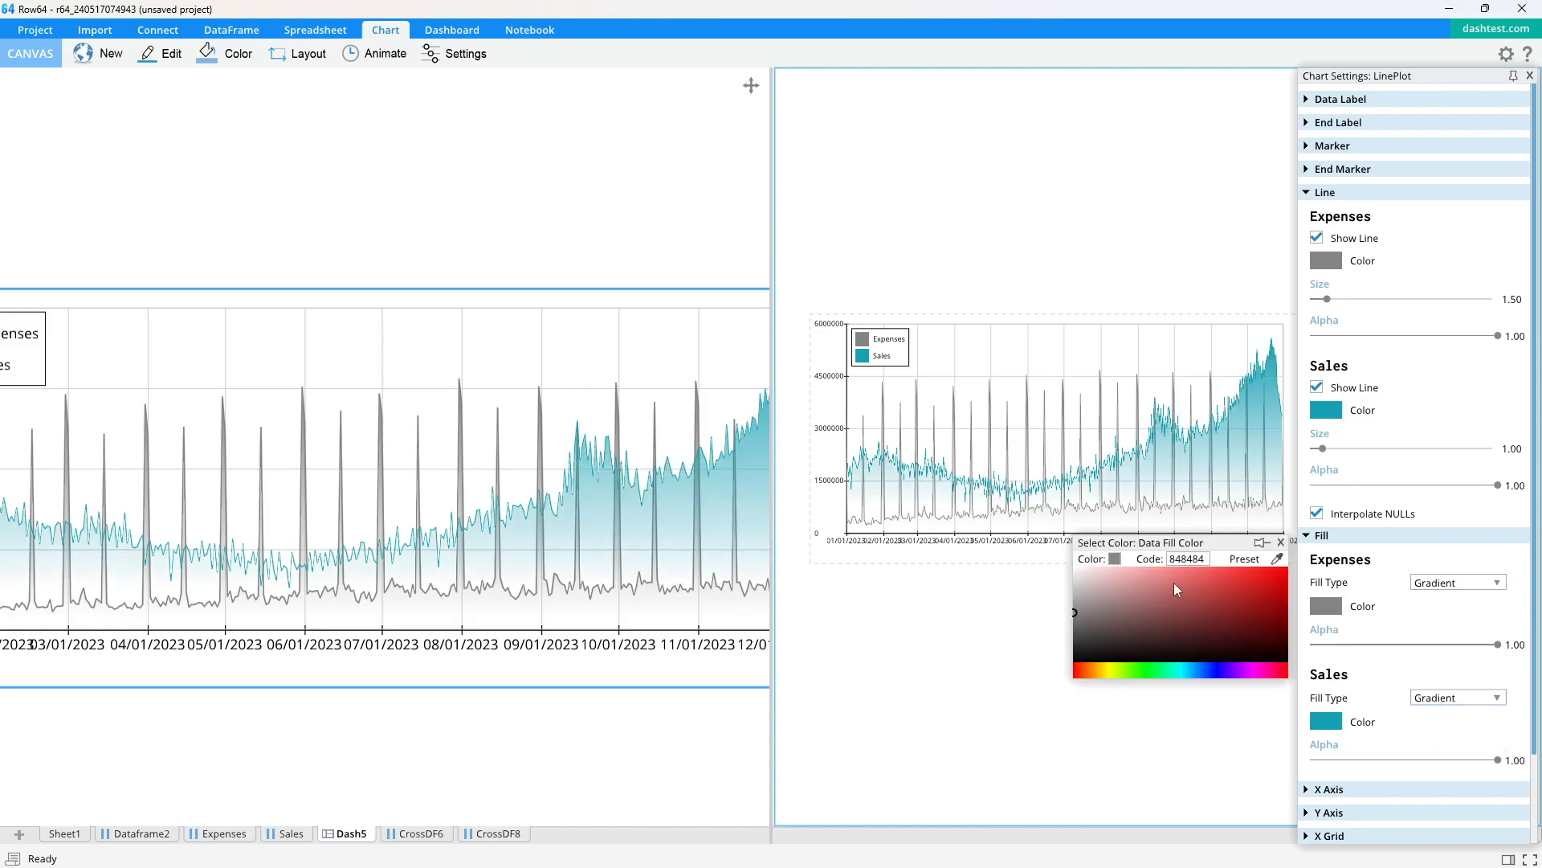
drag(1076, 618, 1075, 635)
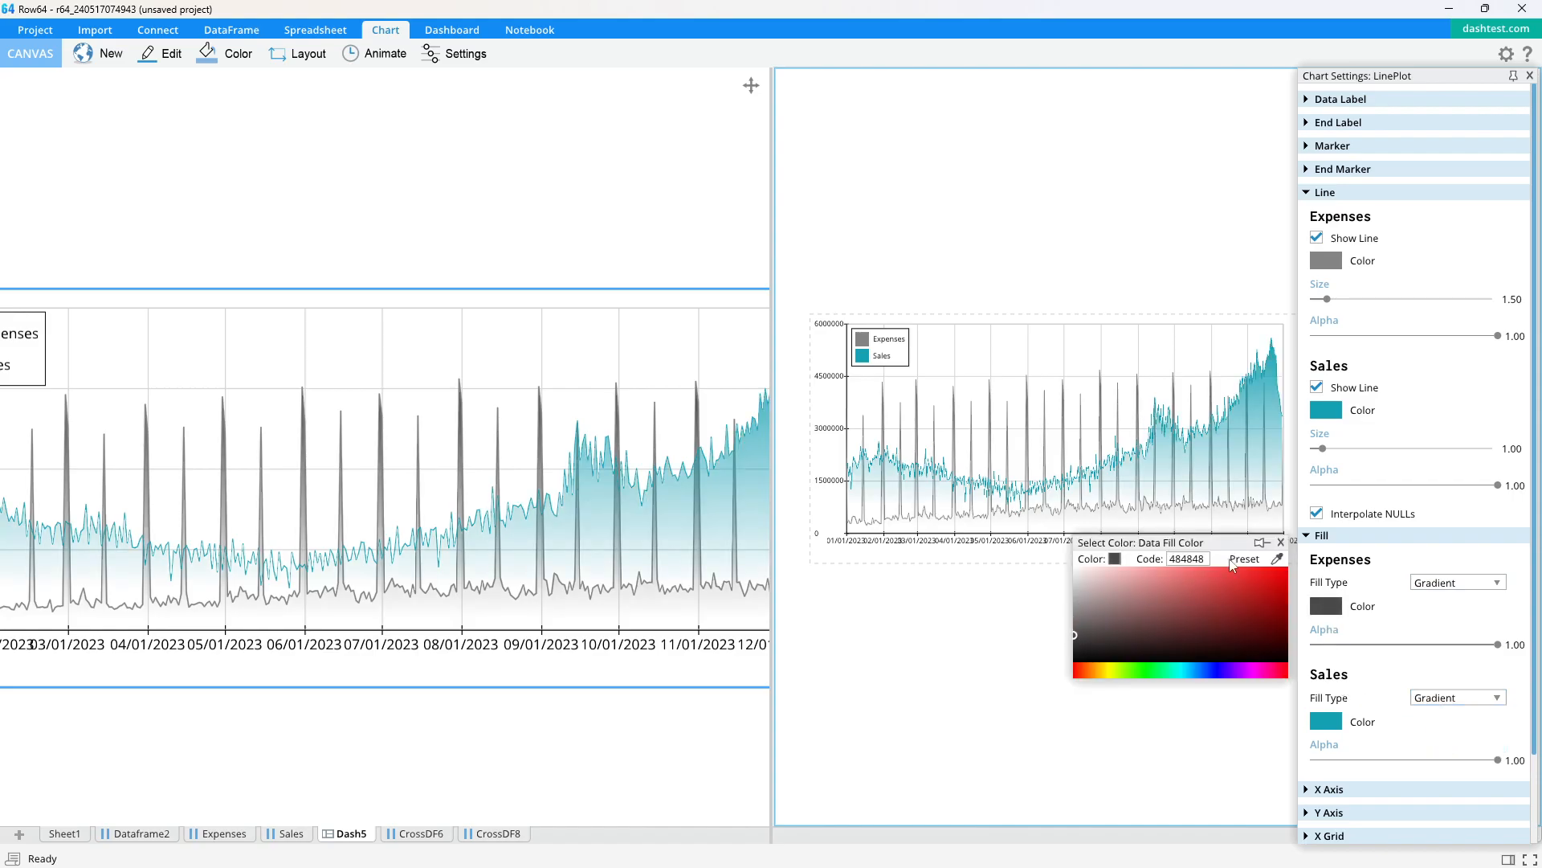
click(1280, 543)
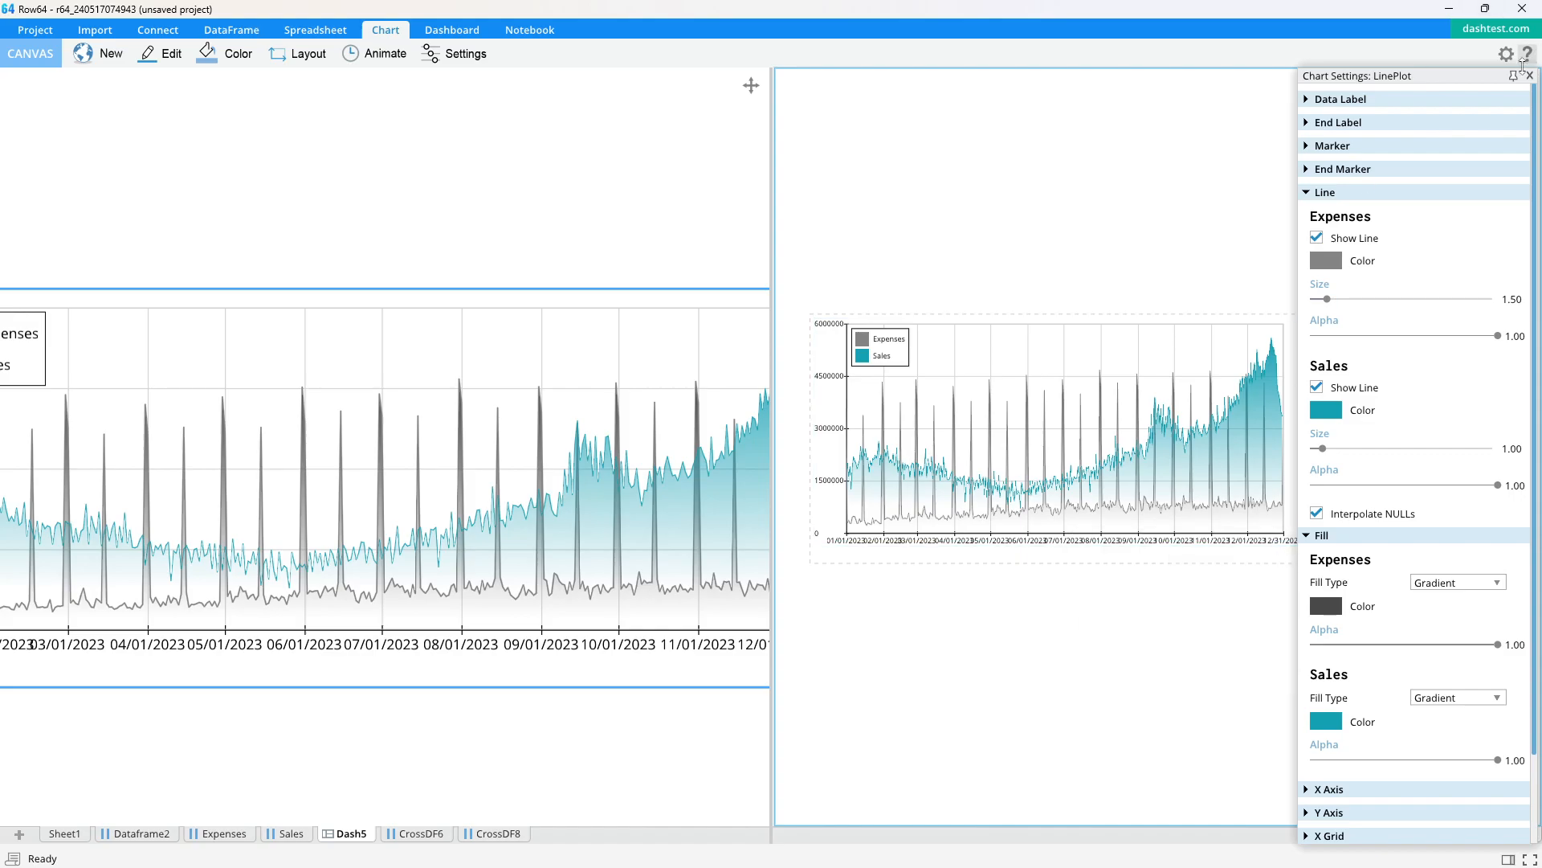
click(1530, 75)
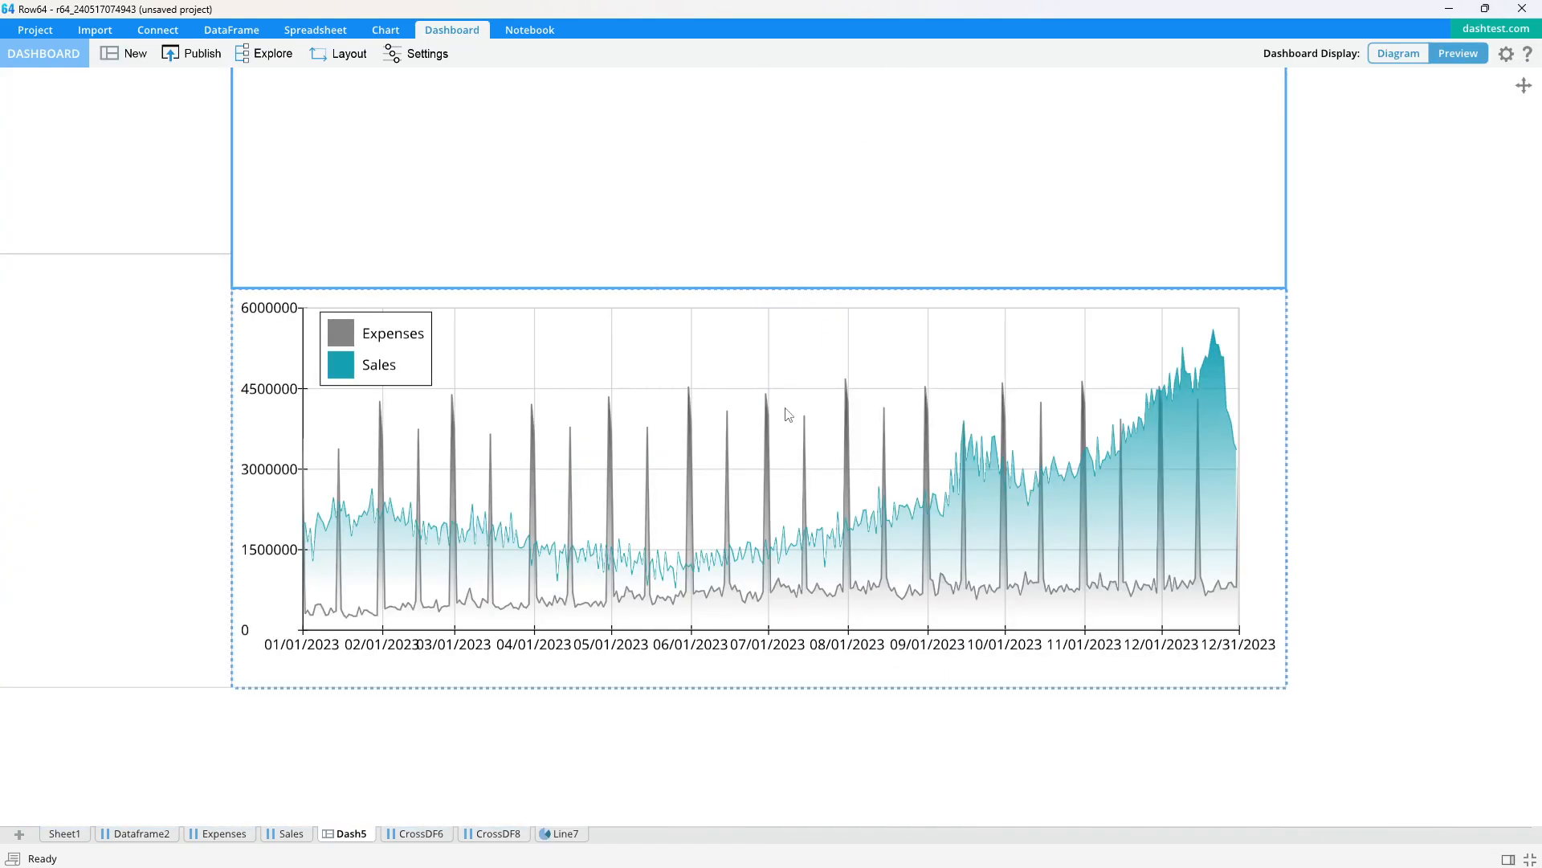
Step: Create a Group Sum cross-link dataframe from the Amount and Quarter Year columns of the Sales dataframe
key(alt+Tab)
key(alt+Tab)
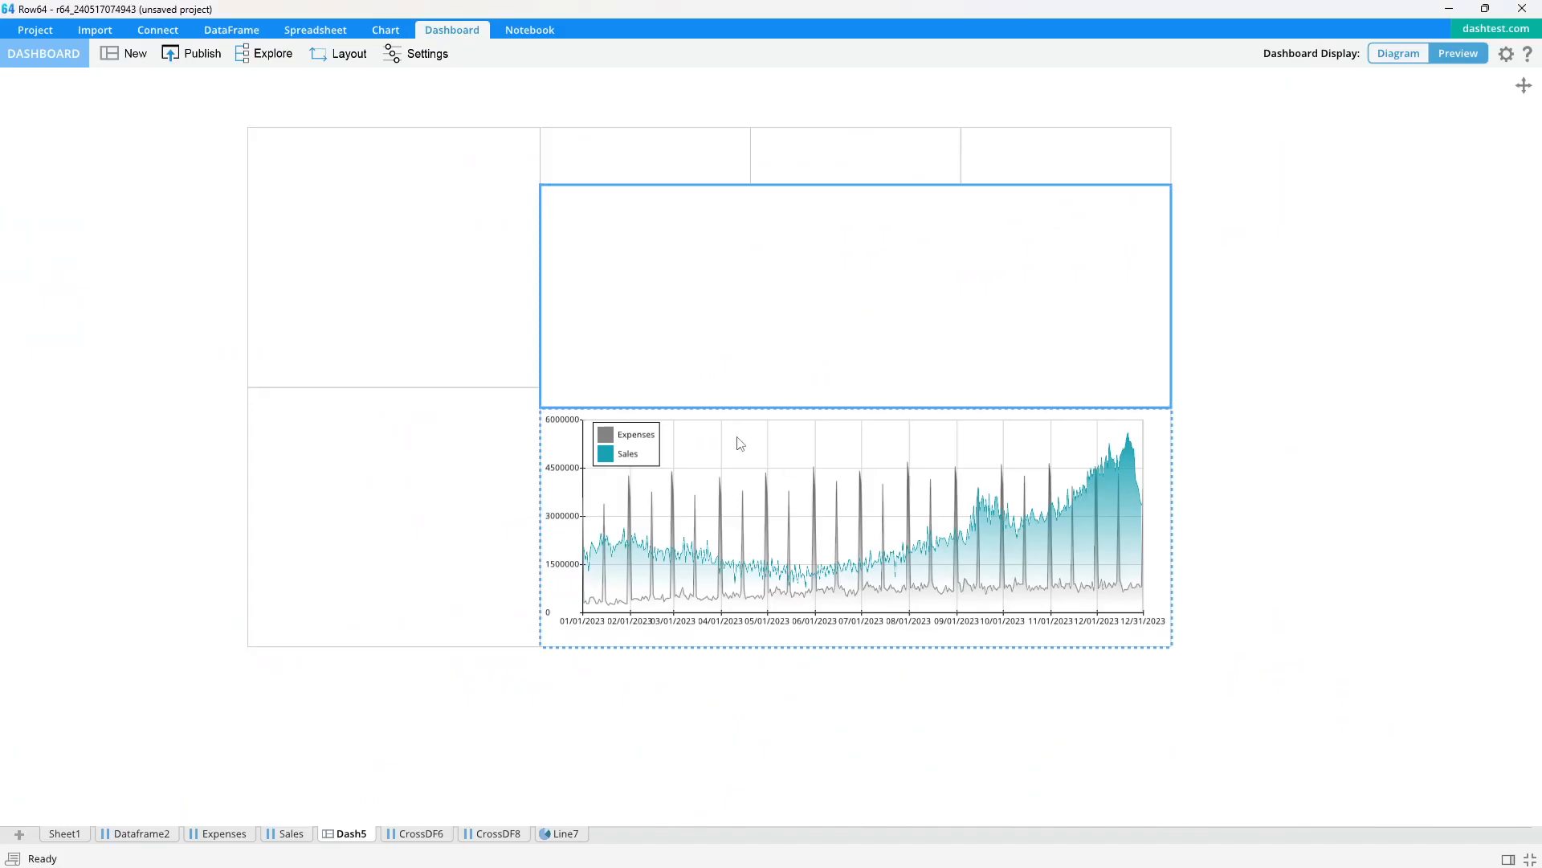
scroll(829, 541, up, 1)
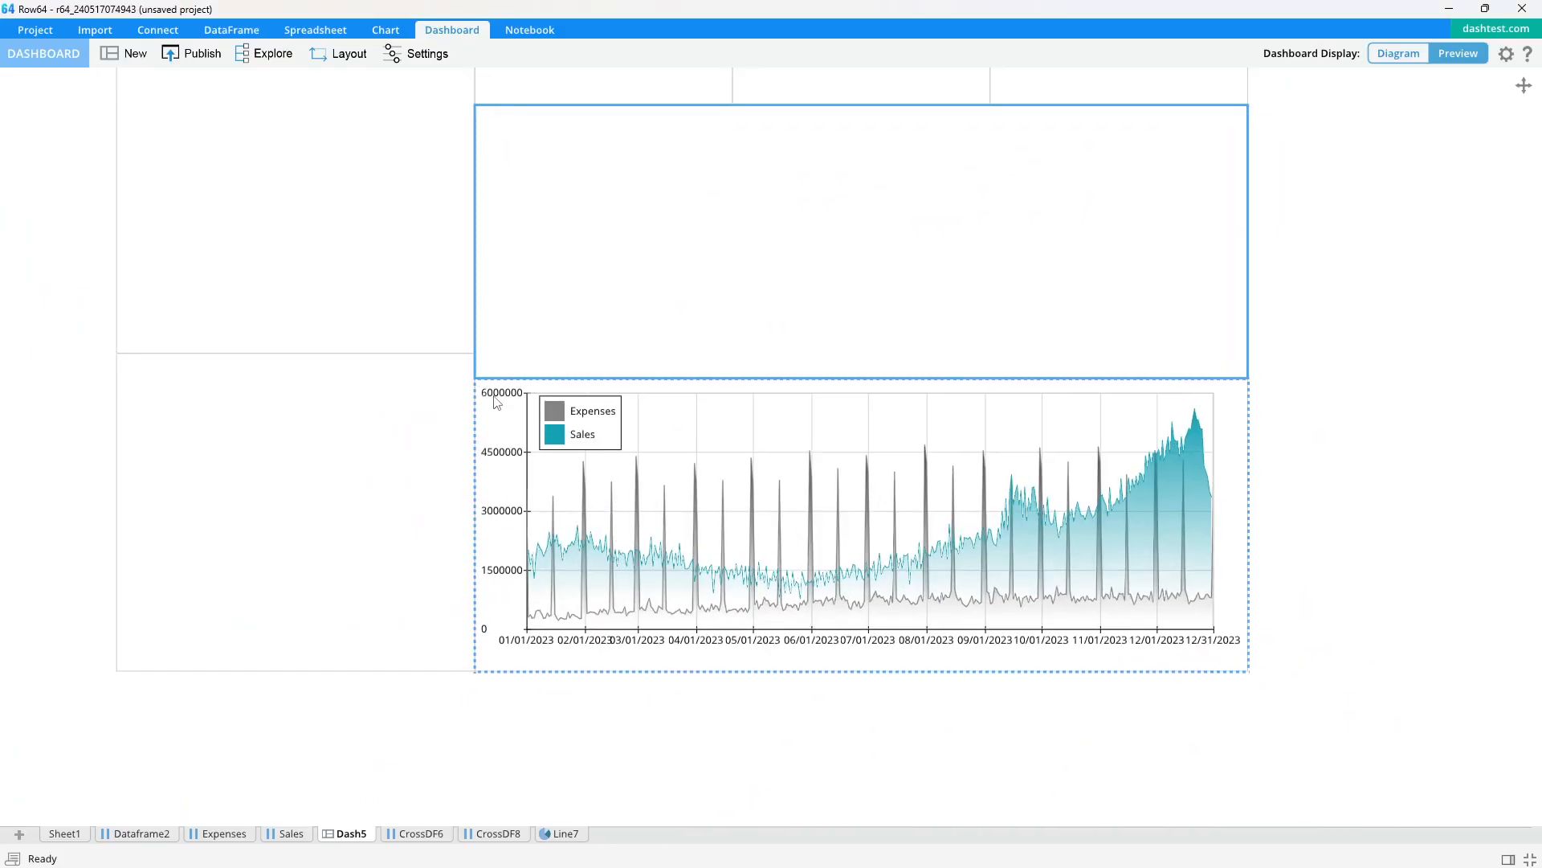
click(296, 420)
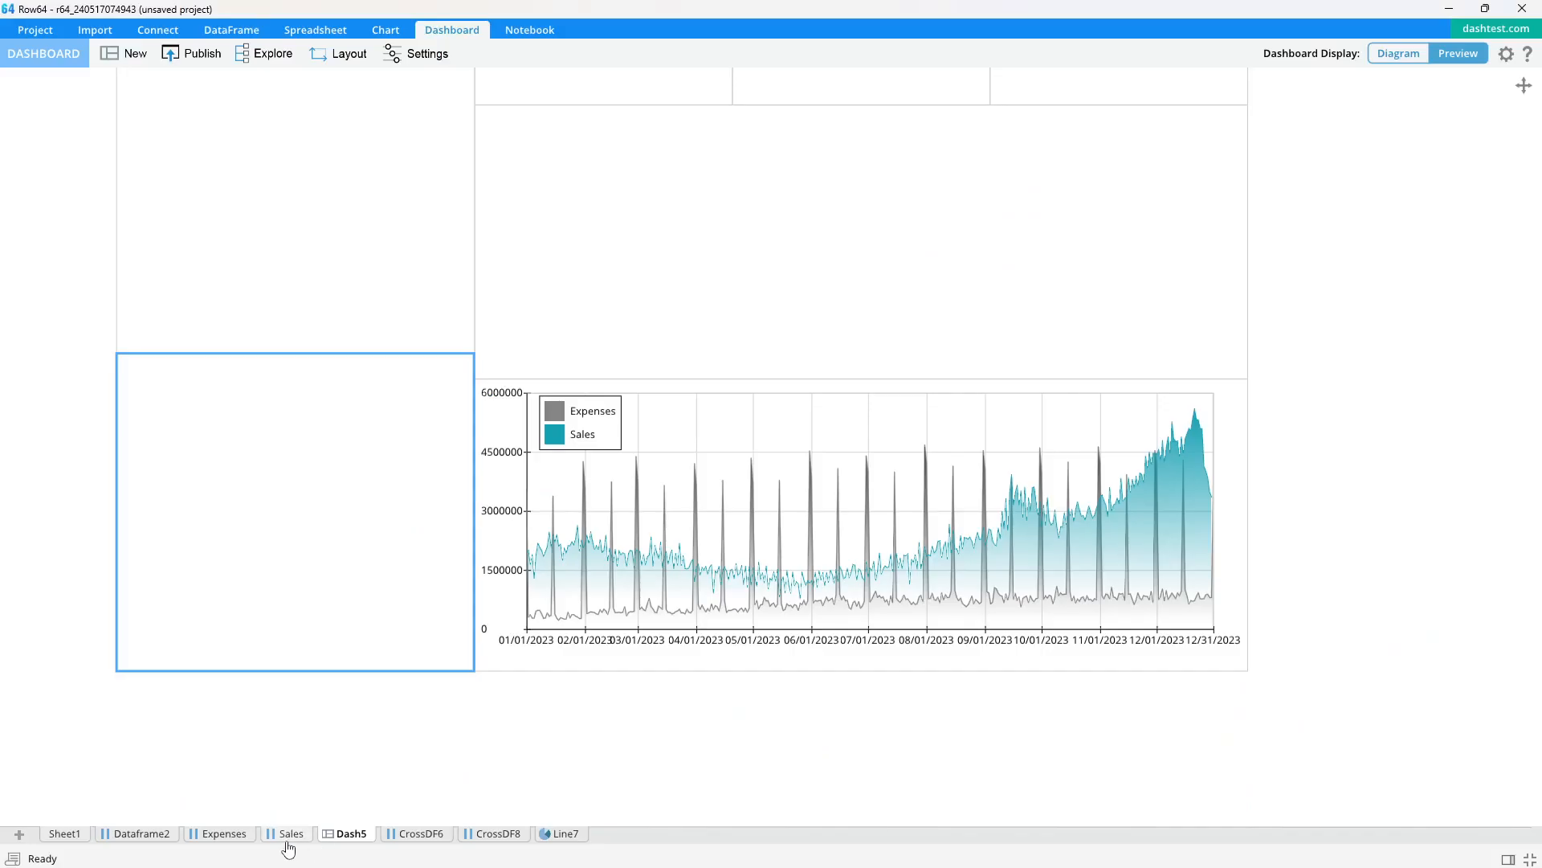
click(288, 833)
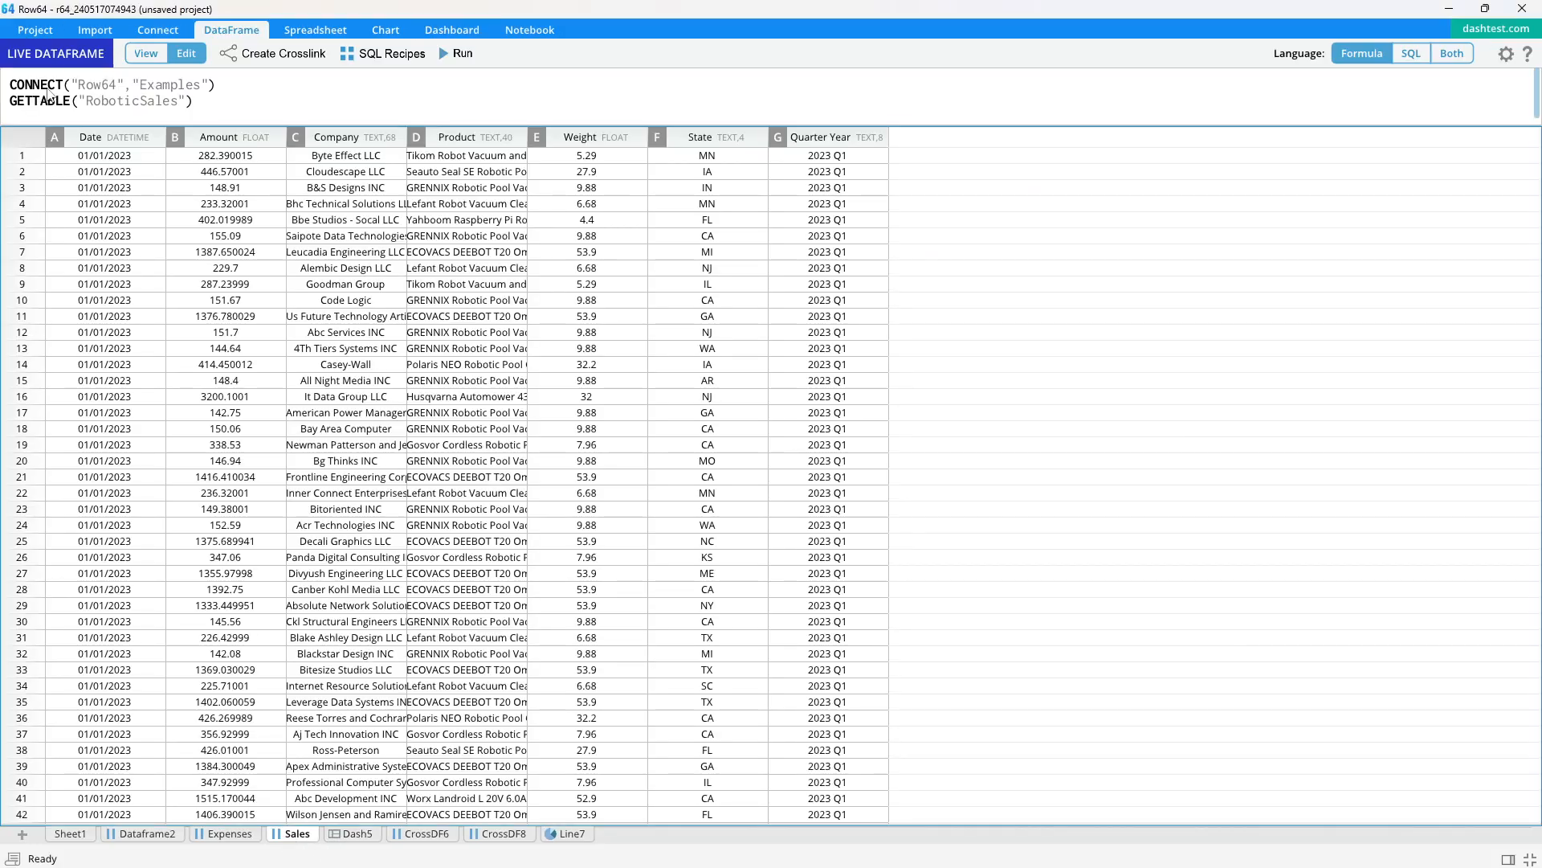
click(223, 139)
ctrl+click(877, 138)
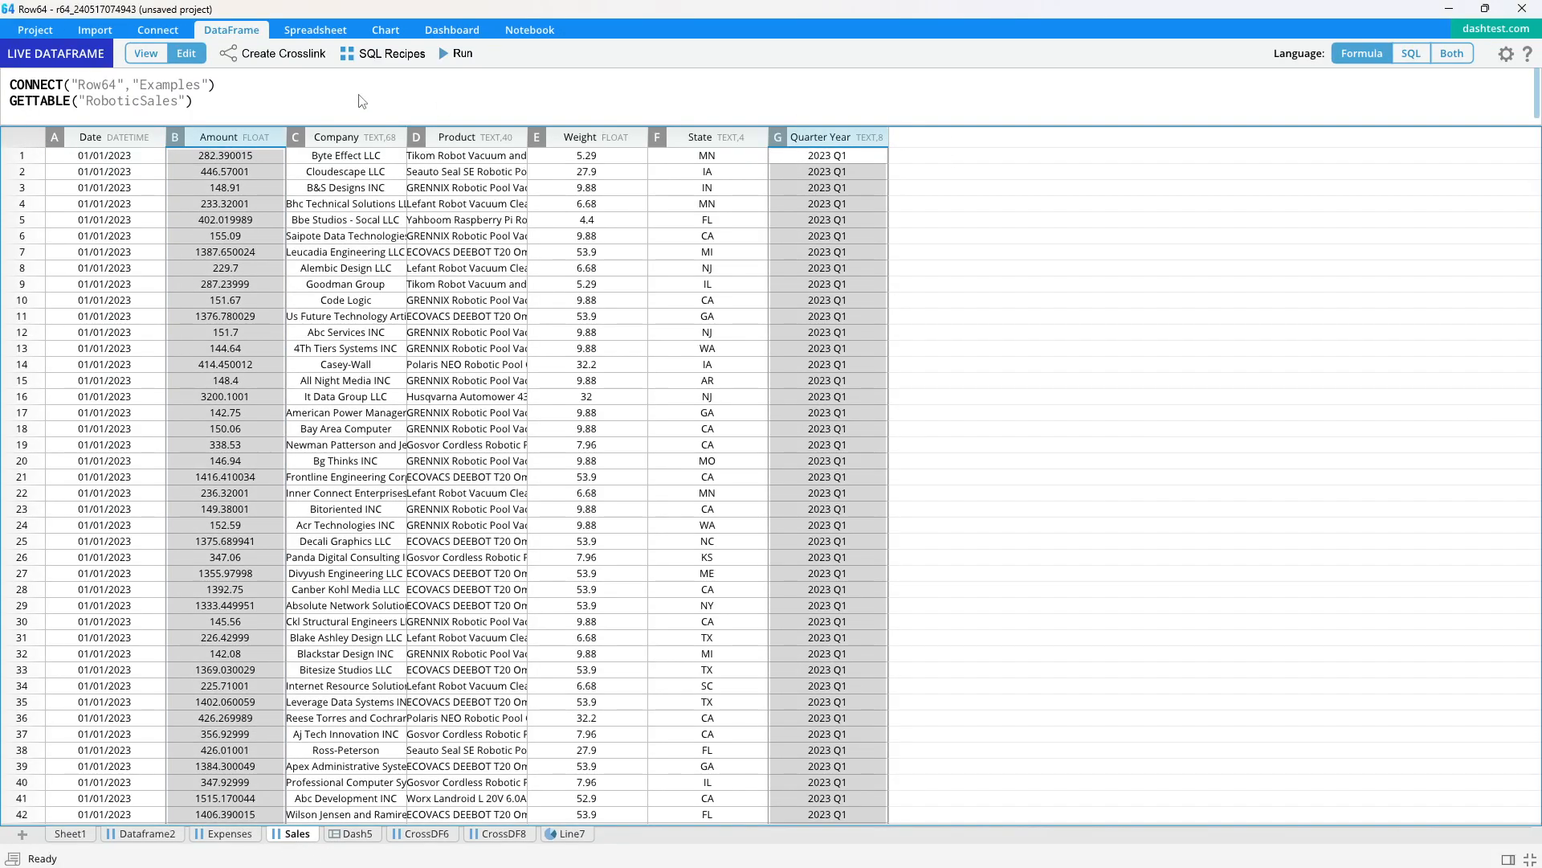
click(273, 53)
click(703, 270)
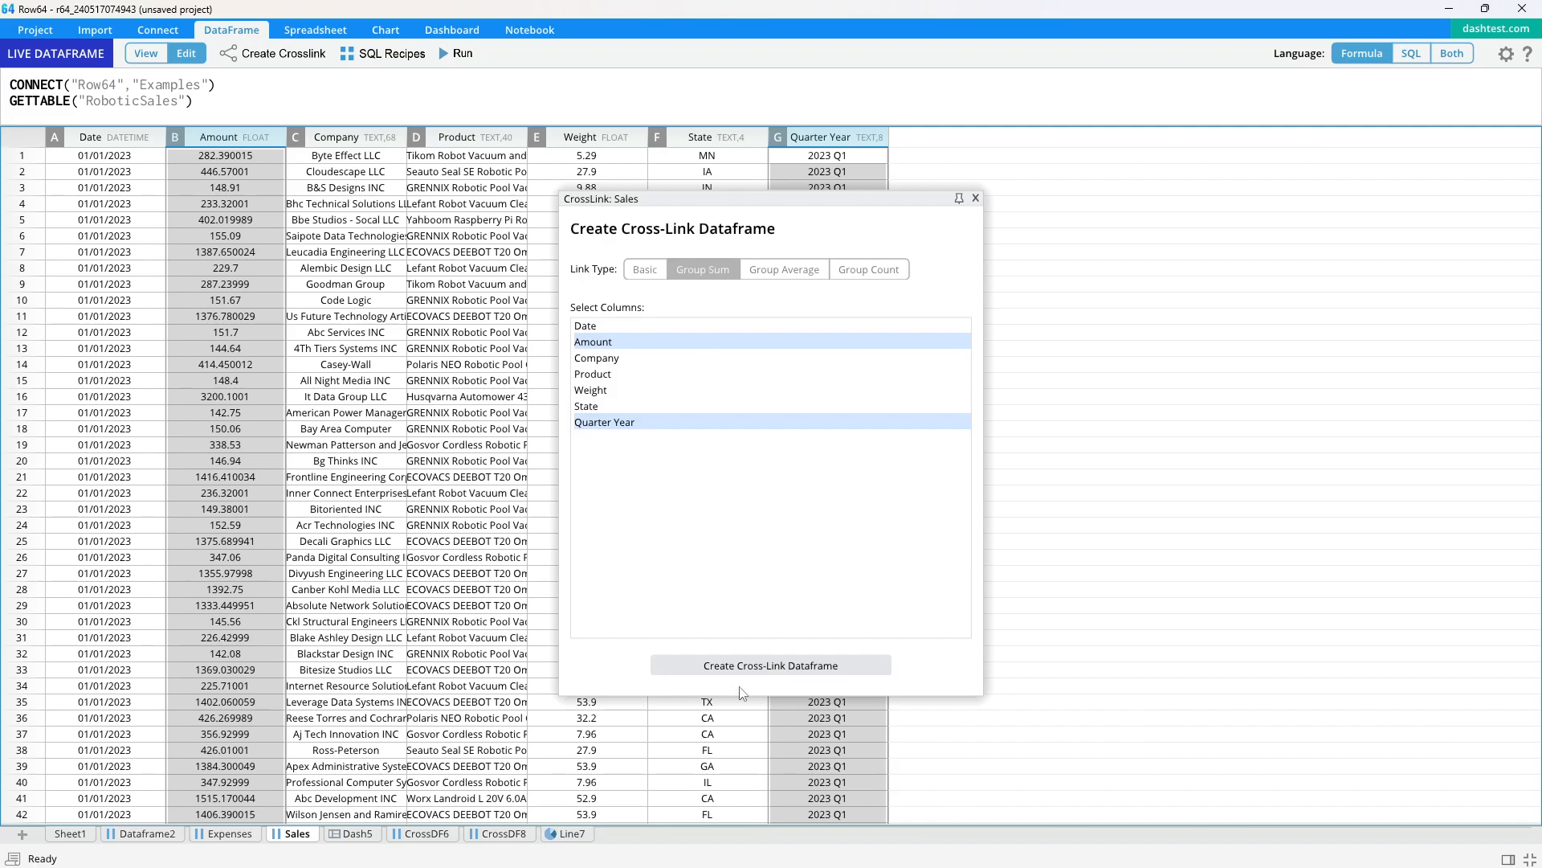
click(749, 666)
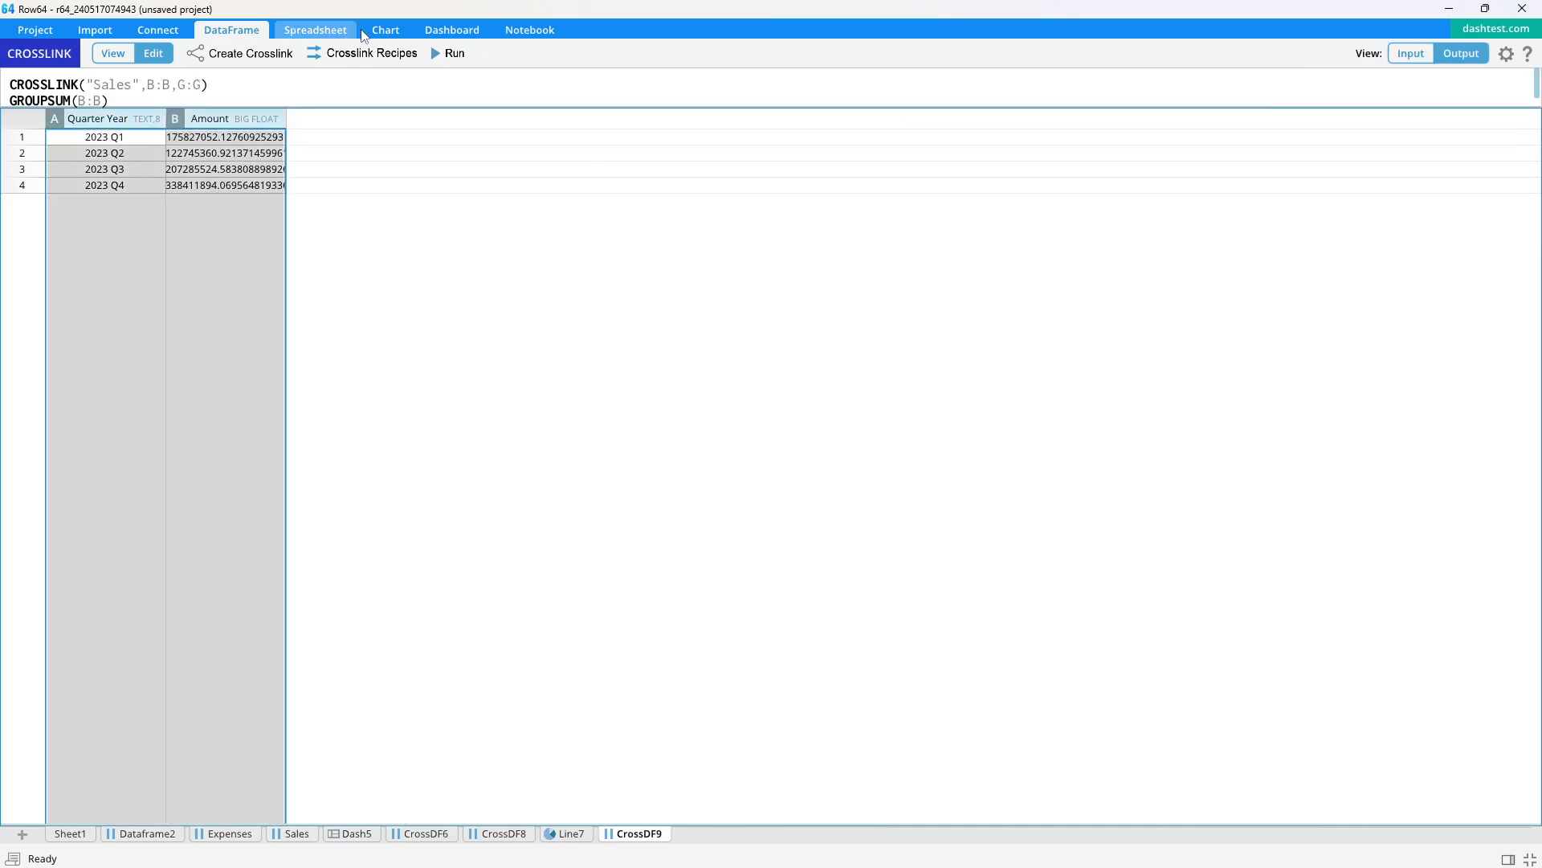
Step: Create a vertical bar chart from the quarterly sales sums
click(386, 29)
click(322, 51)
click(348, 731)
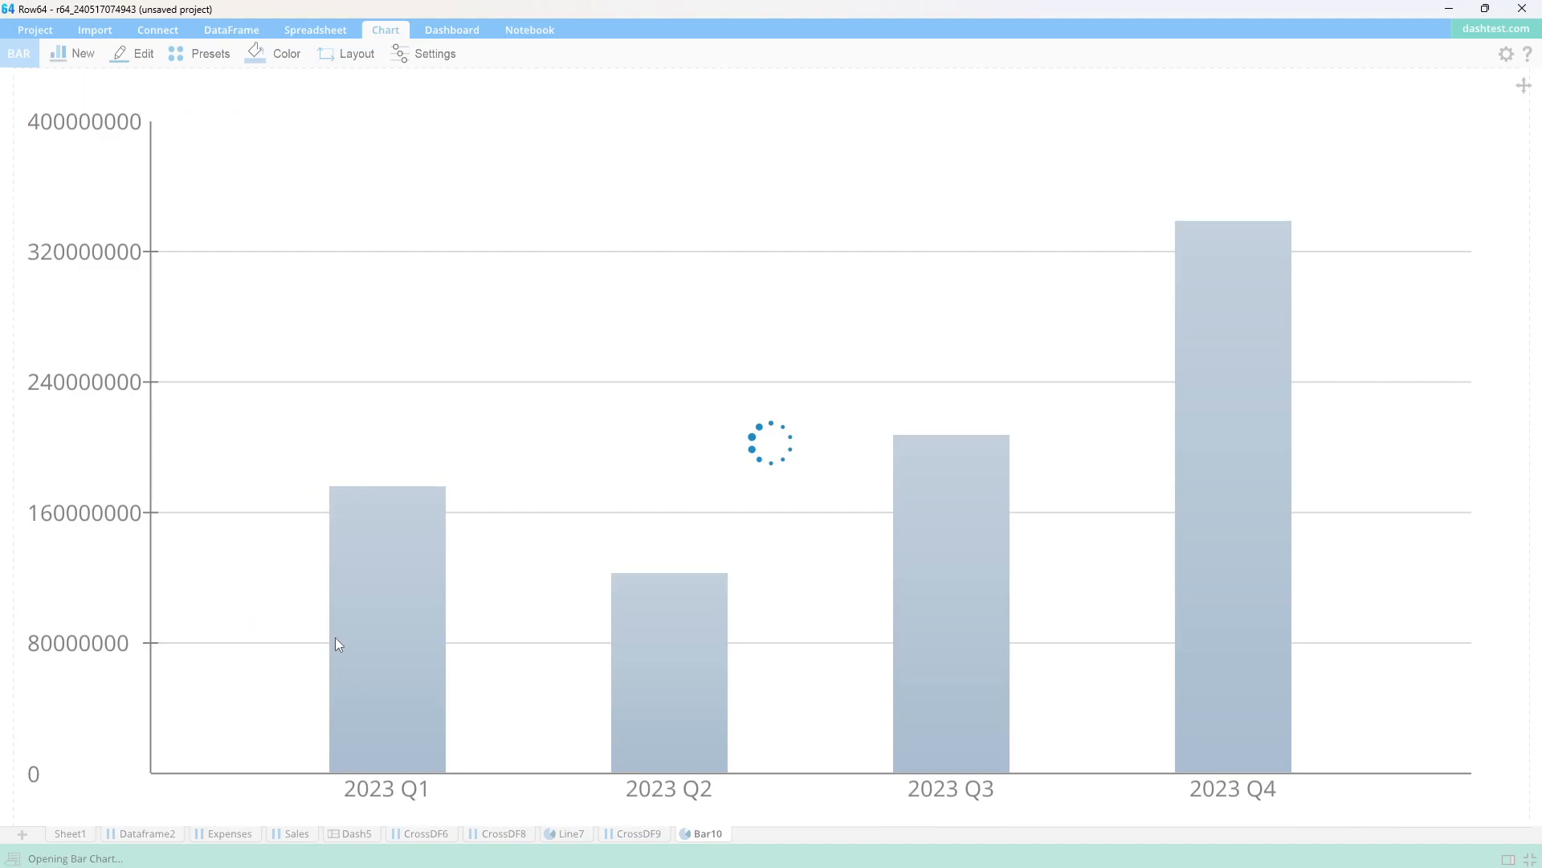
Step: Place the quarterly bar chart in the empty dashboard cell beside the line chart and lower that cell's upper edge to match its neighbour
click(330, 835)
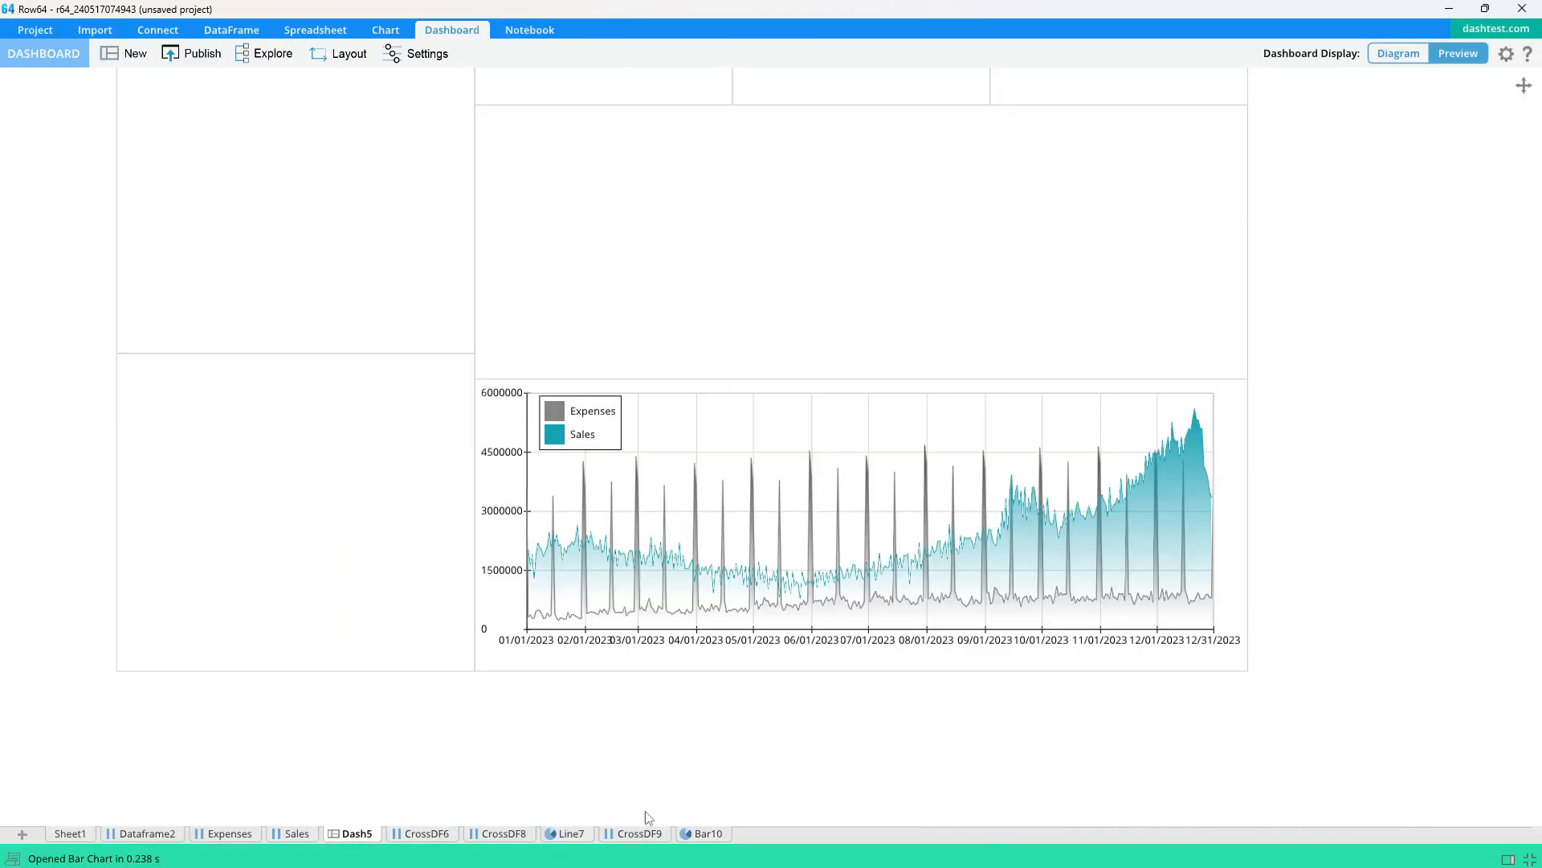
drag(707, 833, 301, 412)
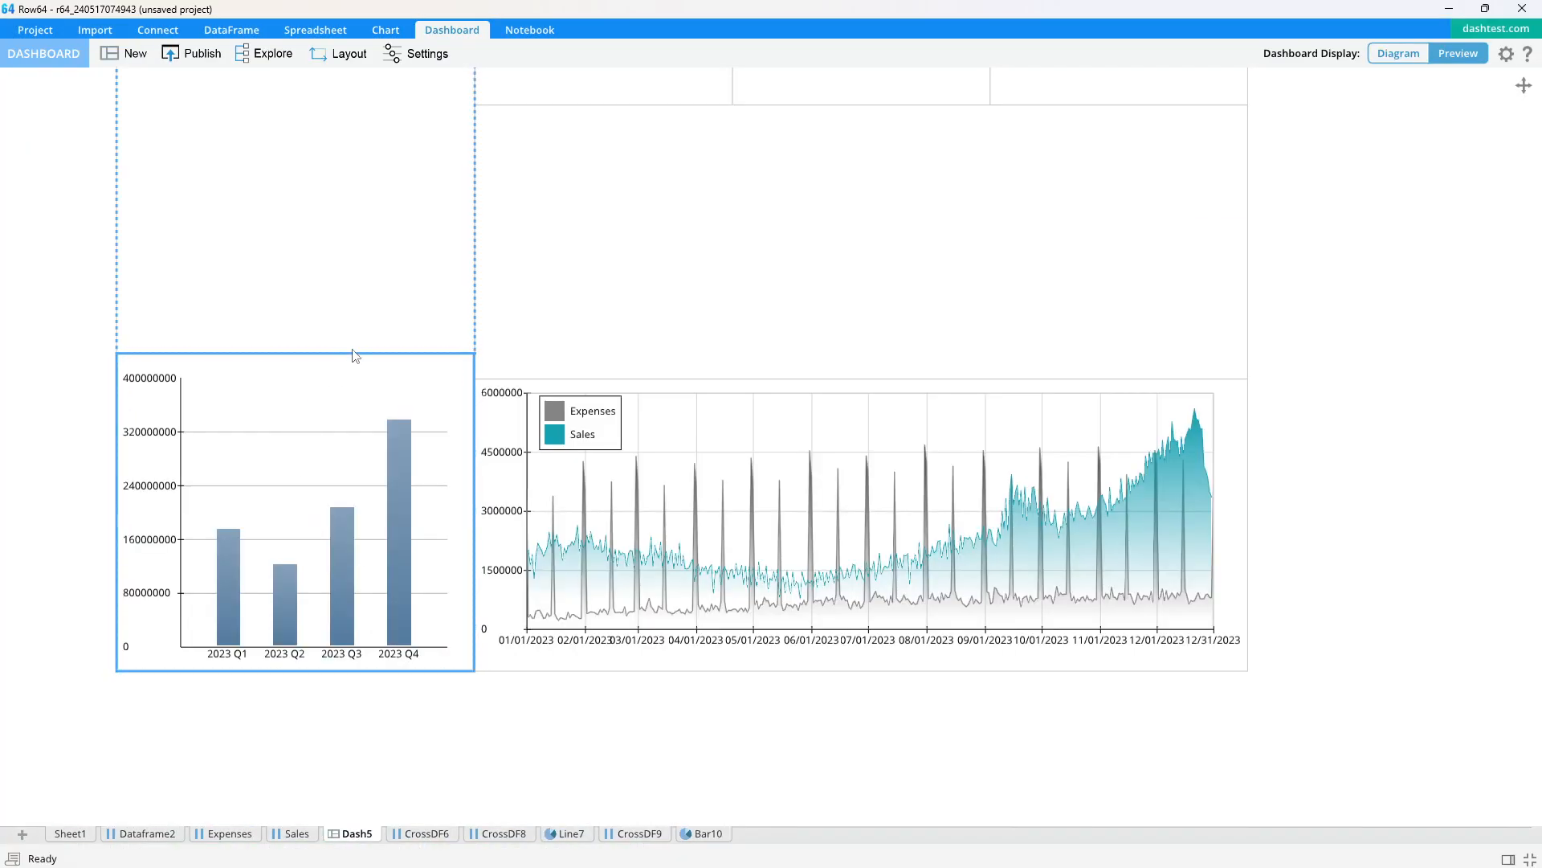
drag(351, 354, 344, 379)
Step: Open the quarterly bar chart beside the dashboard and add the title "Sales By Quarter" above its bars
double_click(321, 461)
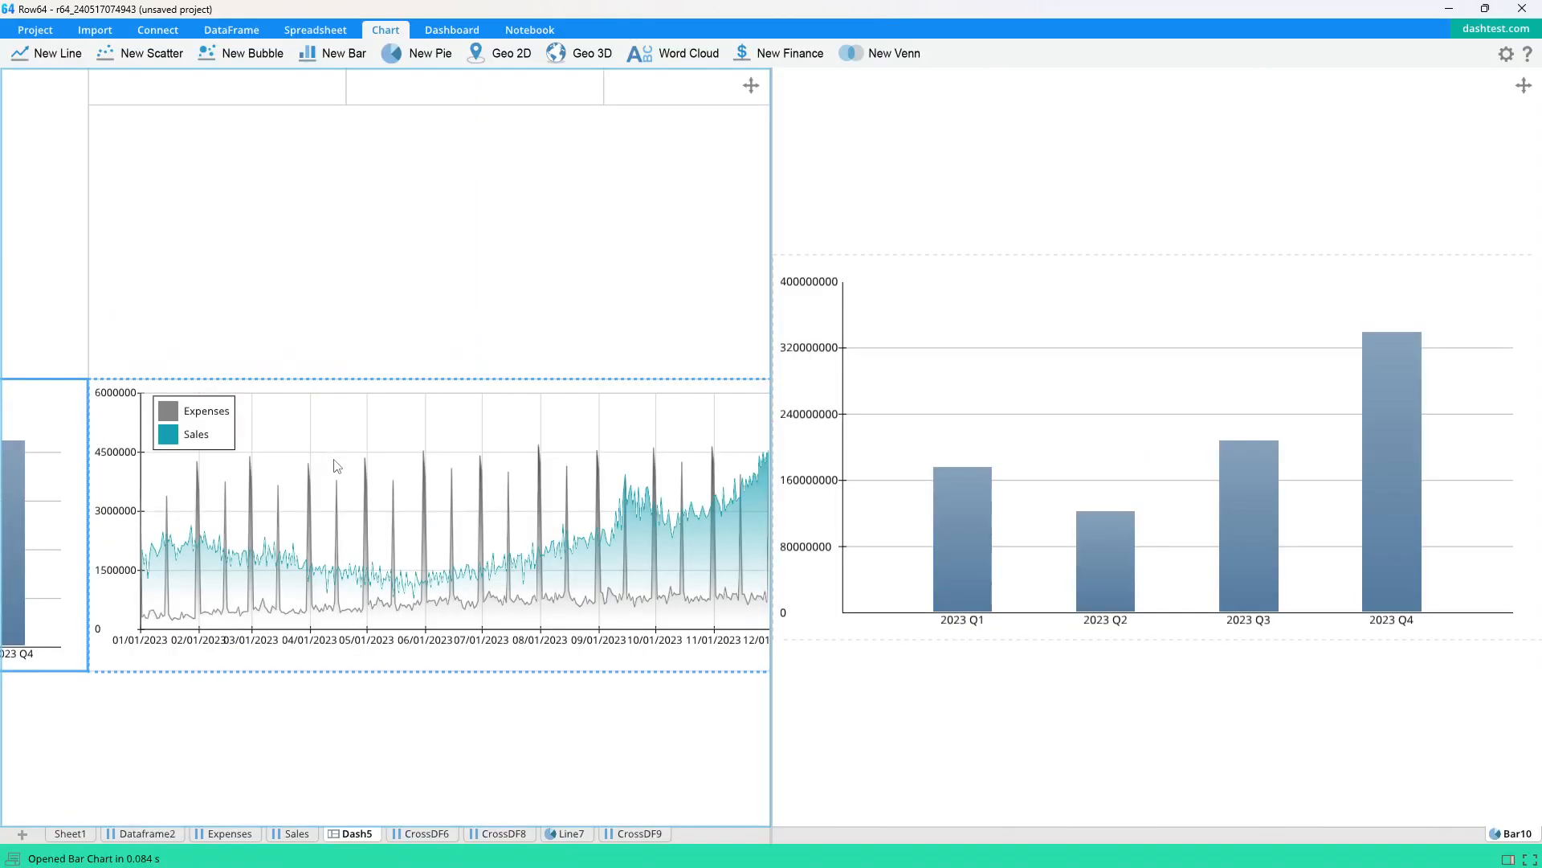
click(1157, 270)
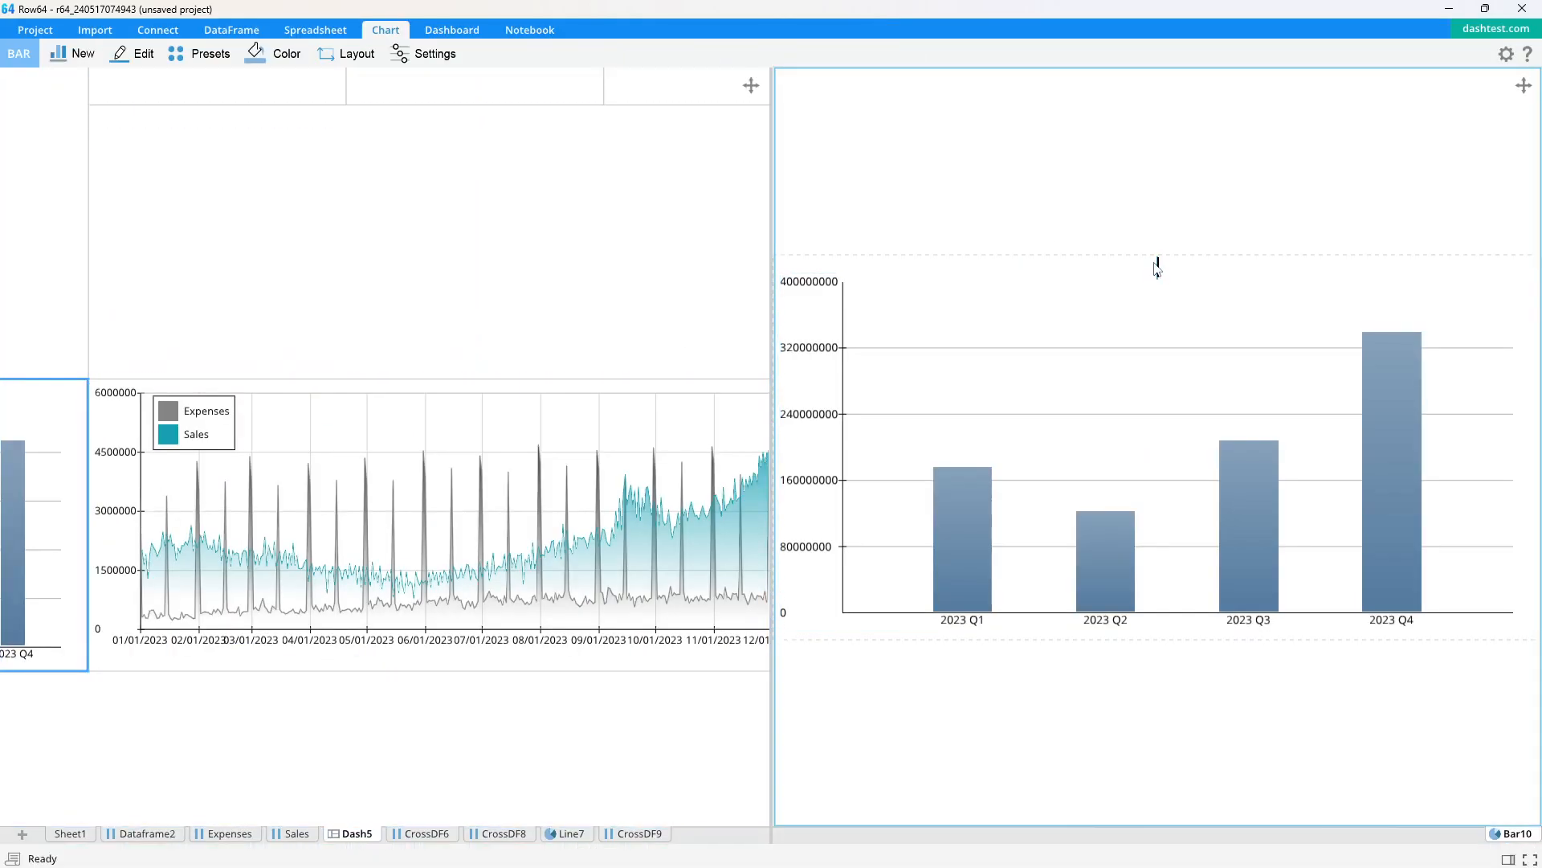
text(Sales)
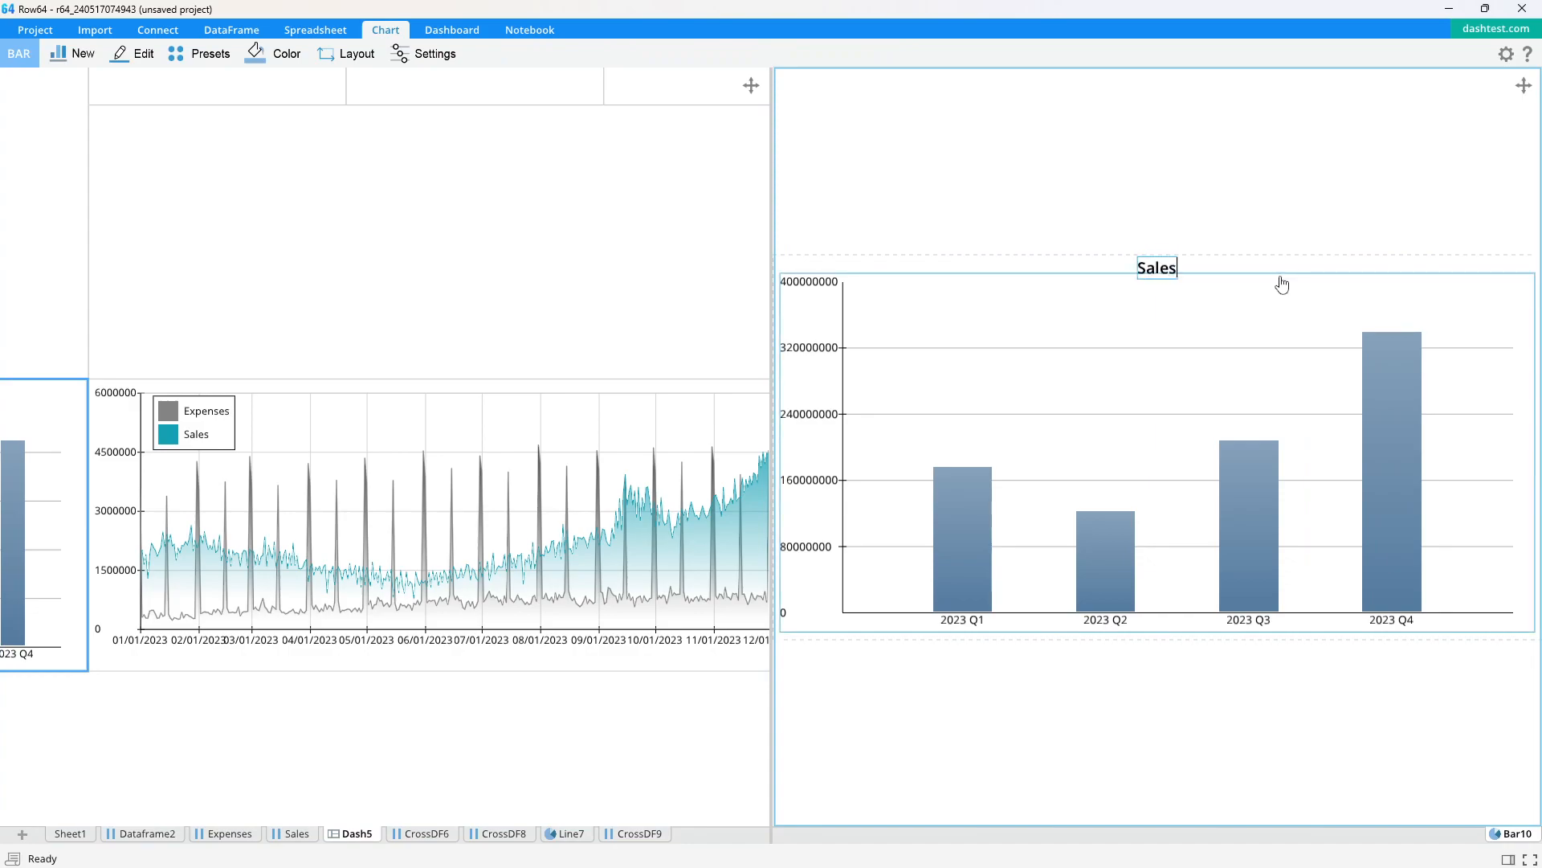
text( By Qu)
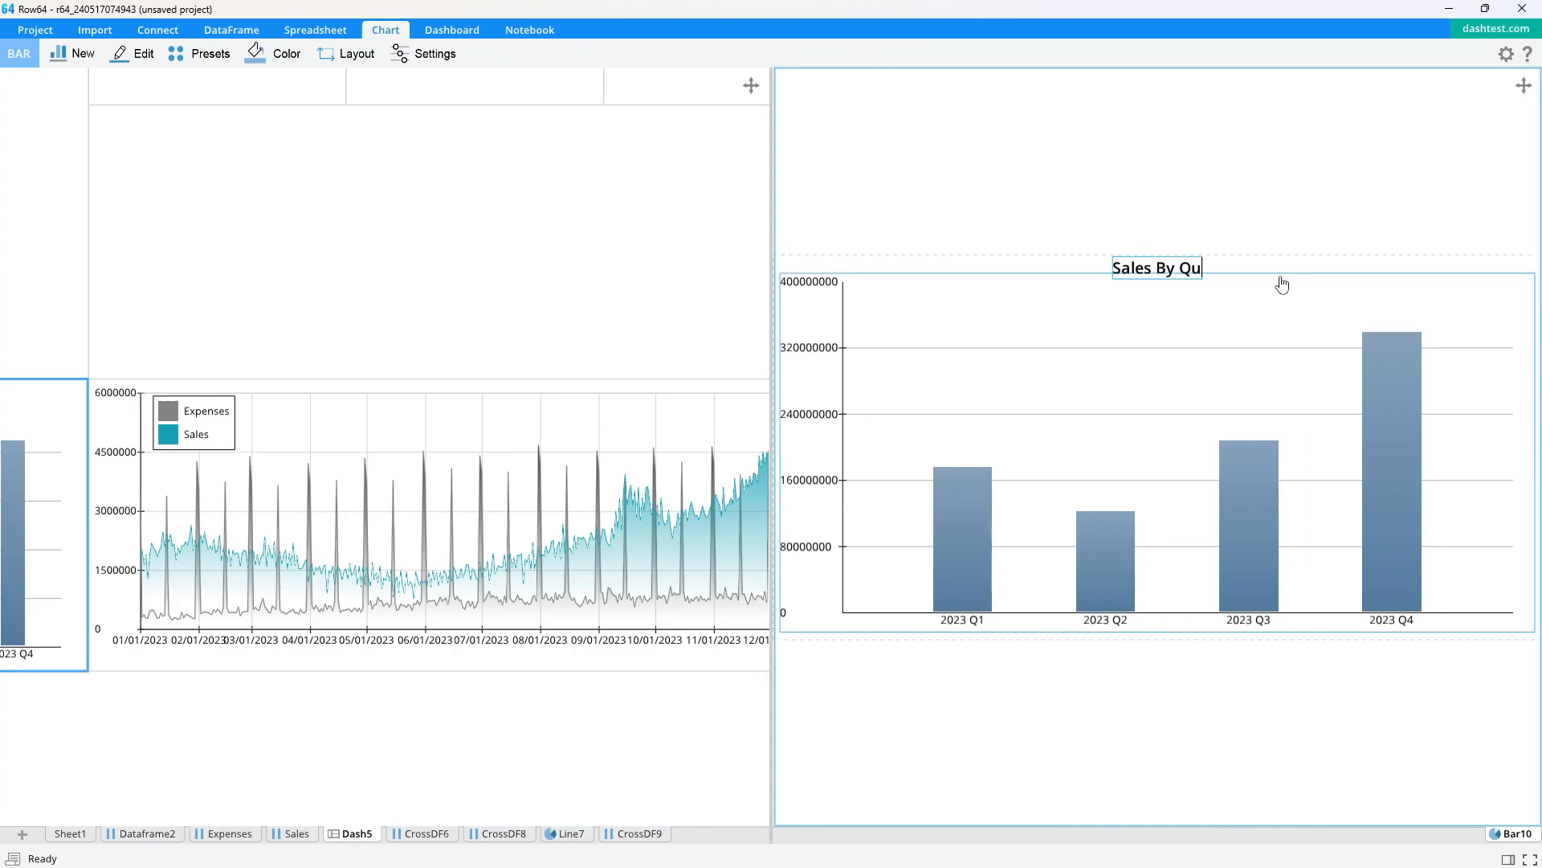
text(arter)
key(Return)
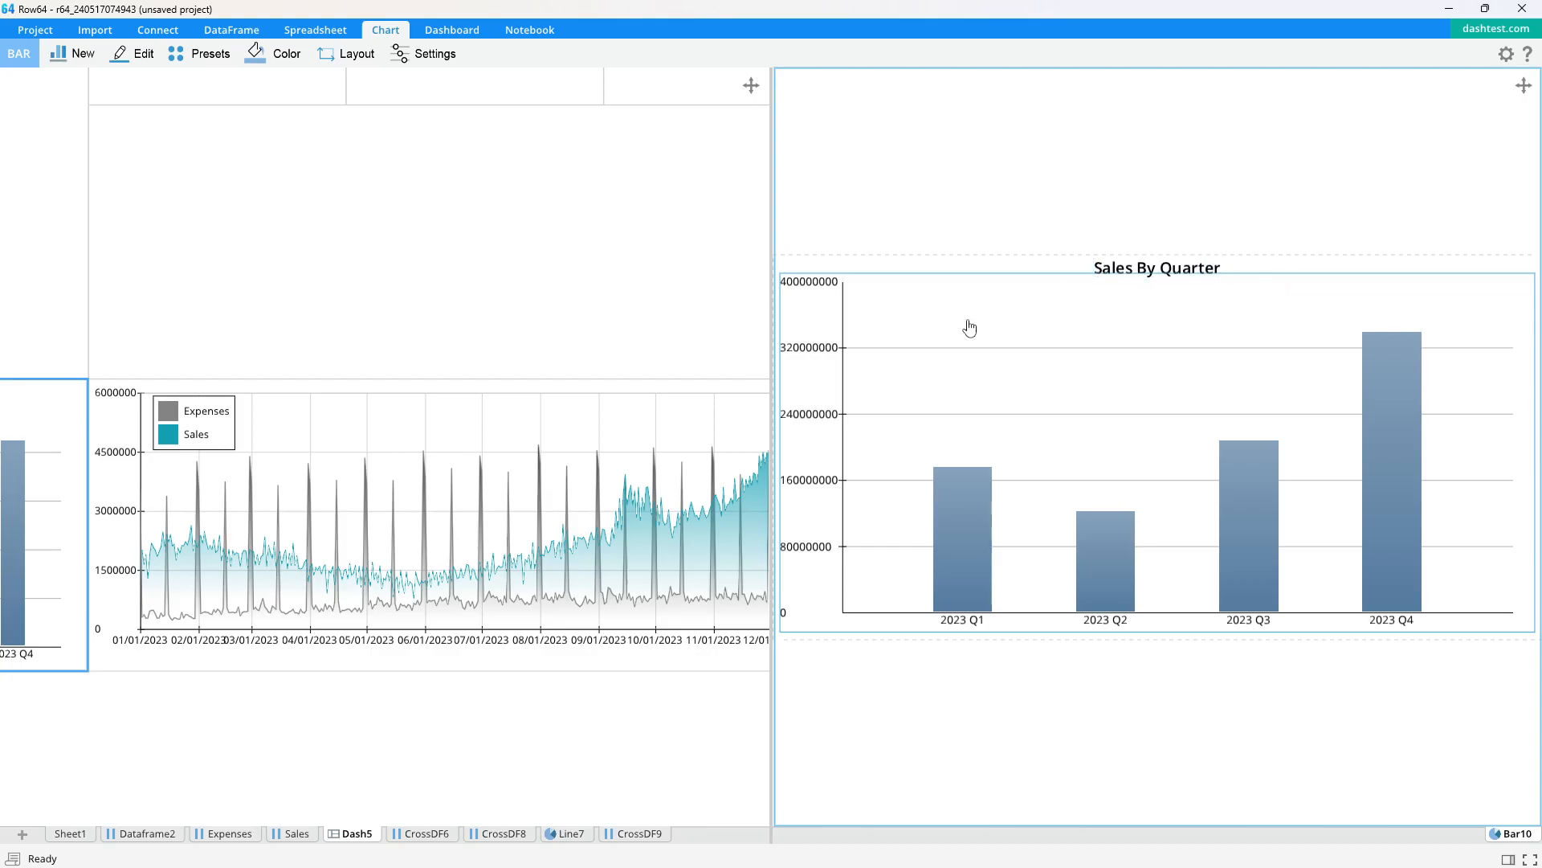
click(1166, 274)
Step: Try to sample a new bar color for the Sales By Quarter chart from the dashboard
click(224, 396)
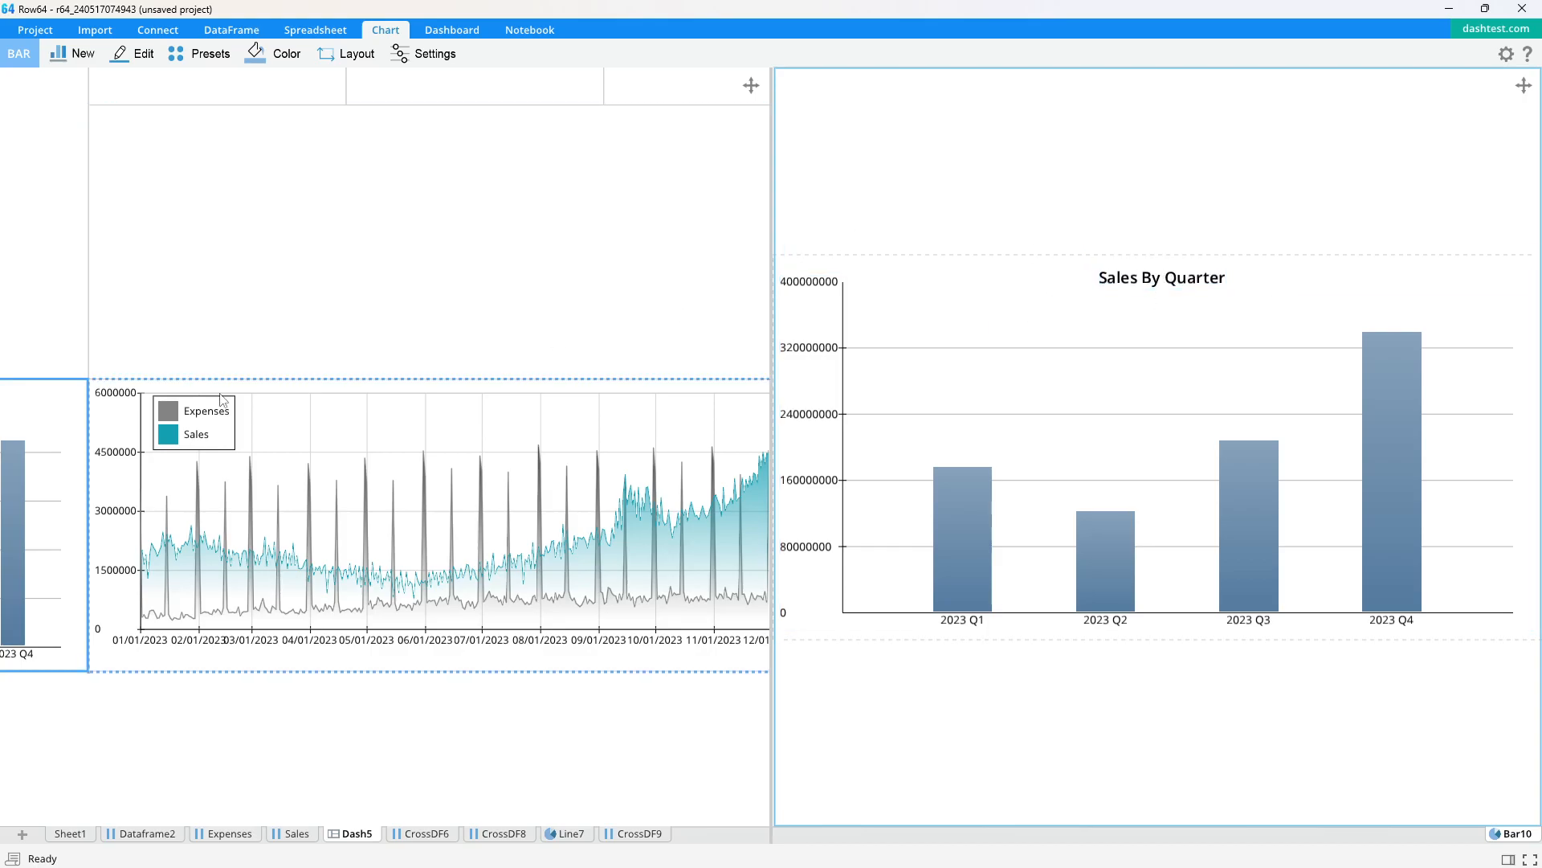
scroll(244, 580, down, 3)
drag(244, 580, 523, 527)
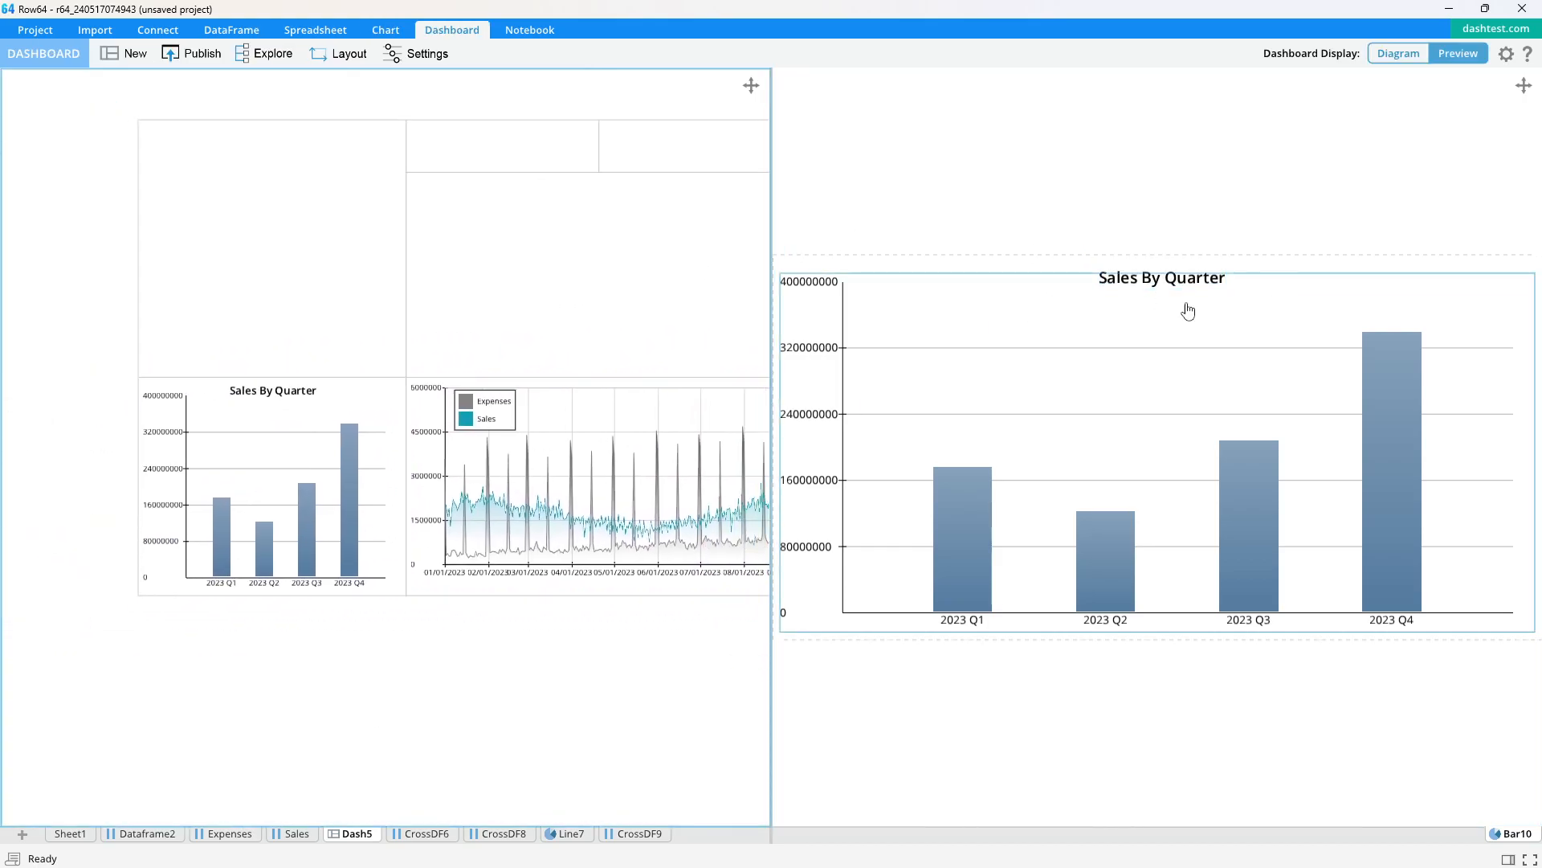
click(1231, 197)
click(426, 53)
click(1307, 218)
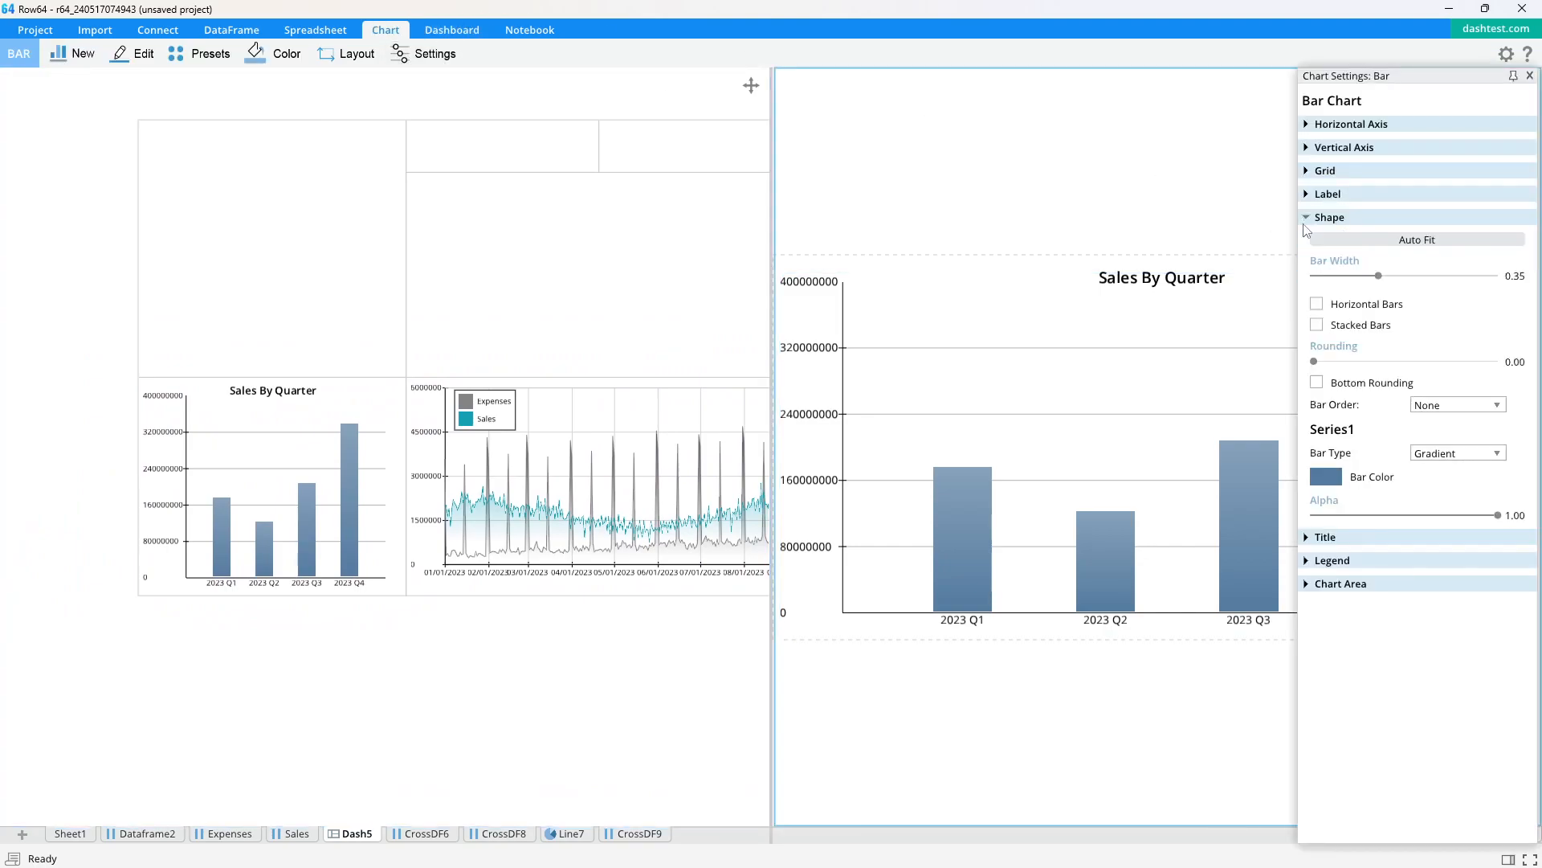
click(1327, 478)
click(1279, 432)
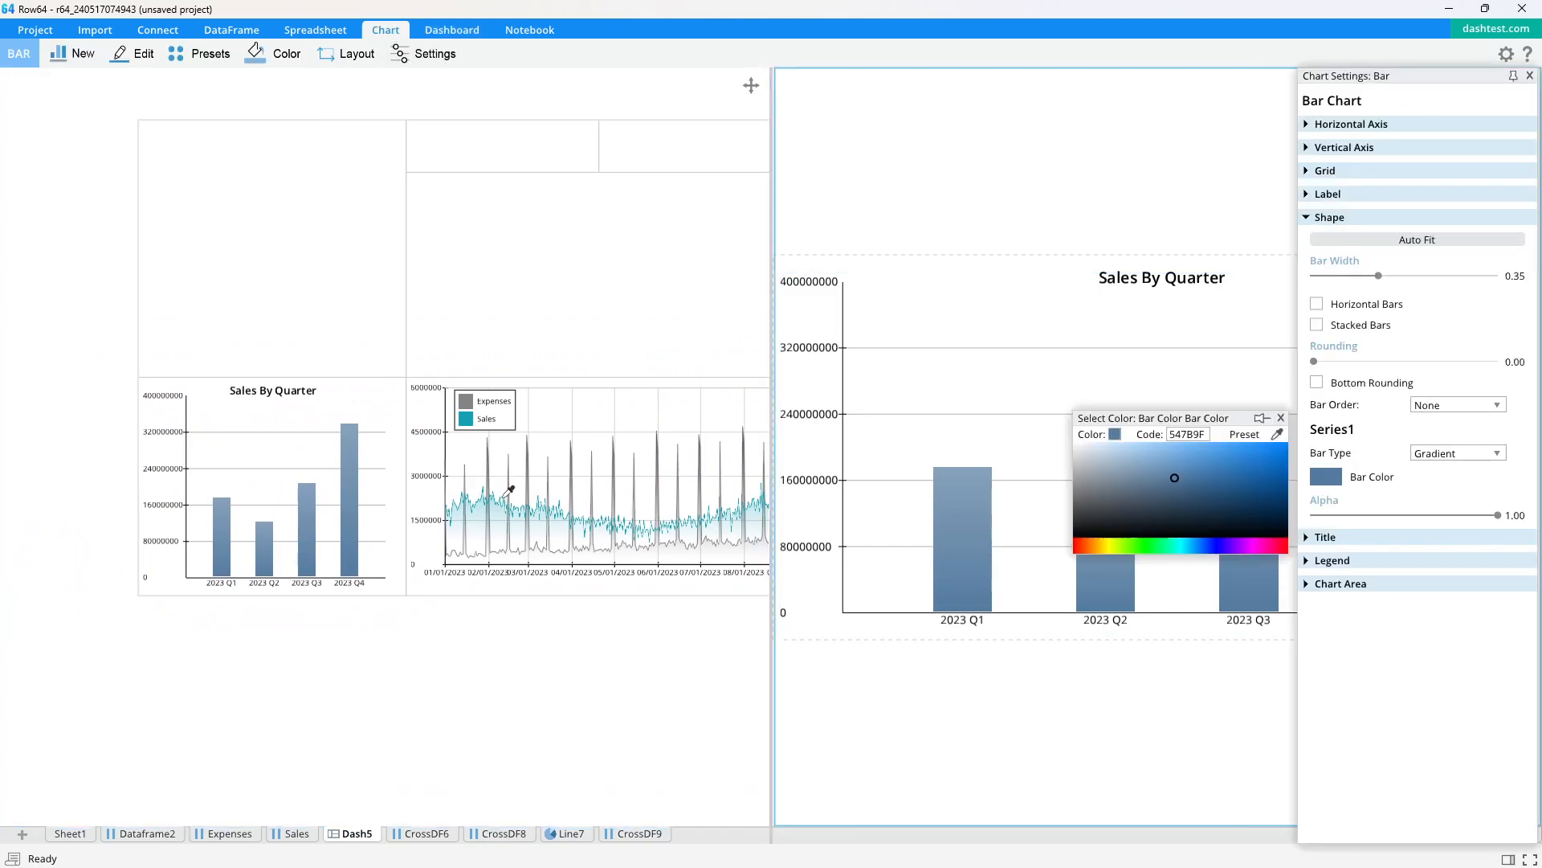
click(563, 630)
Step: Set the Sales By Quarter bar color to teal 31ABBC by sampling the Sales fill in the dashboard's line chart
drag(639, 625, 333, 633)
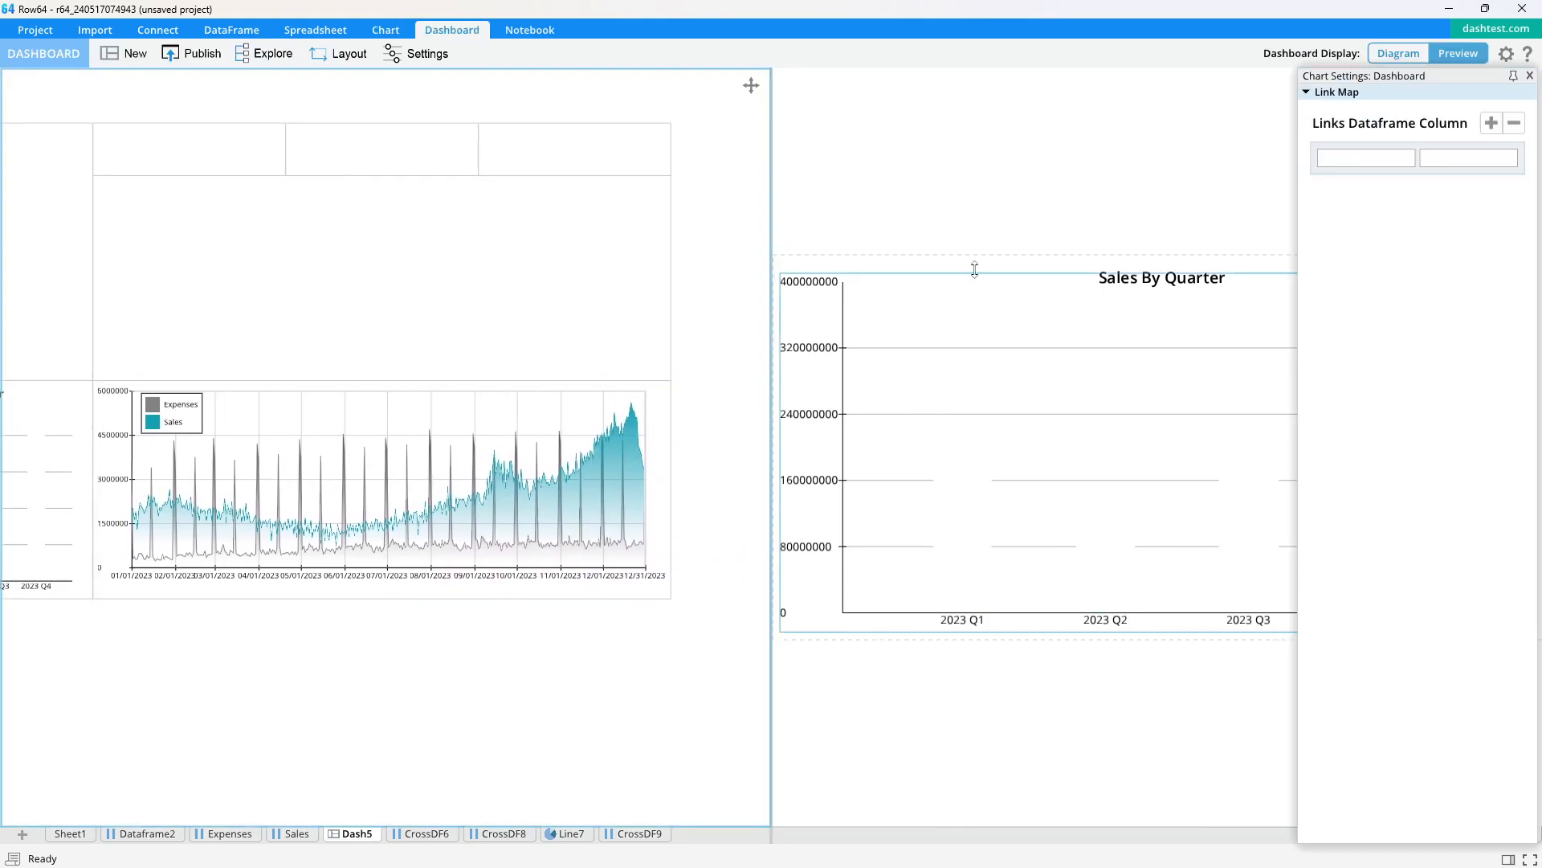
click(1027, 190)
click(1330, 218)
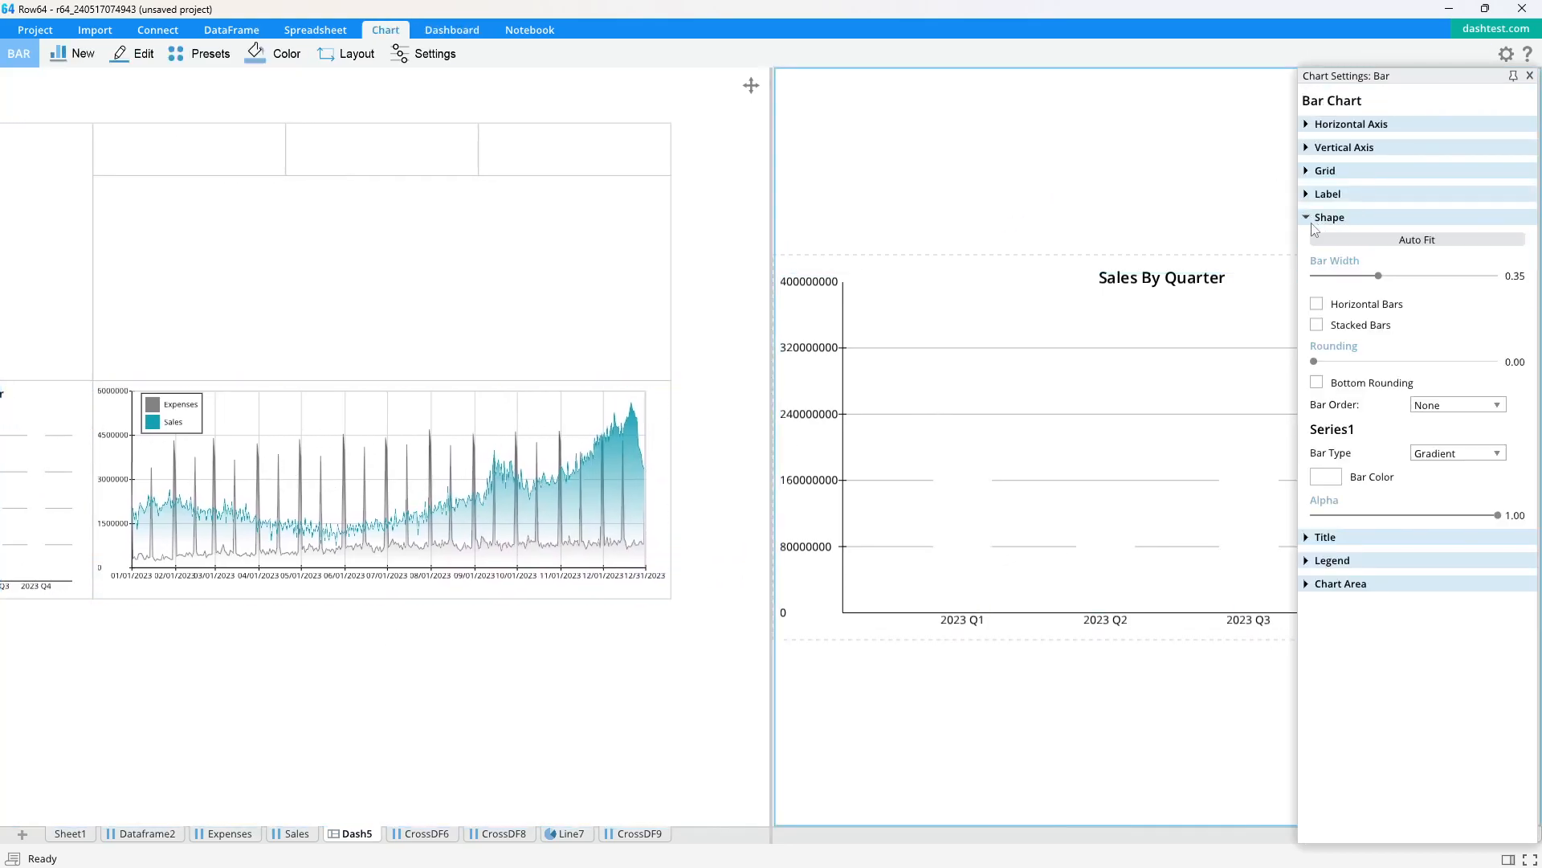
click(1326, 478)
click(632, 426)
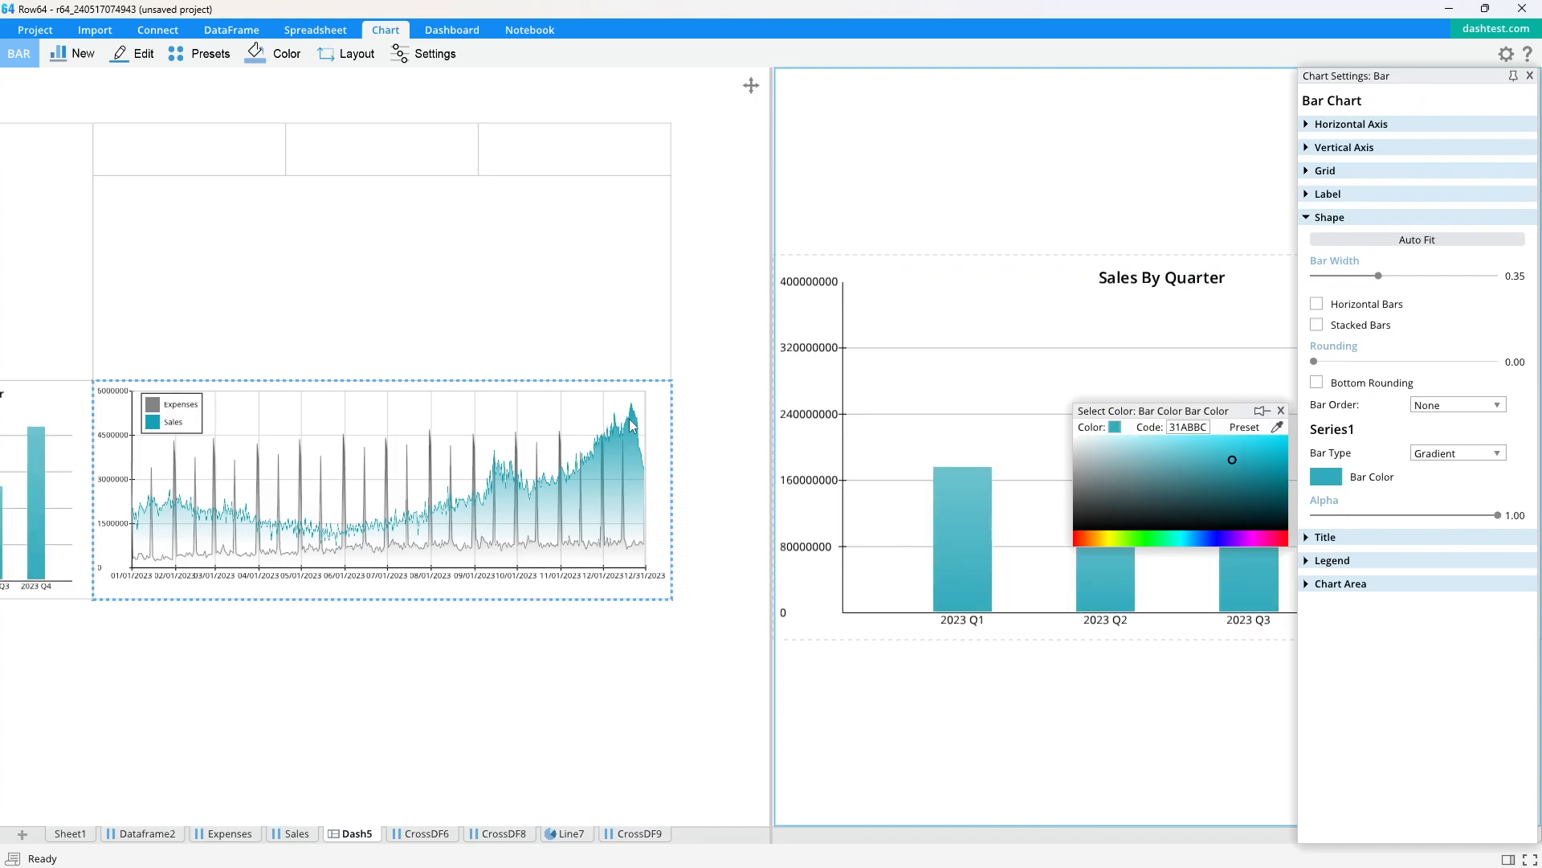
click(1281, 410)
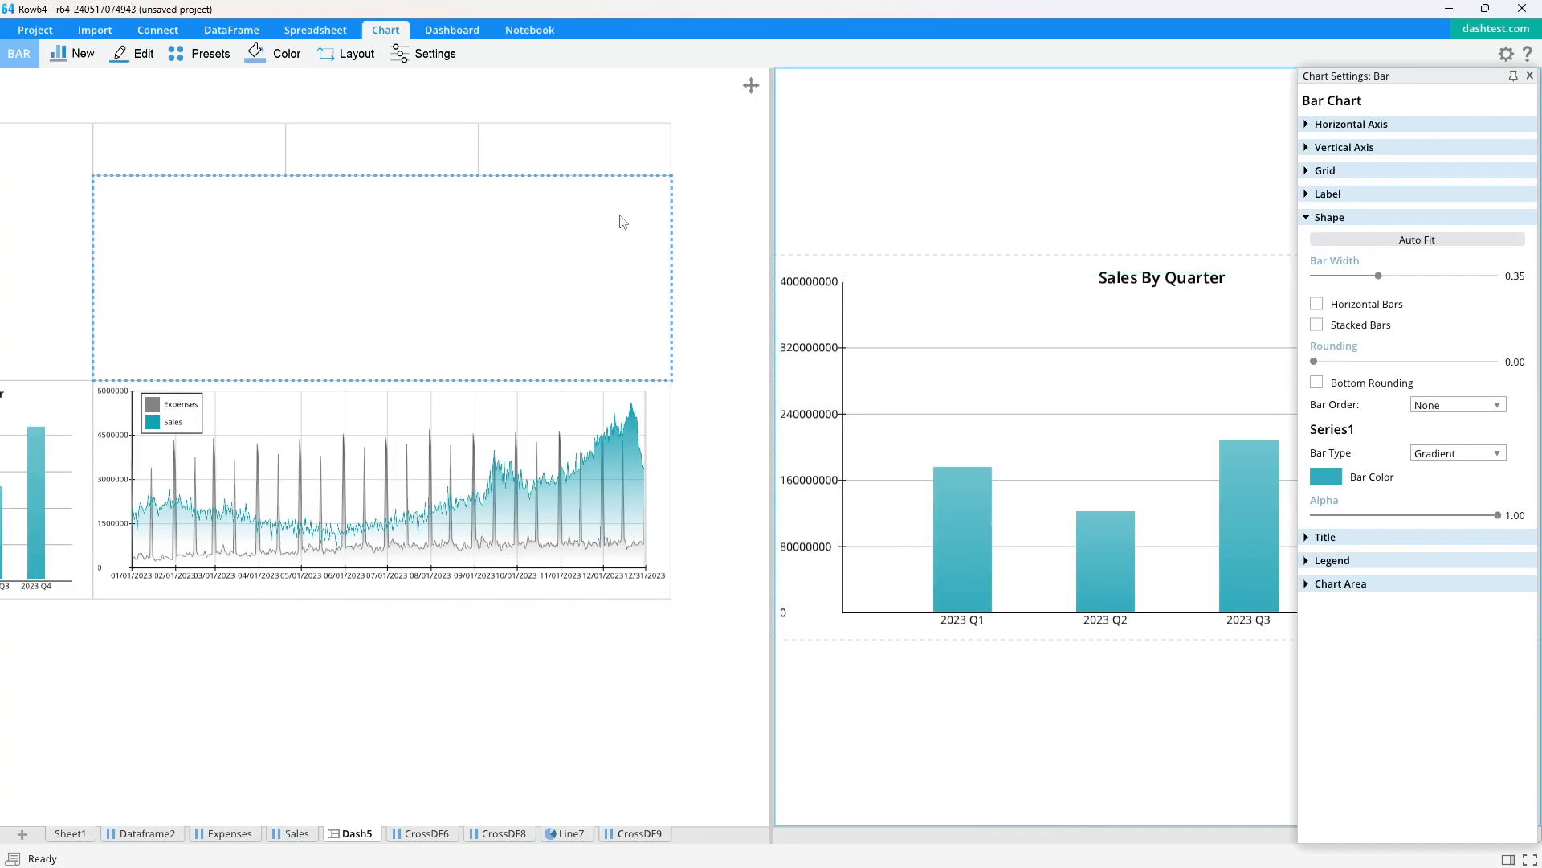
Step: Create a Group Sum cross-link dataframe from the Amount and Product columns of the Sales dataframe
click(696, 238)
key(space)
click(545, 526)
click(454, 360)
click(644, 286)
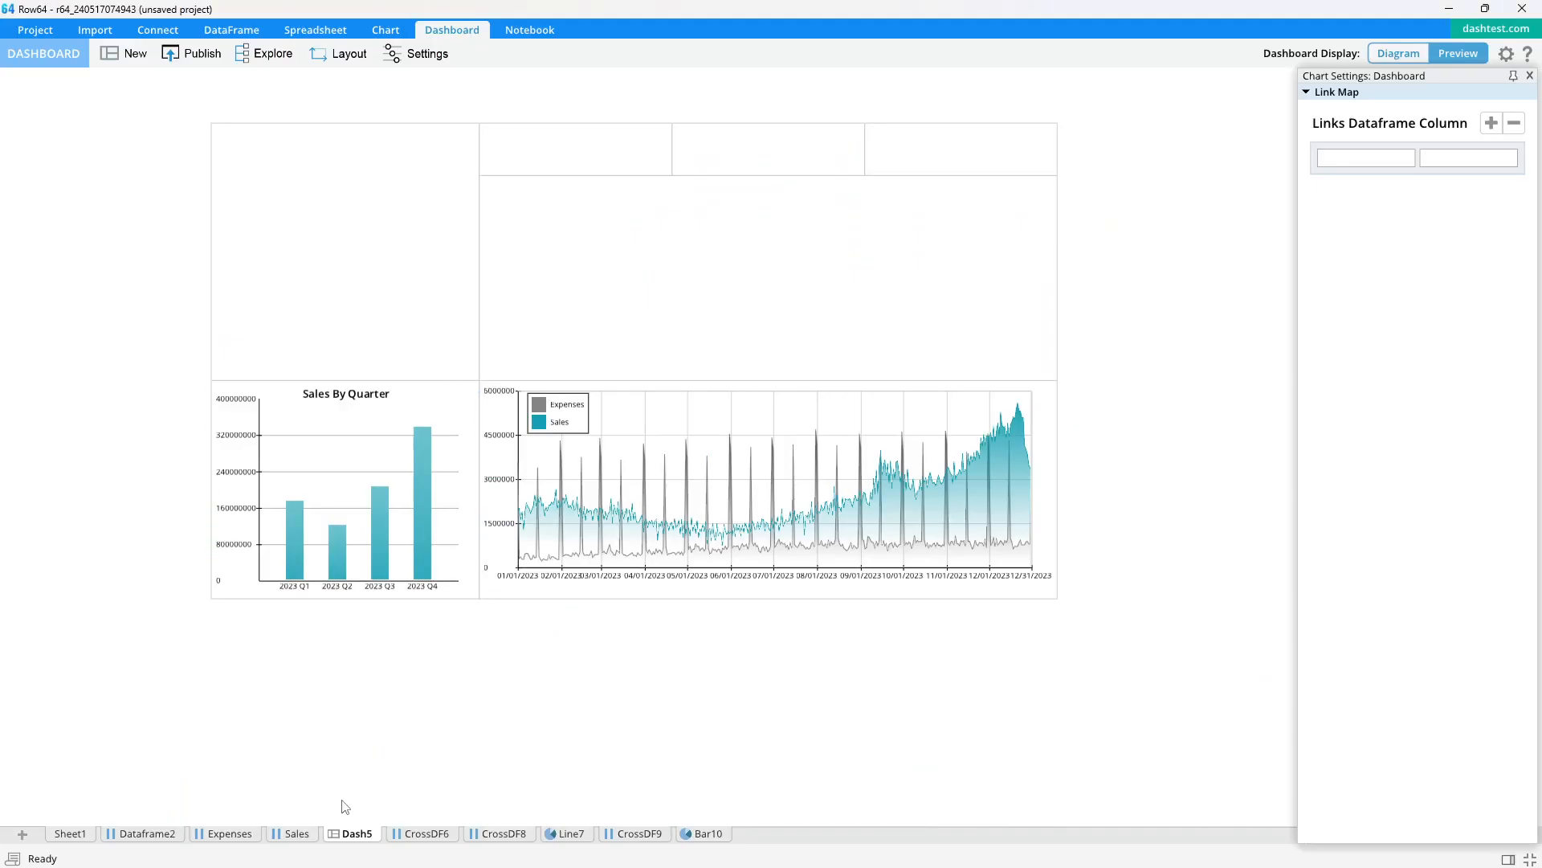
click(295, 833)
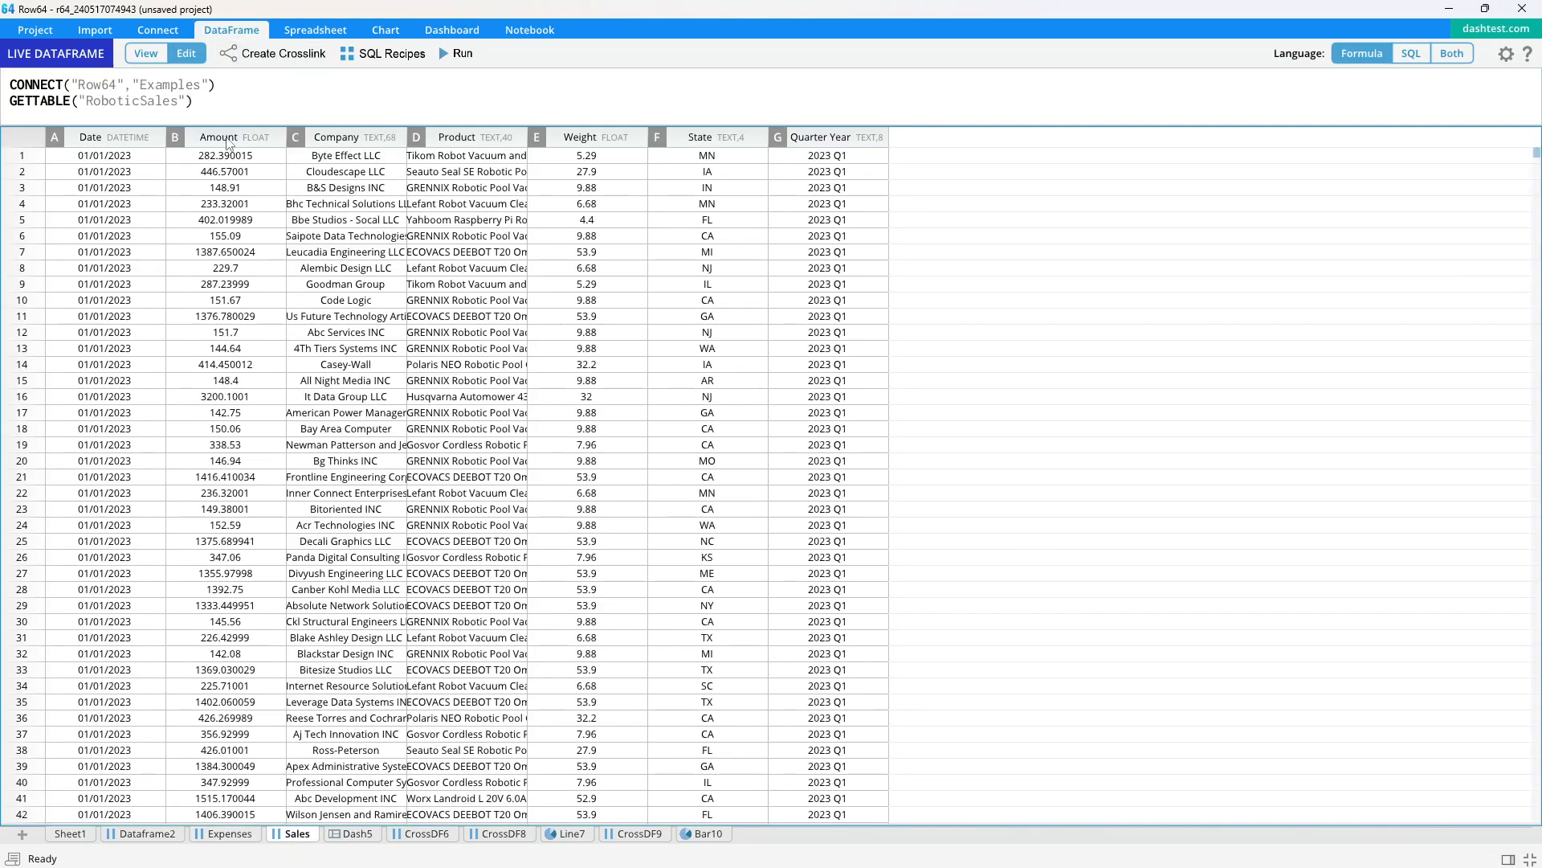
click(227, 138)
ctrl+click(491, 137)
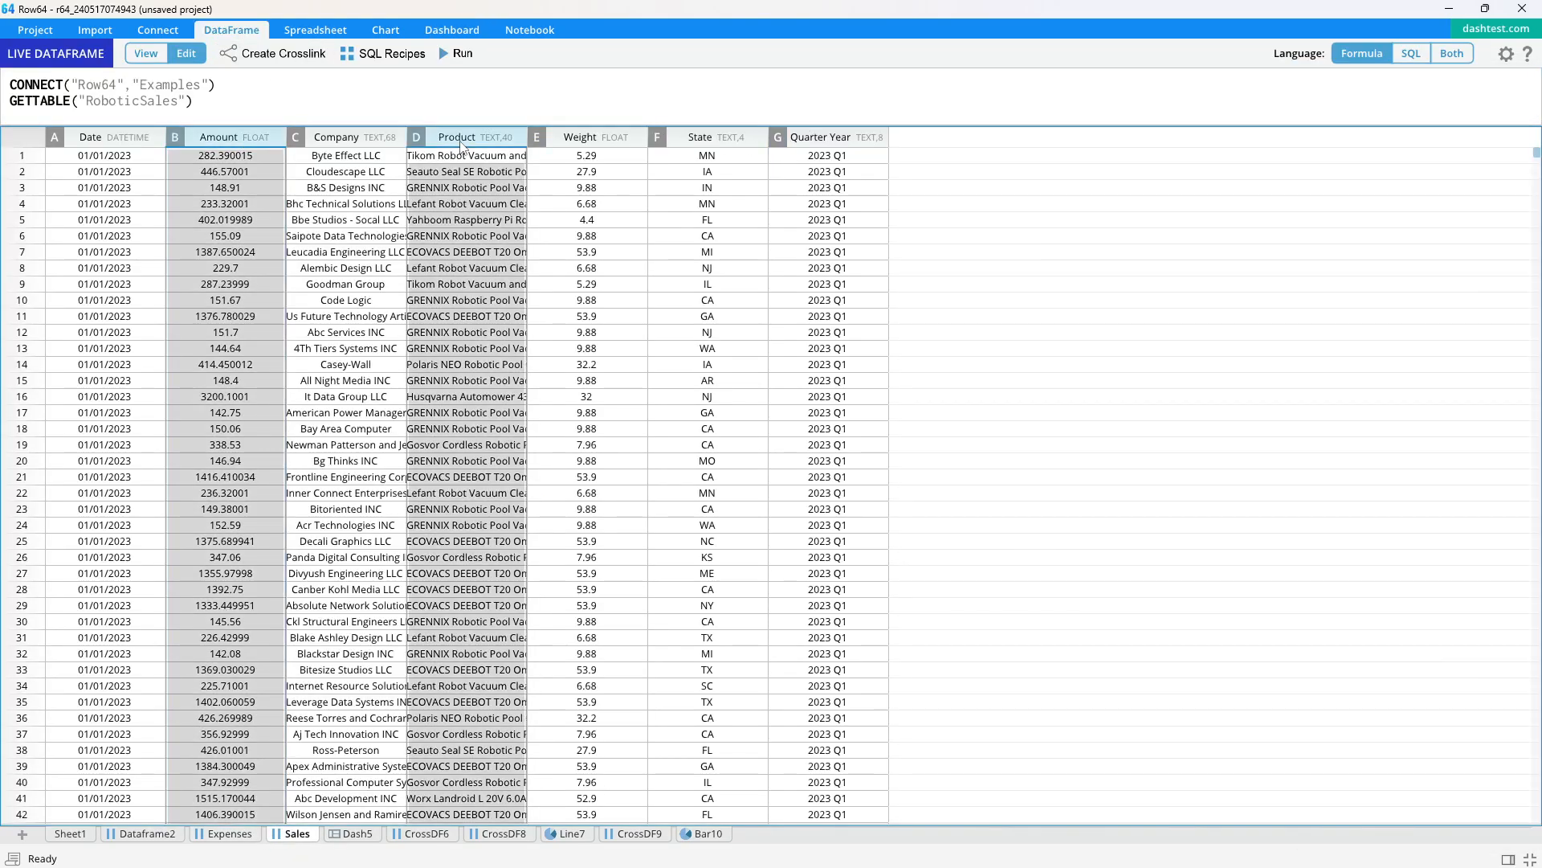
click(265, 56)
click(696, 273)
click(771, 666)
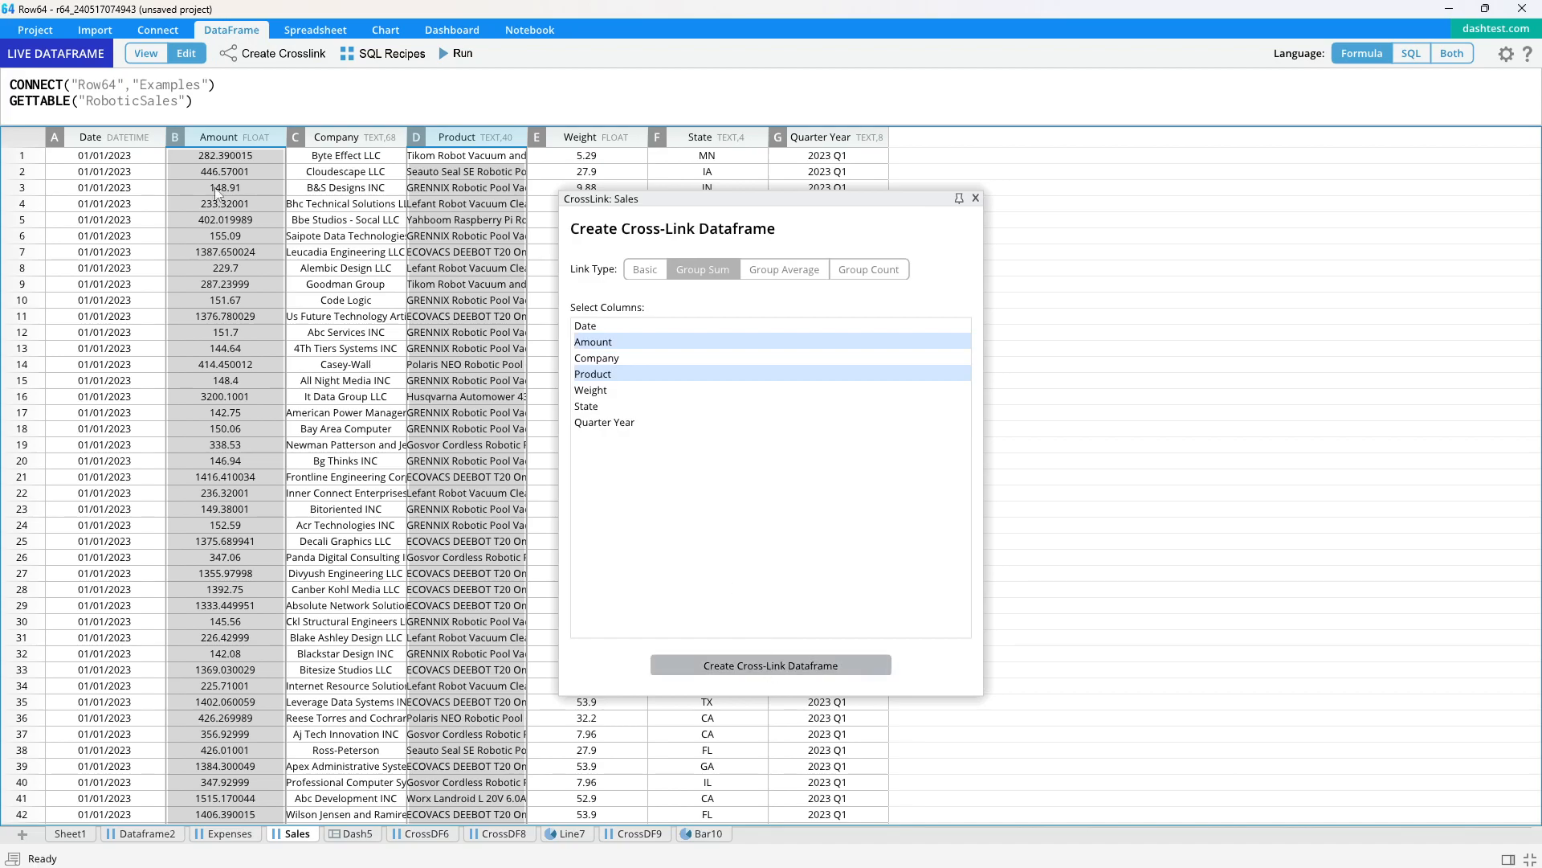
Step: Create a horizontal bar chart from the product sales sums and place it in the dashboard cell above the line chart
click(388, 35)
click(333, 53)
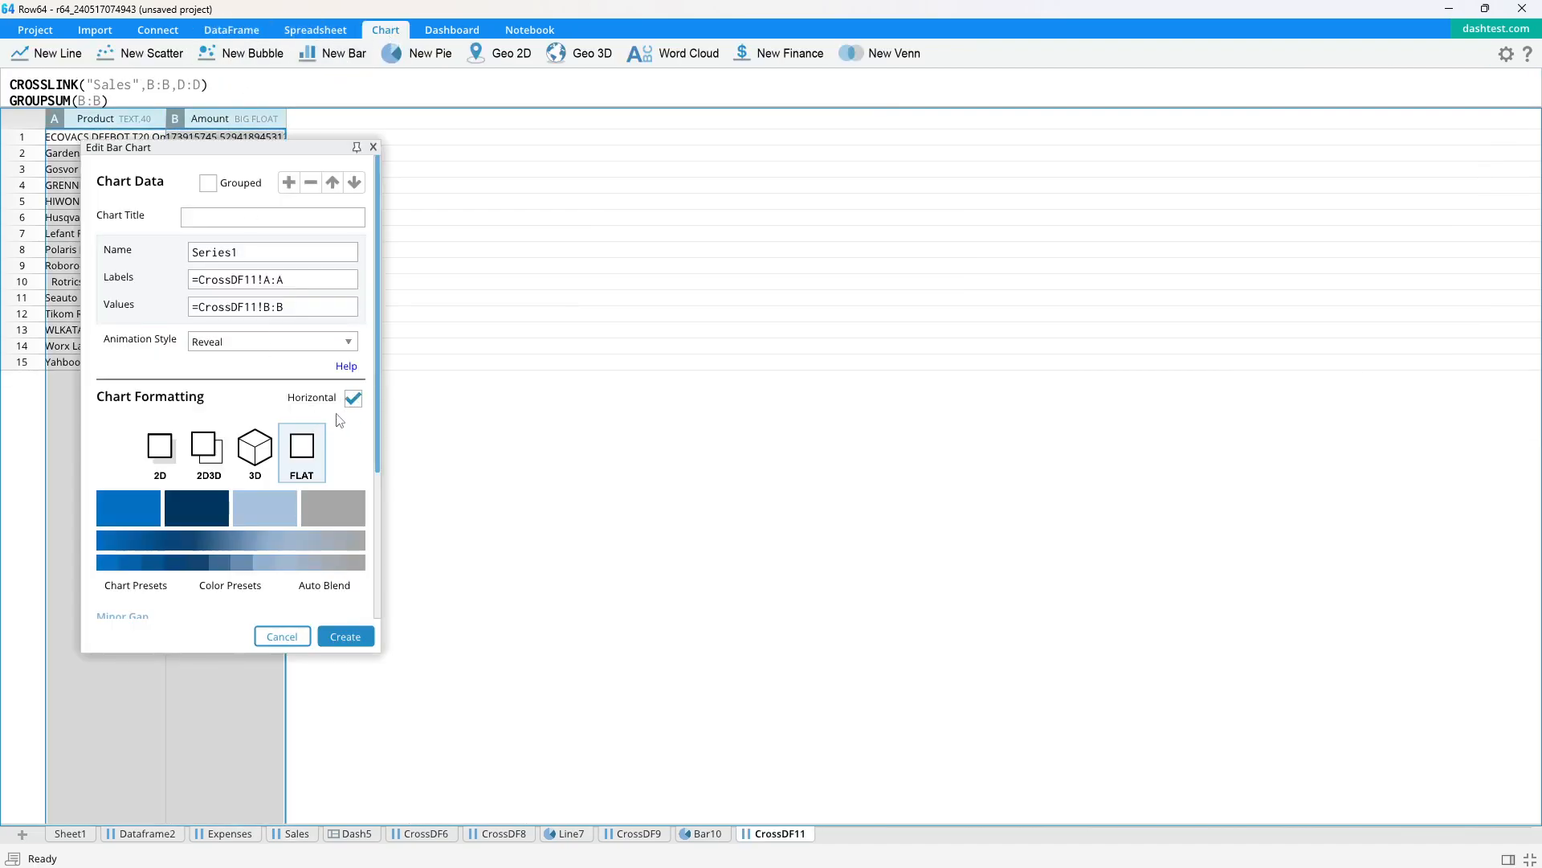
click(345, 636)
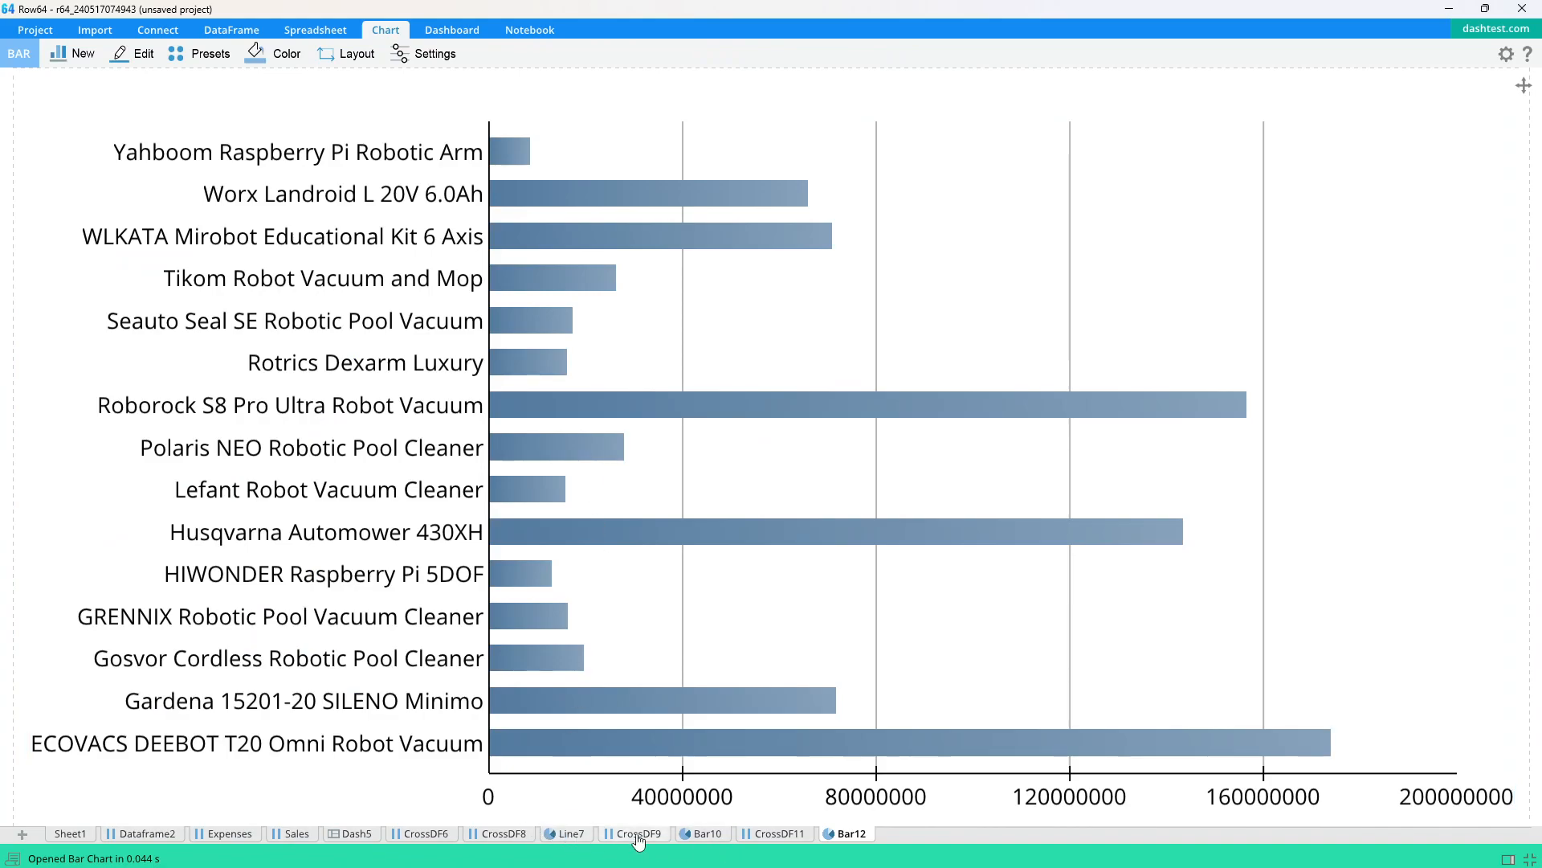
click(354, 835)
drag(850, 833, 647, 367)
Step: Order the product chart's bars Small To Large and set their color to teal 2BA9BA, sampled from the line chart's Sales fill
scroll(685, 331, up, 2)
scroll(637, 353, up, 1)
double_click(632, 317)
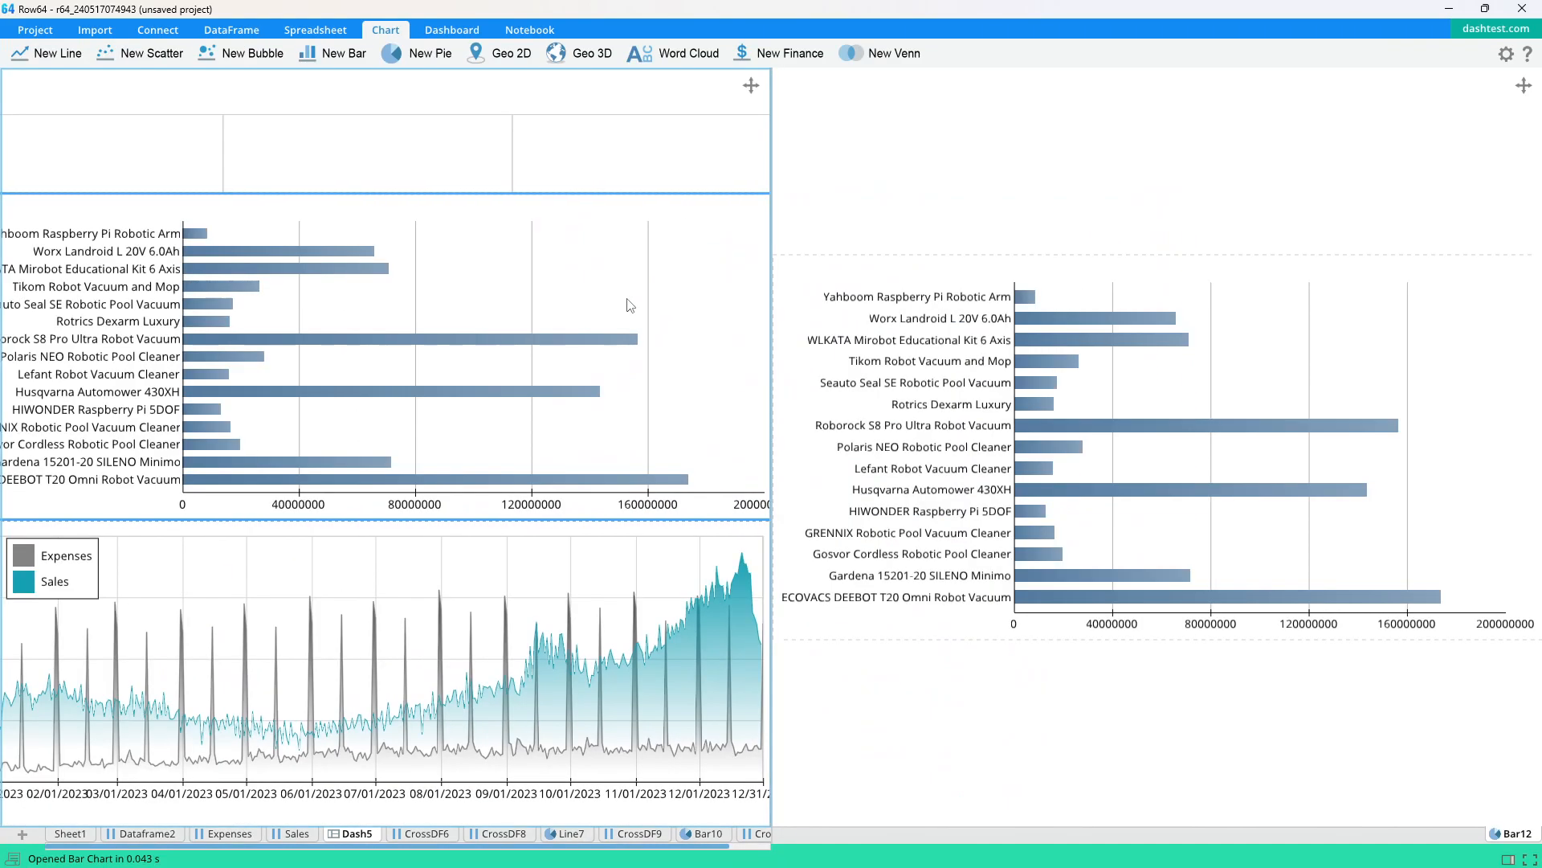
click(1072, 226)
click(425, 54)
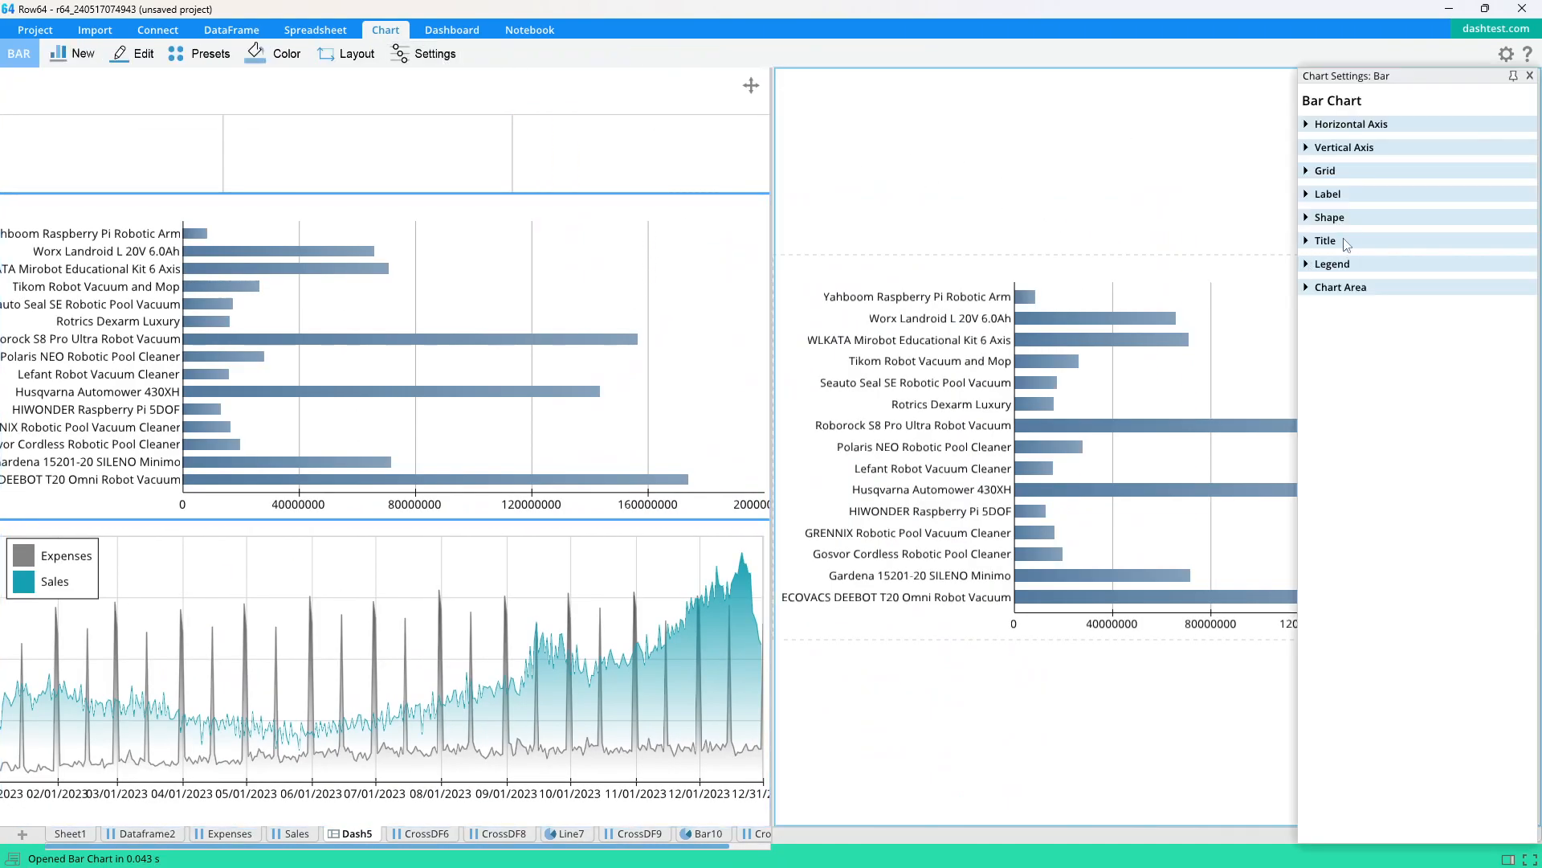
click(1313, 217)
click(1470, 406)
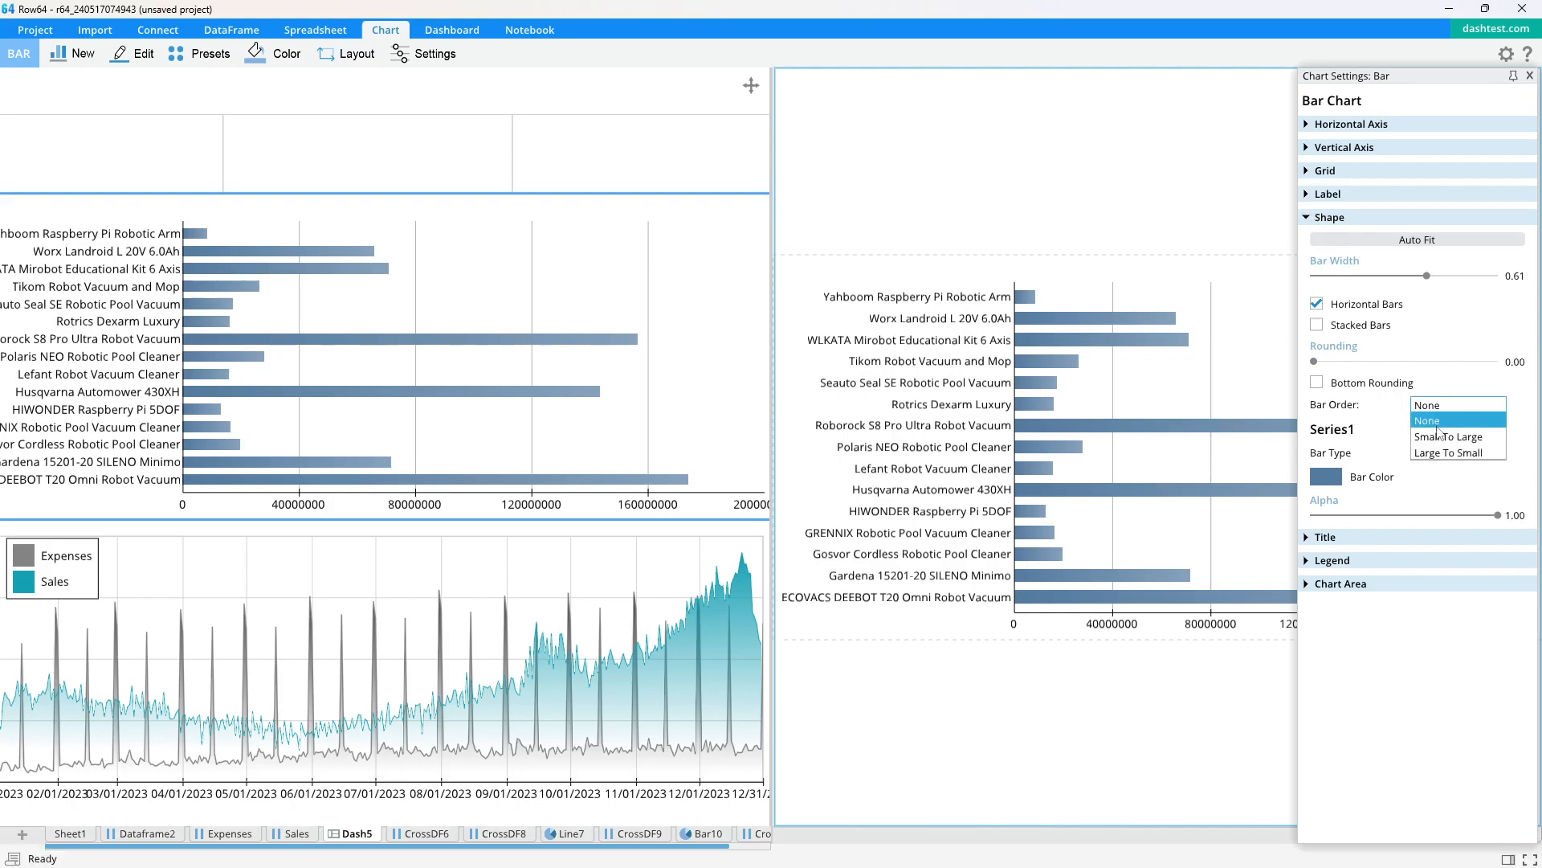
click(1440, 438)
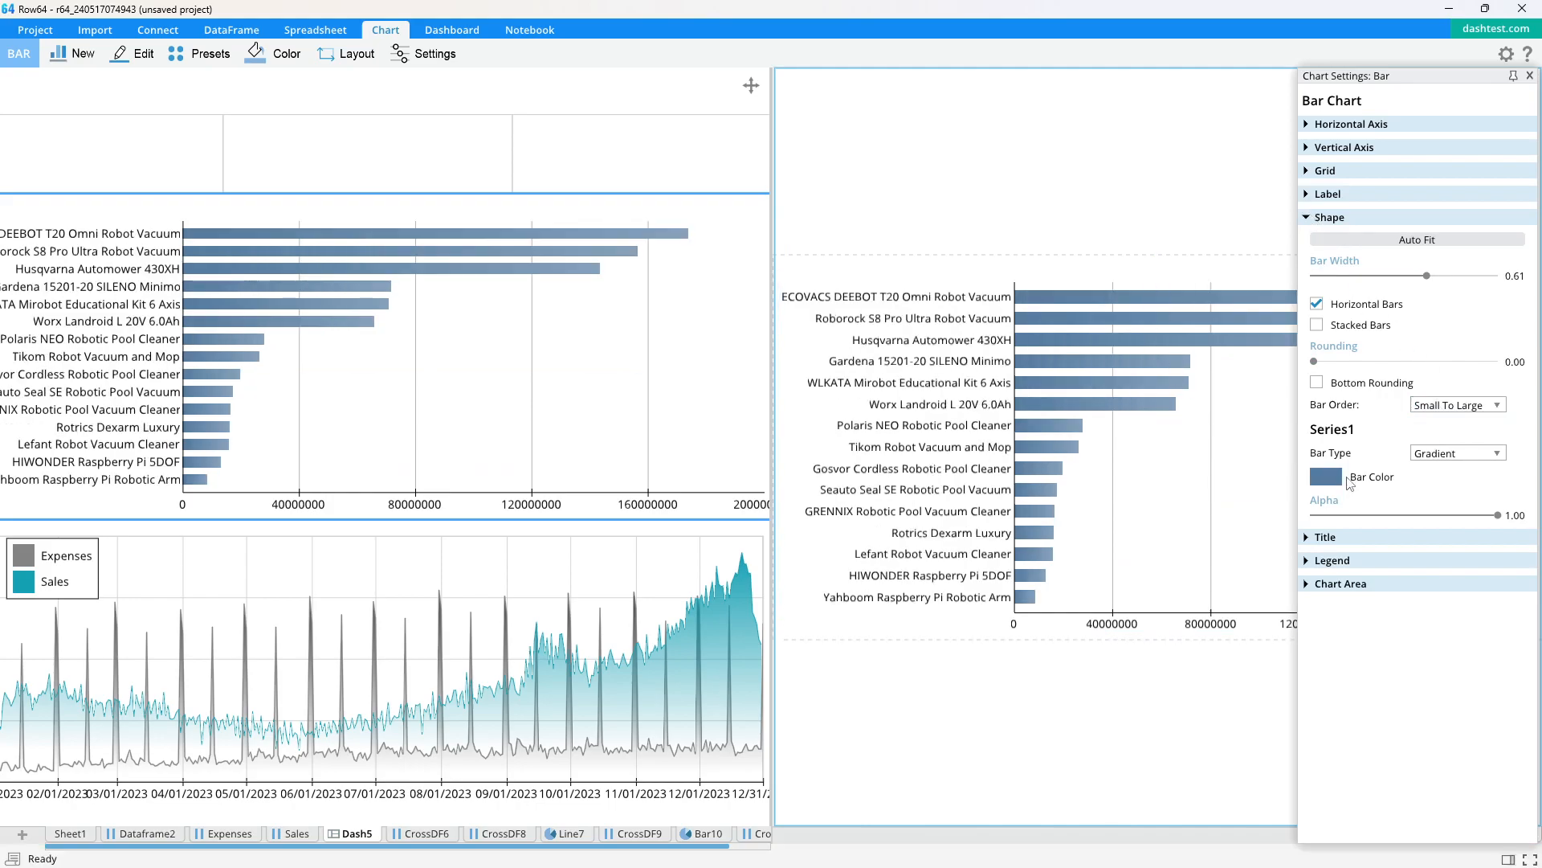
click(1326, 476)
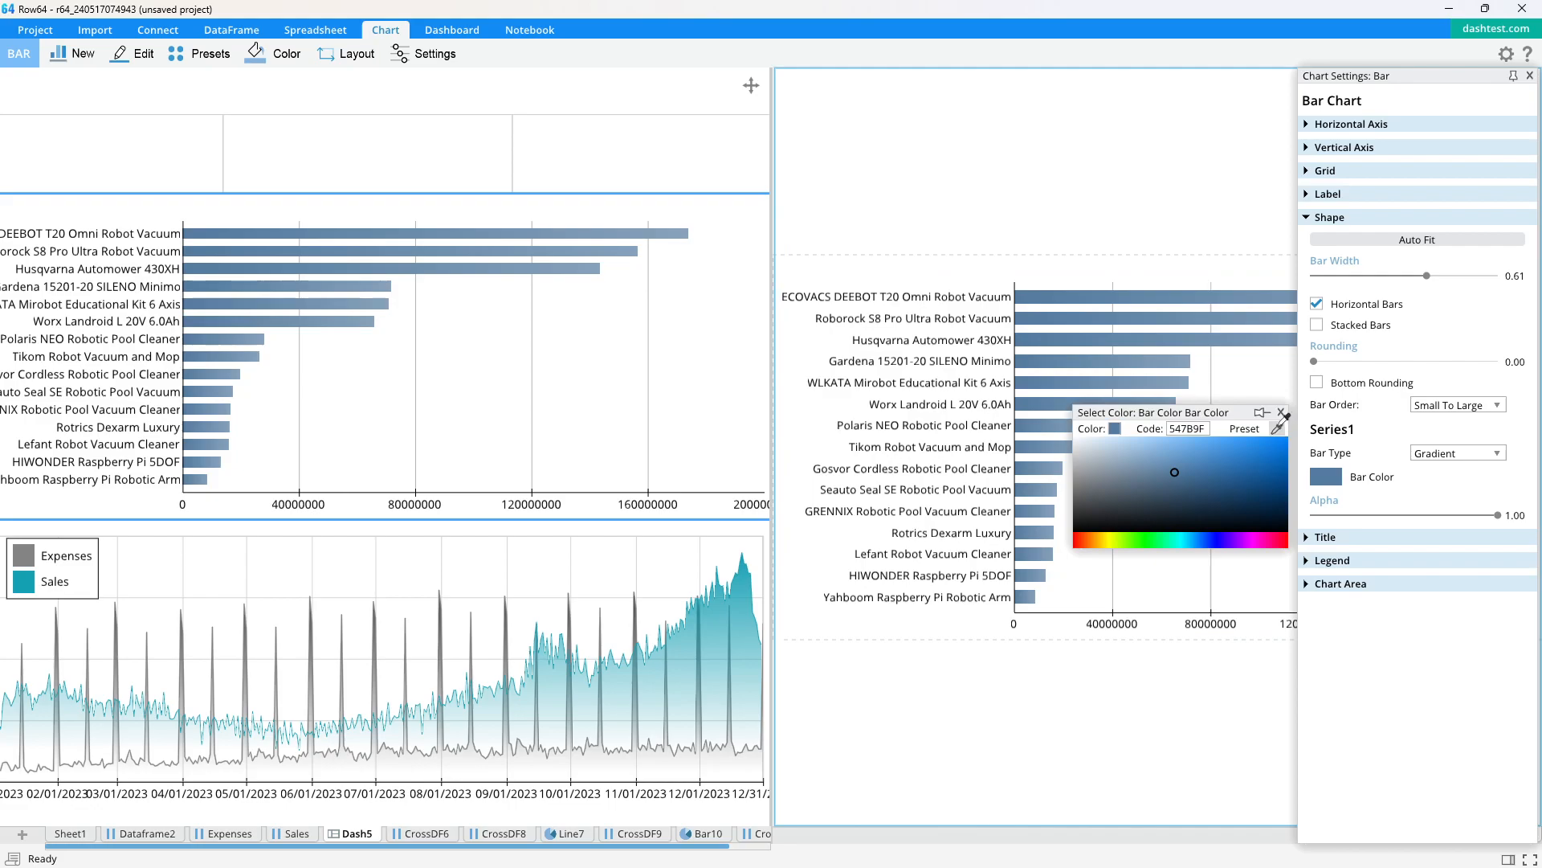
click(743, 567)
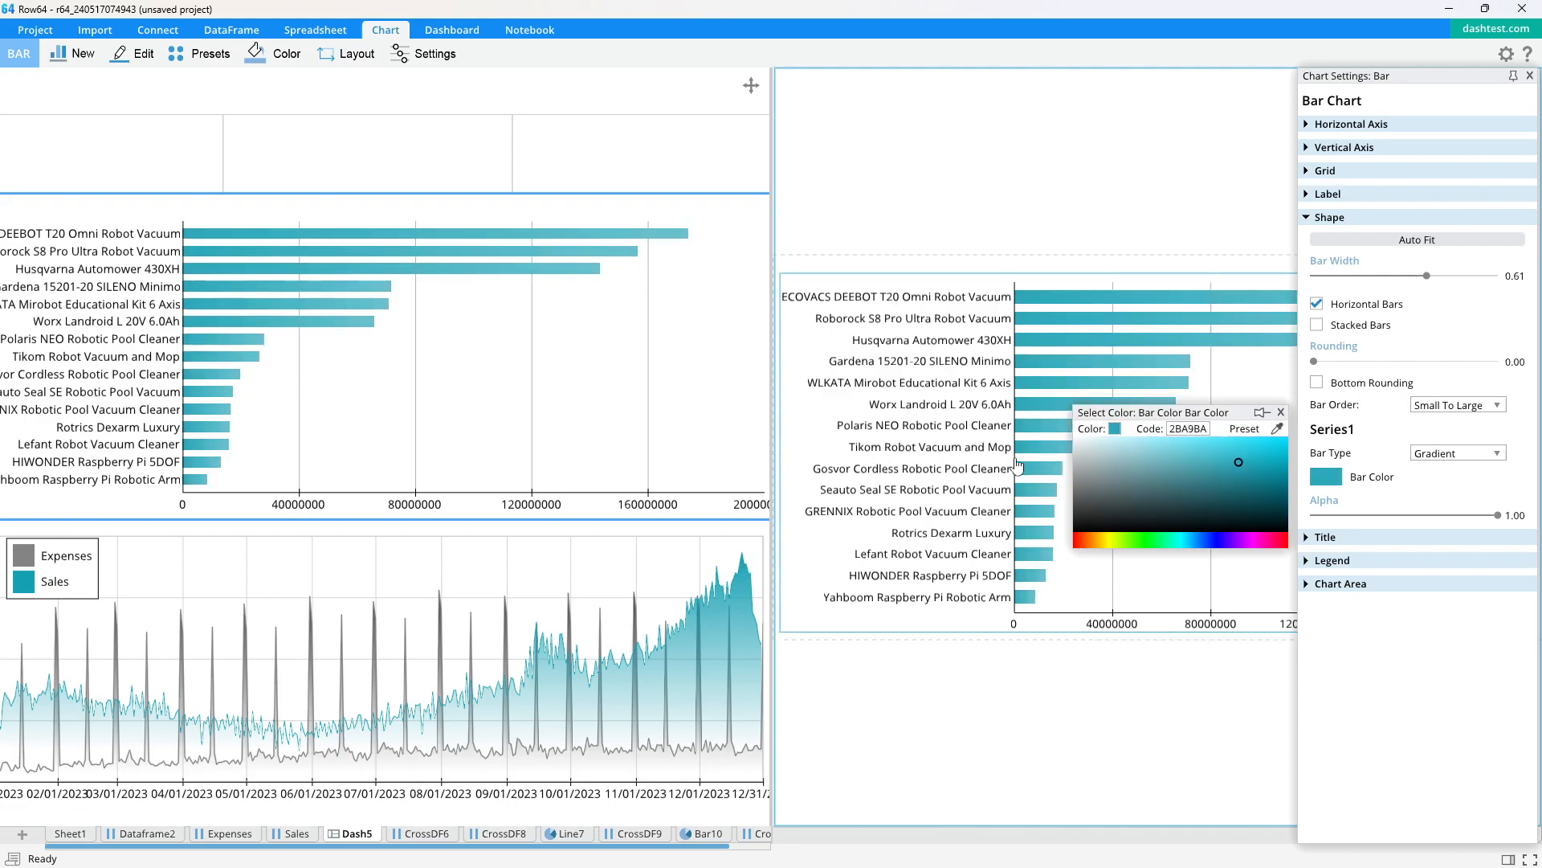
Step: Close the product chart's color and shape settings and expand the dashboard view to full width
click(1281, 412)
click(1531, 76)
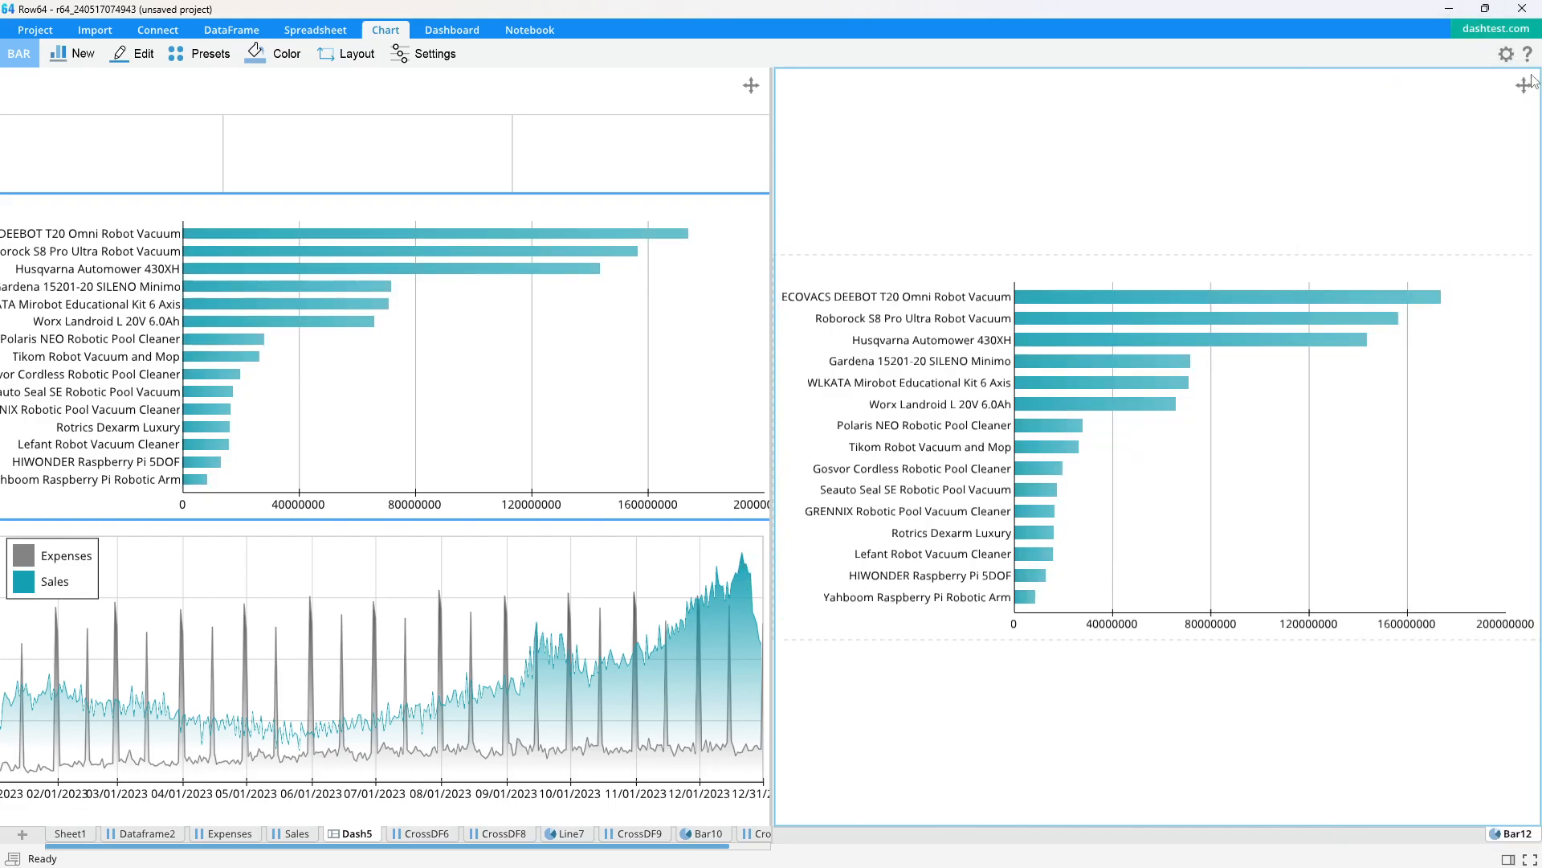
click(688, 106)
key(space)
scroll(754, 461, down, 4)
drag(500, 527, 565, 522)
scroll(567, 522, up, 2)
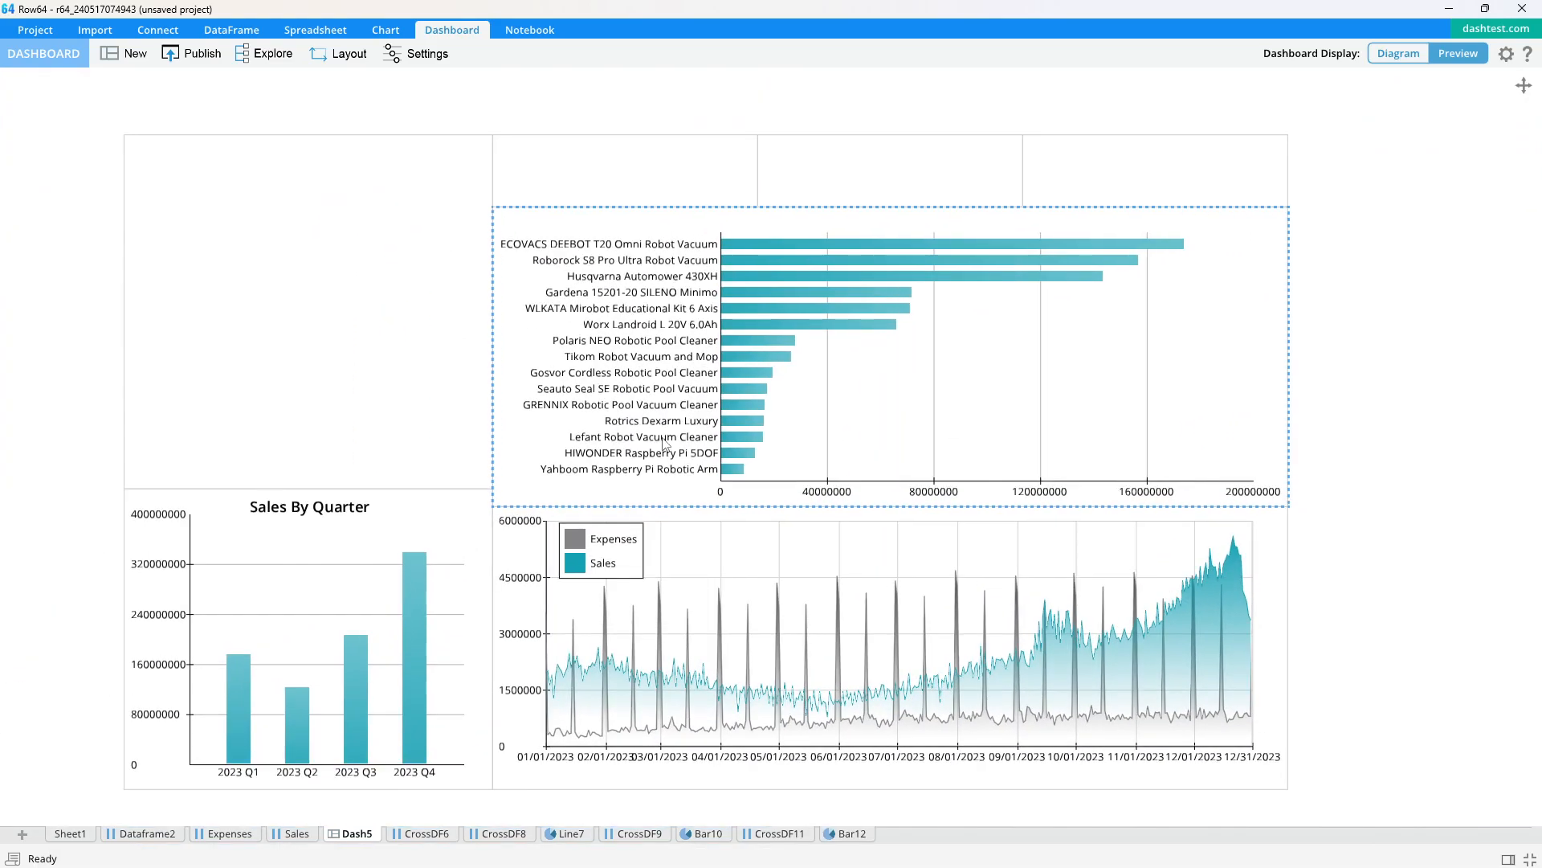
Step: Add a Combo - Auto Filter widget to the first of the three empty cells above the product chart
click(595, 179)
click(1403, 96)
click(1496, 286)
double_click(1241, 336)
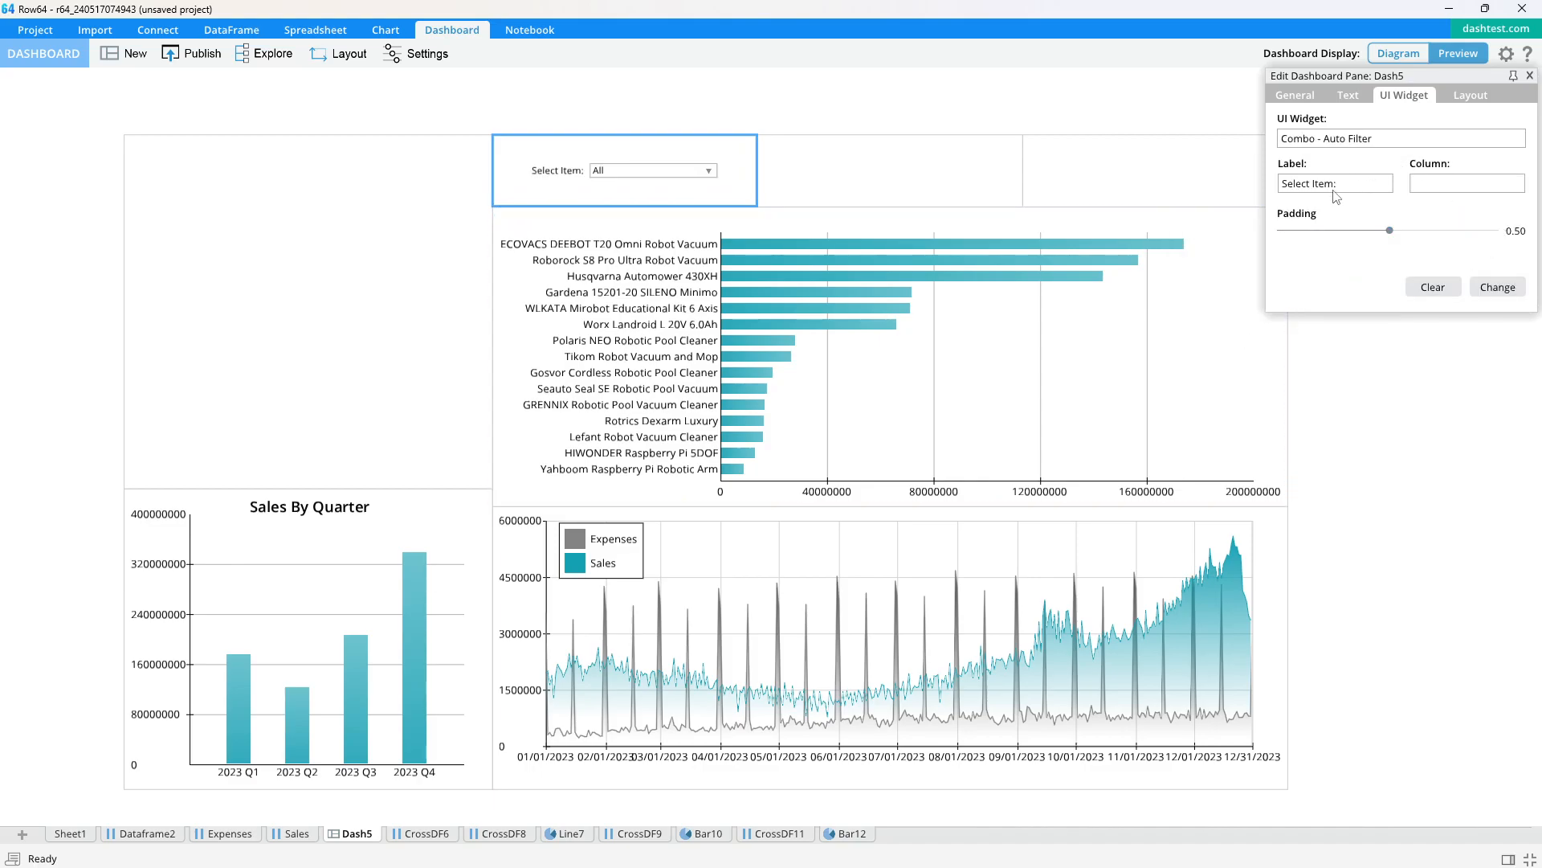
Step: Set the first filter widget's label to "Category:"
drag(1335, 189, 1152, 176)
drag(1358, 185, 1230, 187)
text(Categoru)
text(:)
key(BackSpace)
key(BackSpace)
text(y)
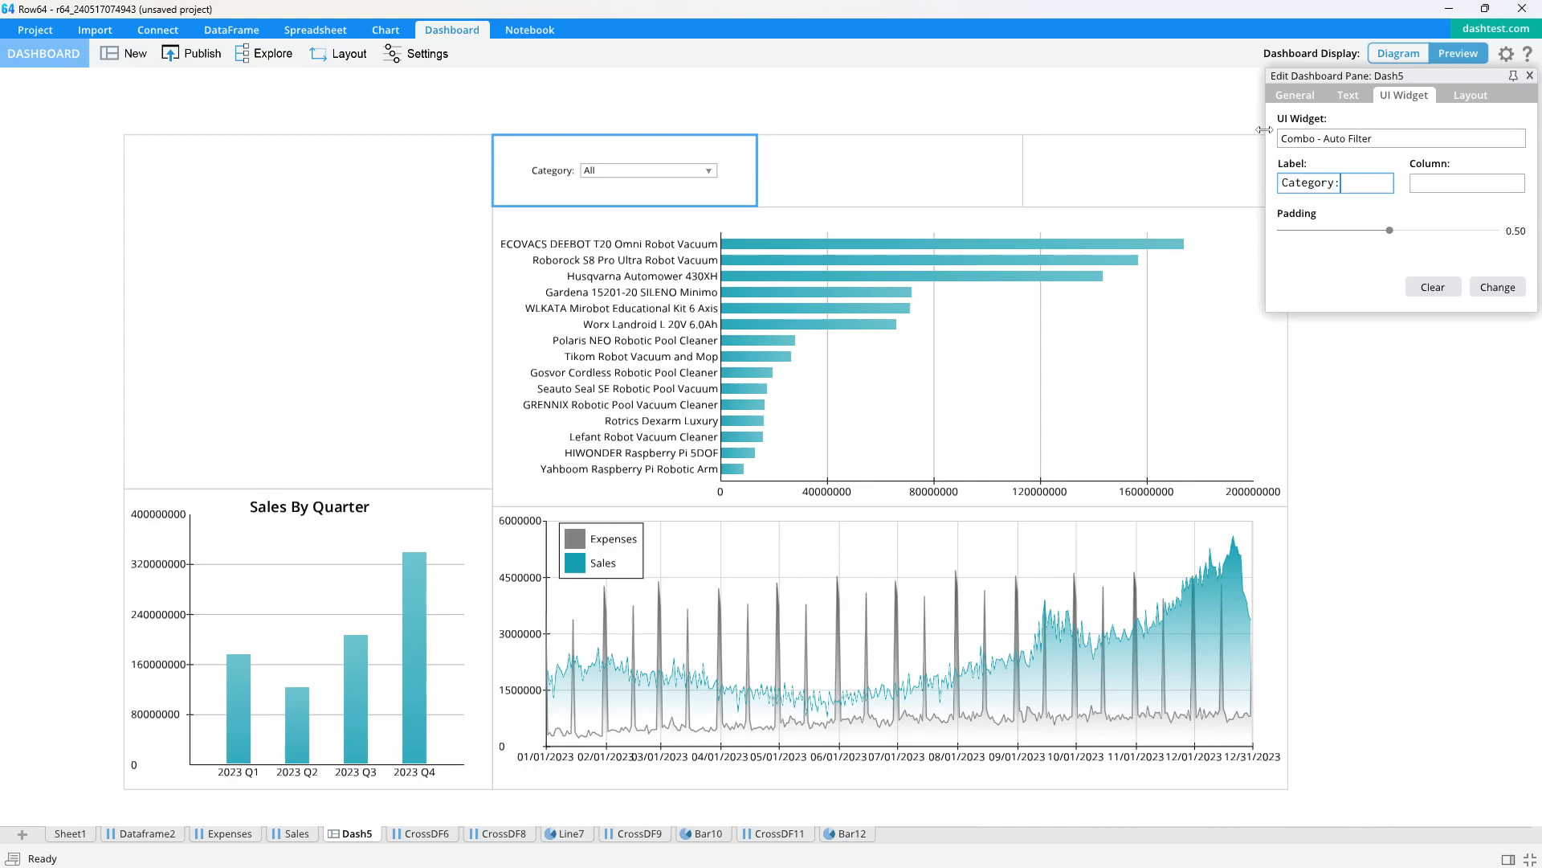
text(:)
Step: Link the Category filter to the Category column of the Expenses dataframe and reduce the widget's padding
click(1435, 178)
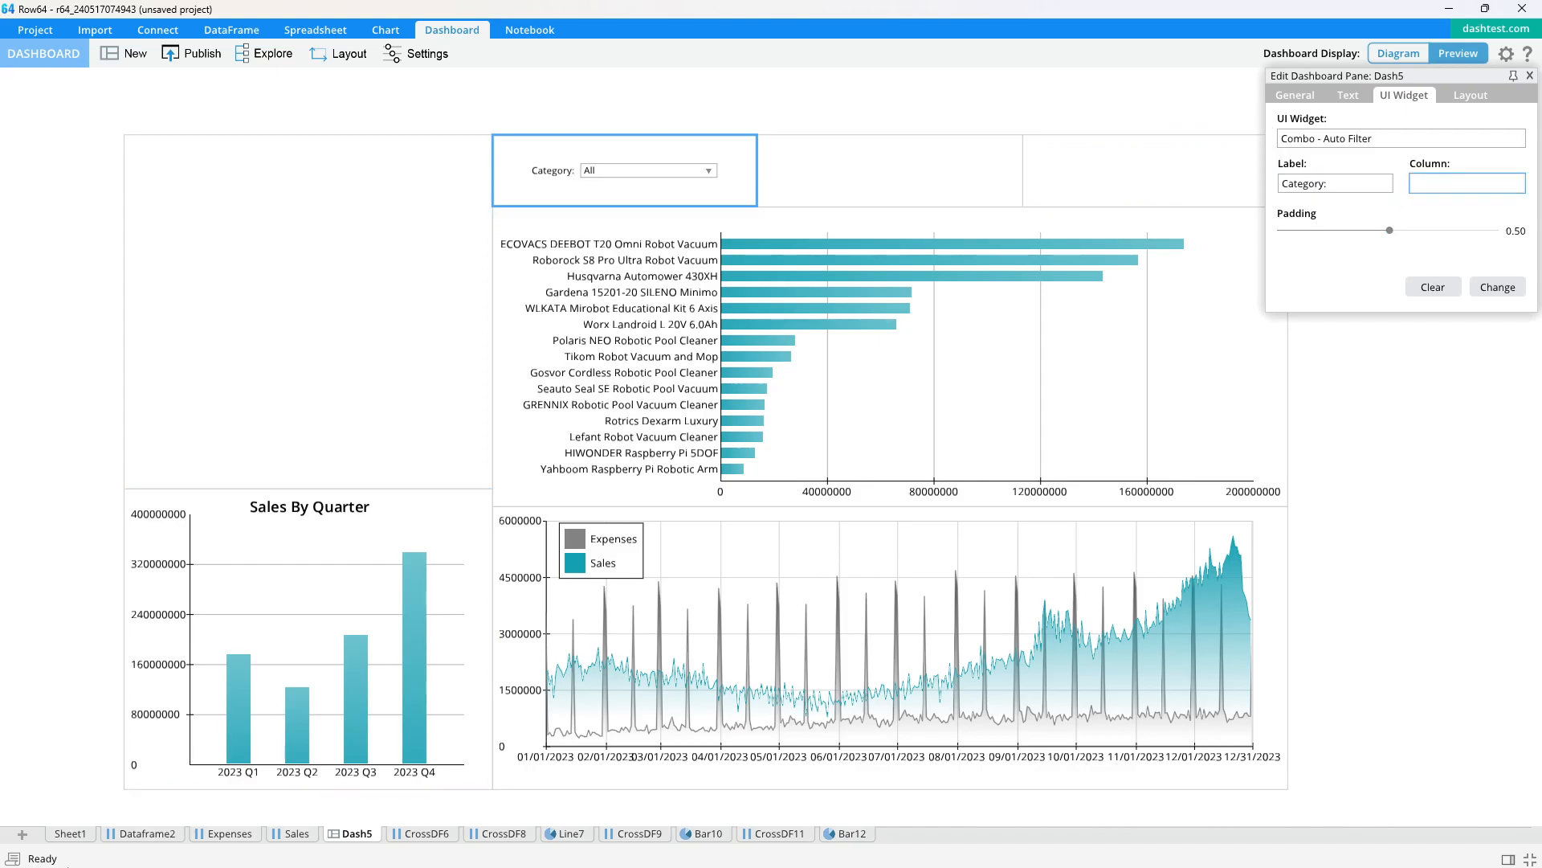
click(223, 835)
click(324, 155)
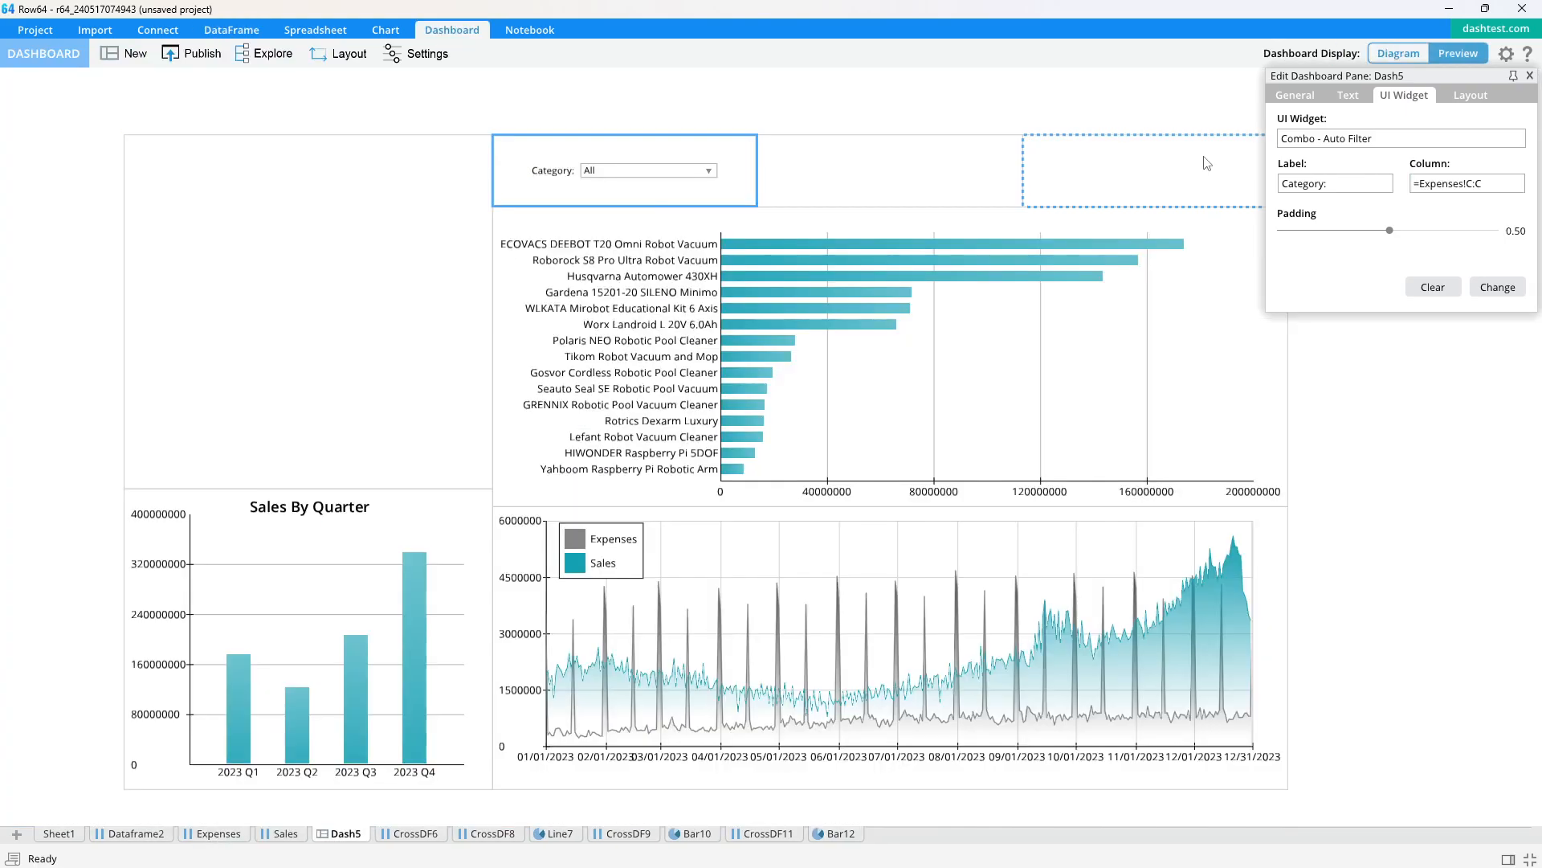
click(954, 172)
click(684, 195)
drag(1344, 236, 1326, 233)
Step: Add a Combo - Auto Filter widget to the middle filter cell and label it "Sub-Category:"
click(884, 163)
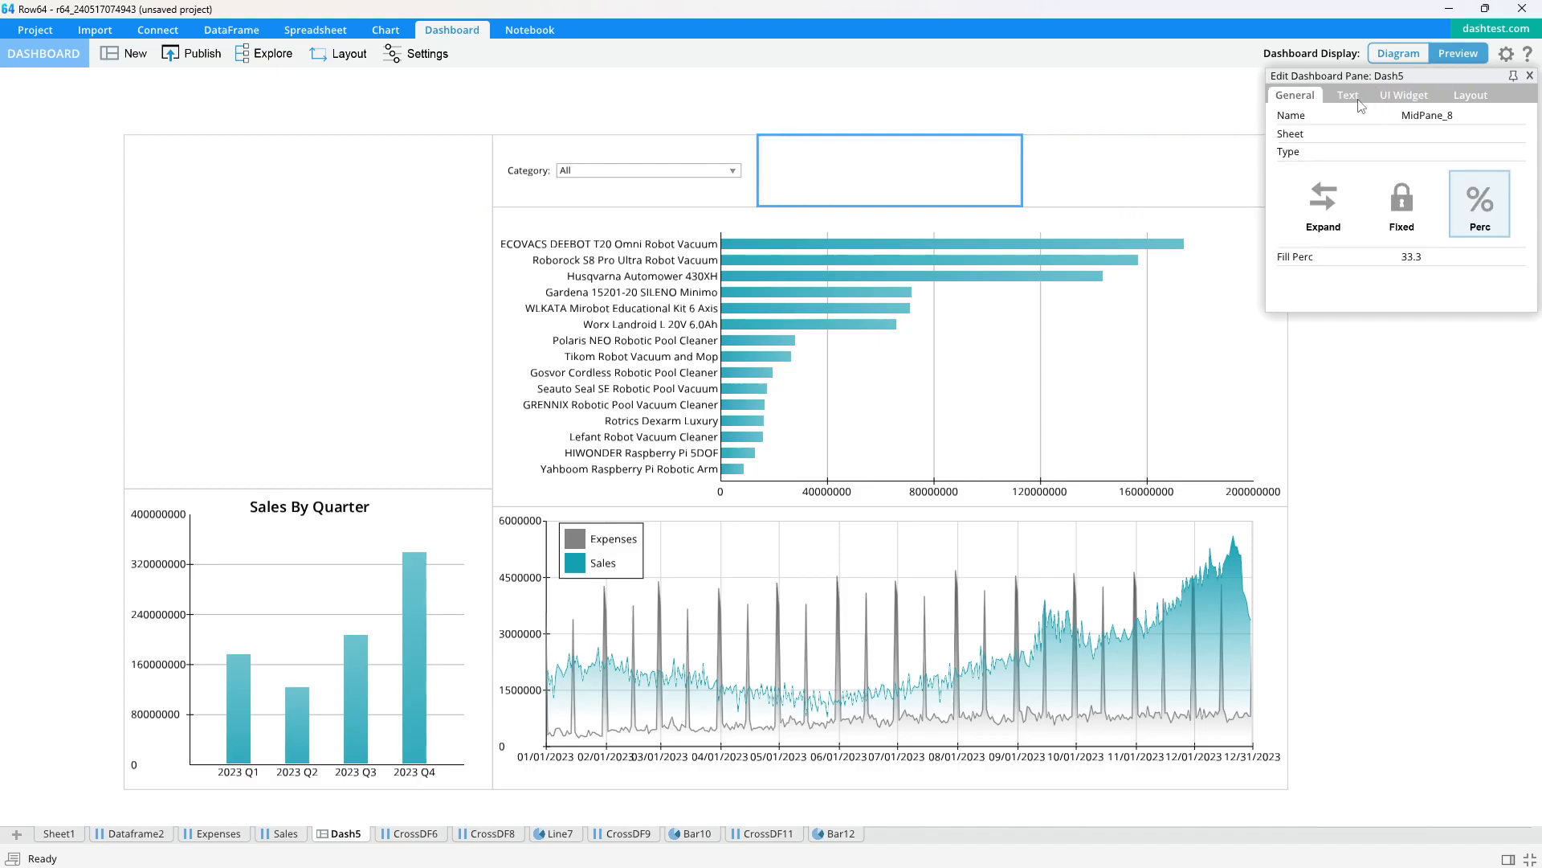
click(1404, 94)
click(1497, 286)
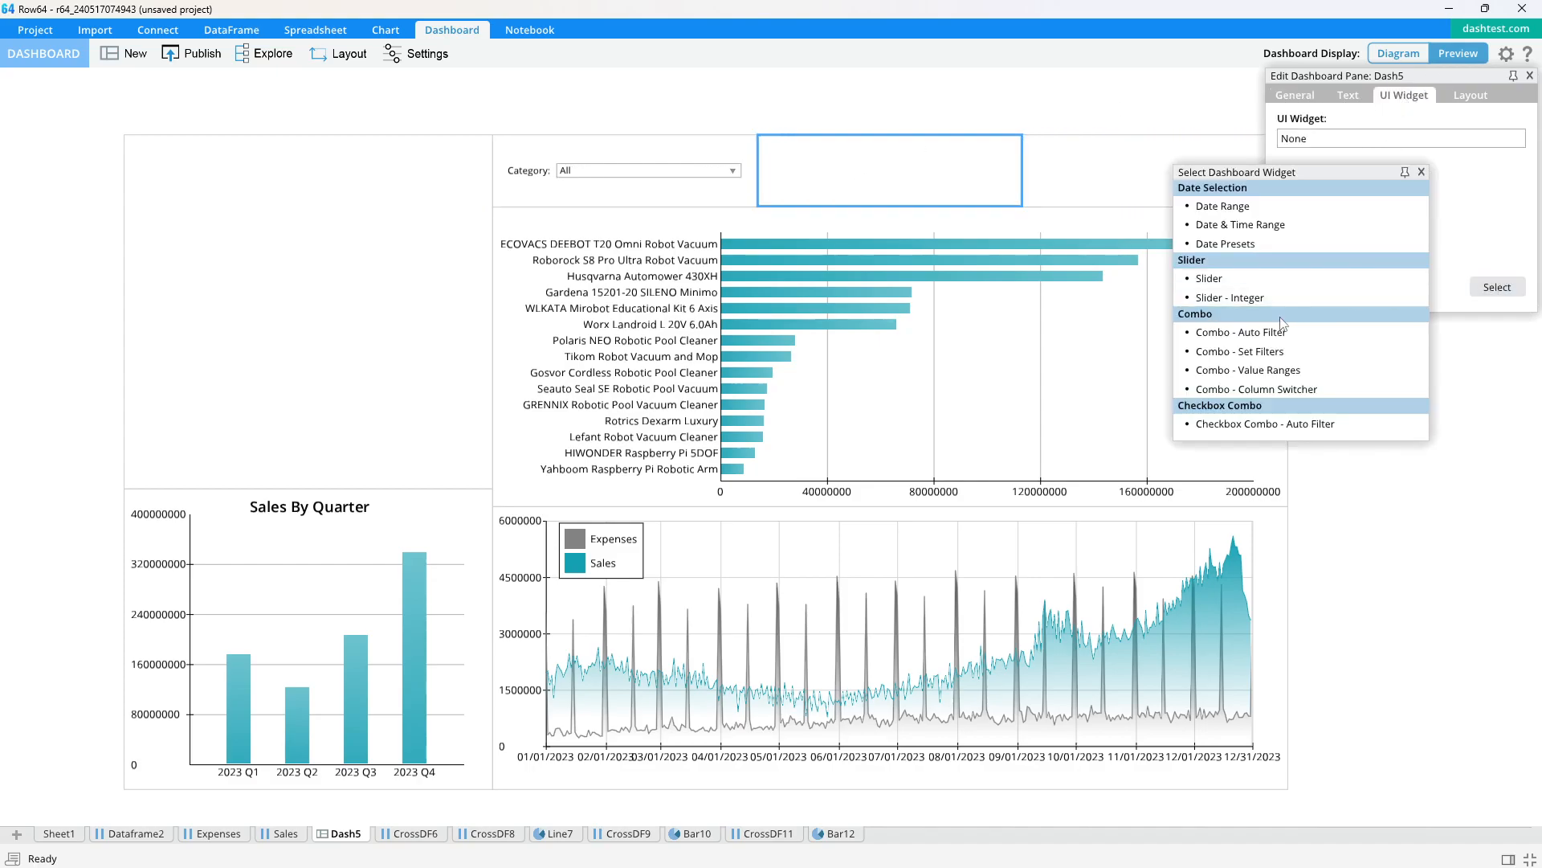
click(1267, 344)
click(1332, 185)
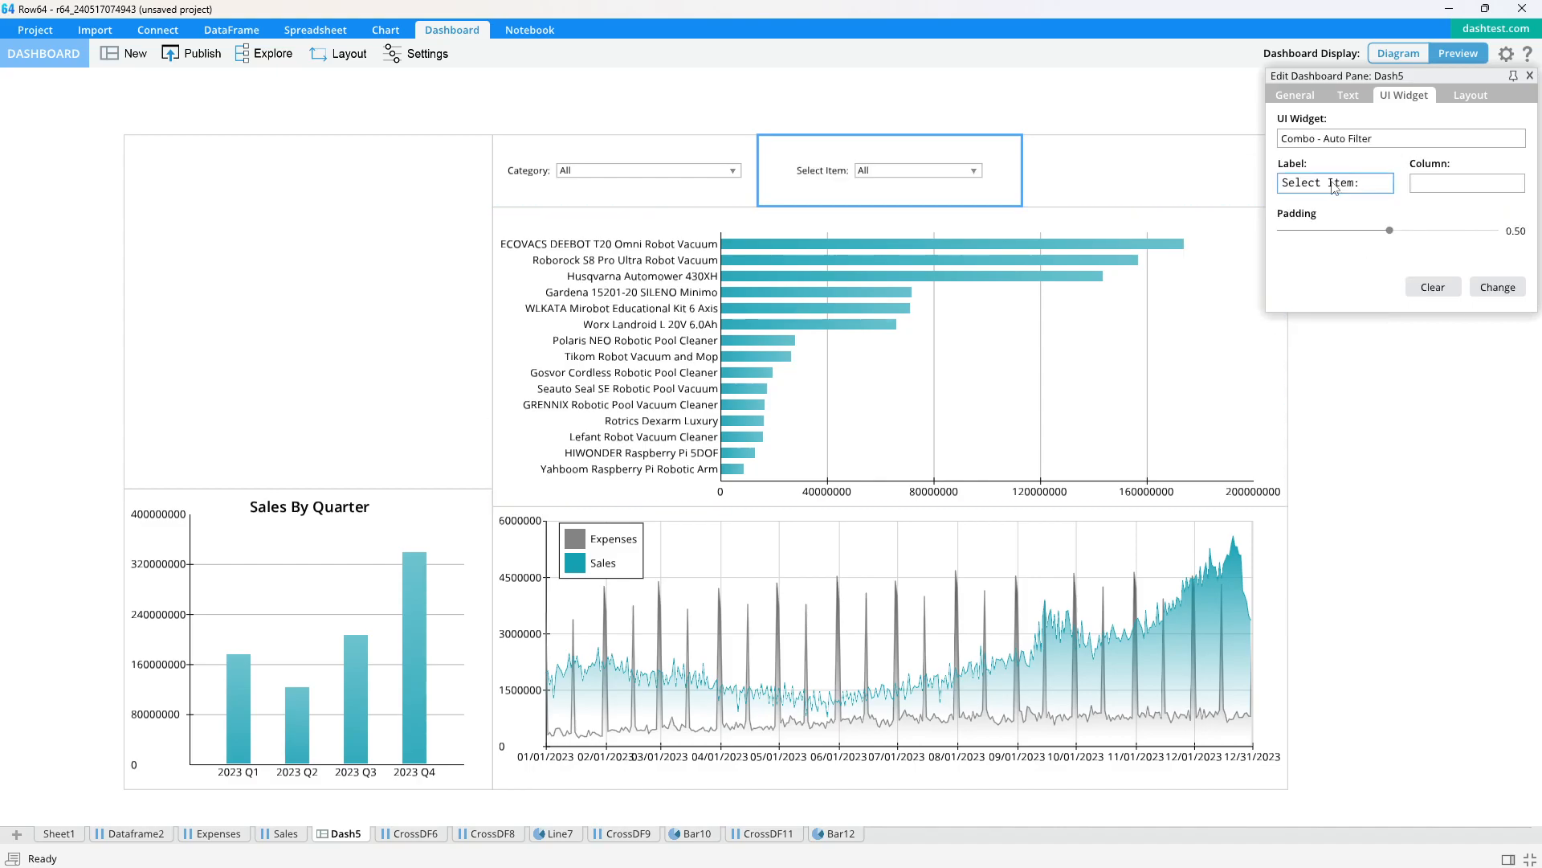
drag(1354, 185, 1283, 183)
text(Sub_C)
key(BackSpace)
key(BackSpace)
text(-Category)
Step: Link the Sub-Category filter to the Sub Category column of the Expenses dataframe and set its padding to 0.27
click(1458, 182)
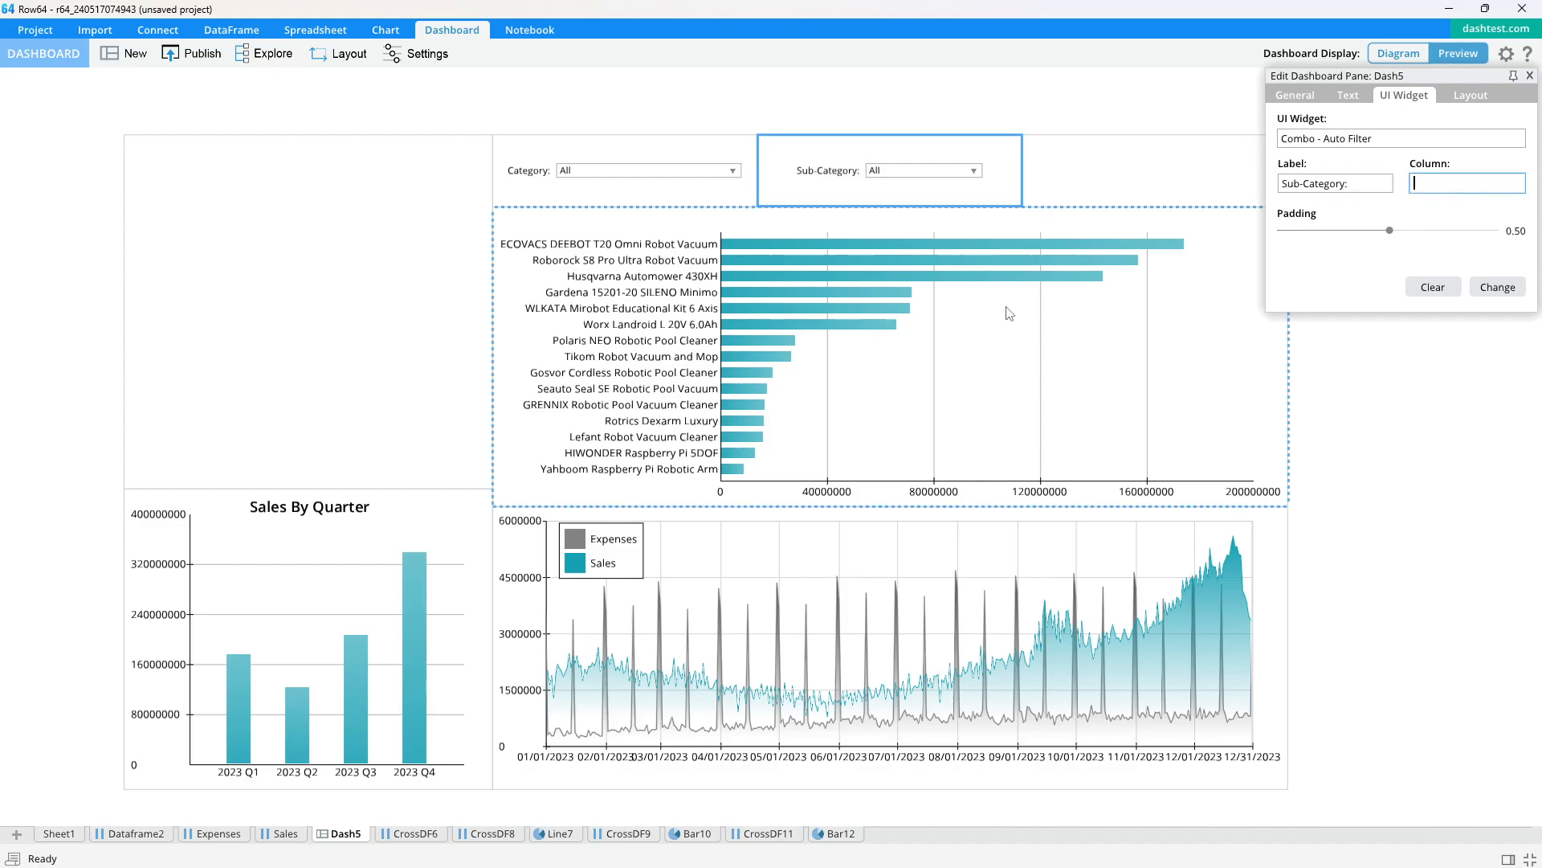
click(219, 834)
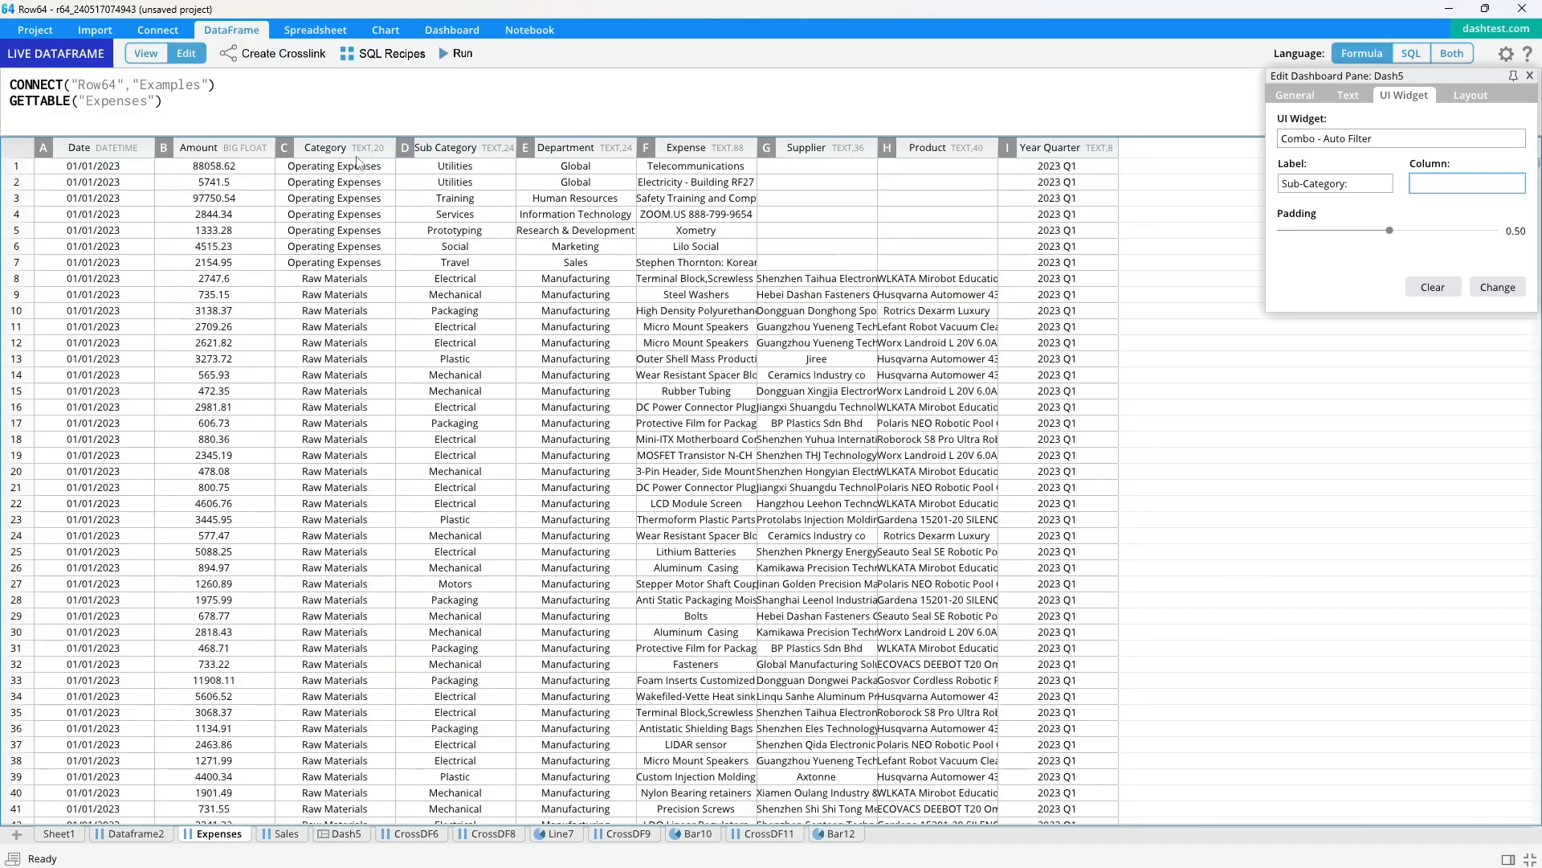
click(470, 151)
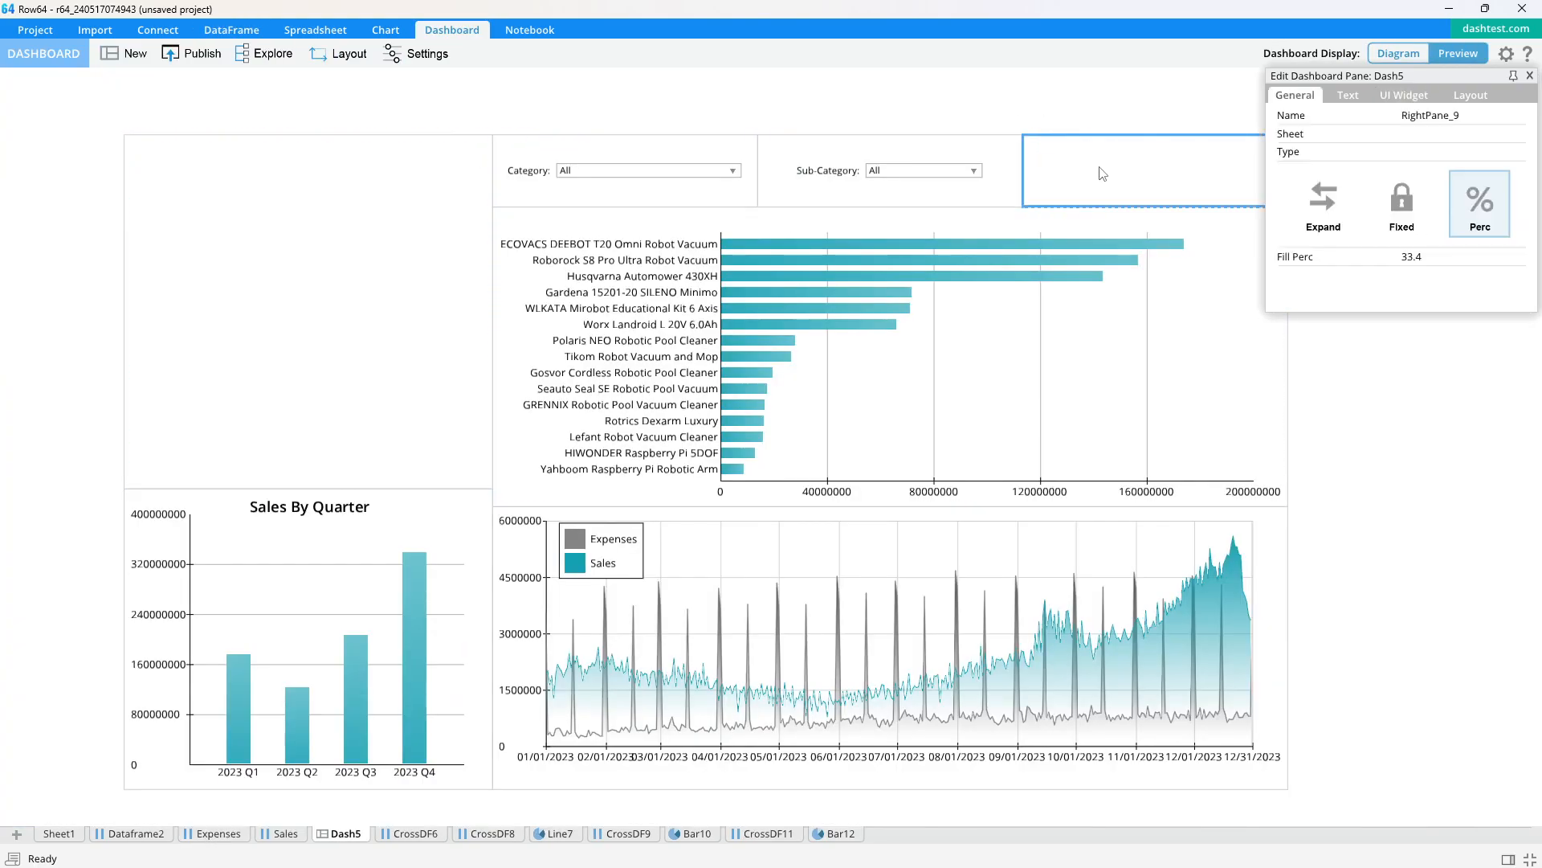
drag(1378, 231, 1331, 230)
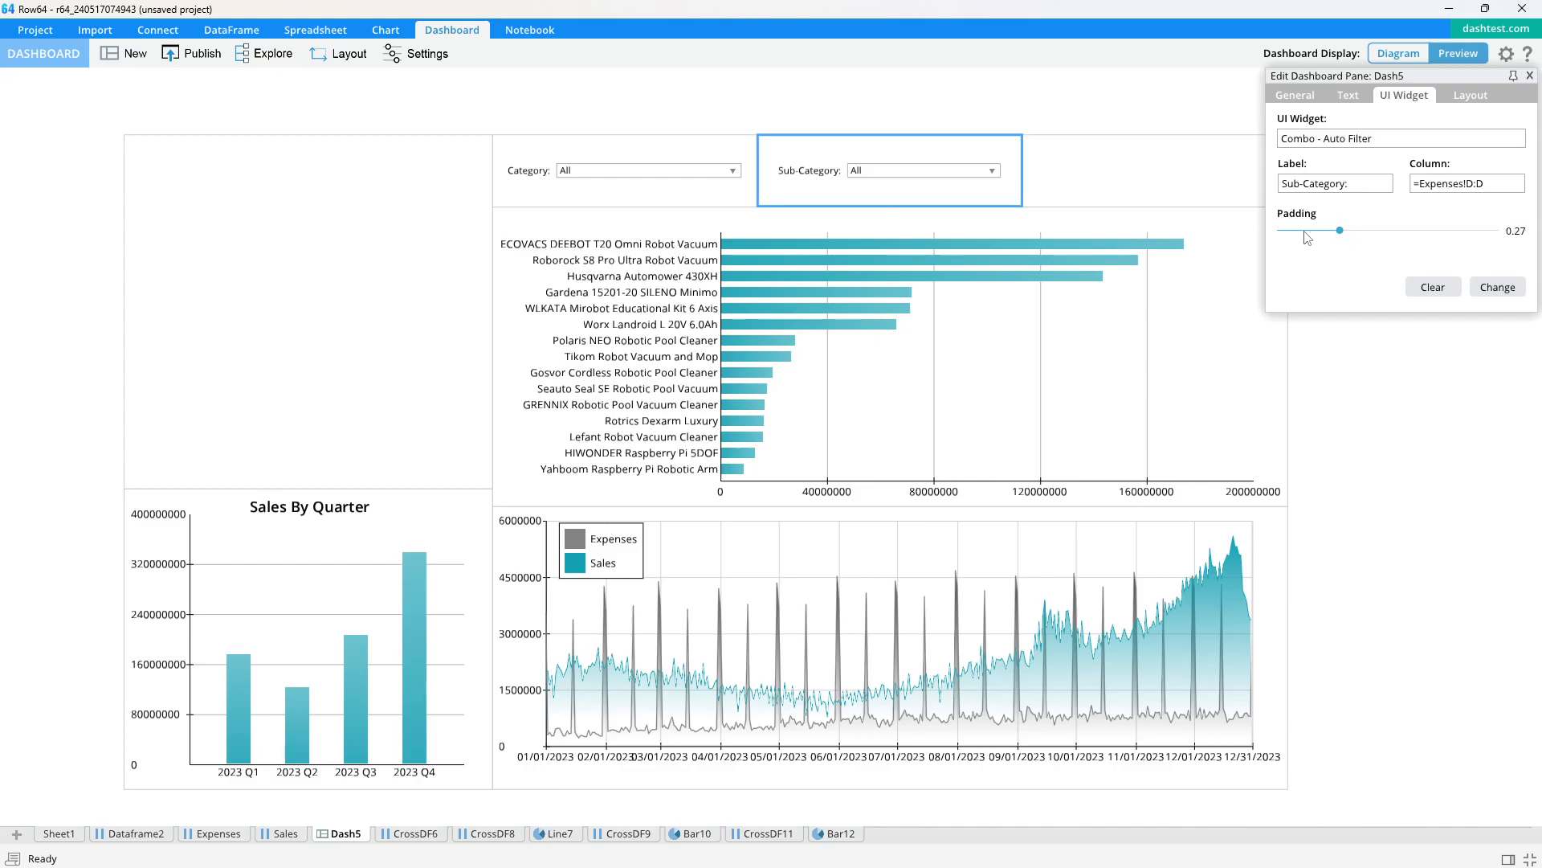
Step: Add a Combo - Auto Filter widget to the third filter cell with padding 0.26 and the label "Dept:"
click(1173, 201)
click(1399, 99)
click(1496, 287)
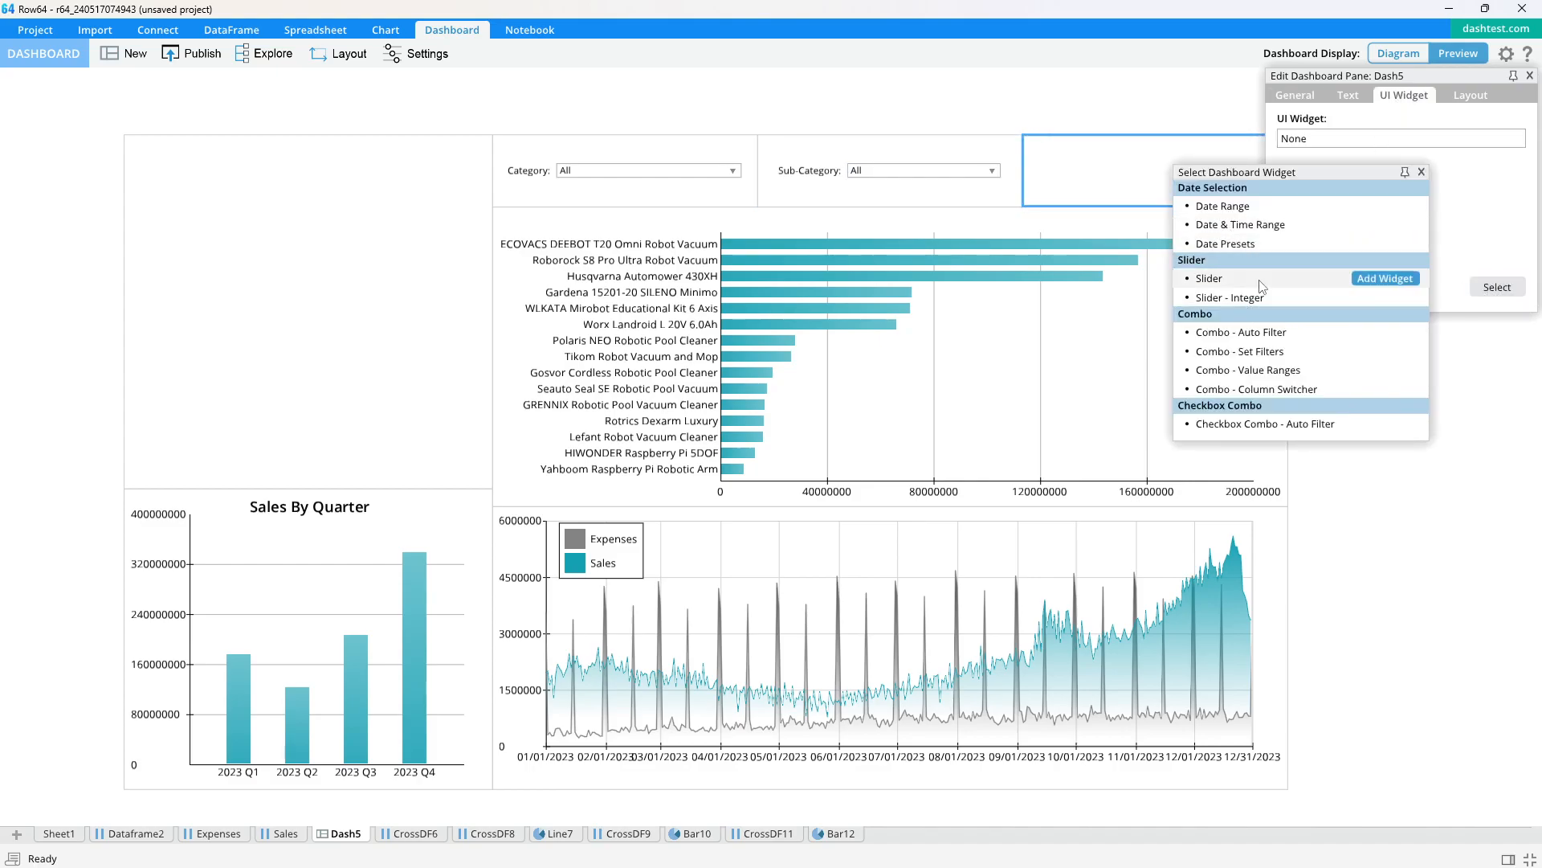
double_click(1253, 332)
drag(1363, 244, 1340, 242)
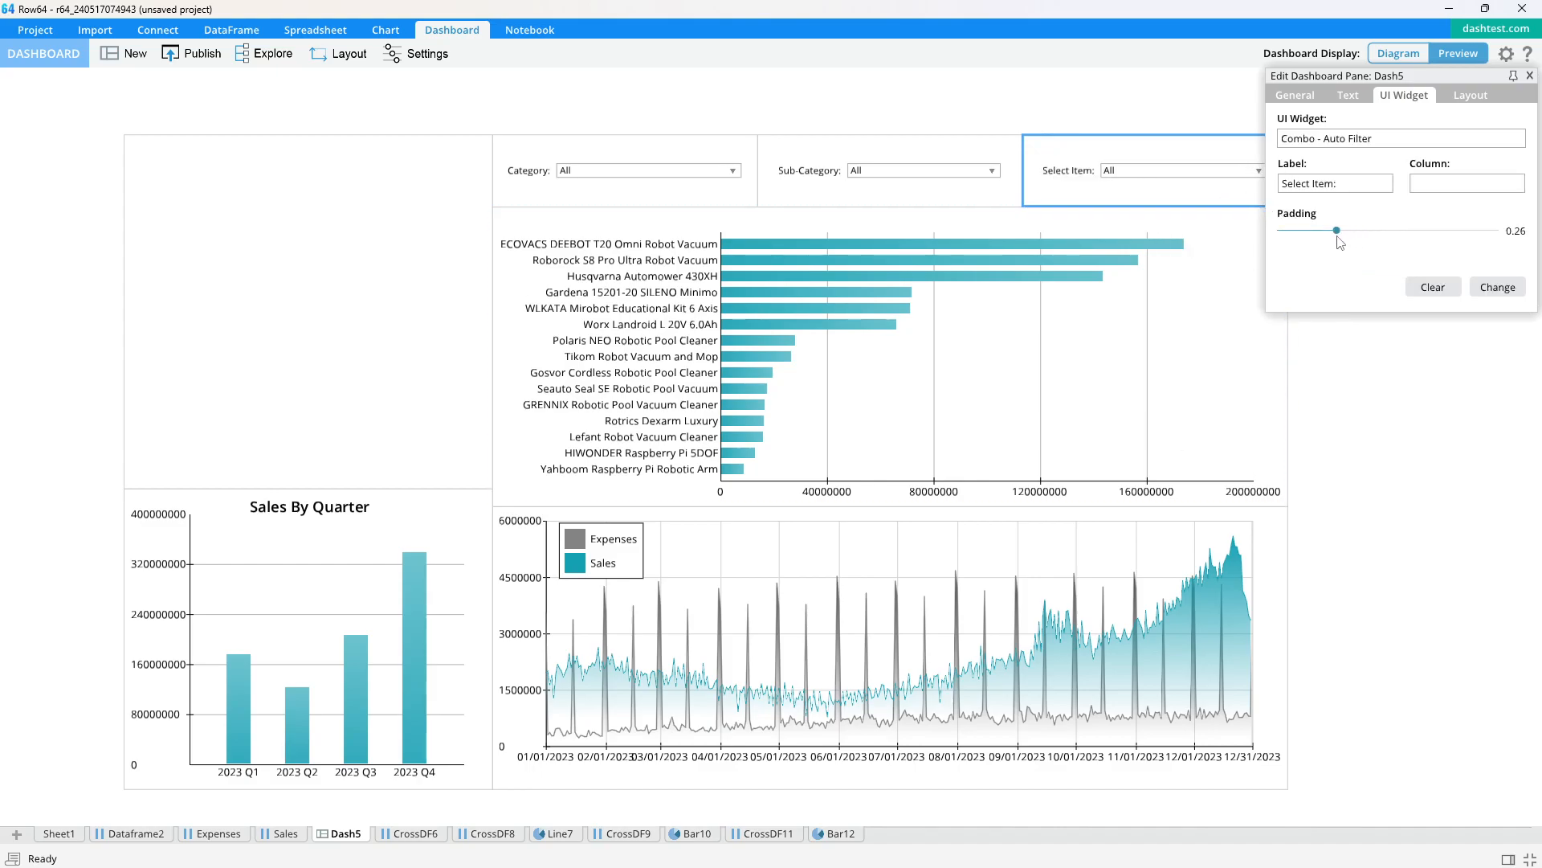
click(1327, 186)
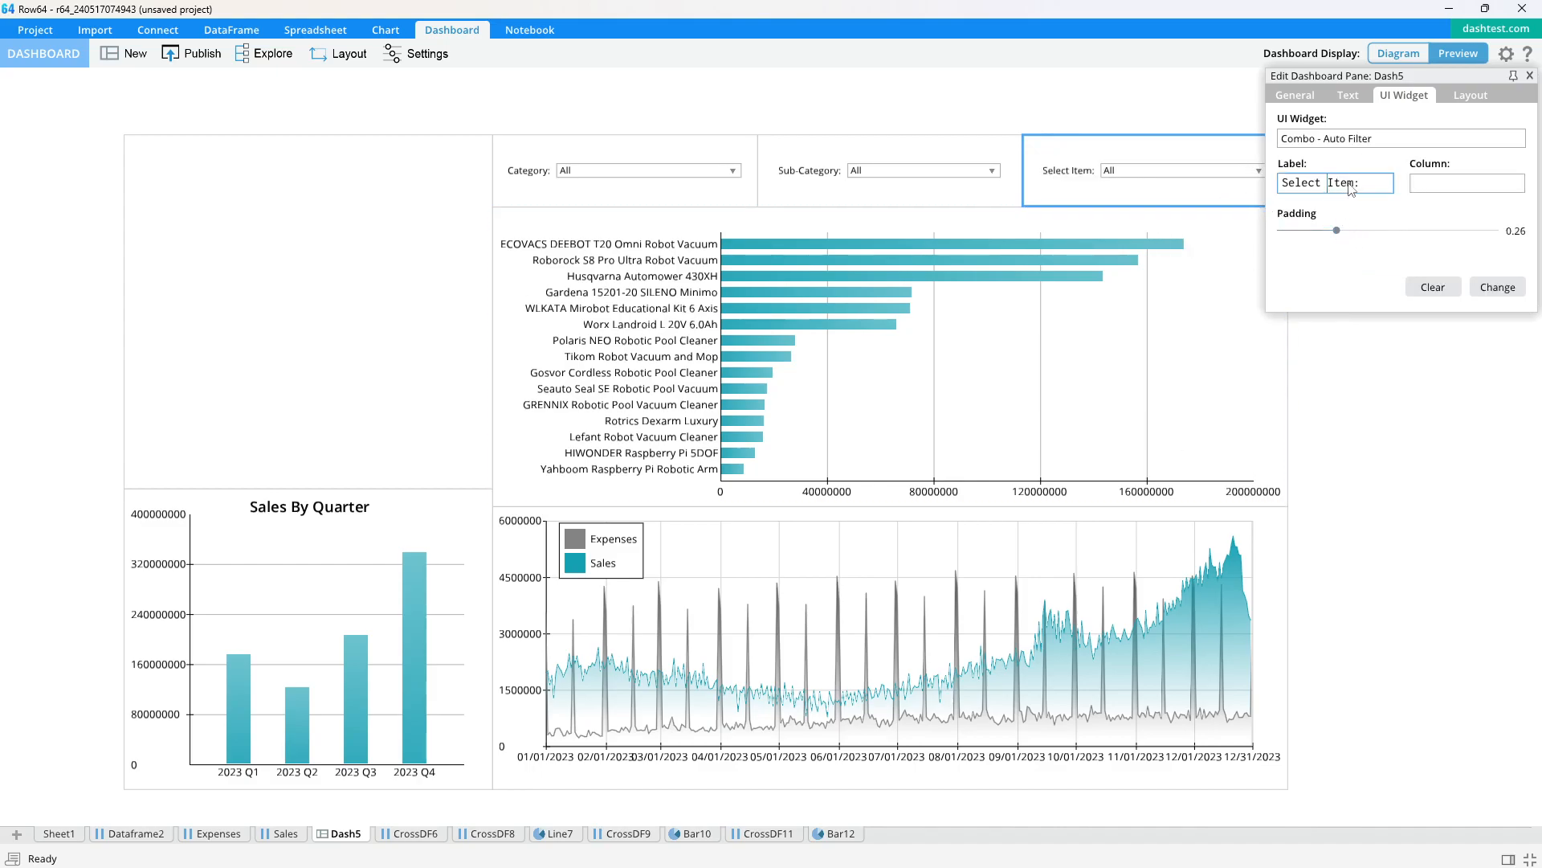
drag(1344, 188, 1282, 184)
text(Dept:)
Step: Link the Dept filter to the Department column of the Expenses dataframe and close the pane settings
click(1453, 185)
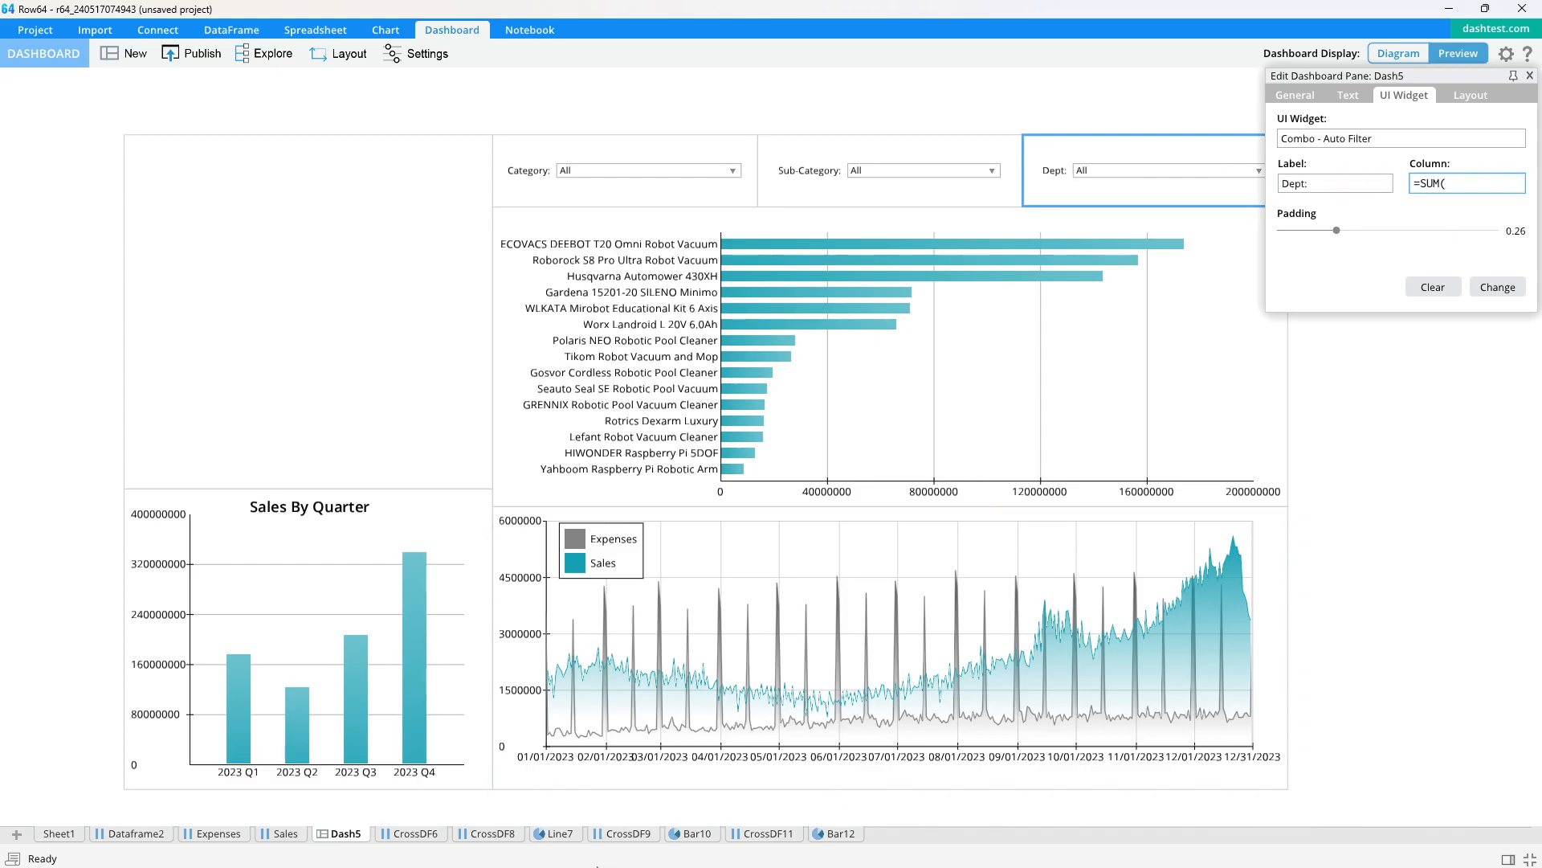
drag(1447, 179, 1370, 179)
key(BackSpace)
click(219, 835)
click(560, 148)
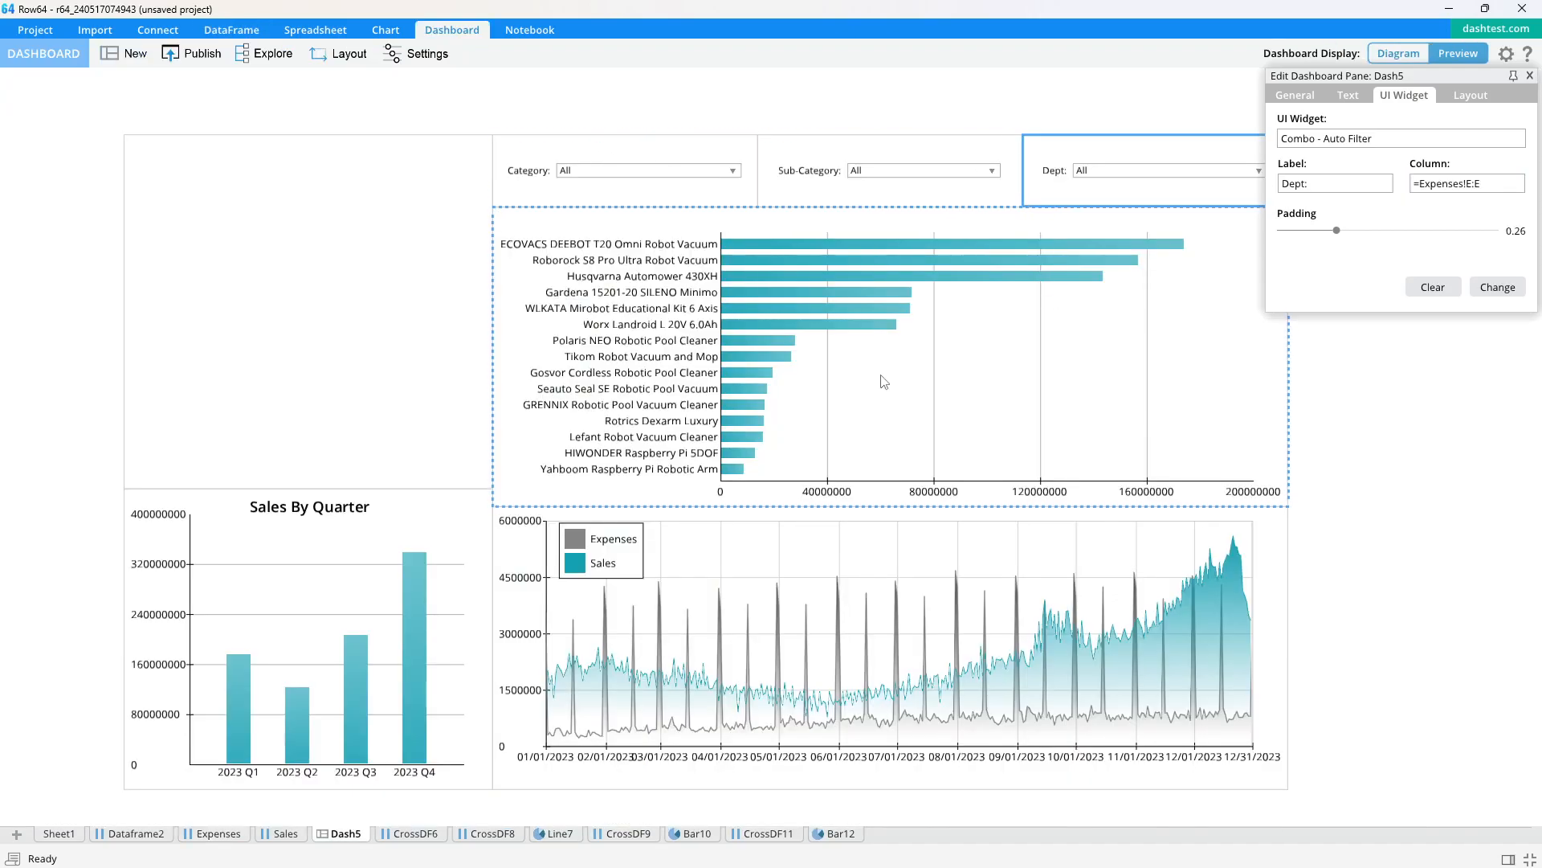
click(1530, 75)
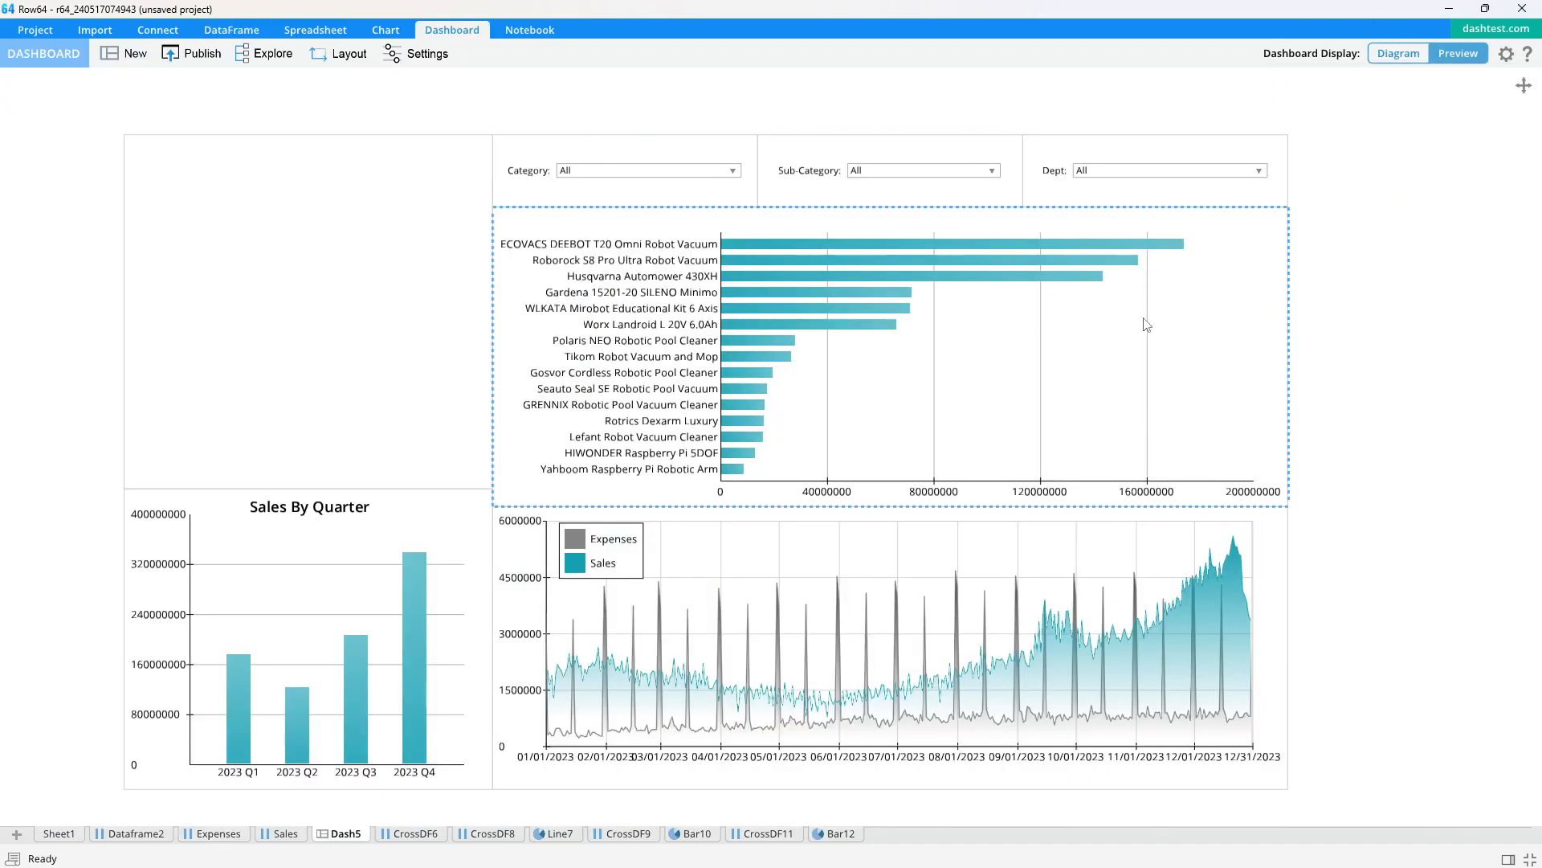
Step: Publish the dashboard to the temp group under the name profit-01
click(196, 61)
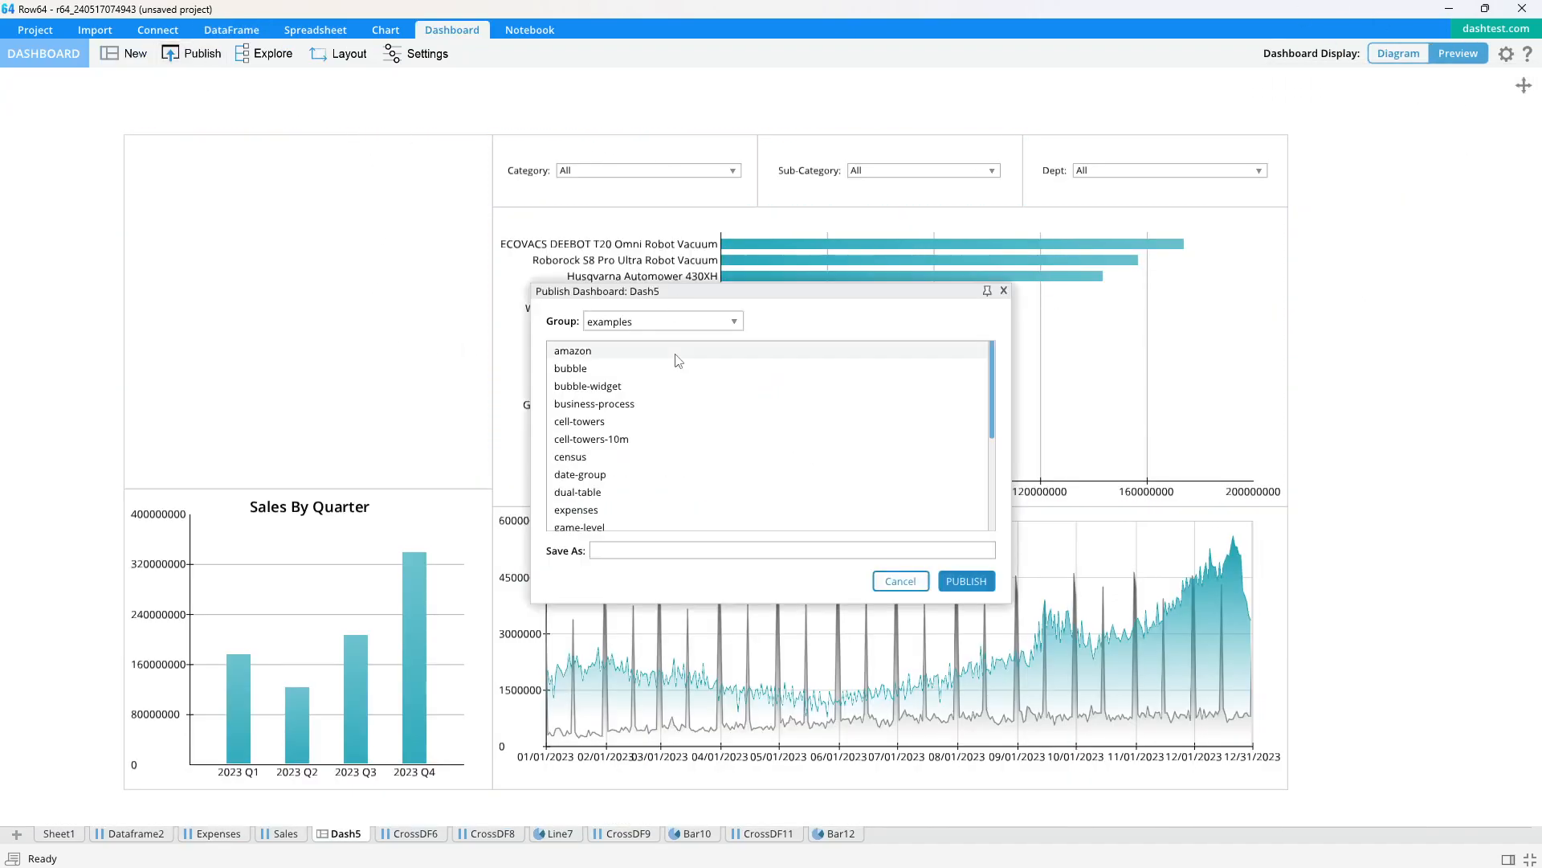
click(675, 326)
click(635, 371)
click(625, 555)
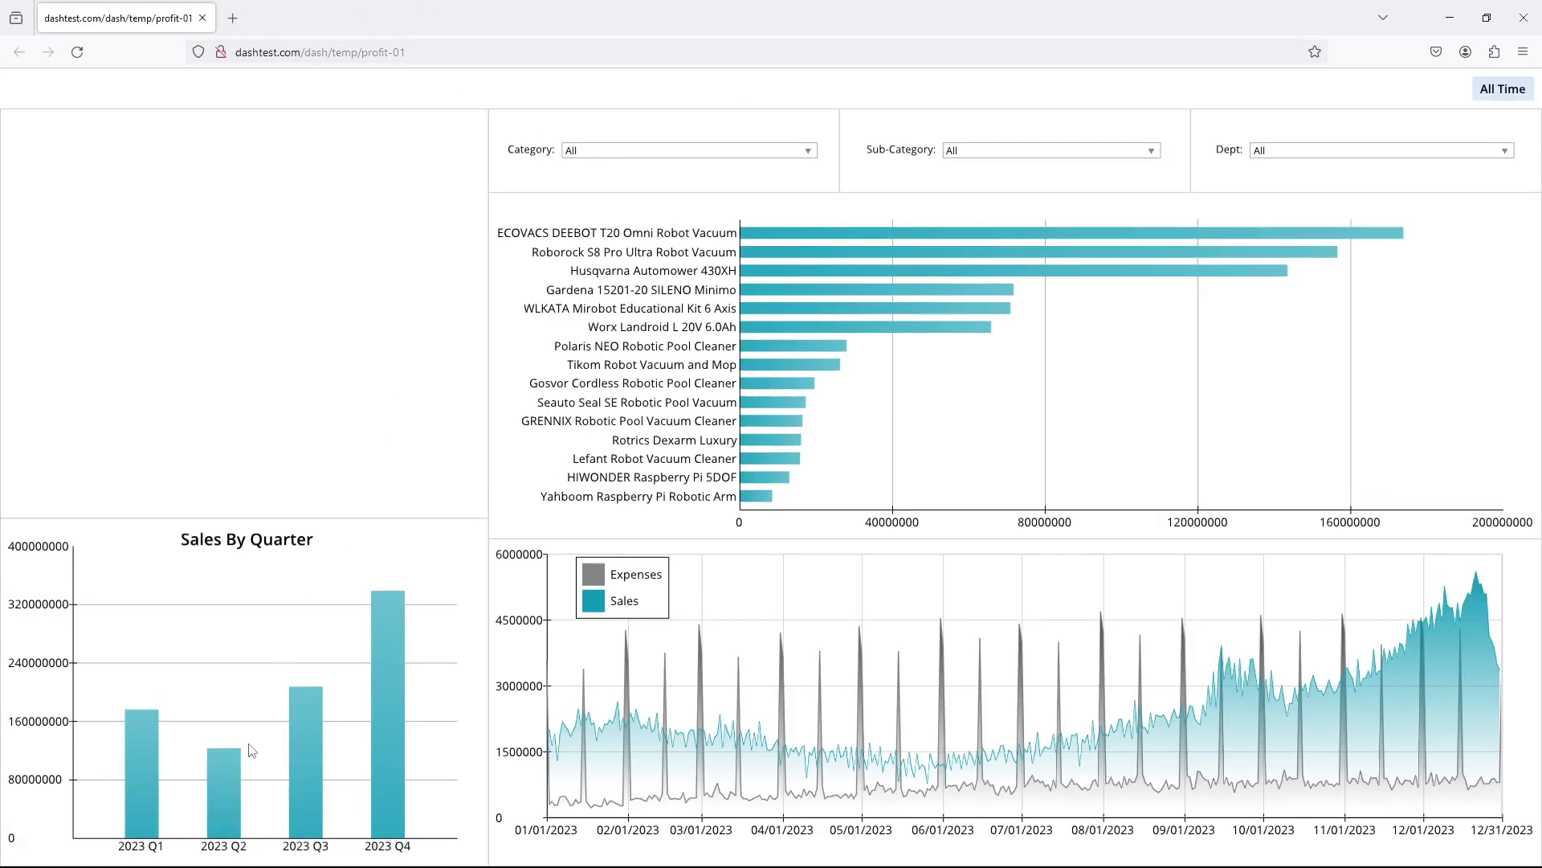
Step: Test filtering the published dashboard in the browser with the 2023 Q1 bar of Sales By Quarter, and return to Row64
click(149, 816)
click(137, 794)
click(144, 773)
click(140, 768)
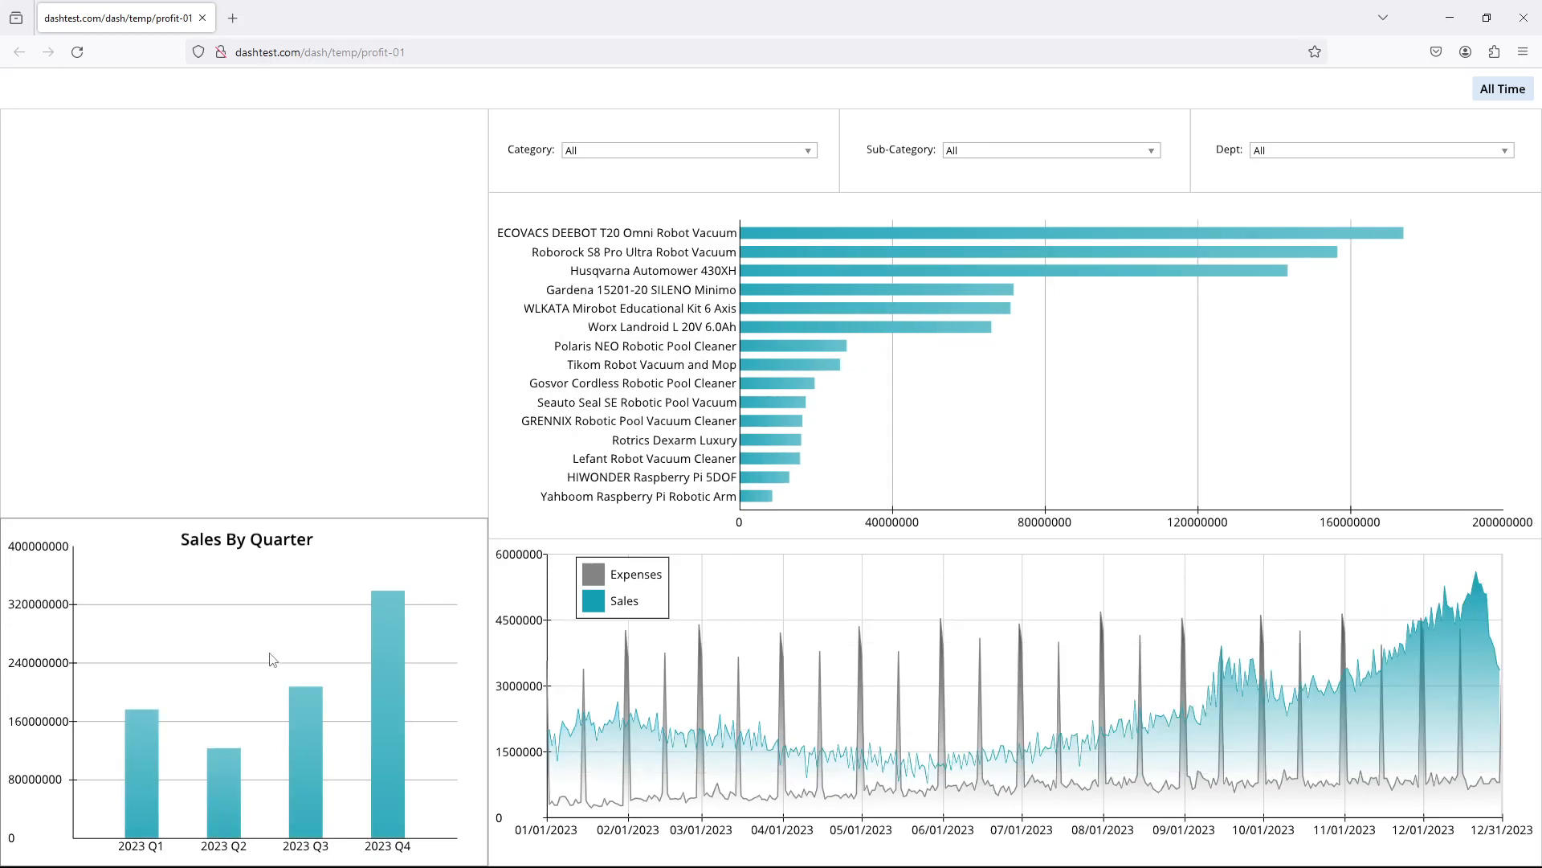
click(154, 717)
click(133, 770)
click(136, 774)
click(134, 770)
click(1512, 24)
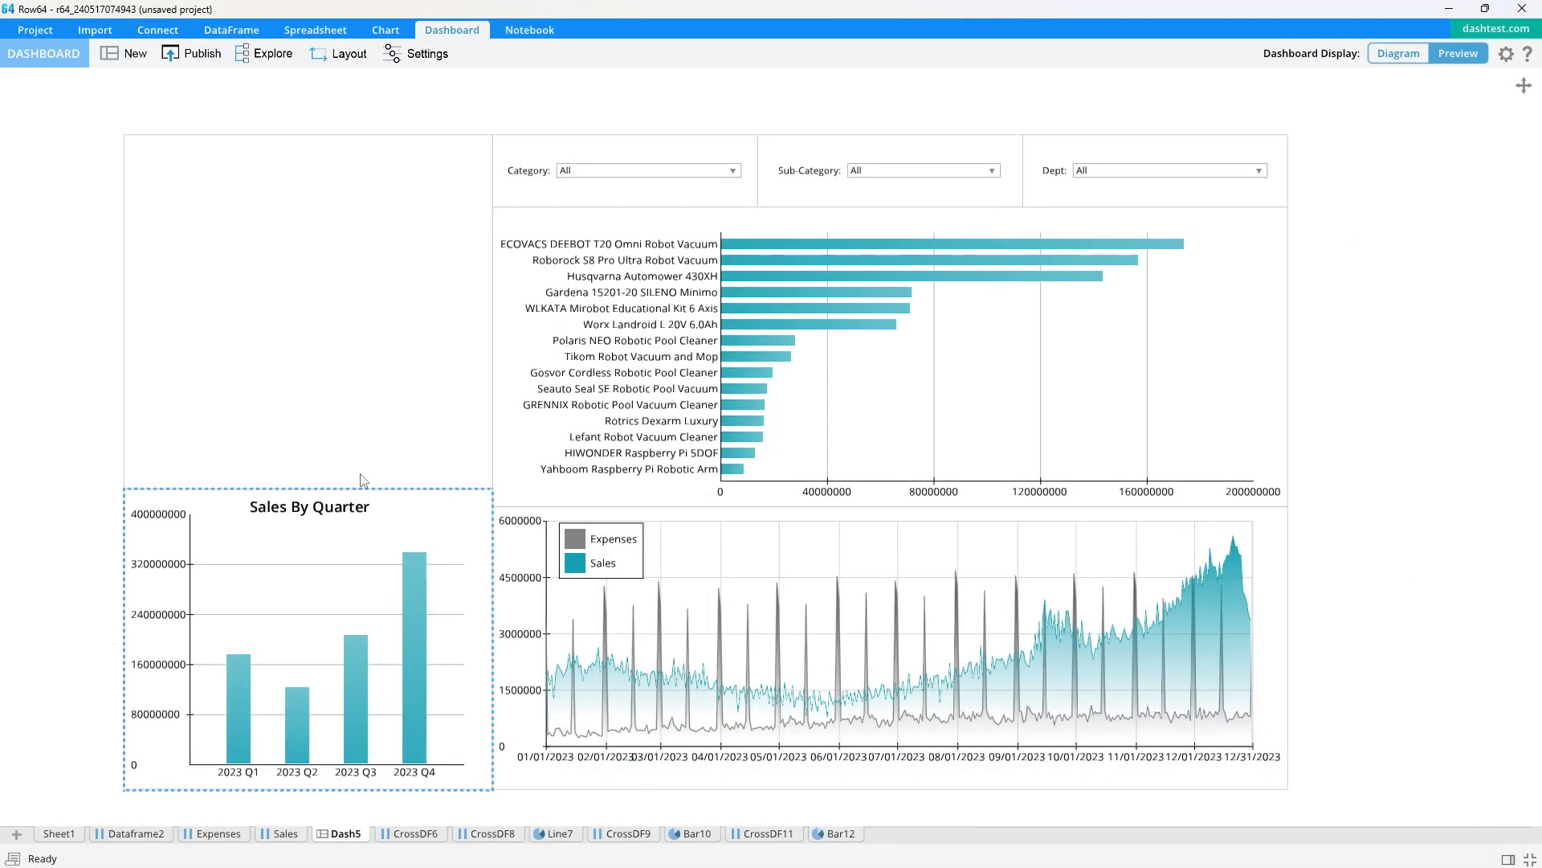
click(435, 56)
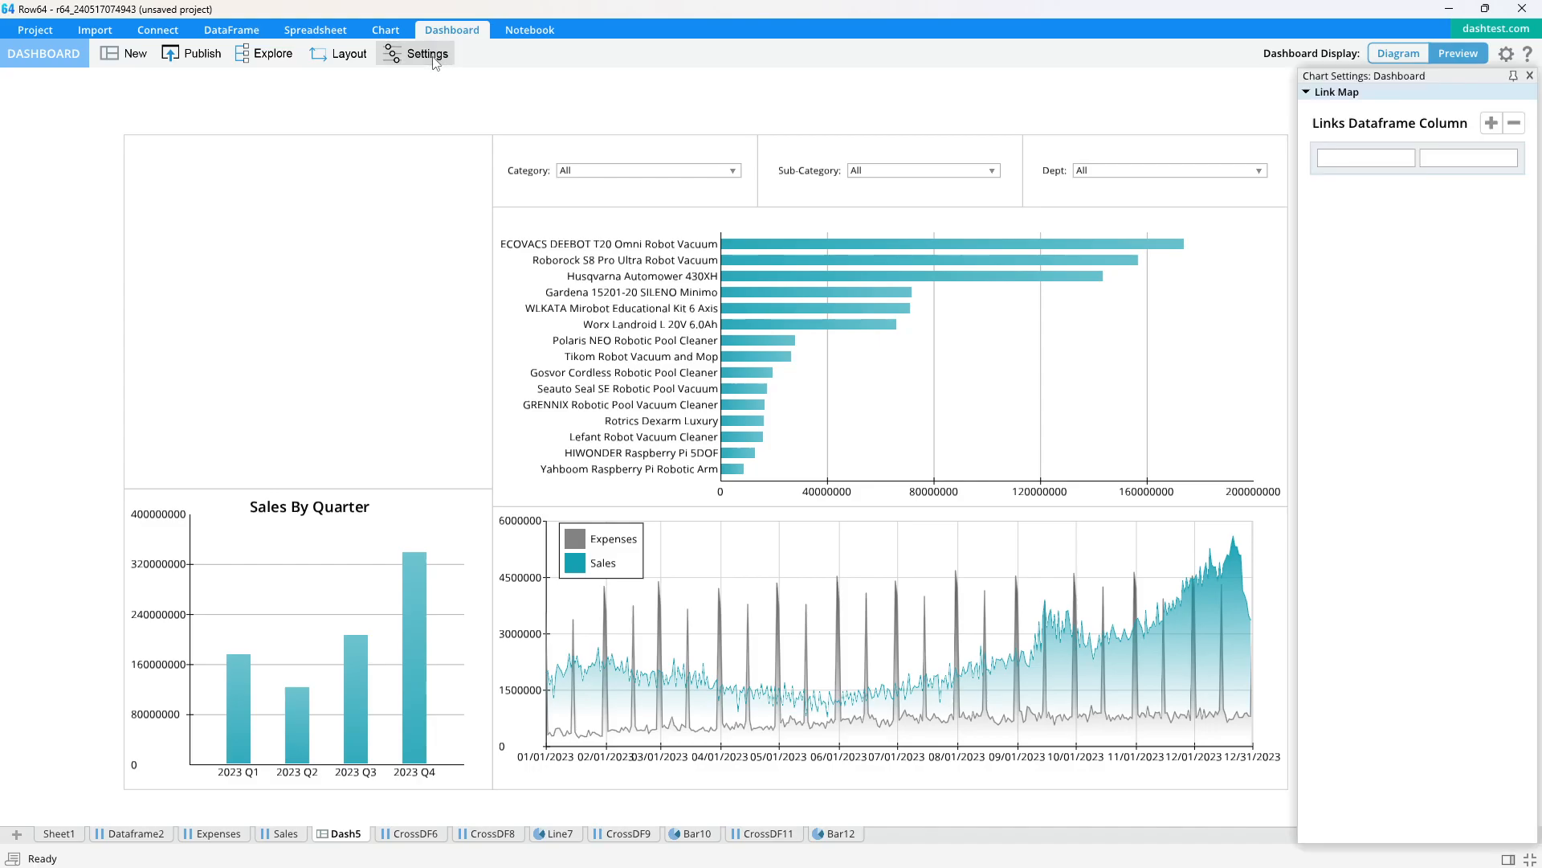
click(1495, 163)
click(1360, 185)
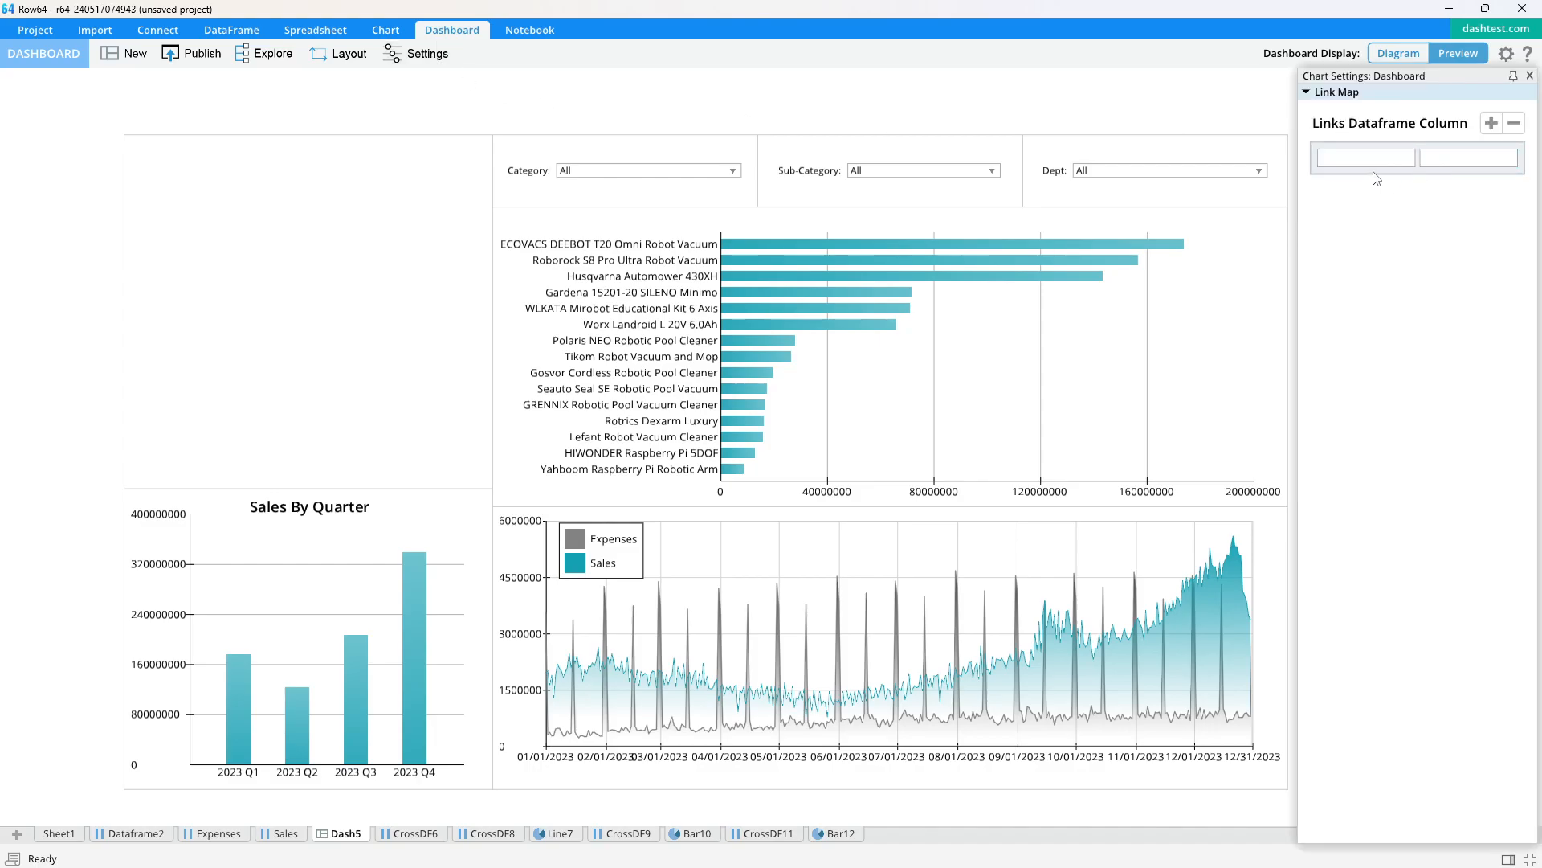
click(1530, 75)
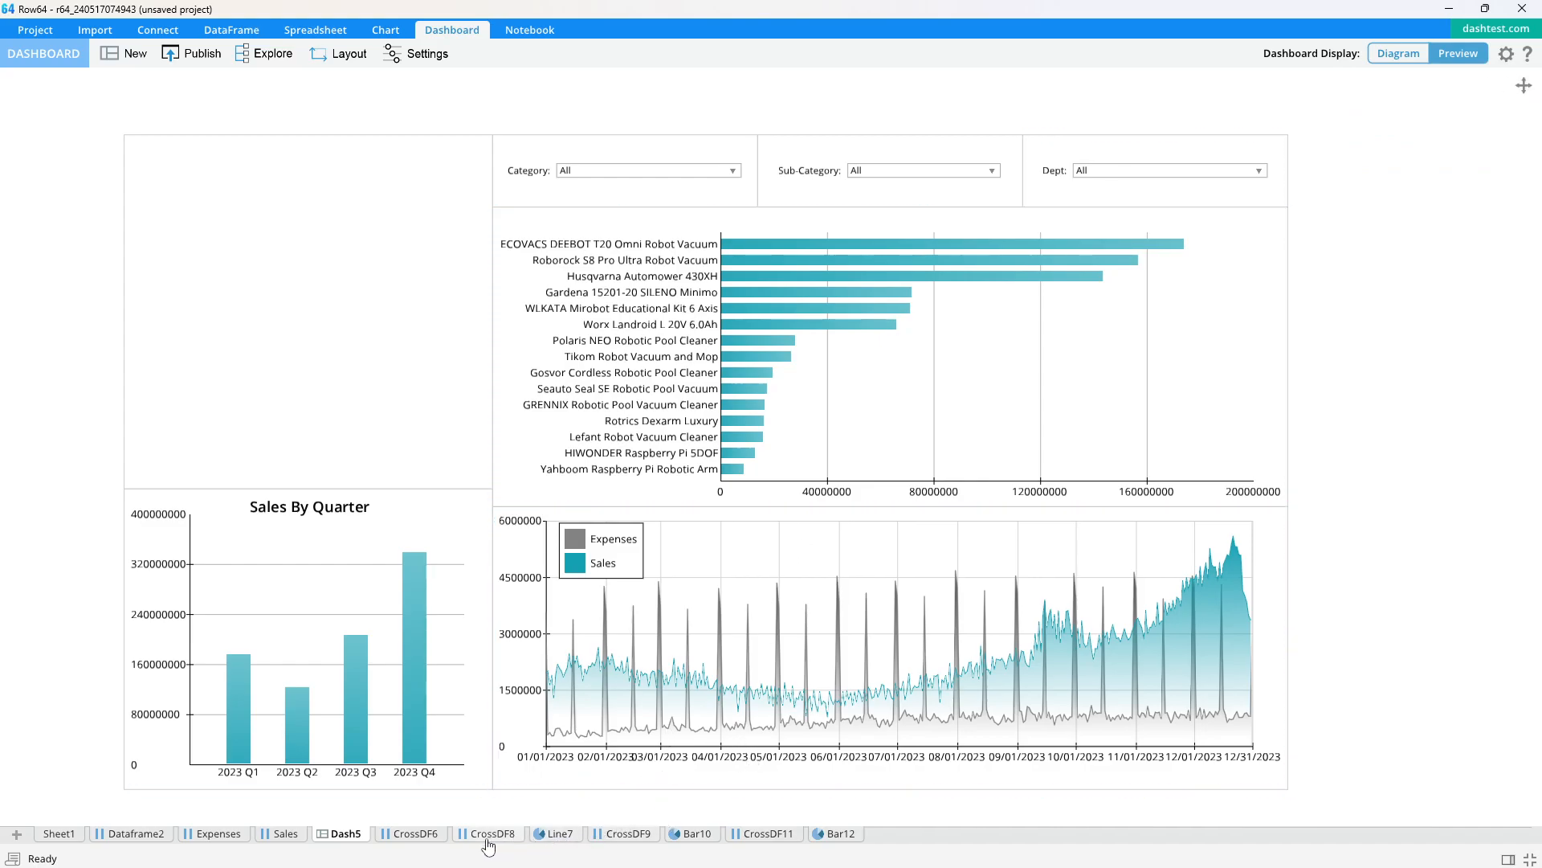
Step: Set the Quarter Year column of CrossDF9 as the first linked column in the dashboard's Link Map
click(629, 836)
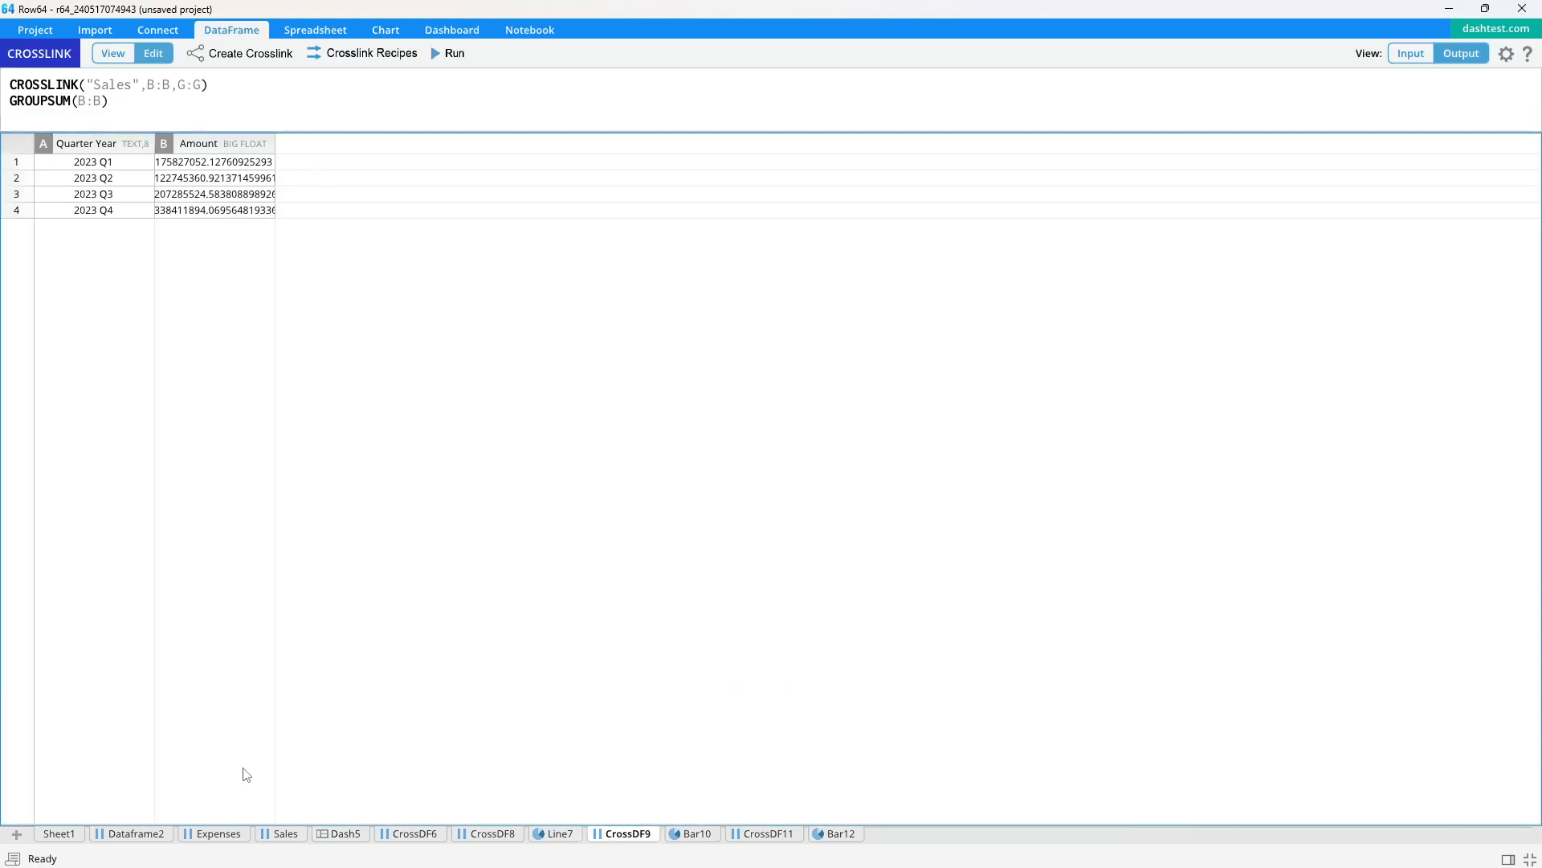
click(343, 839)
click(418, 54)
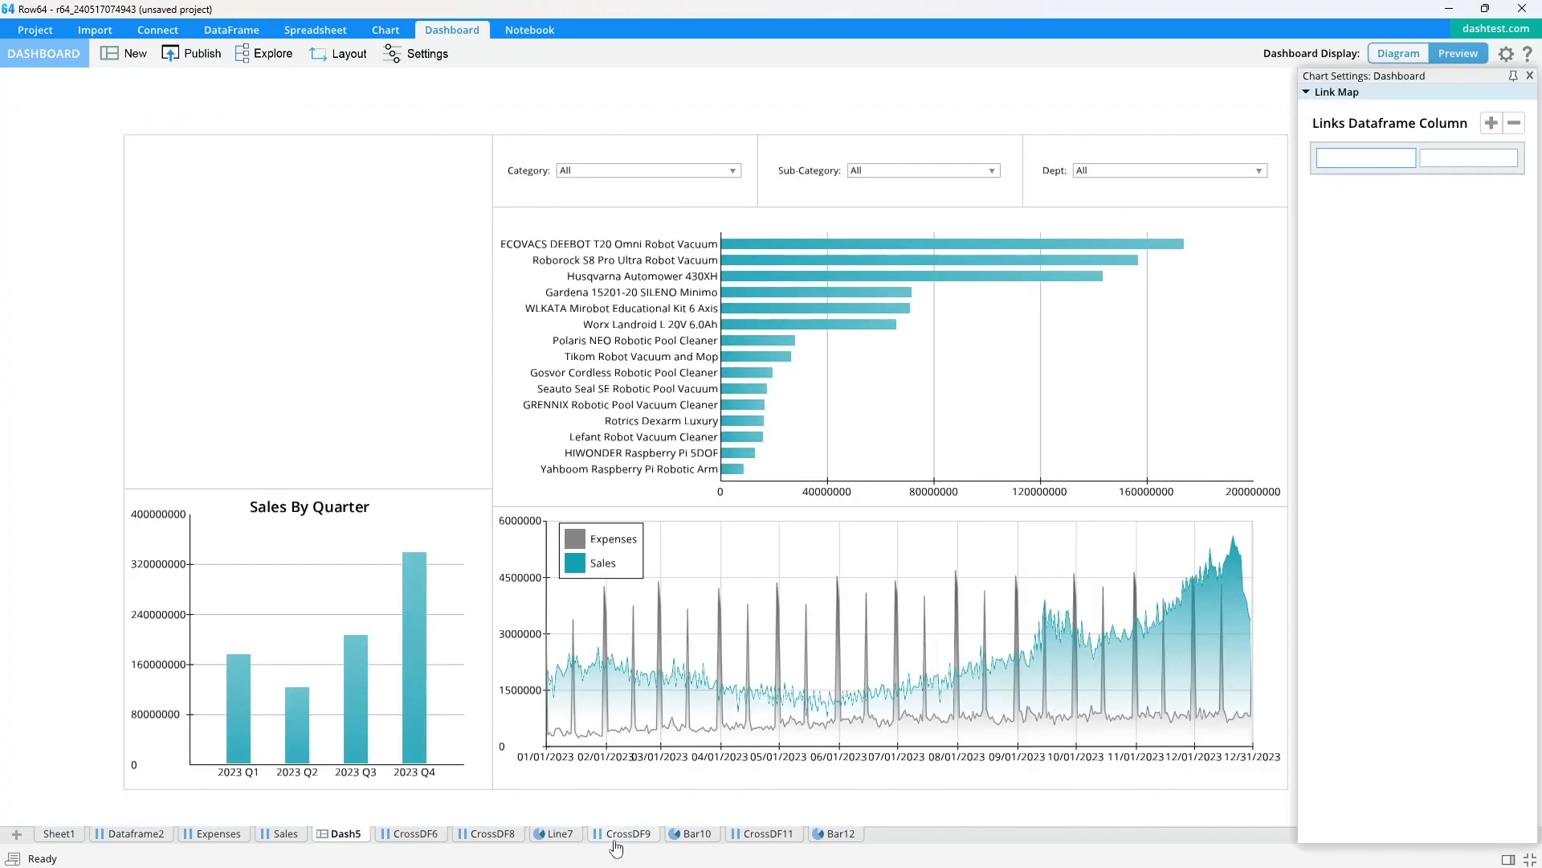
click(628, 834)
click(111, 147)
key(Return)
Step: Pair the linked quarter column with the Year Quarter column of the Expenses dataframe and close the Link Map settings
click(1445, 158)
click(222, 834)
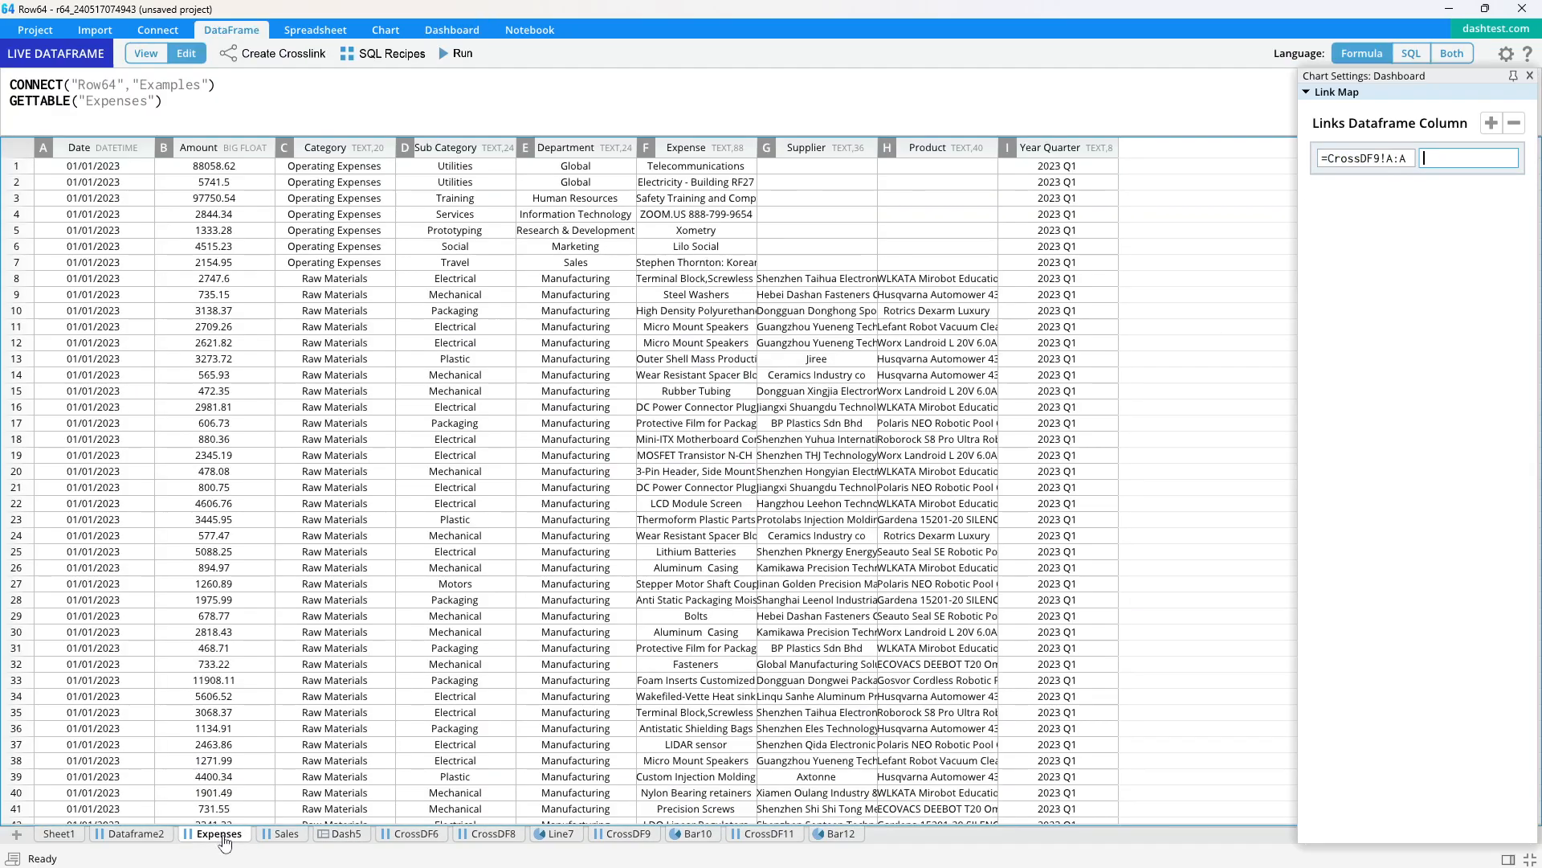
click(1056, 149)
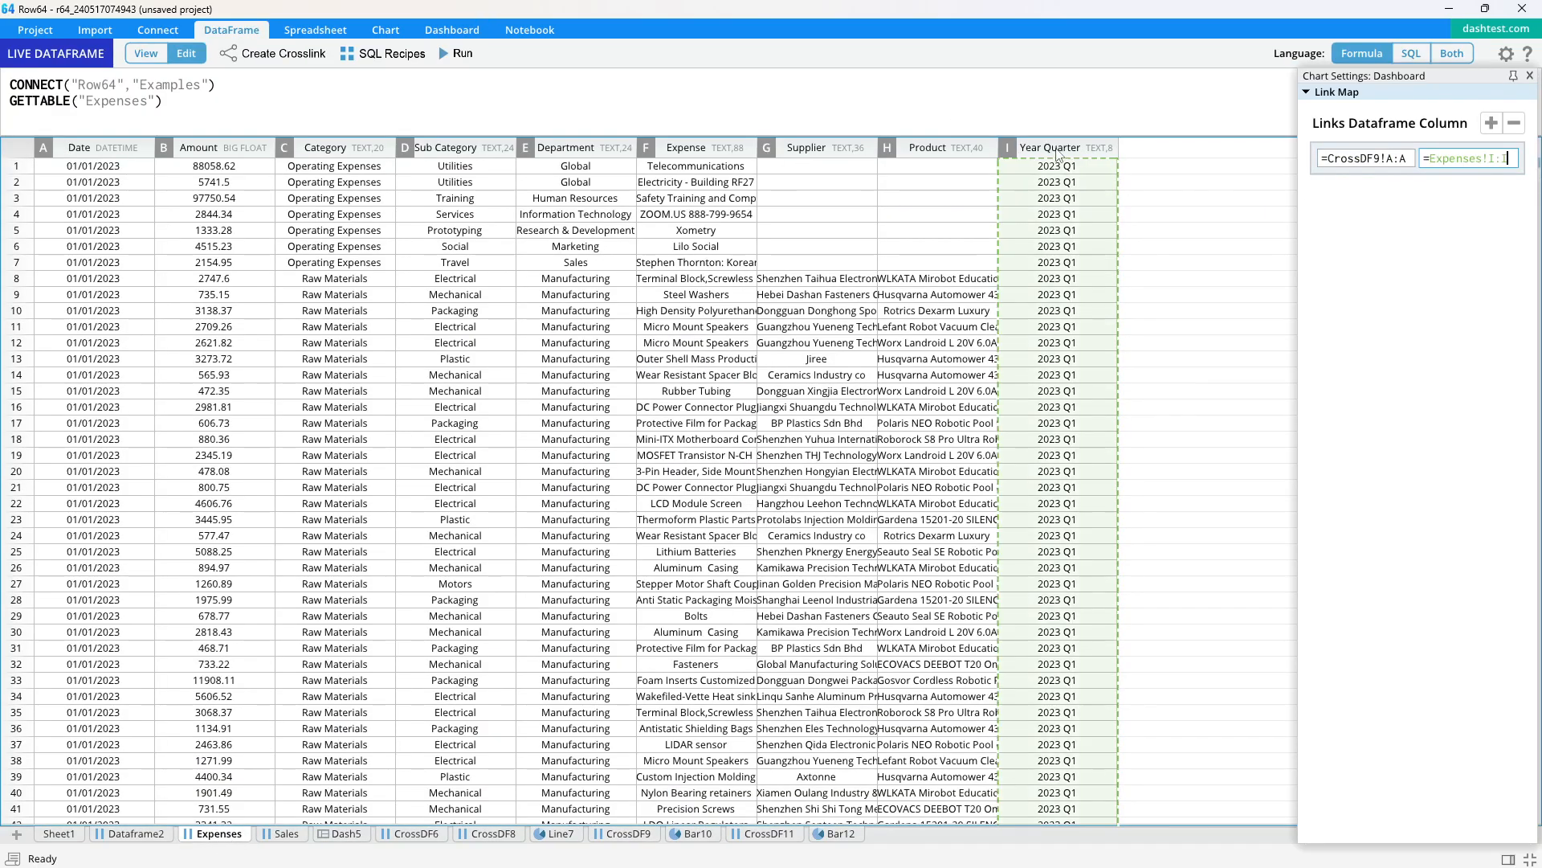
key(Return)
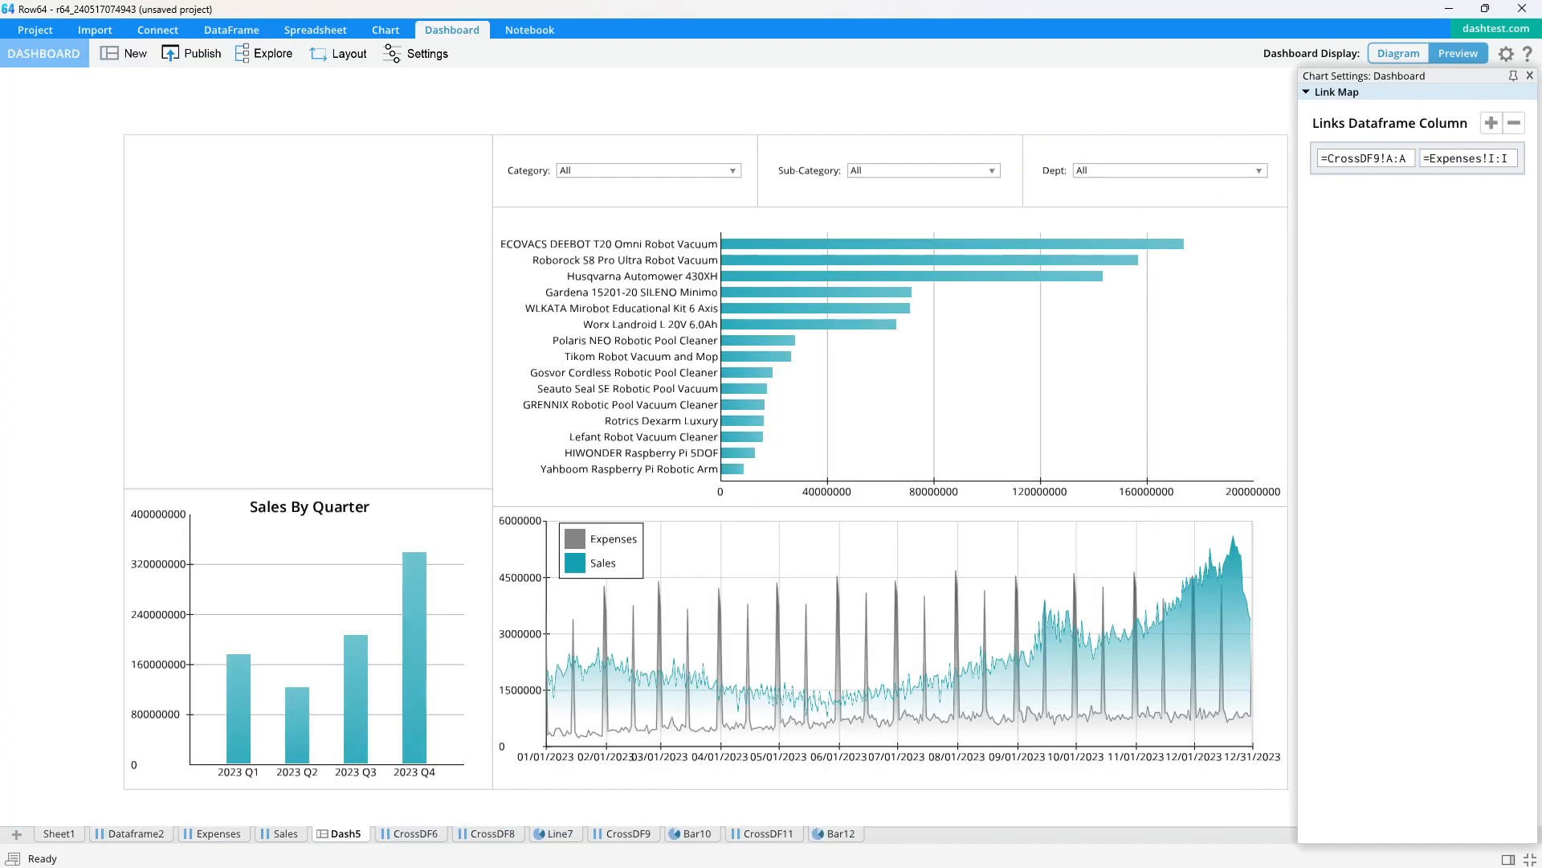
click(1529, 75)
Step: Republish the dashboard over profit-01 in the temp group and open it in the browser
click(193, 53)
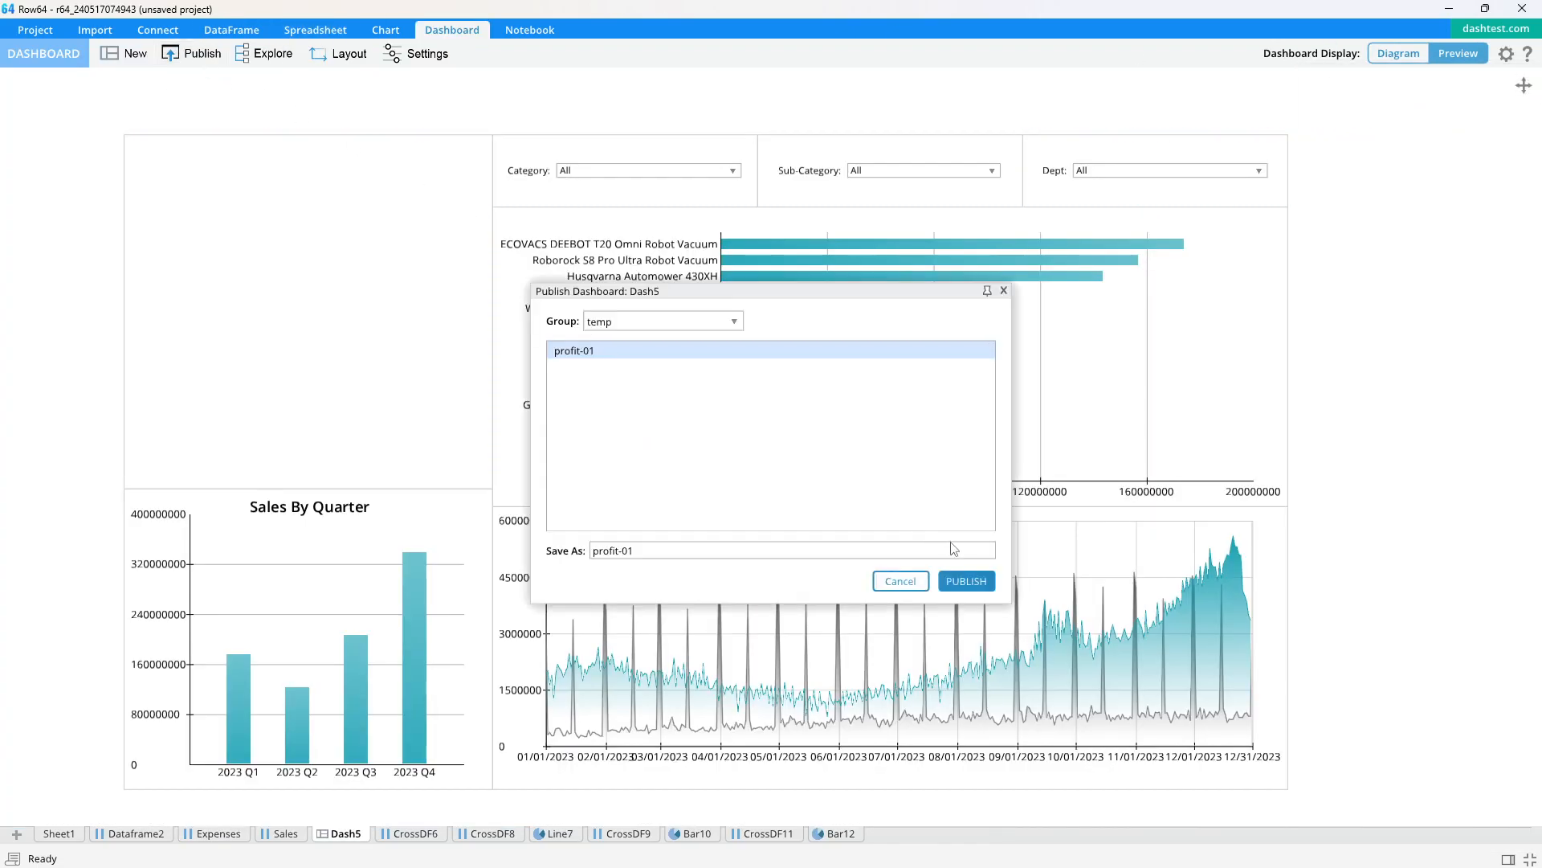
click(967, 580)
click(893, 411)
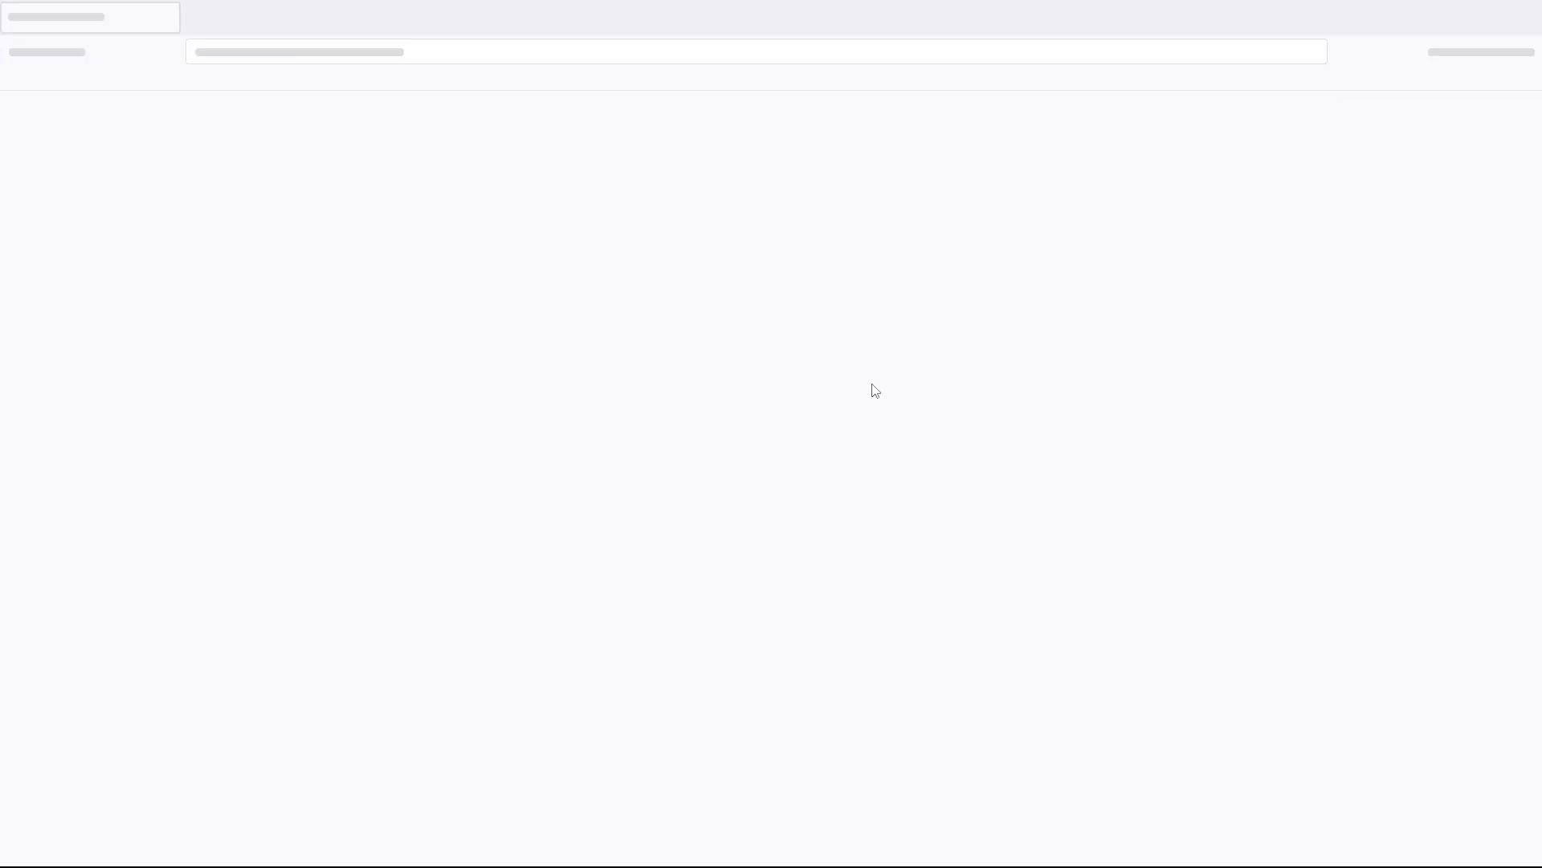
Step: Filter the published dashboard by the 2023 Q1 bar and by the 2023 Q2 bar of Sales By Quarter
click(145, 775)
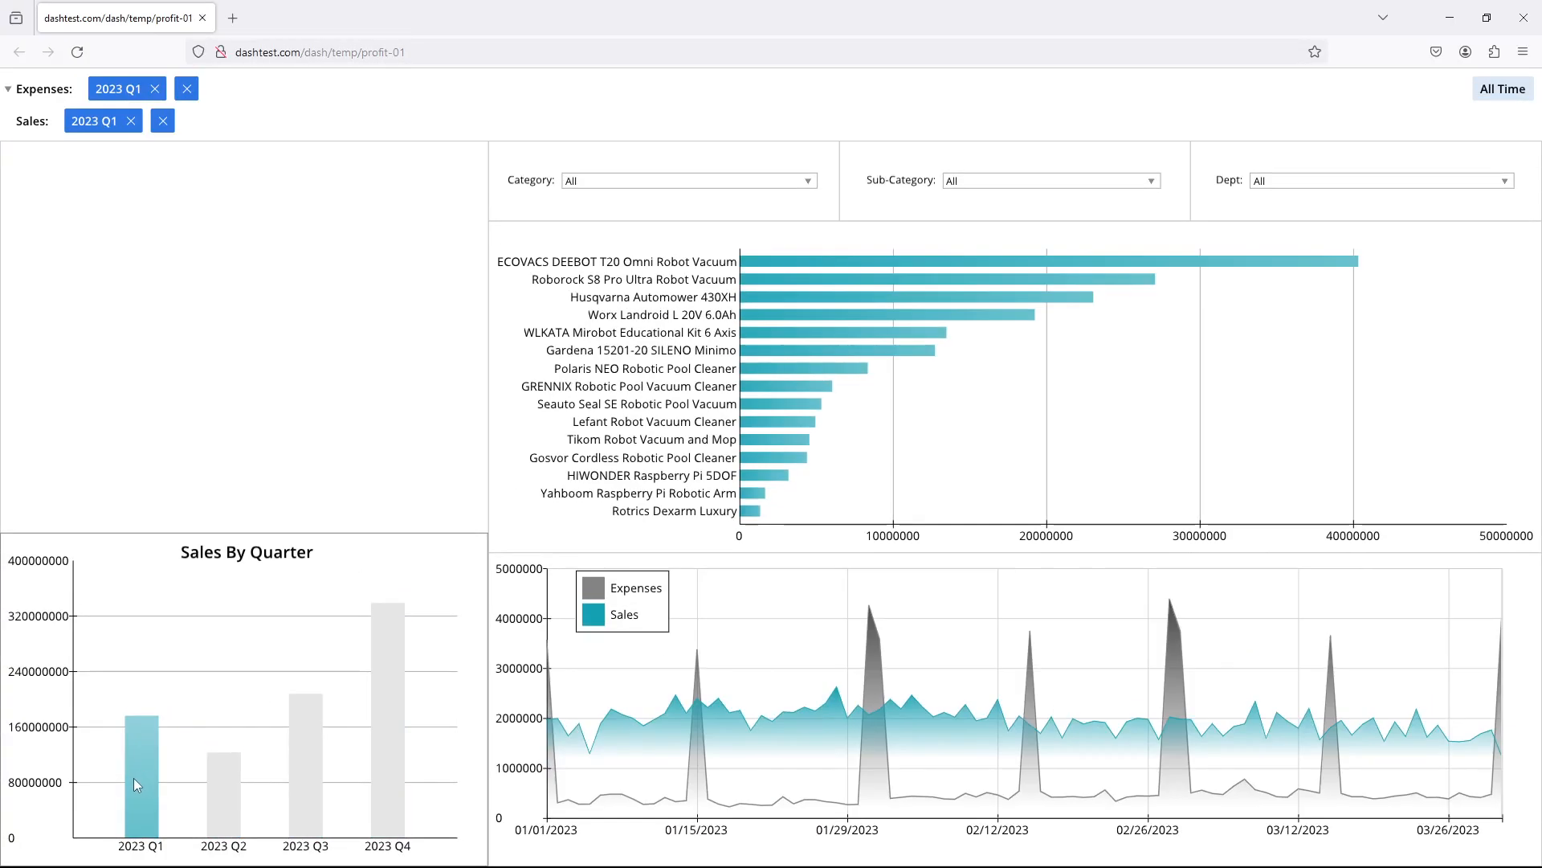
click(166, 786)
click(216, 784)
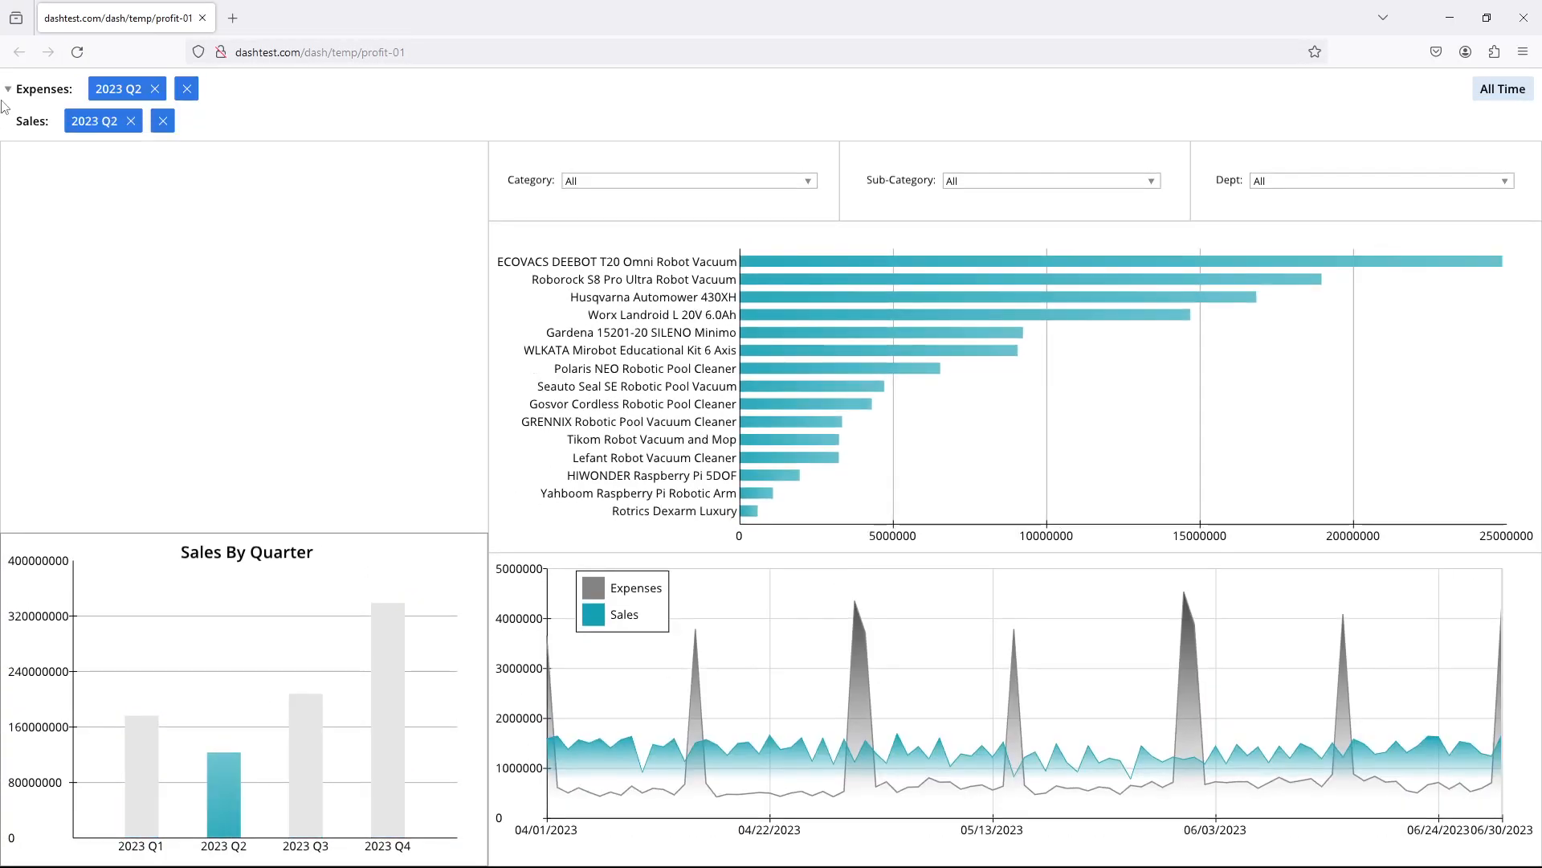
Step: Test the Sales By Quarter cross-filter by toggling the 2023 Q3 and Q2 bars, and filter by 2023 Q1 and Q2 together
click(304, 735)
click(305, 735)
click(307, 739)
click(307, 739)
click(235, 769)
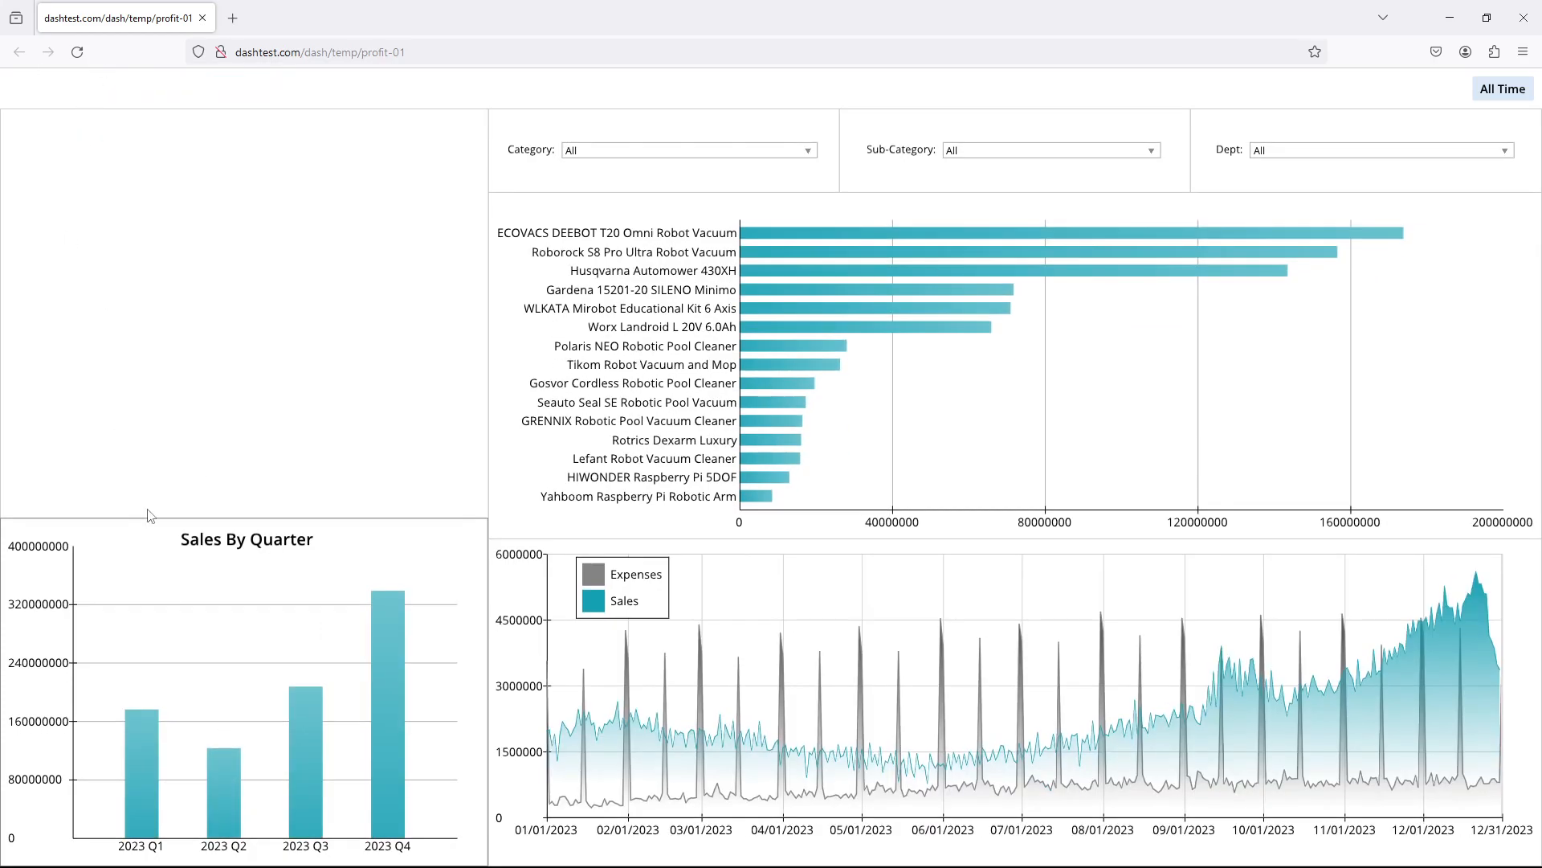
click(144, 767)
click(229, 771)
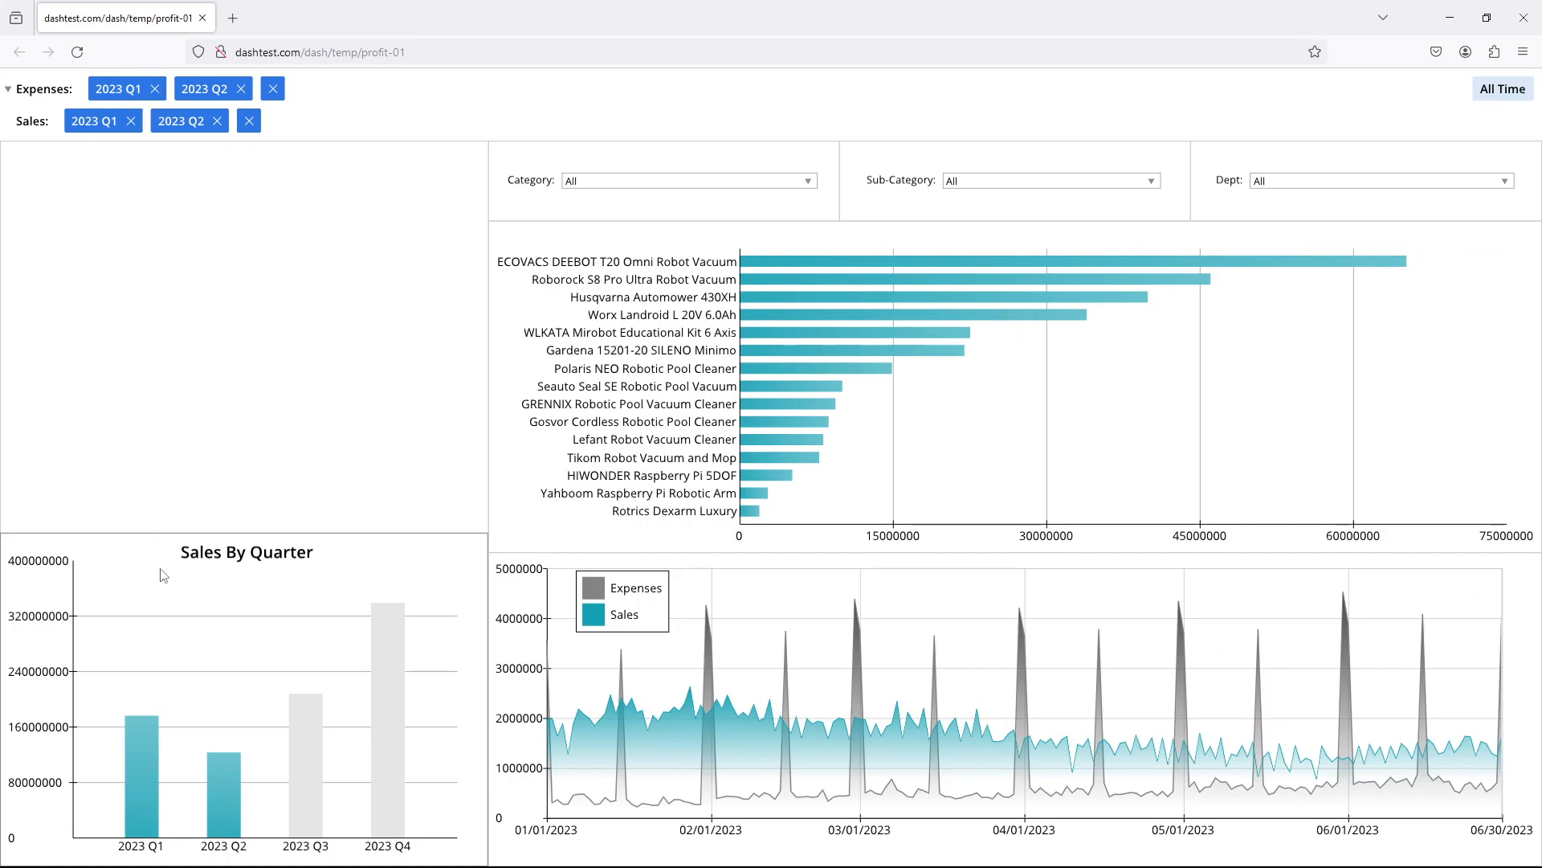
Step: Toggle the 2023 Q1 and 2023 Q2 bars until no quarter filter is applied to the published dashboard
click(140, 740)
click(220, 784)
click(223, 787)
click(227, 797)
click(136, 786)
click(144, 789)
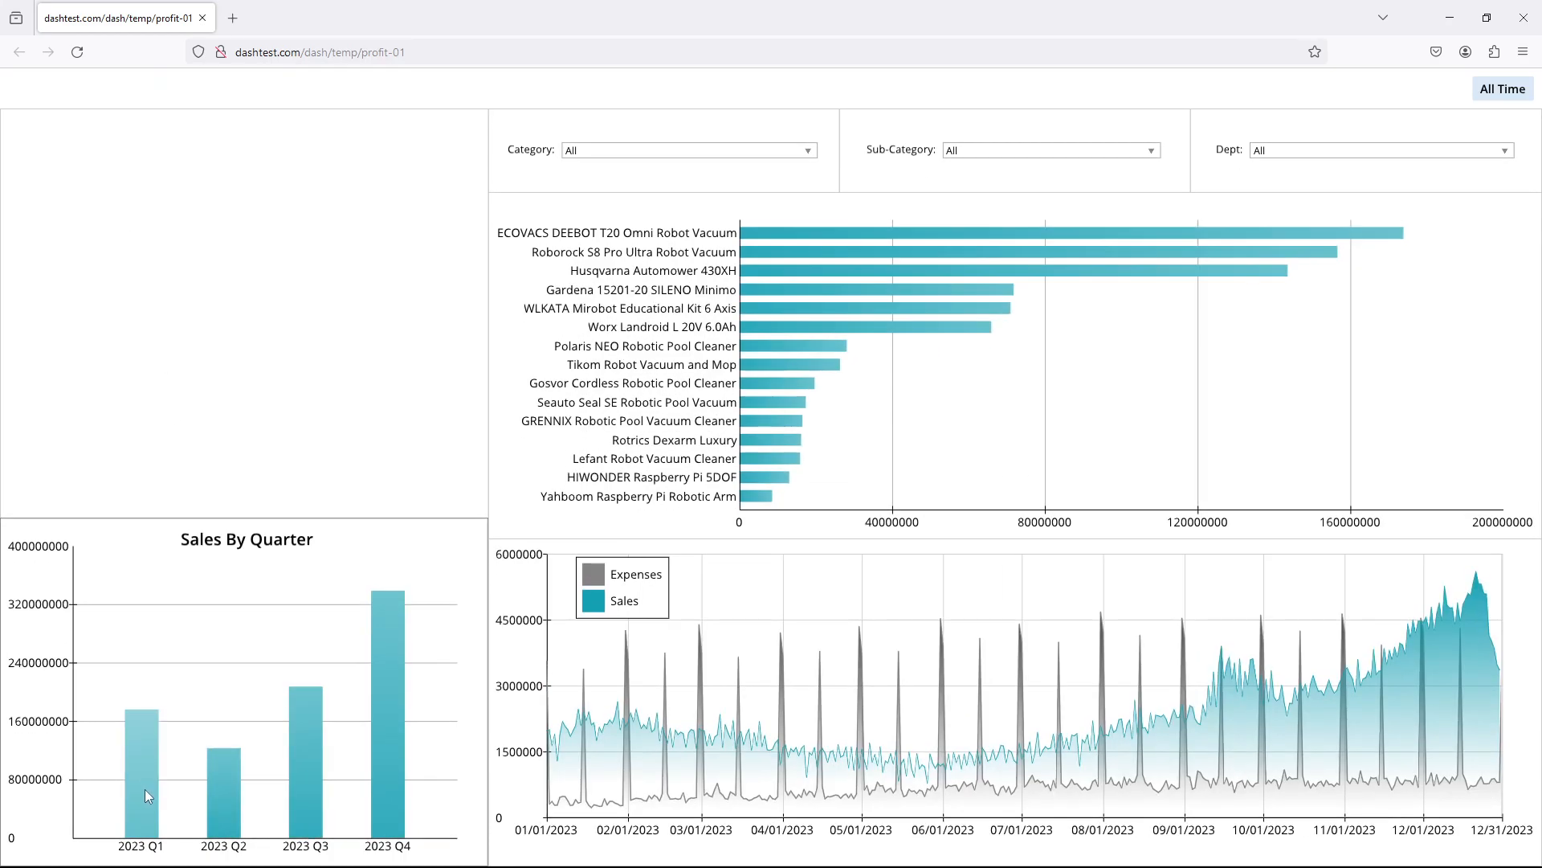
Step: Close the published dashboard, look at the finished example profit dashboard, and return to the Row64 project
click(1524, 17)
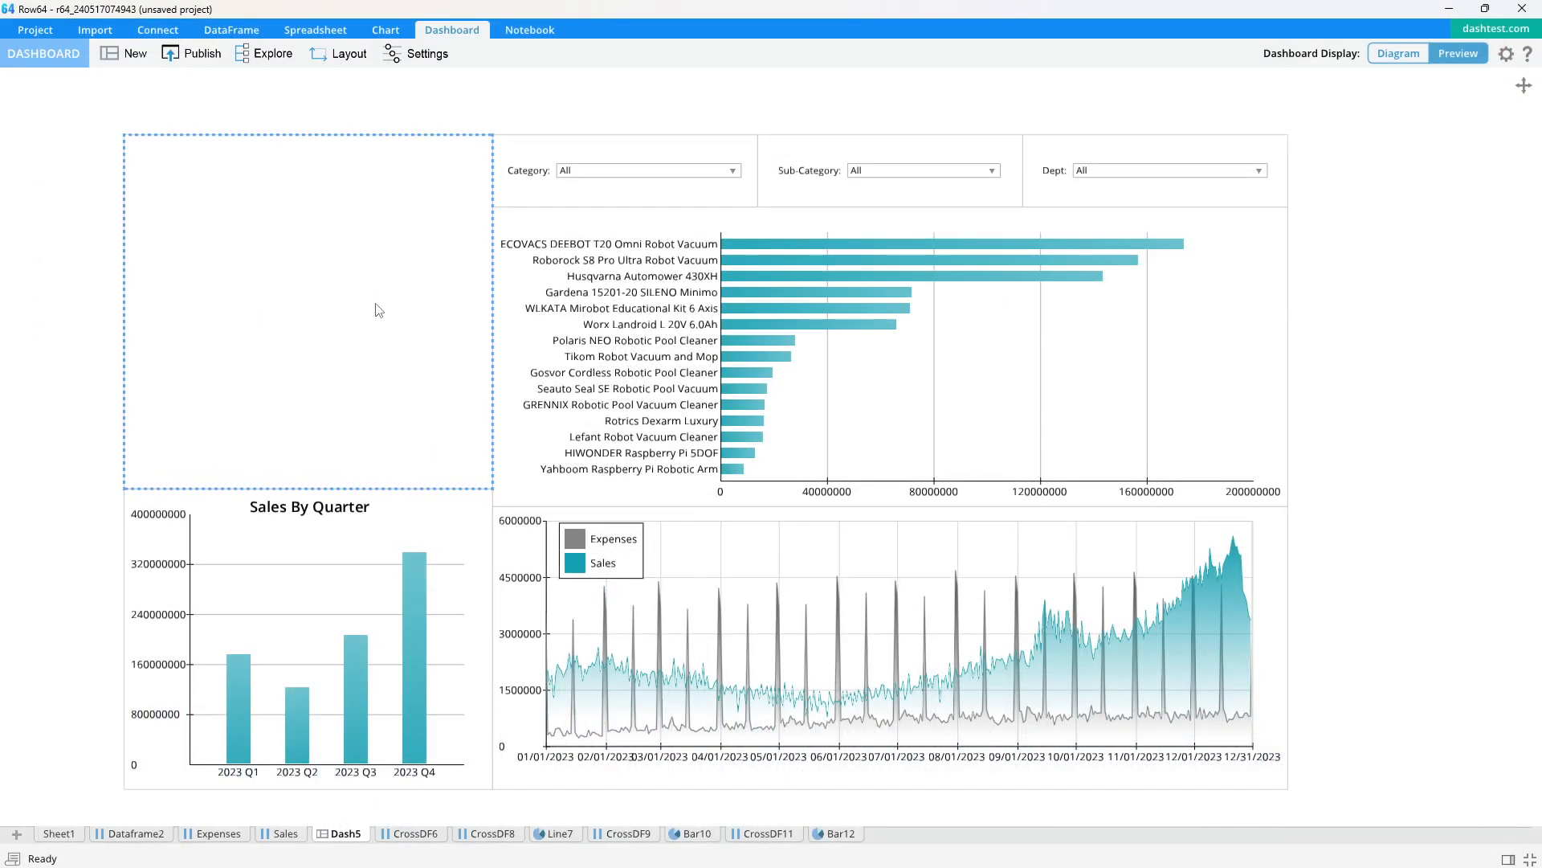
key(alt+Tab)
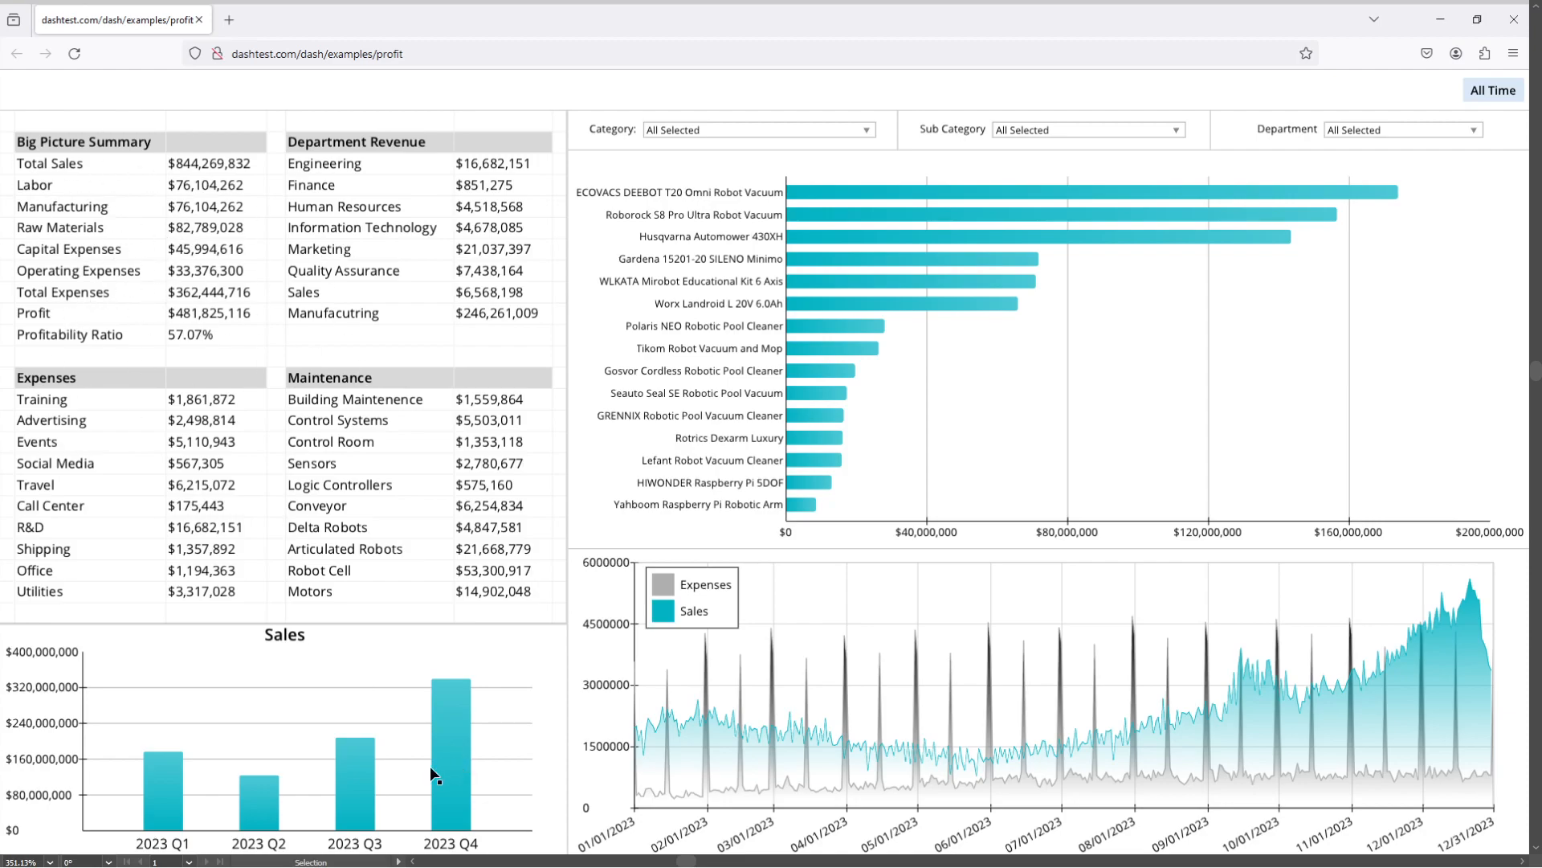
key(alt+Tab)
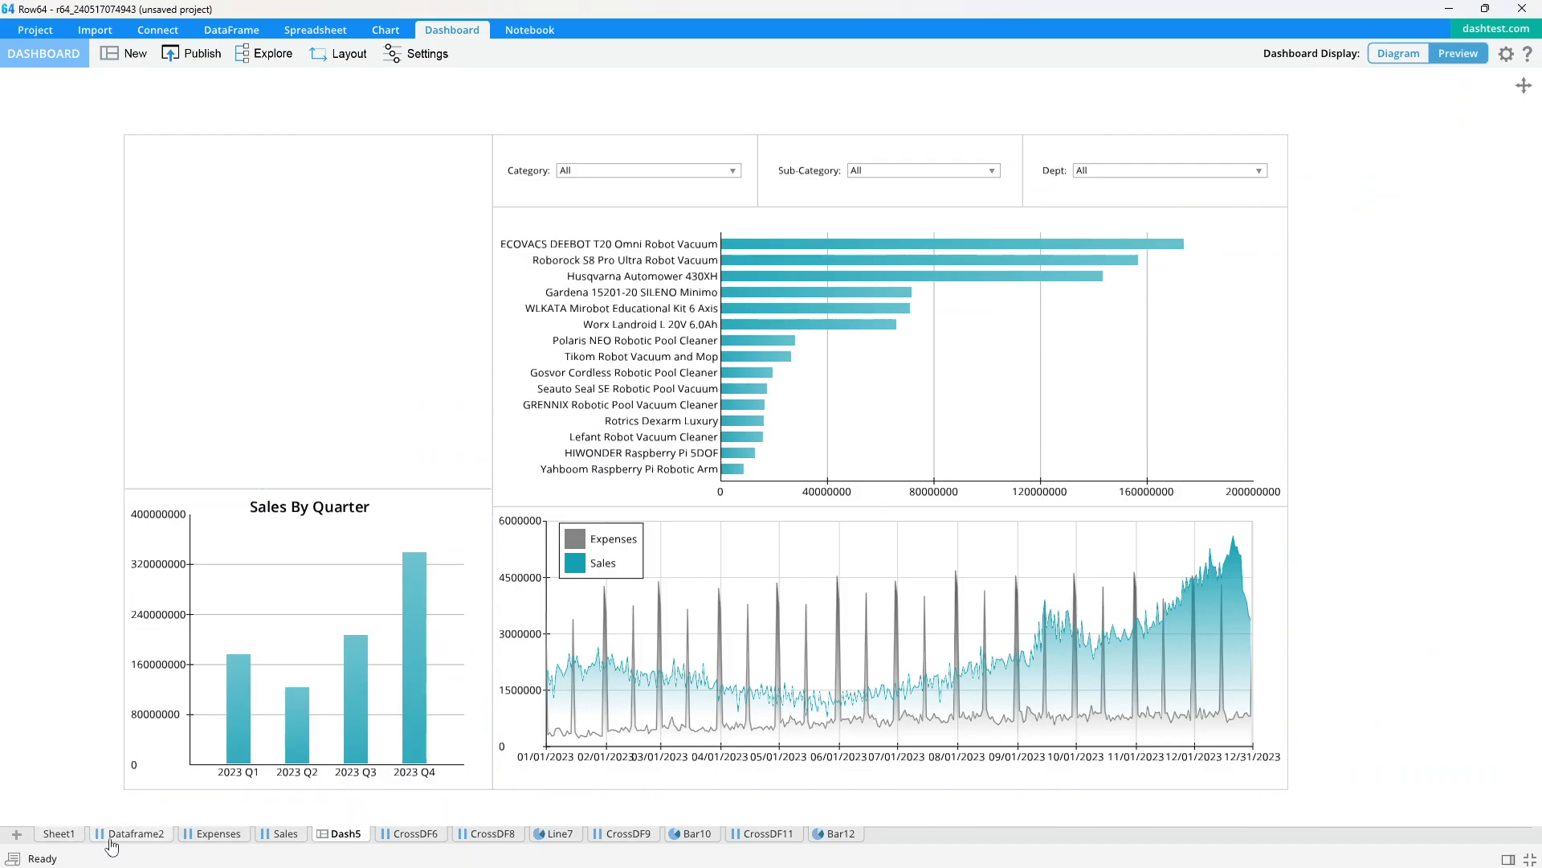
Step: Delete the empty Dataframe2 from the project and open Sheet1
right_click(135, 841)
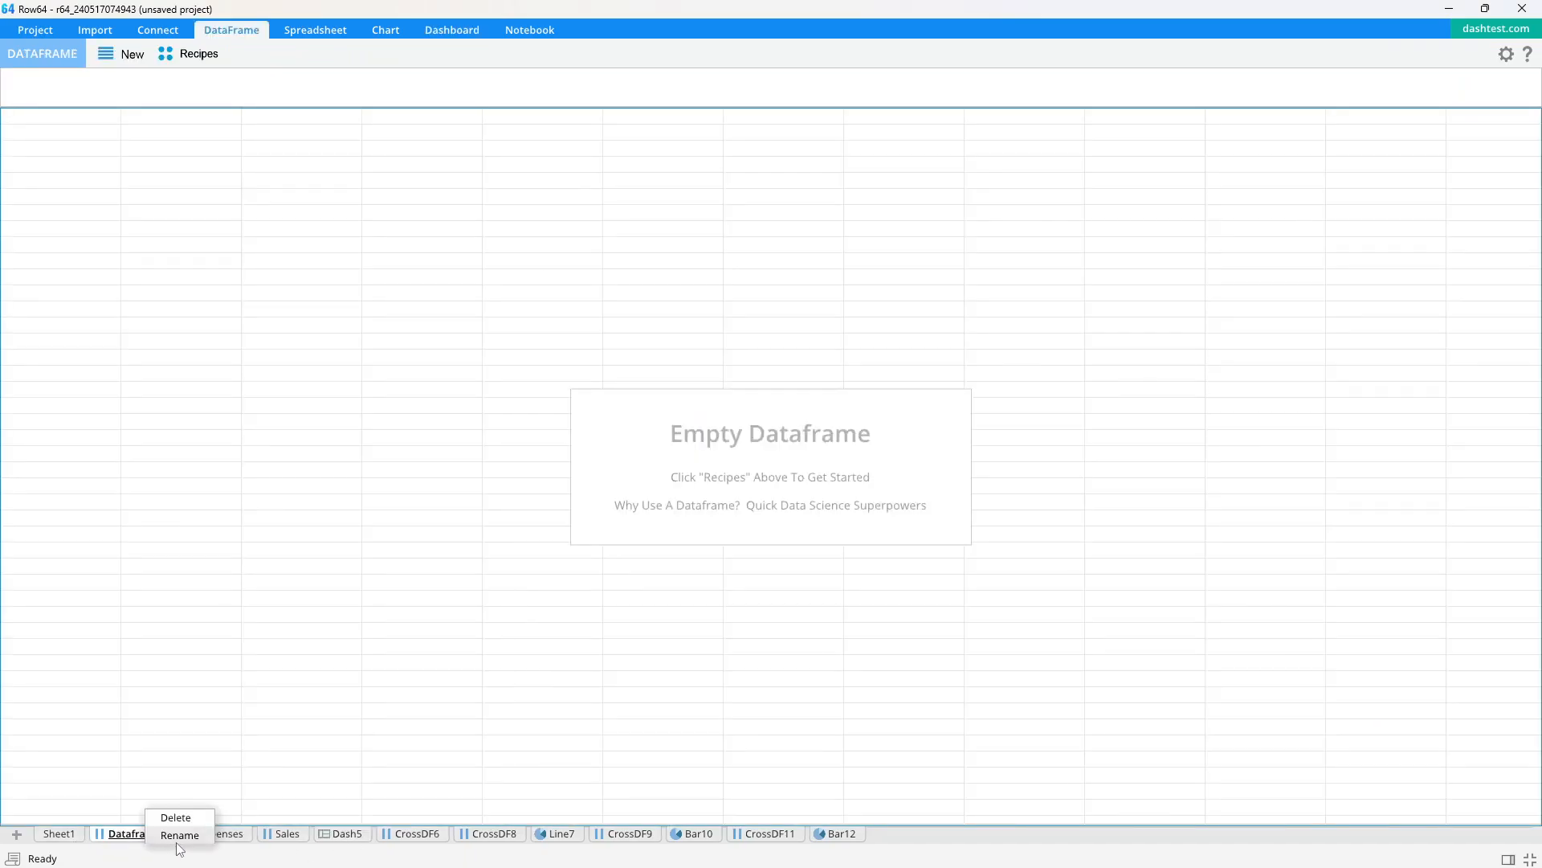
click(176, 817)
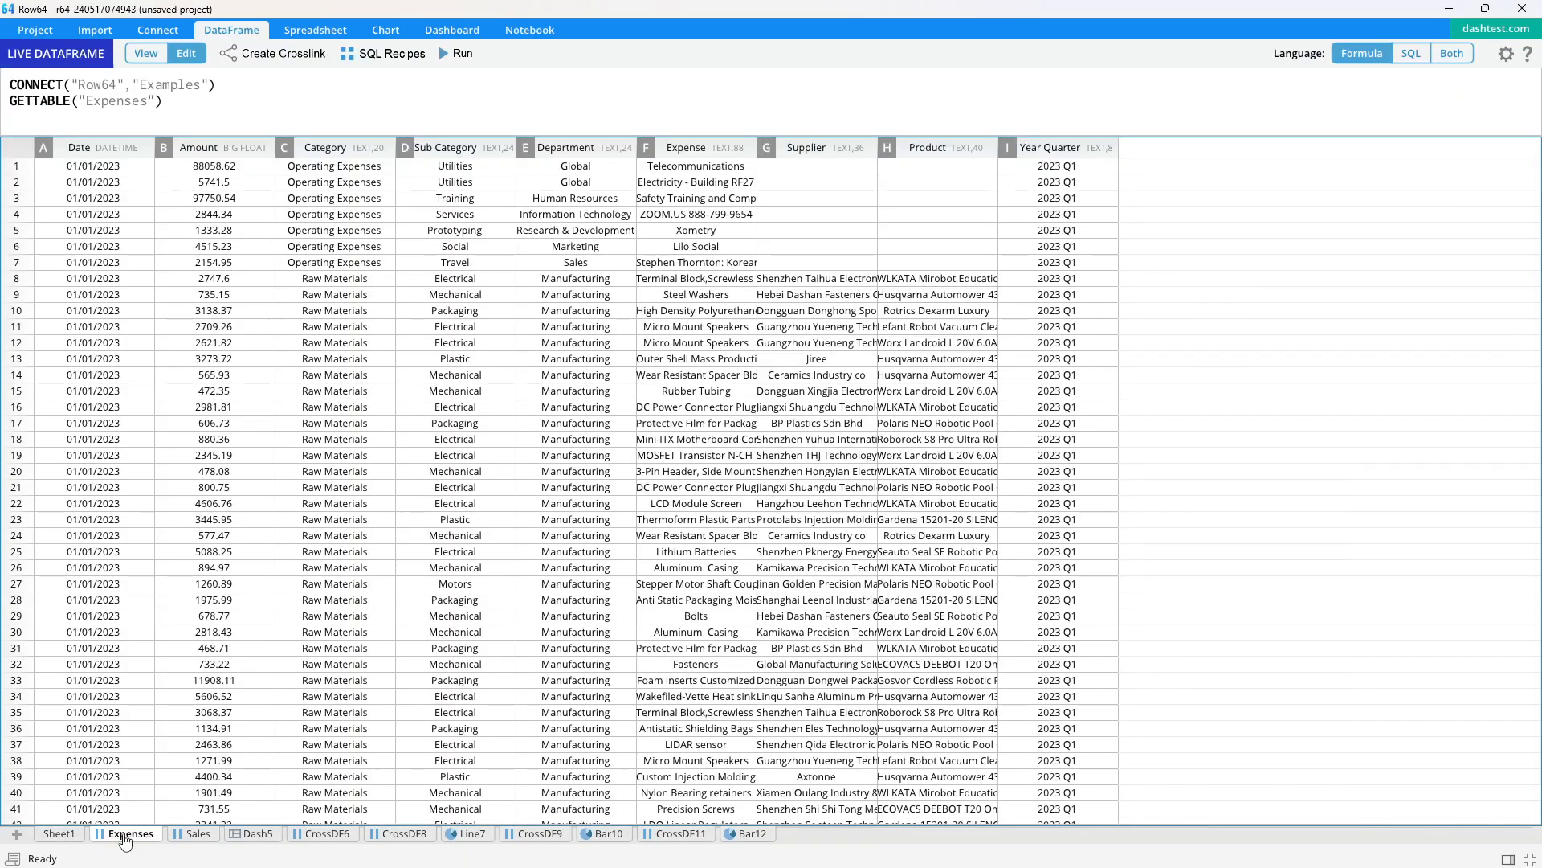
click(71, 839)
click(184, 219)
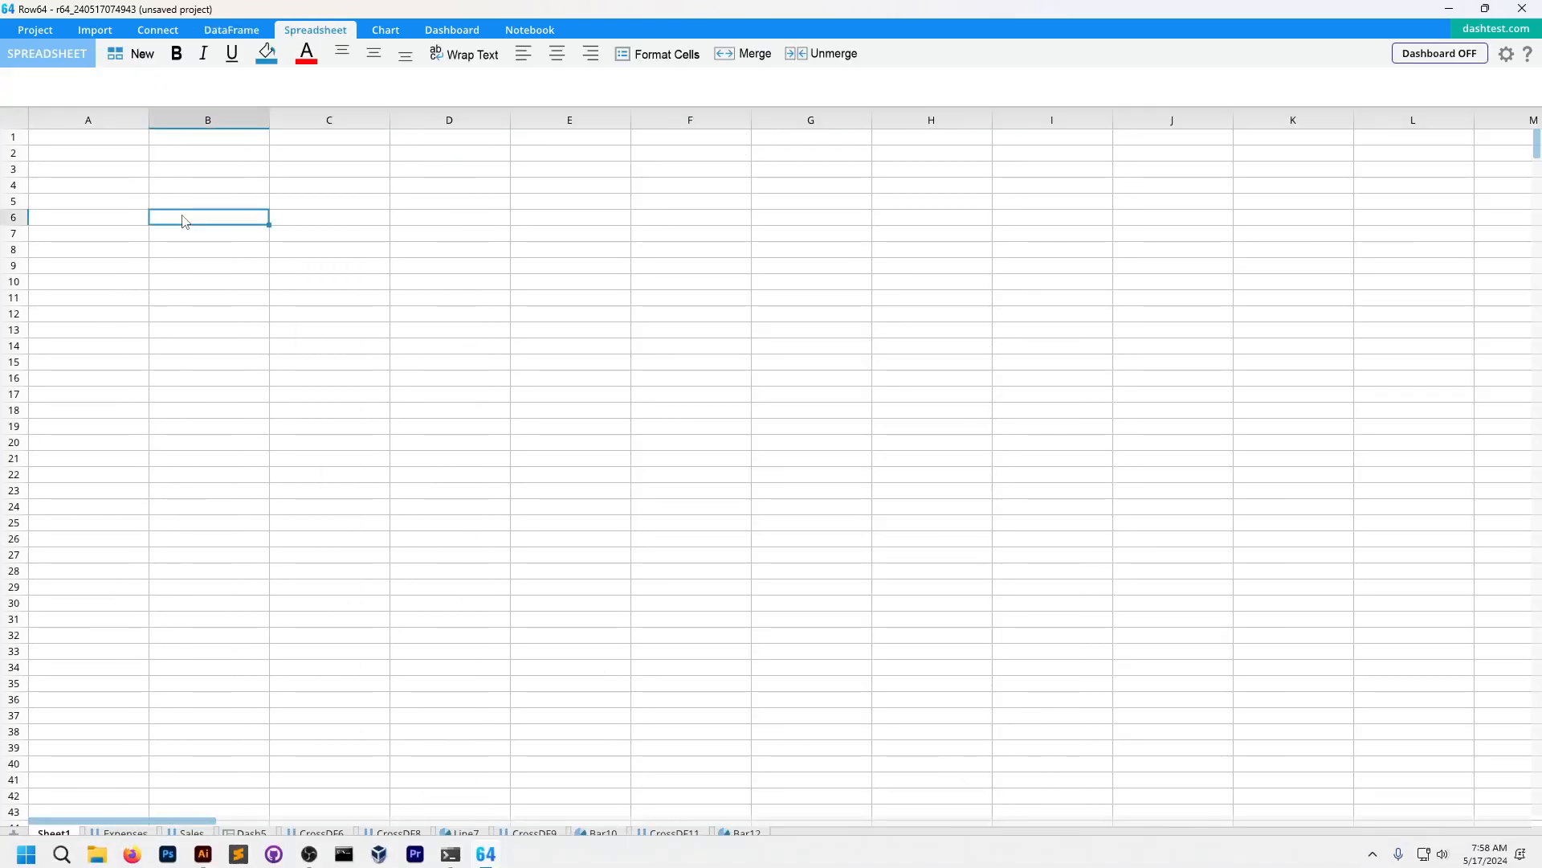
scroll(334, 162, up, 4)
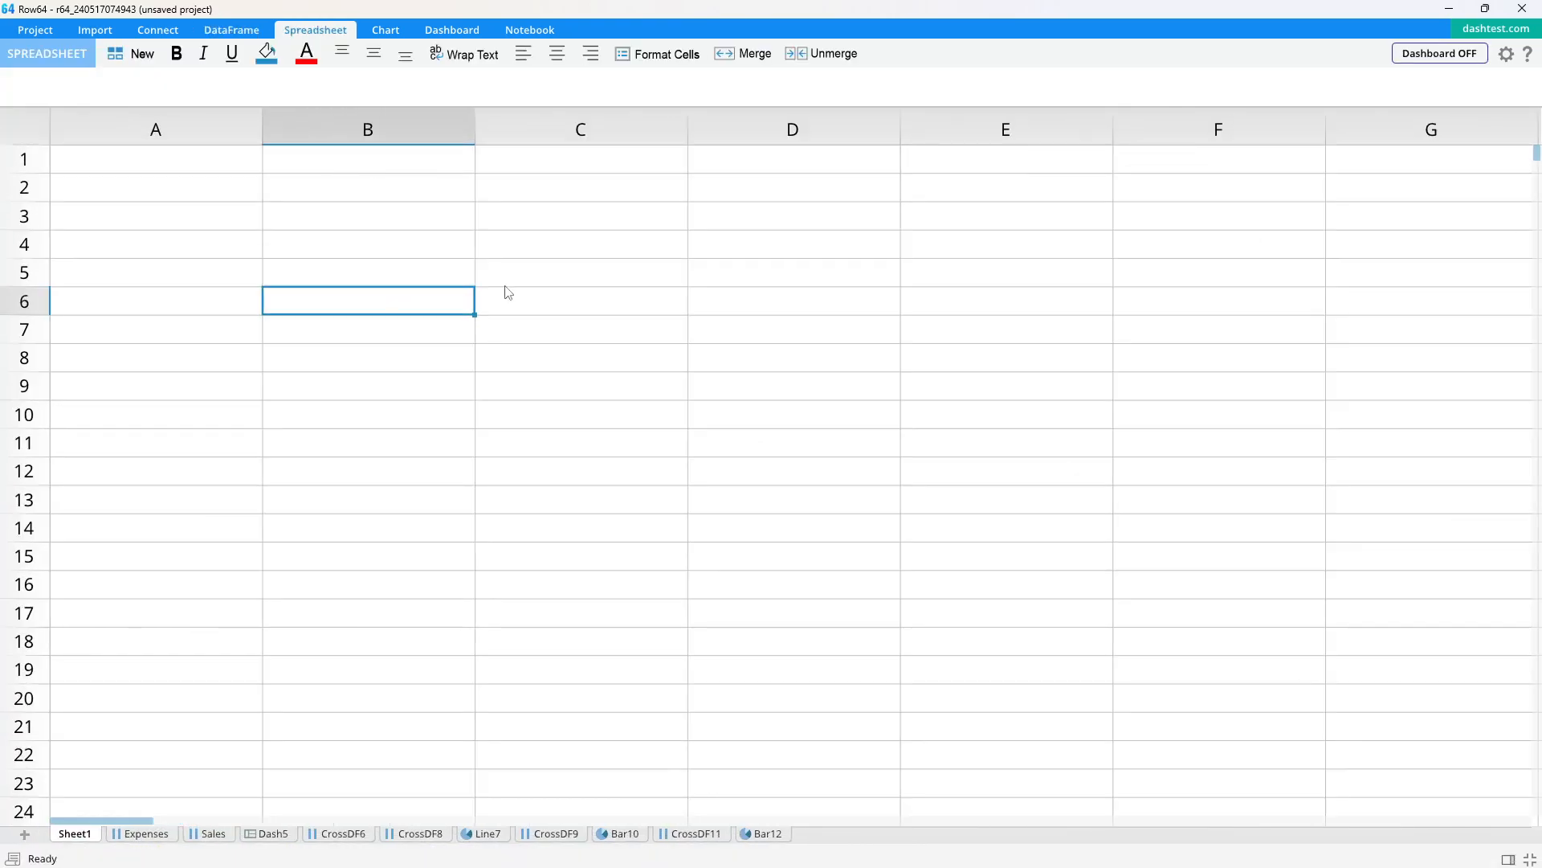
Step: Enter the heading Big Picture Summary in cell A3 of Sheet1
click(237, 228)
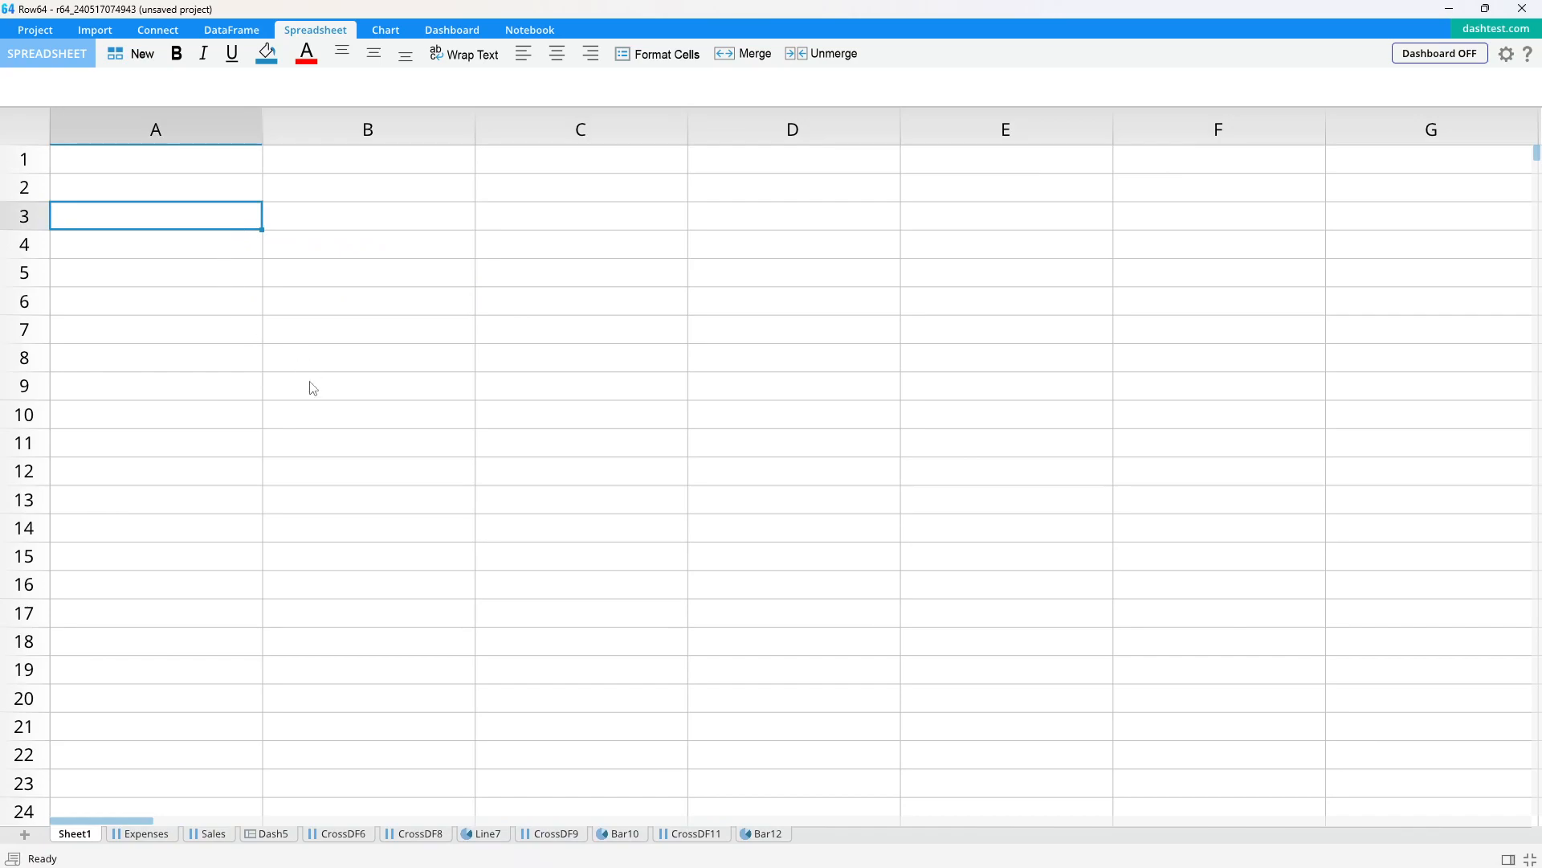
text(Big)
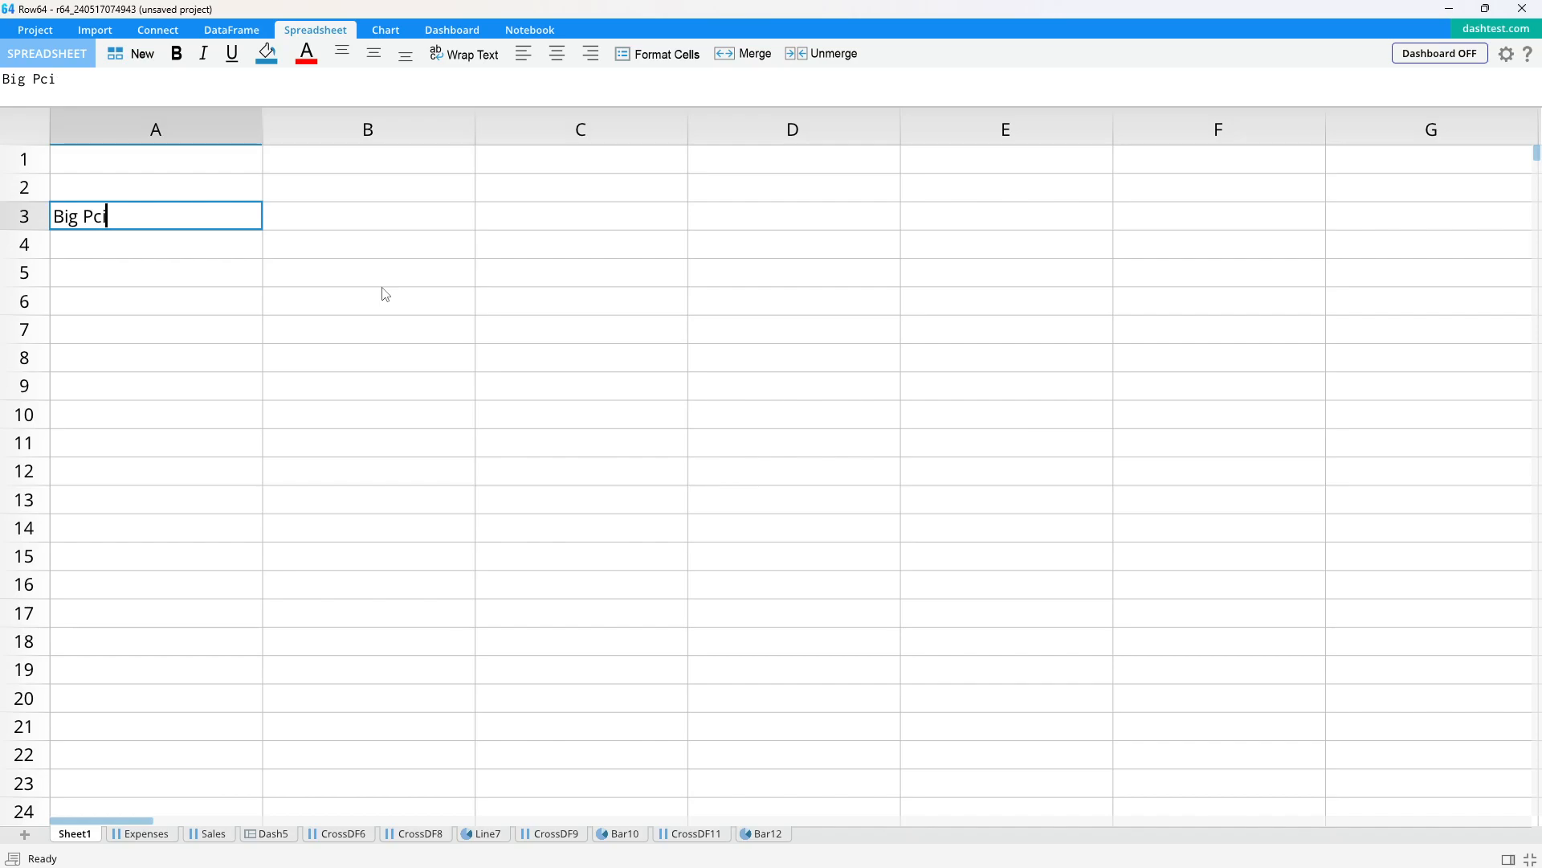
text( Picture Summary)
key(Return)
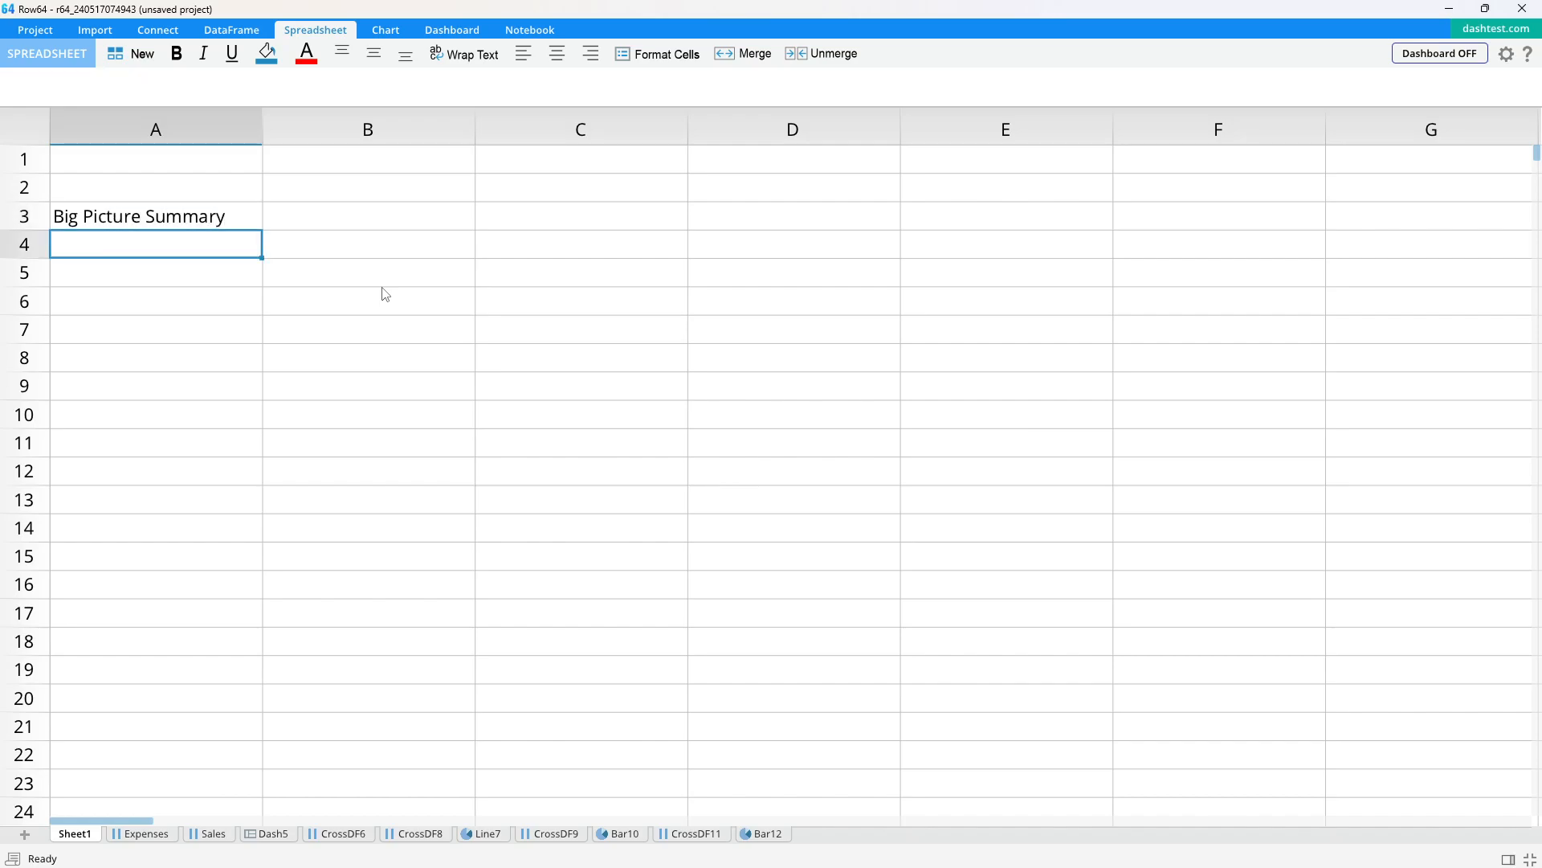
Step: Make the heading cells A3 and B3 bold and fill them with light gray CDCDCD
click(191, 213)
click(284, 209)
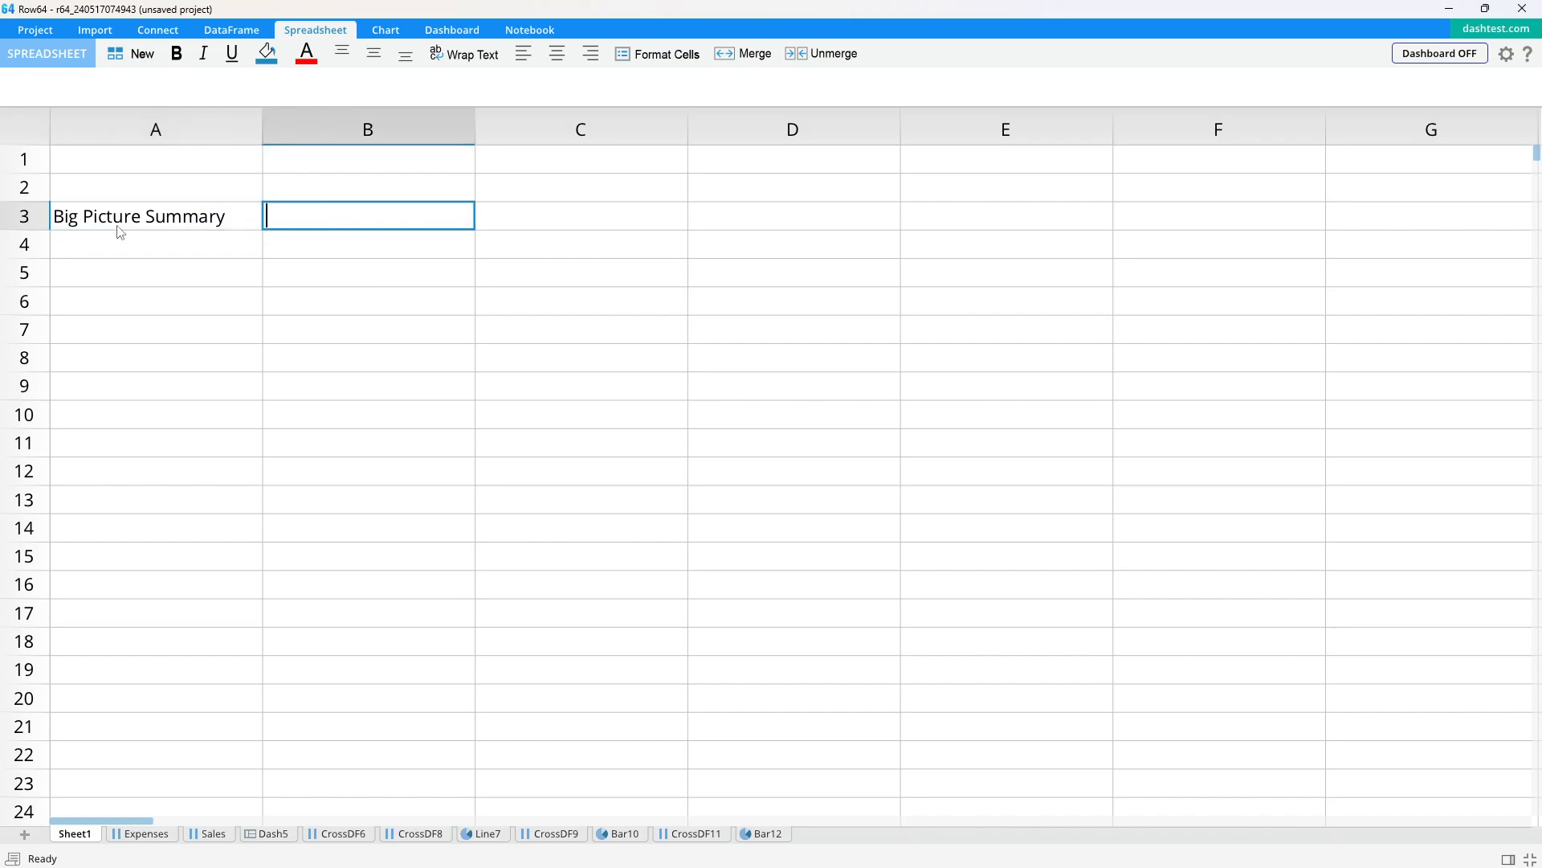
drag(117, 226, 338, 217)
click(177, 53)
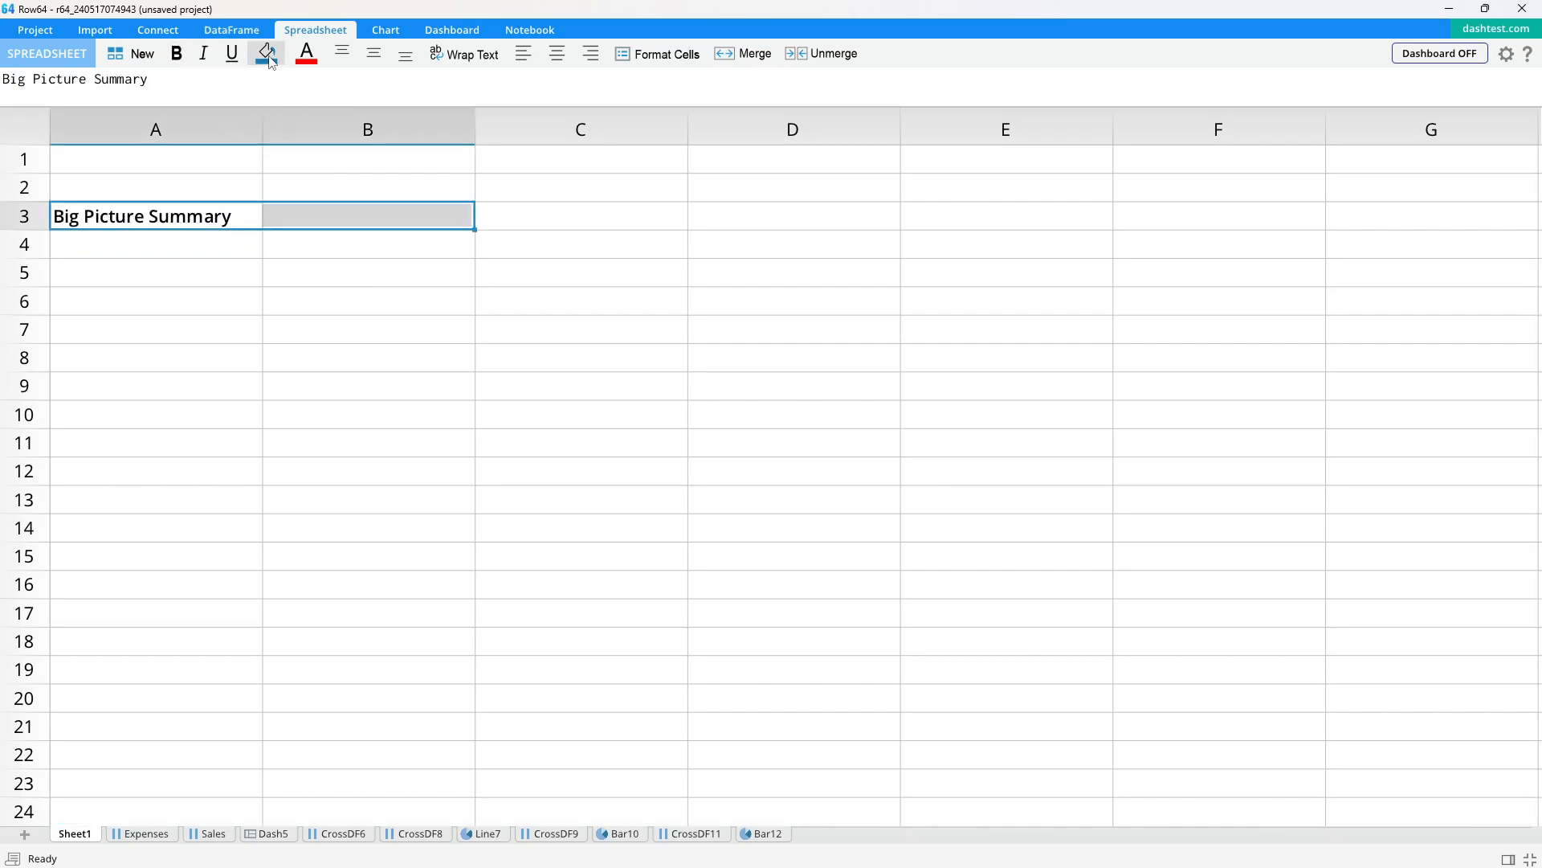
click(267, 54)
drag(292, 127, 257, 118)
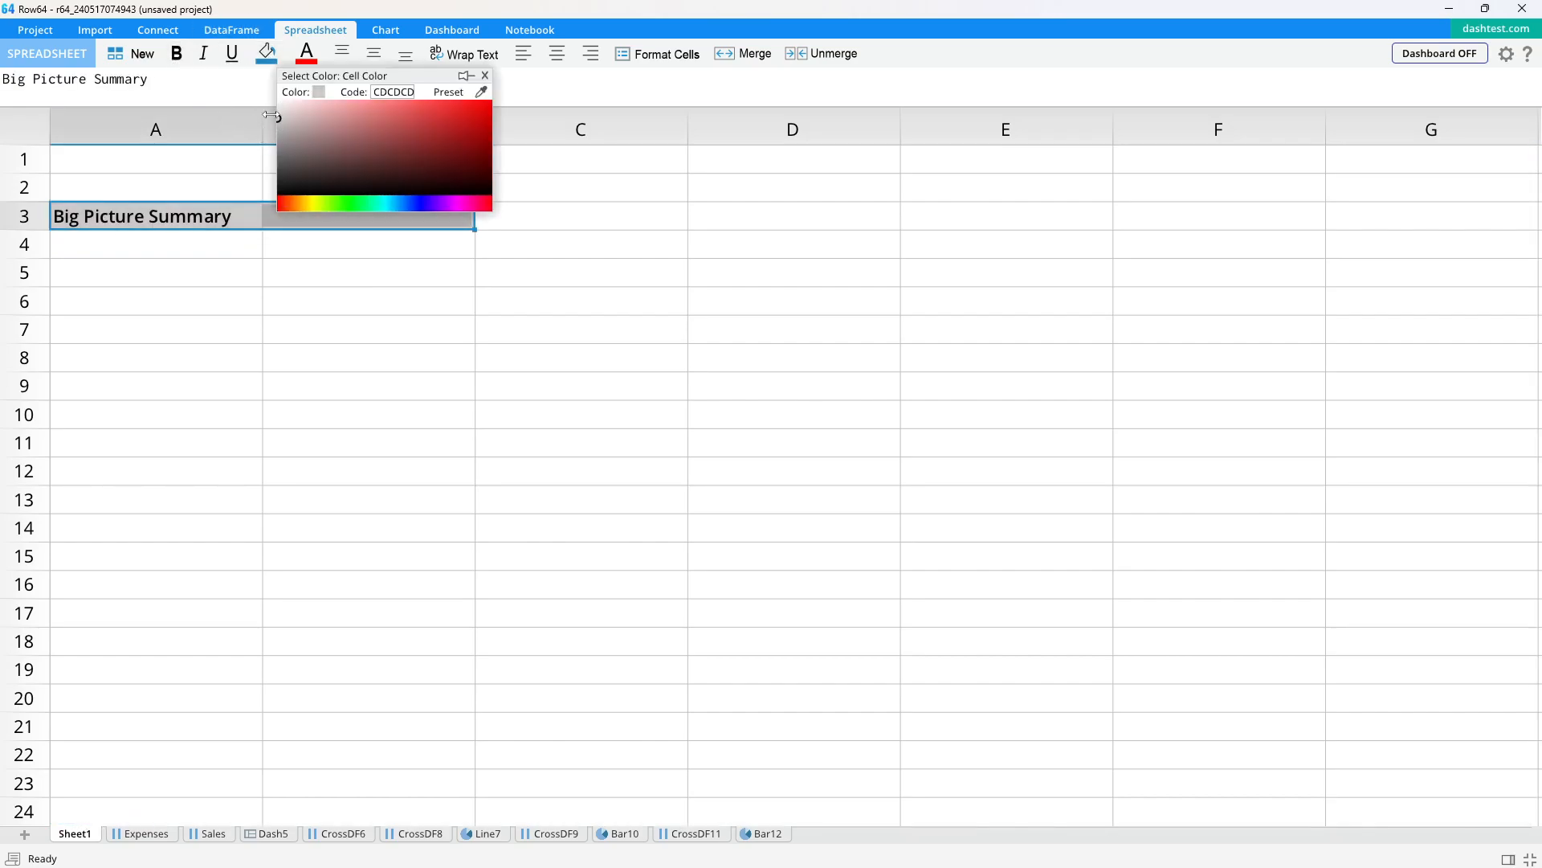
click(485, 75)
click(324, 363)
Step: Label A4 Total Sales and sum the Sales dataframe's Amount column in B4 with =SUM(Sales!B:B)
click(197, 261)
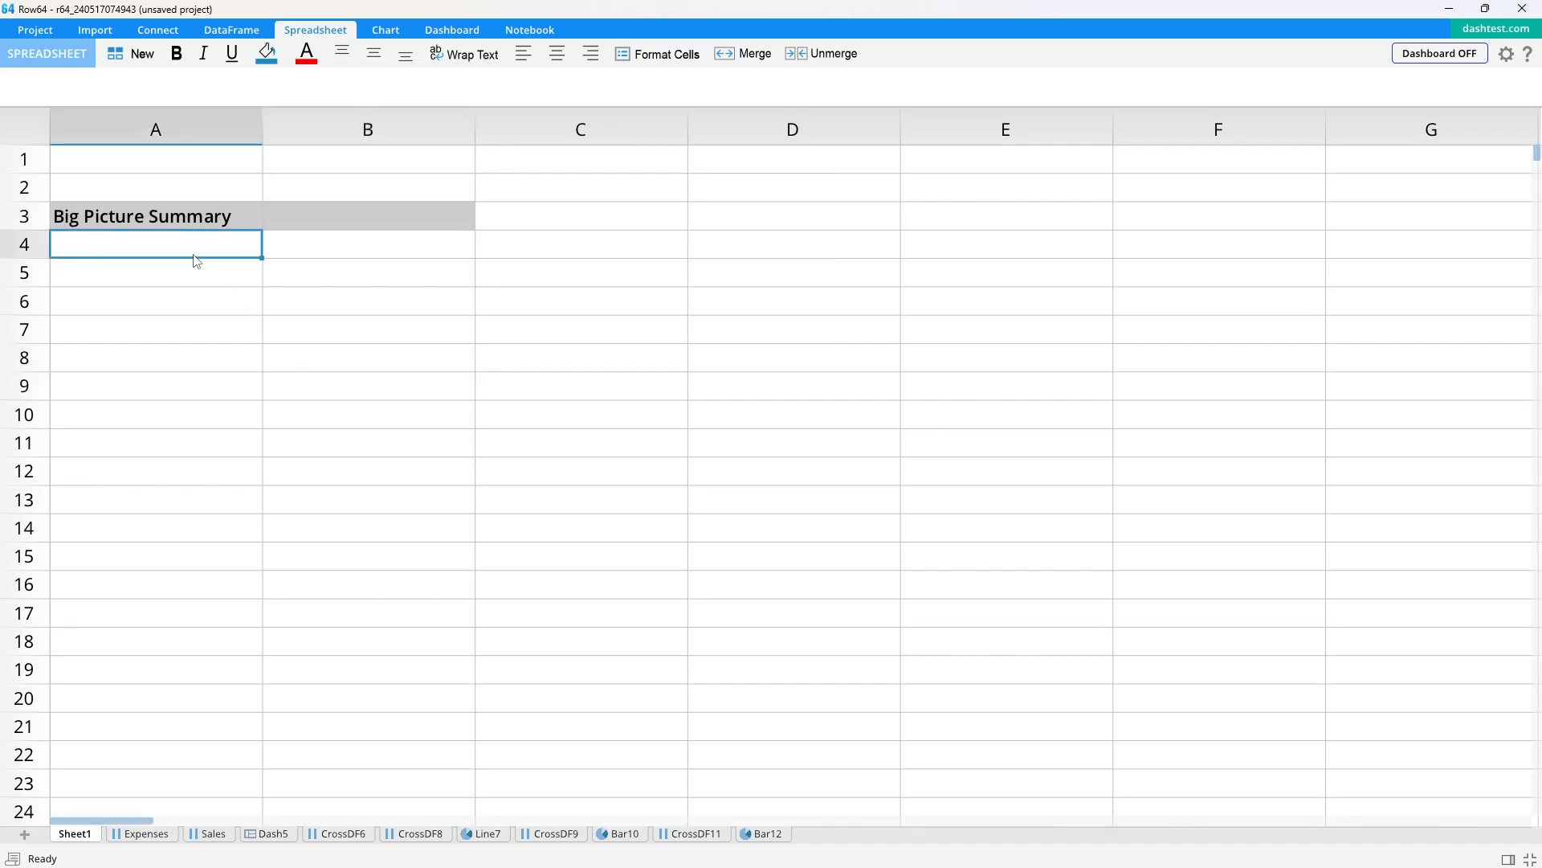
text(Total Sales)
click(299, 255)
text(=)
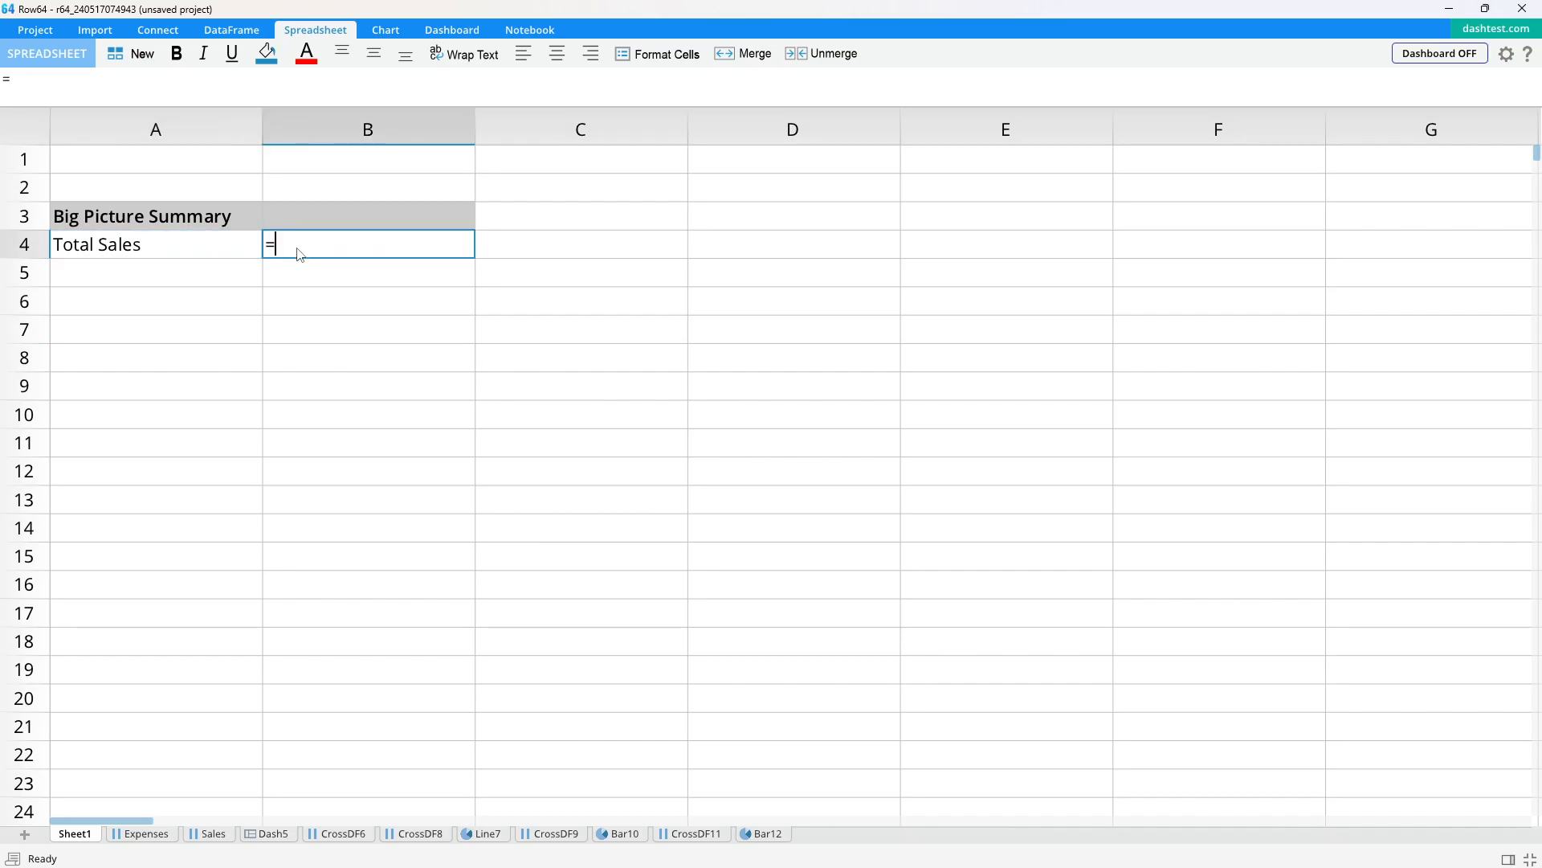
text(SUM()
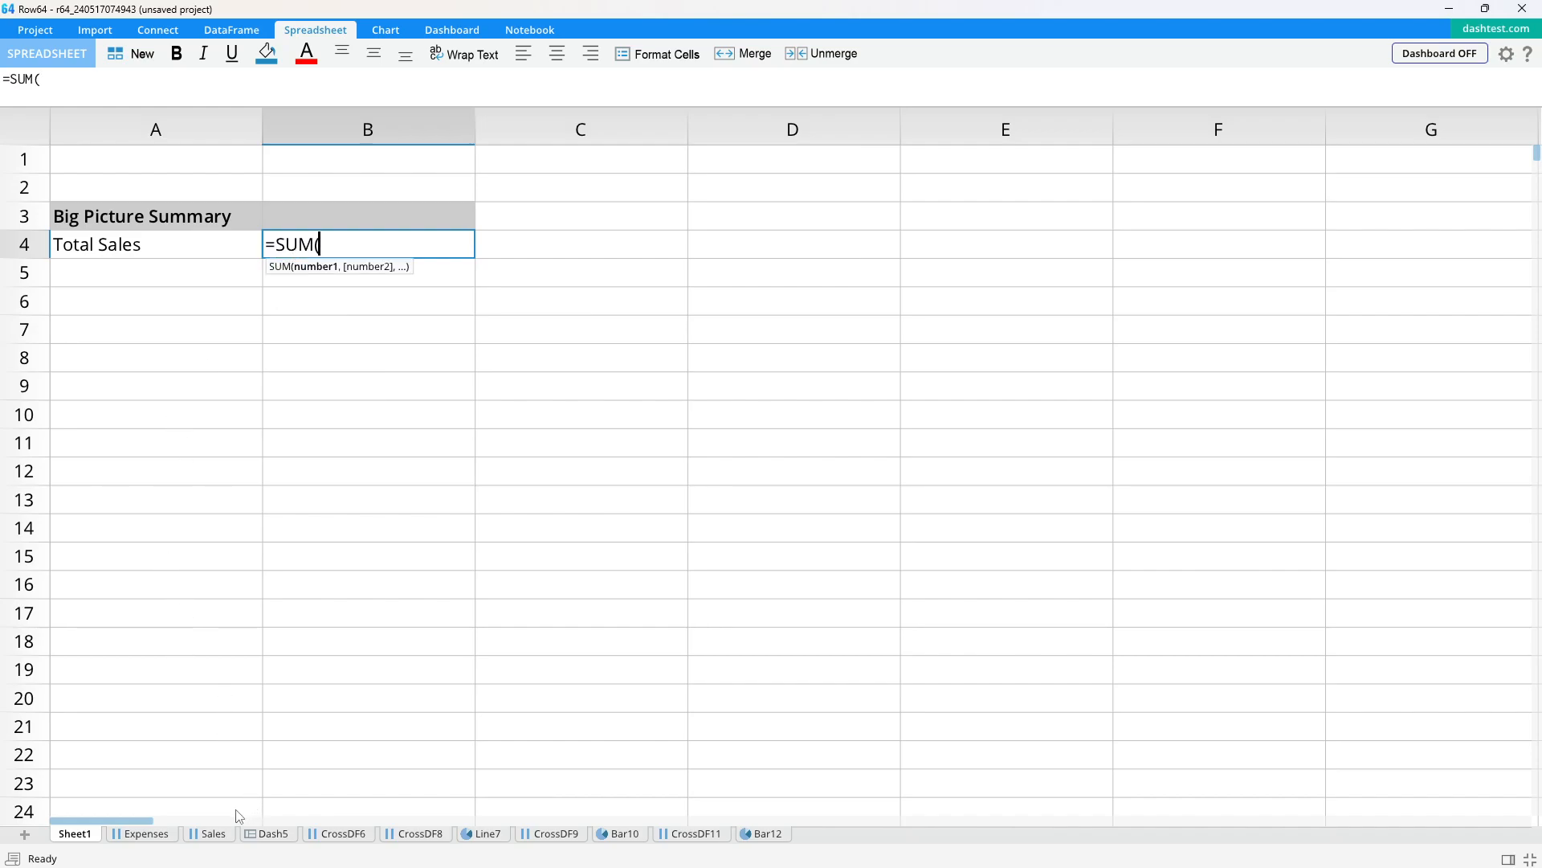
click(211, 833)
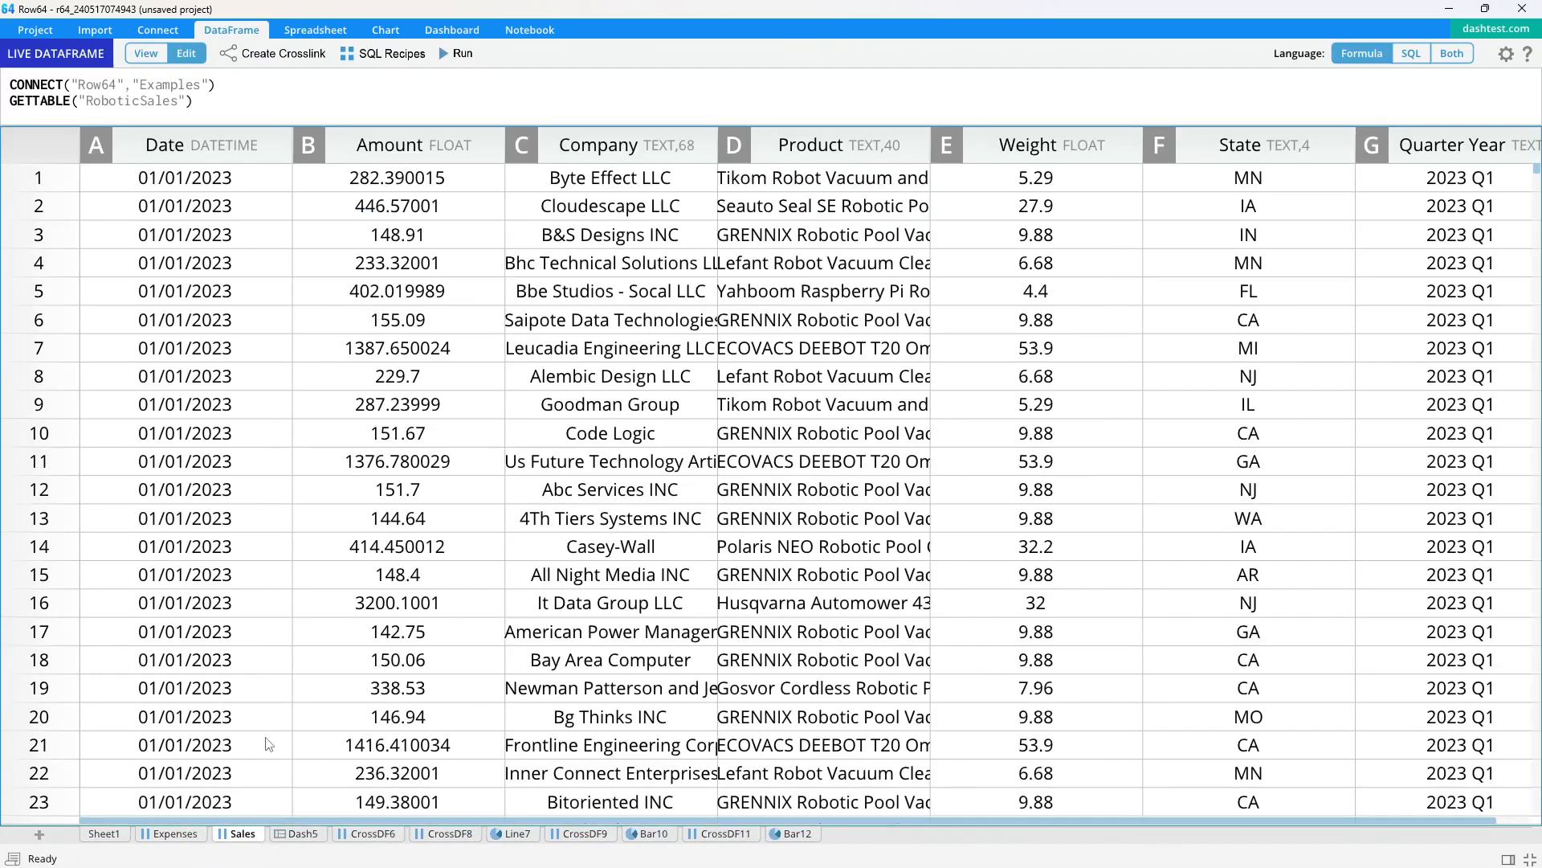
click(400, 145)
key(Return)
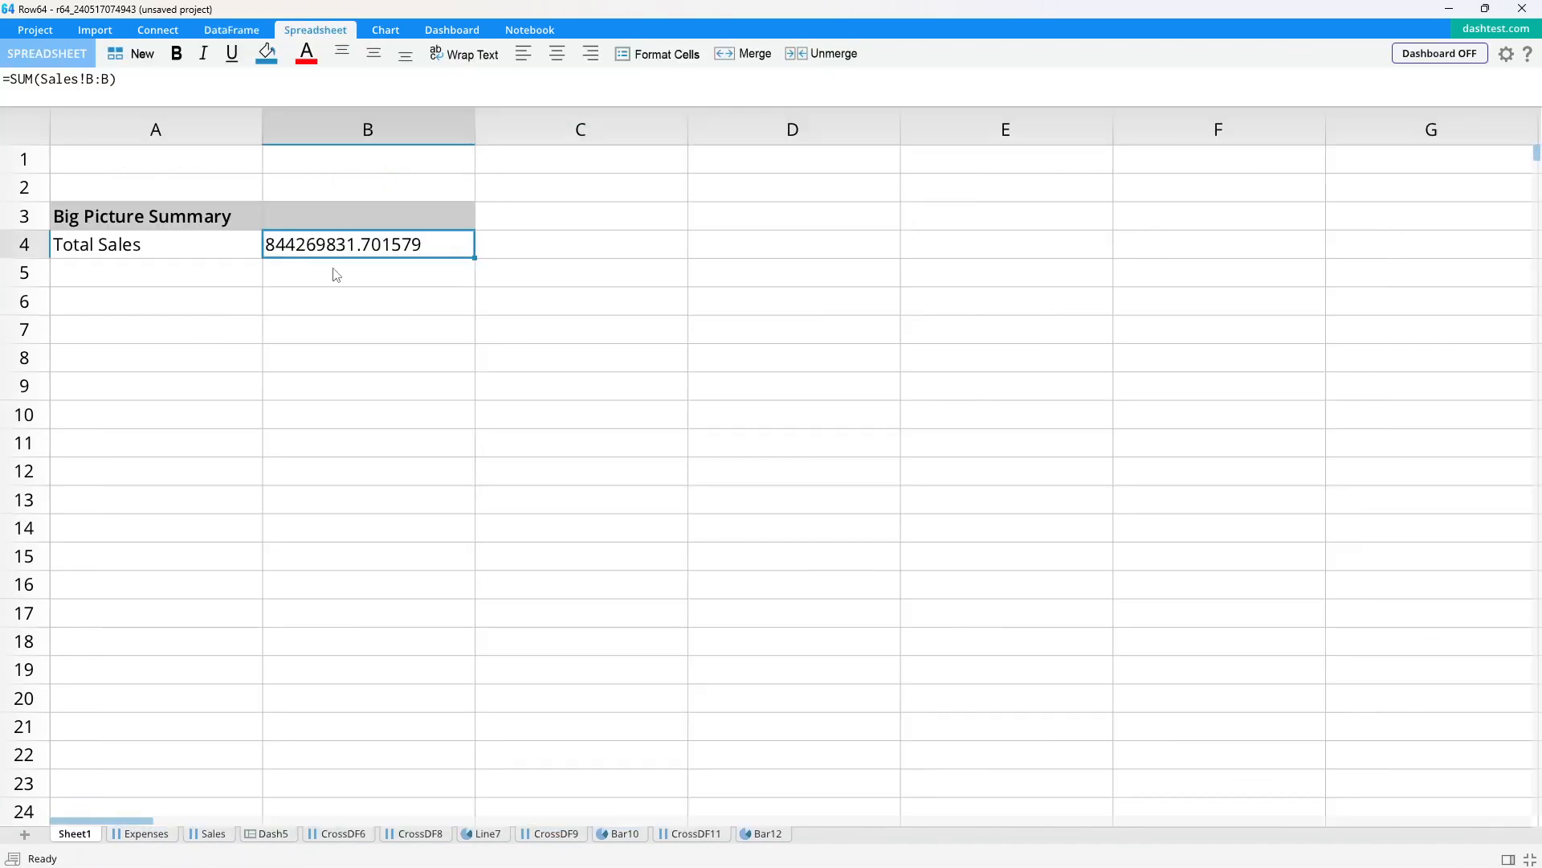
click(212, 283)
text(L)
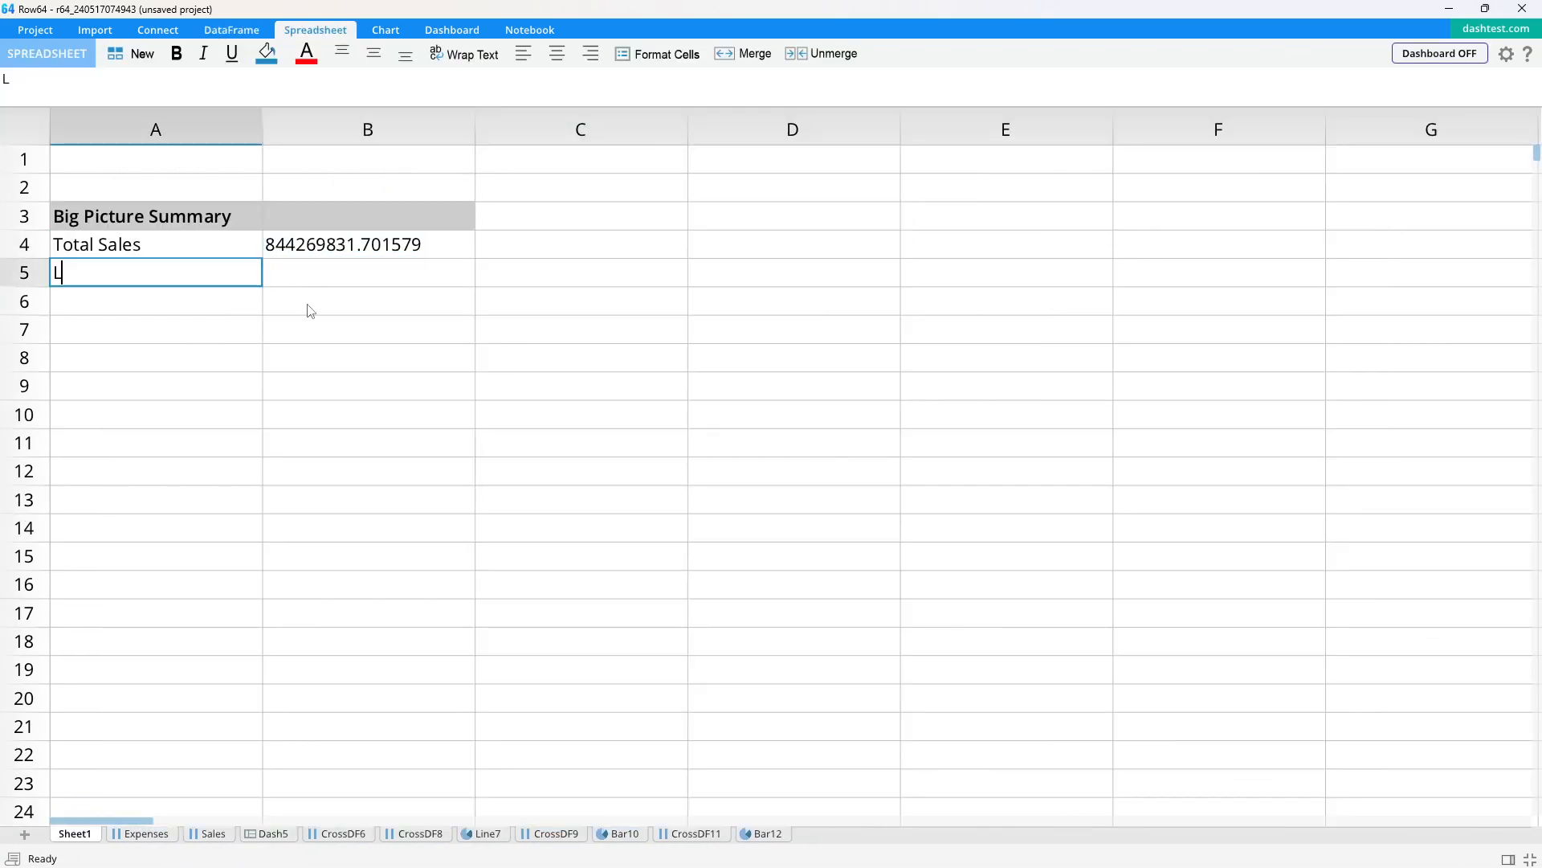
key(BackSpace)
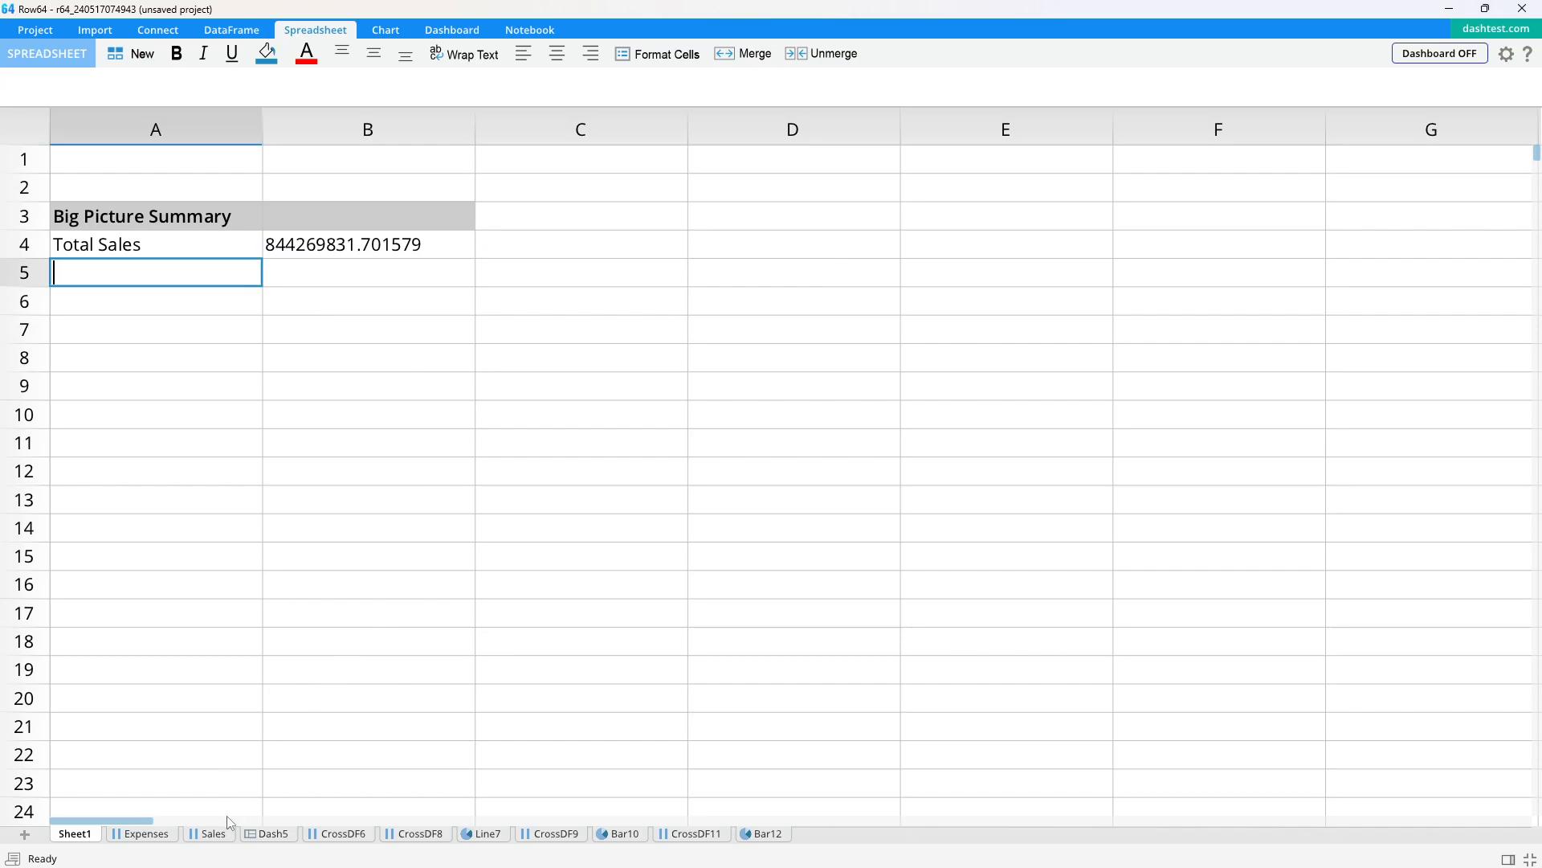
Step: Show the Expenses dataframe side by side with Sheet1 and enter the label Labor in A5
drag(156, 833, 1167, 255)
click(109, 328)
click(157, 283)
text(Labor)
Step: Sum the labor expenses in B5 with the formula =SUMIF(Expenses!C:C,"=Labor",Expenses!B:B)
key(Tab)
text(=SUMIF()
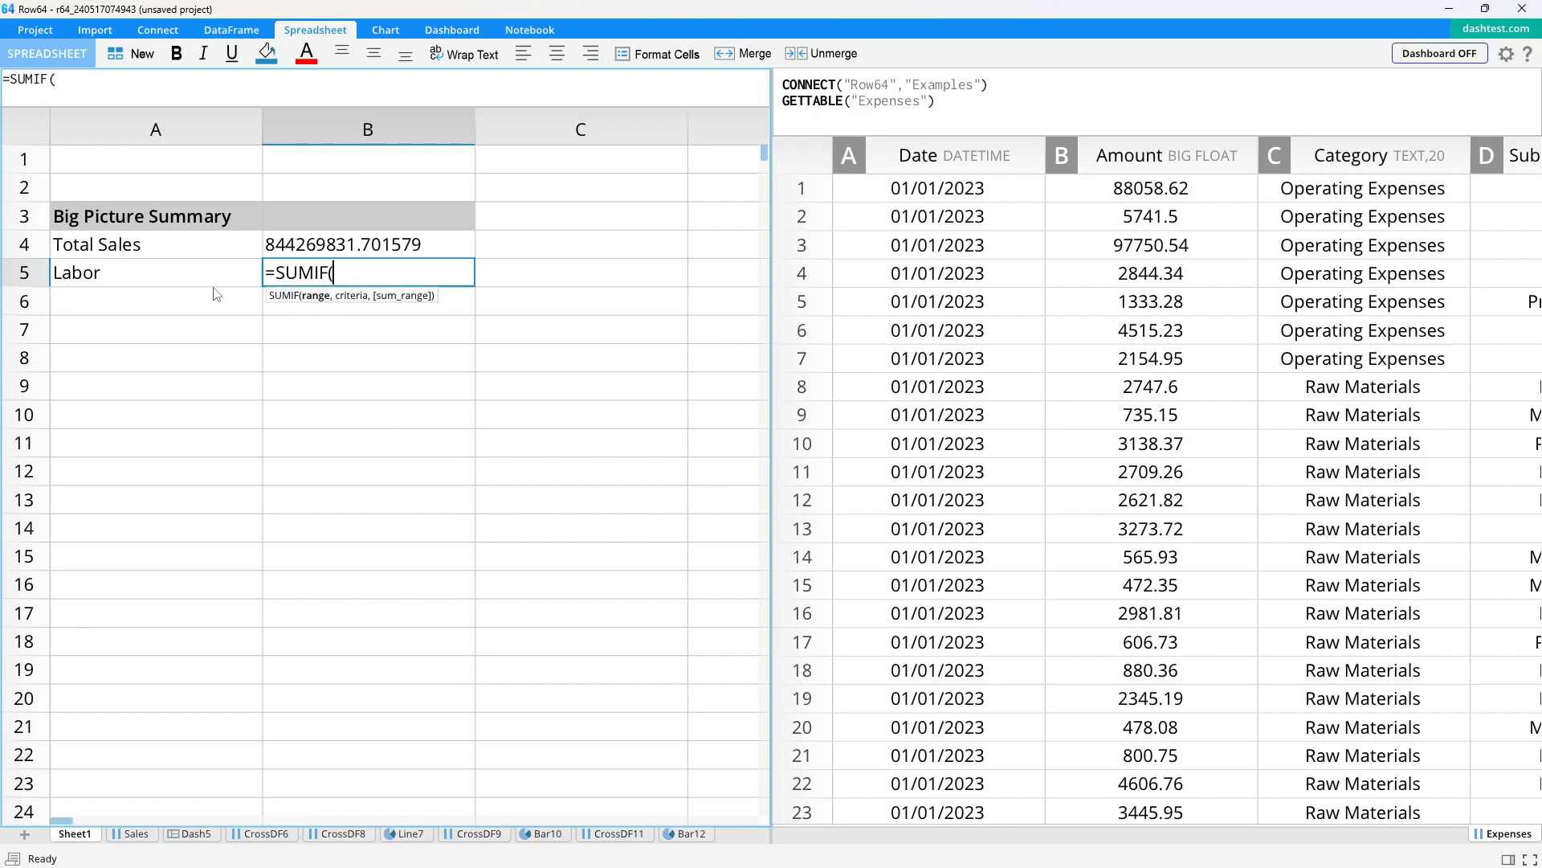
click(1333, 158)
text(,')
key(BackSpace)
text("=Labor",)
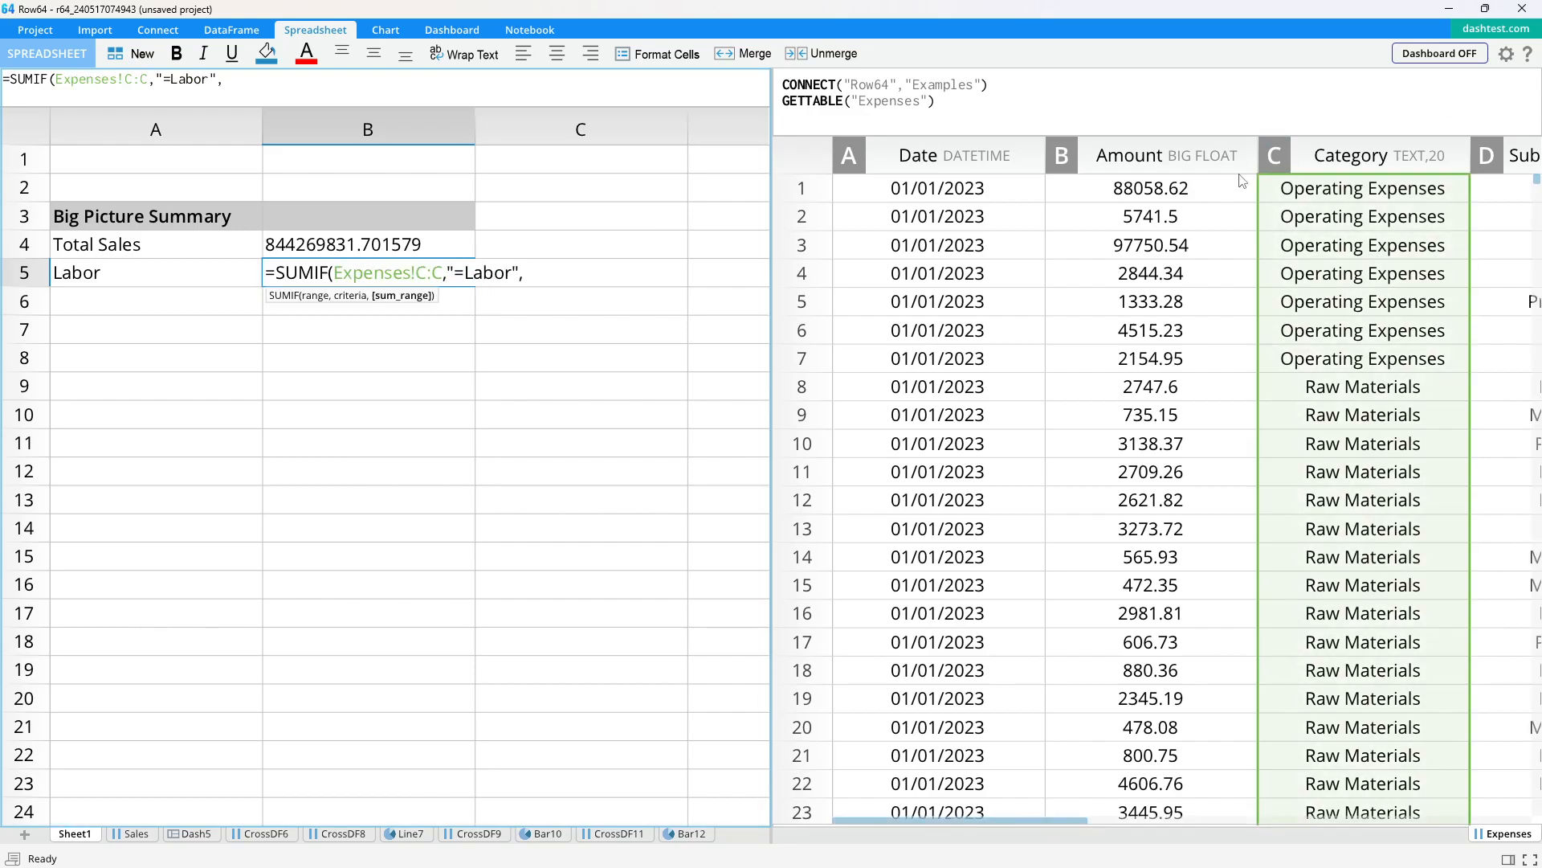
click(1081, 160)
key(Return)
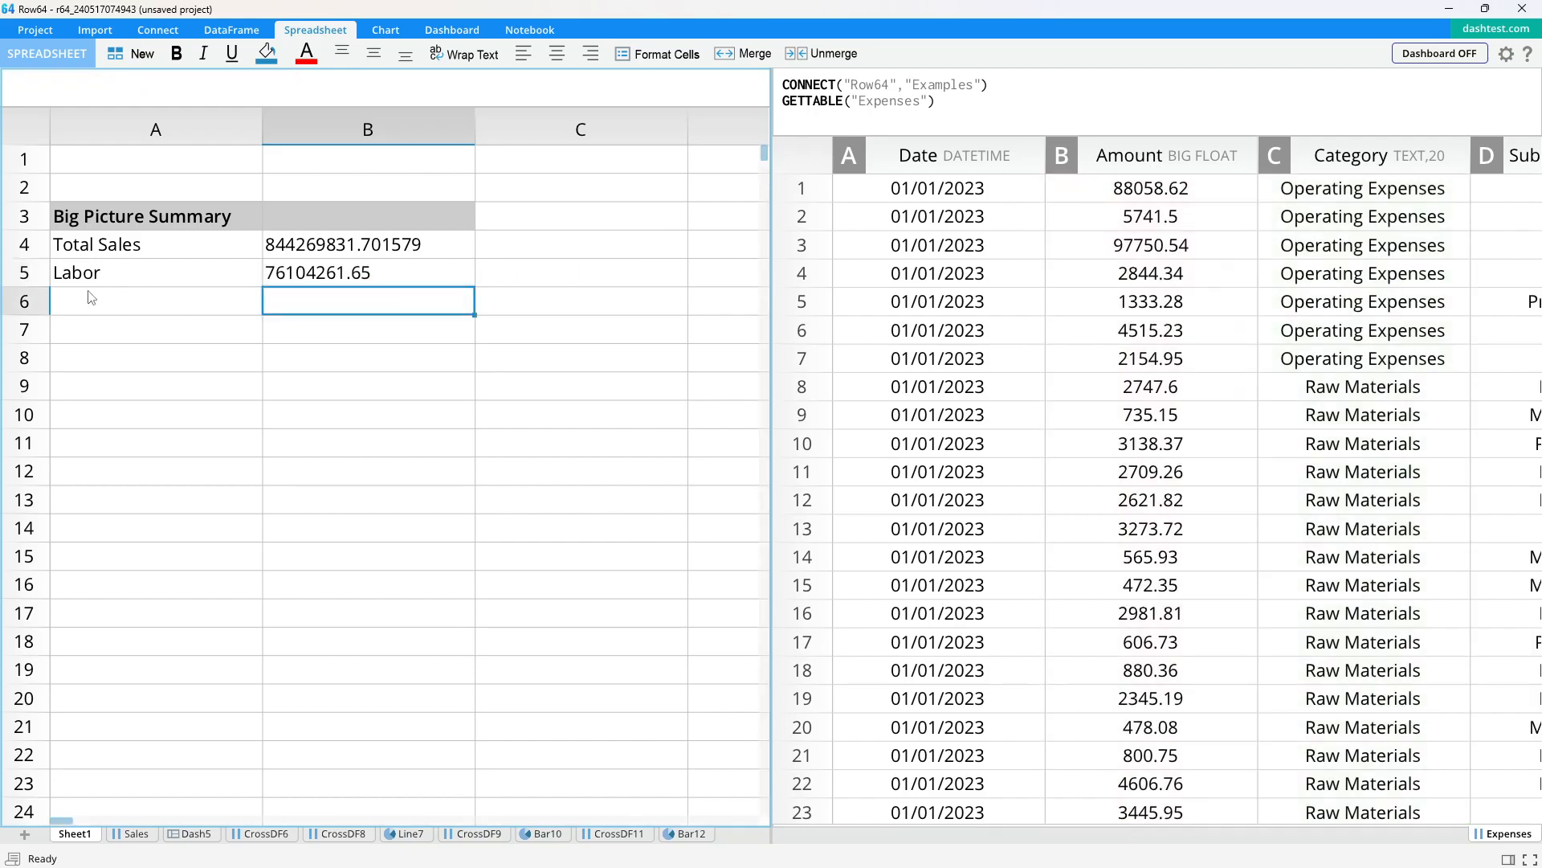
Step: Fill the labor SUMIF formula down from B5 through B9 and label A6 Manufacturing
click(290, 273)
drag(475, 286, 471, 393)
click(168, 310)
text(Manufacturing)
key(Return)
drag(138, 279, 151, 300)
click(185, 352)
click(197, 298)
Step: Change the SUMIF criterion in B6 to "=Manufacturing"
double_click(339, 302)
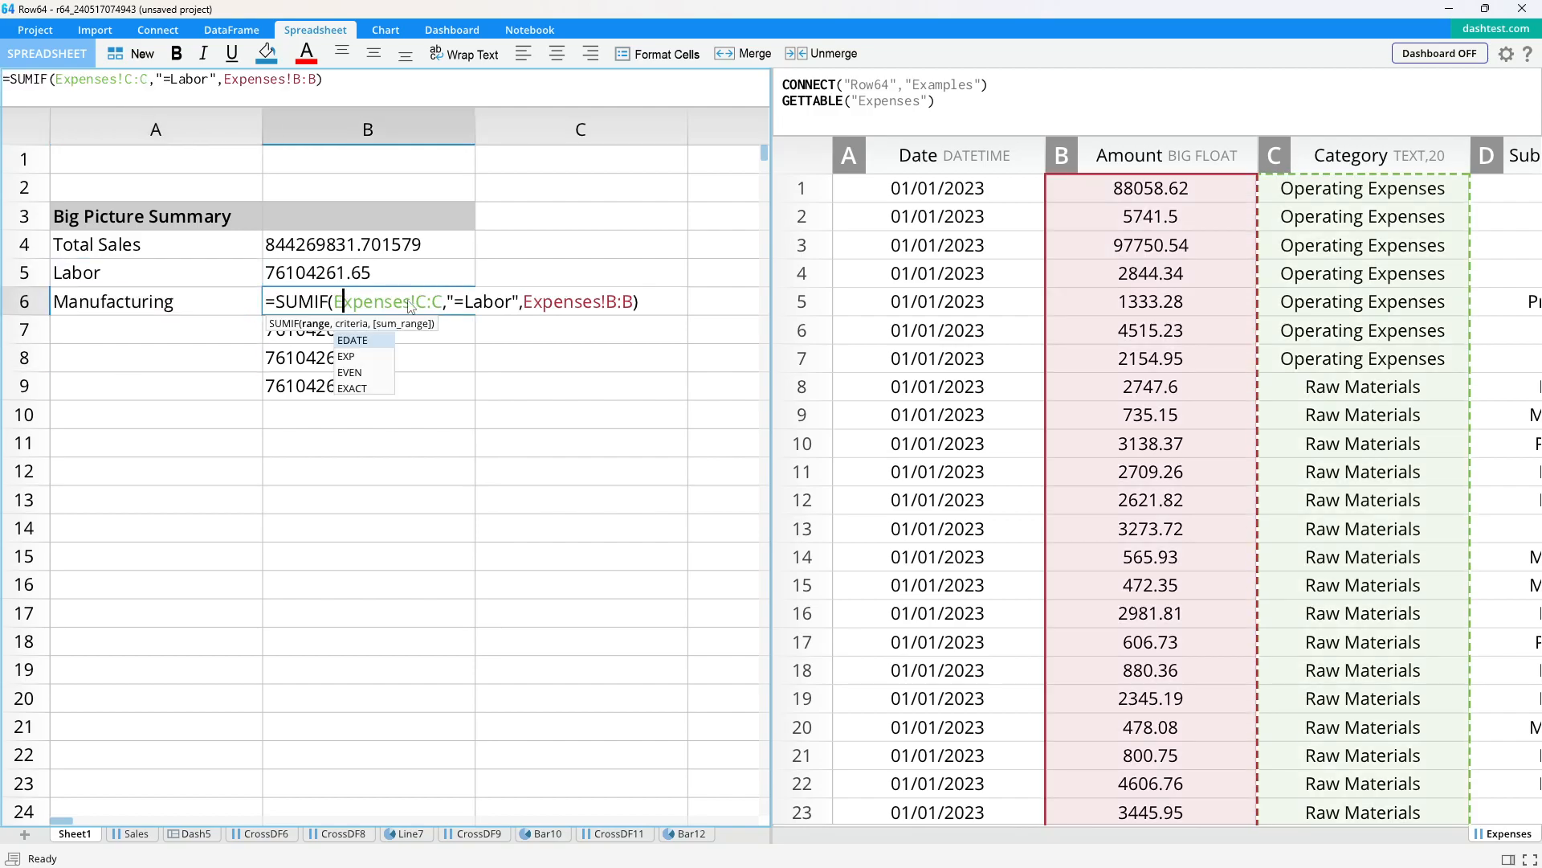
drag(464, 302, 519, 309)
text(Manufacturing)
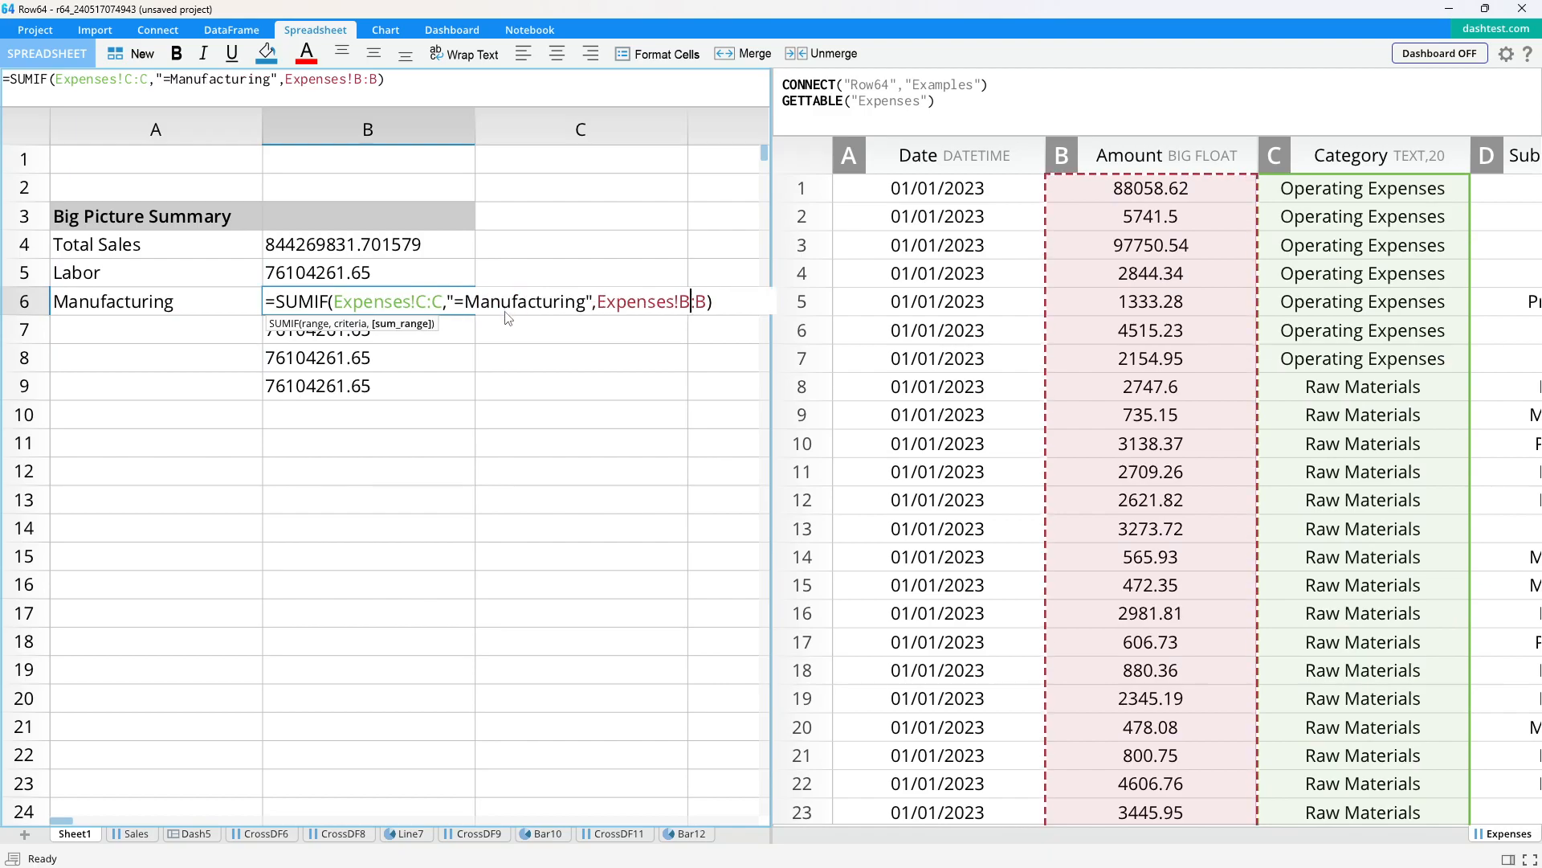
key(Return)
Step: Enter the label Raw Materials in cell A7
click(165, 331)
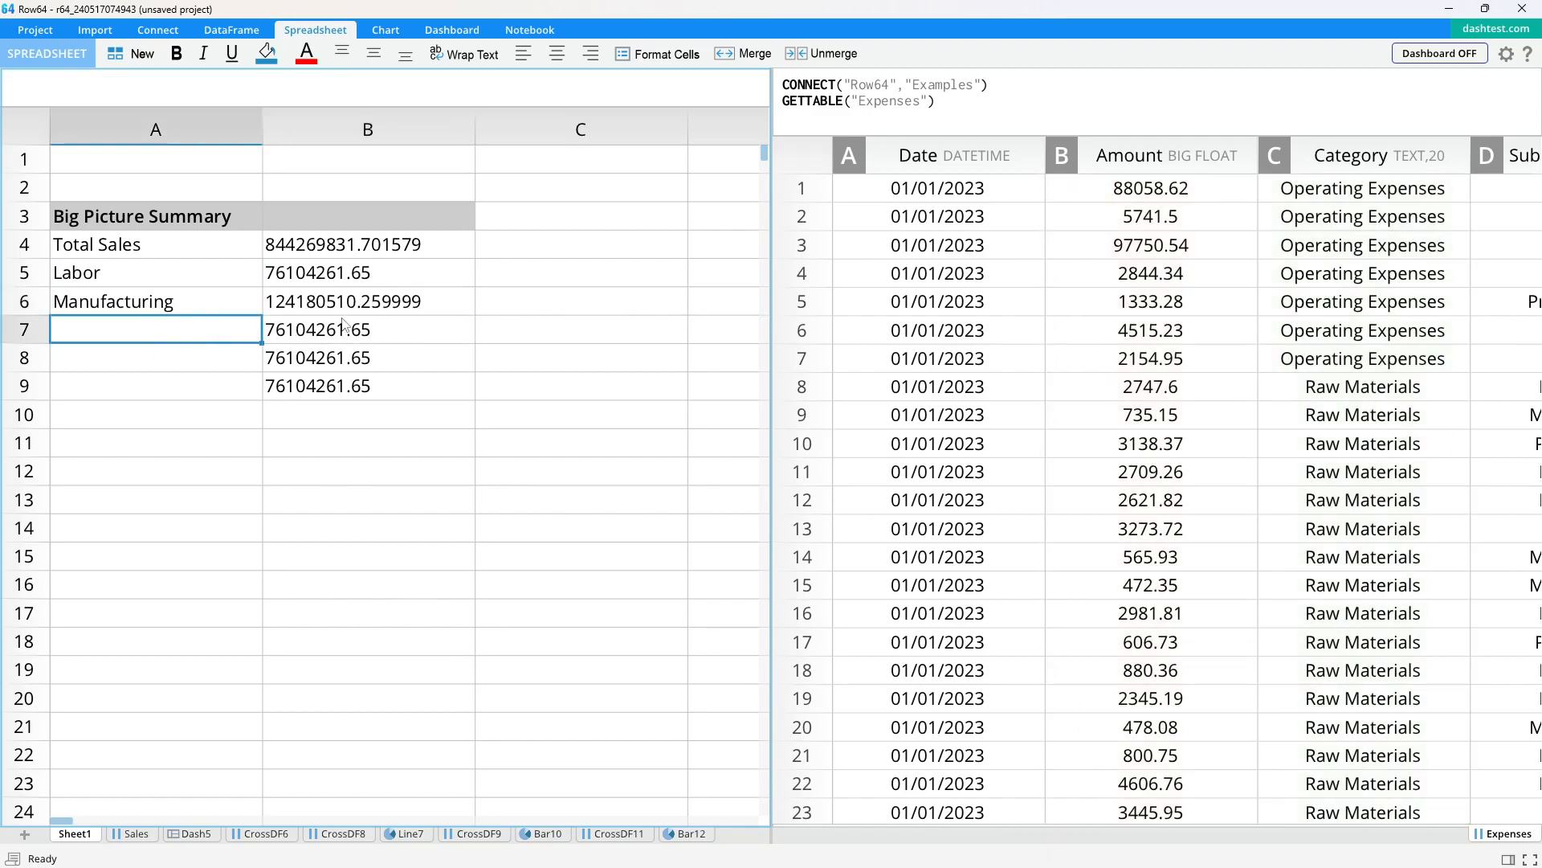
text(Raw Maater)
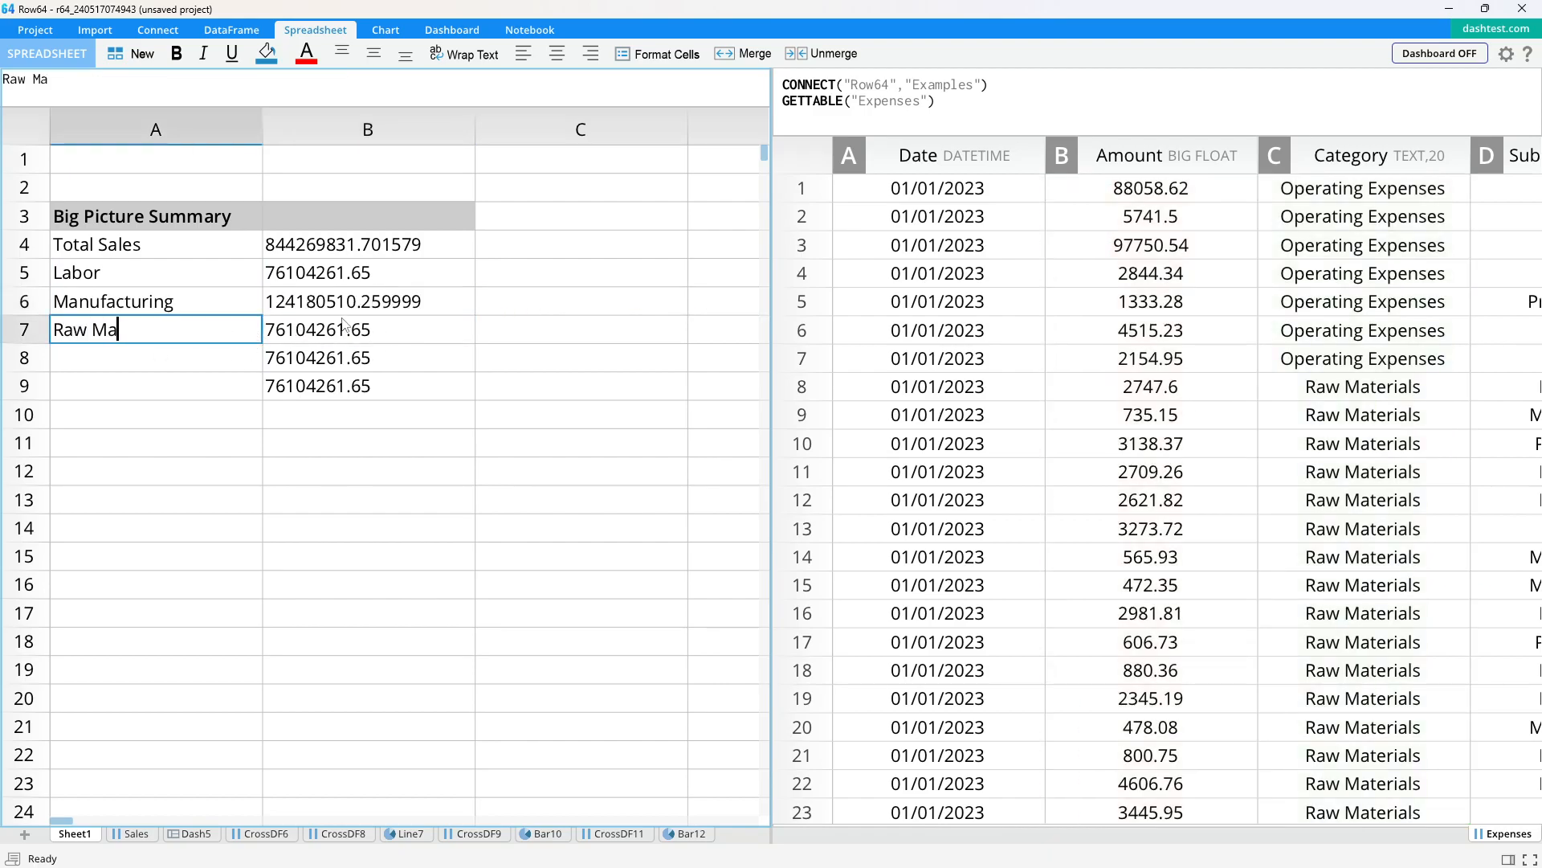
key(BackSpace)
key(BackSpace)
key(BackSpace)
key(BackSpace)
text(terial)
click(240, 363)
click(228, 329)
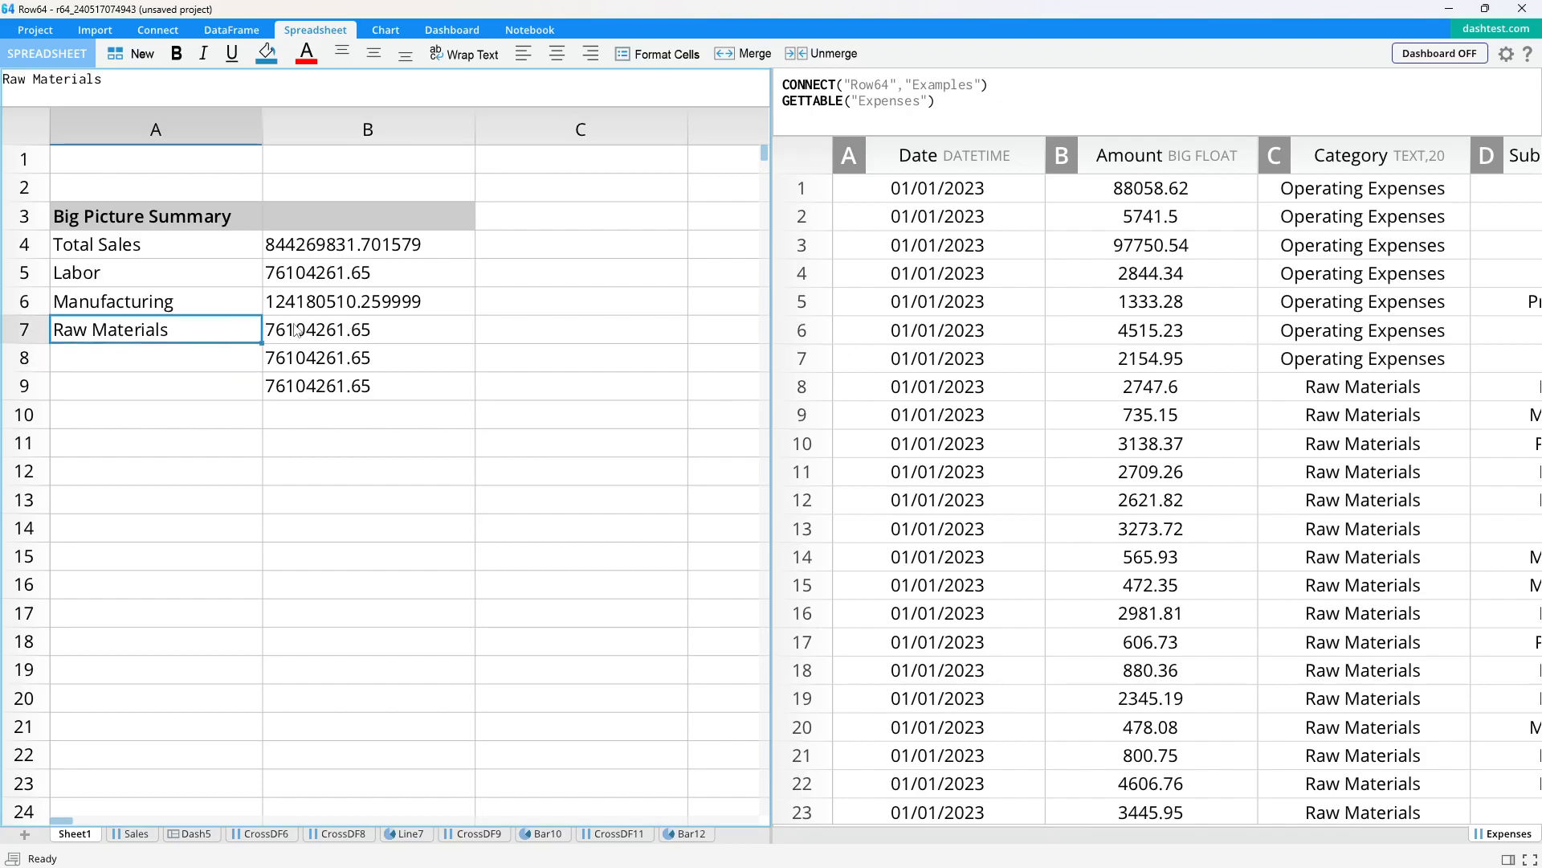
Step: Change the SUMIF criterion in B7 to "=Raw Materials"
click(309, 330)
double_click(320, 331)
drag(464, 330, 512, 331)
text(Raw Materials)
key(Return)
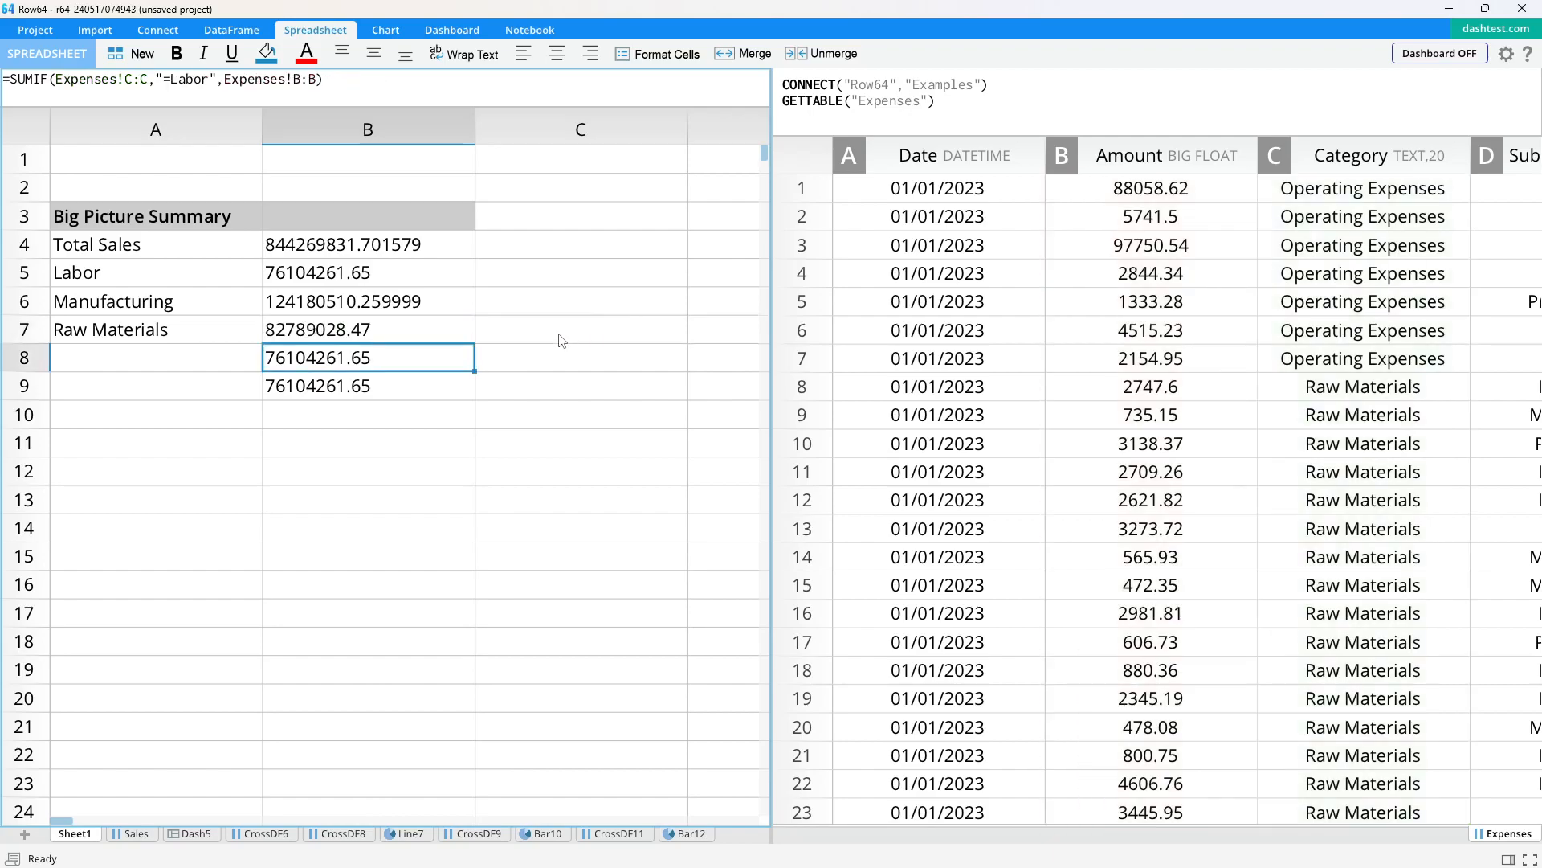
Step: Enter the label Capital Expenses in cell A8
click(201, 370)
text(Capital Expenses)
key(Return)
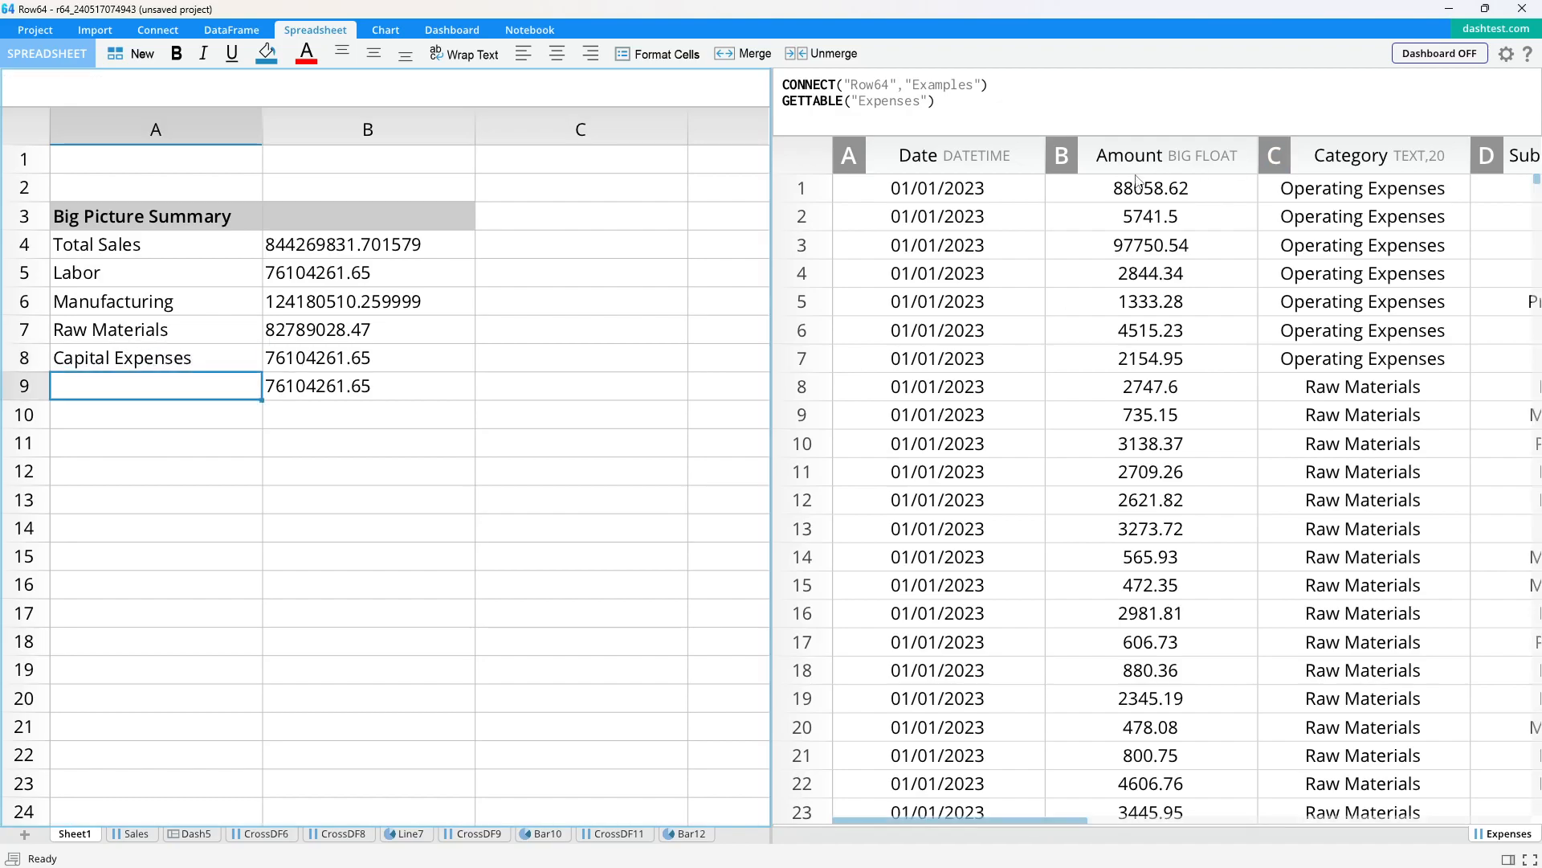
click(1061, 155)
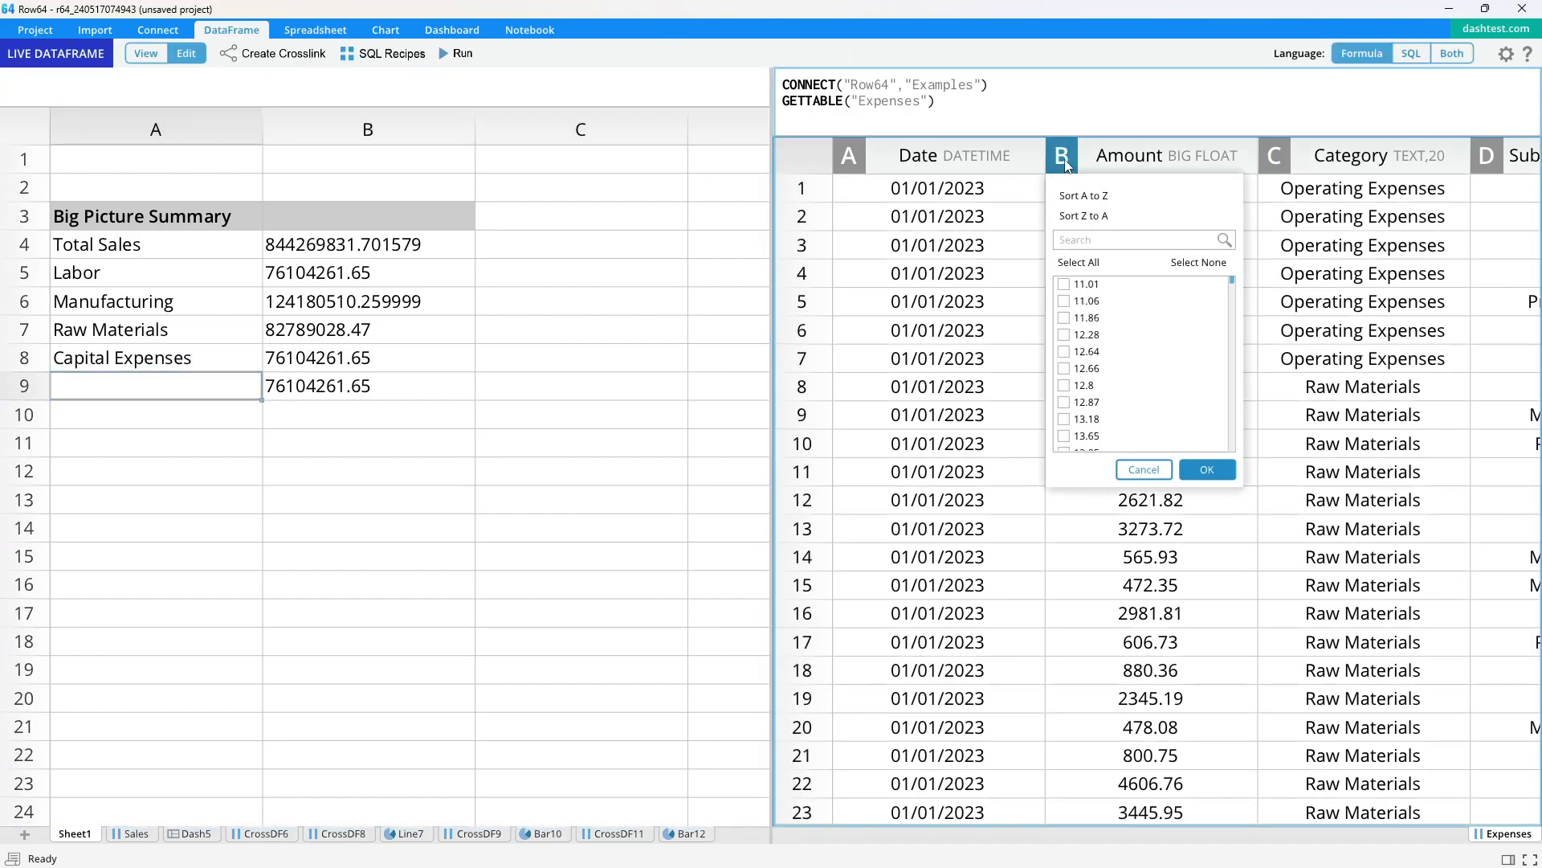
click(1144, 472)
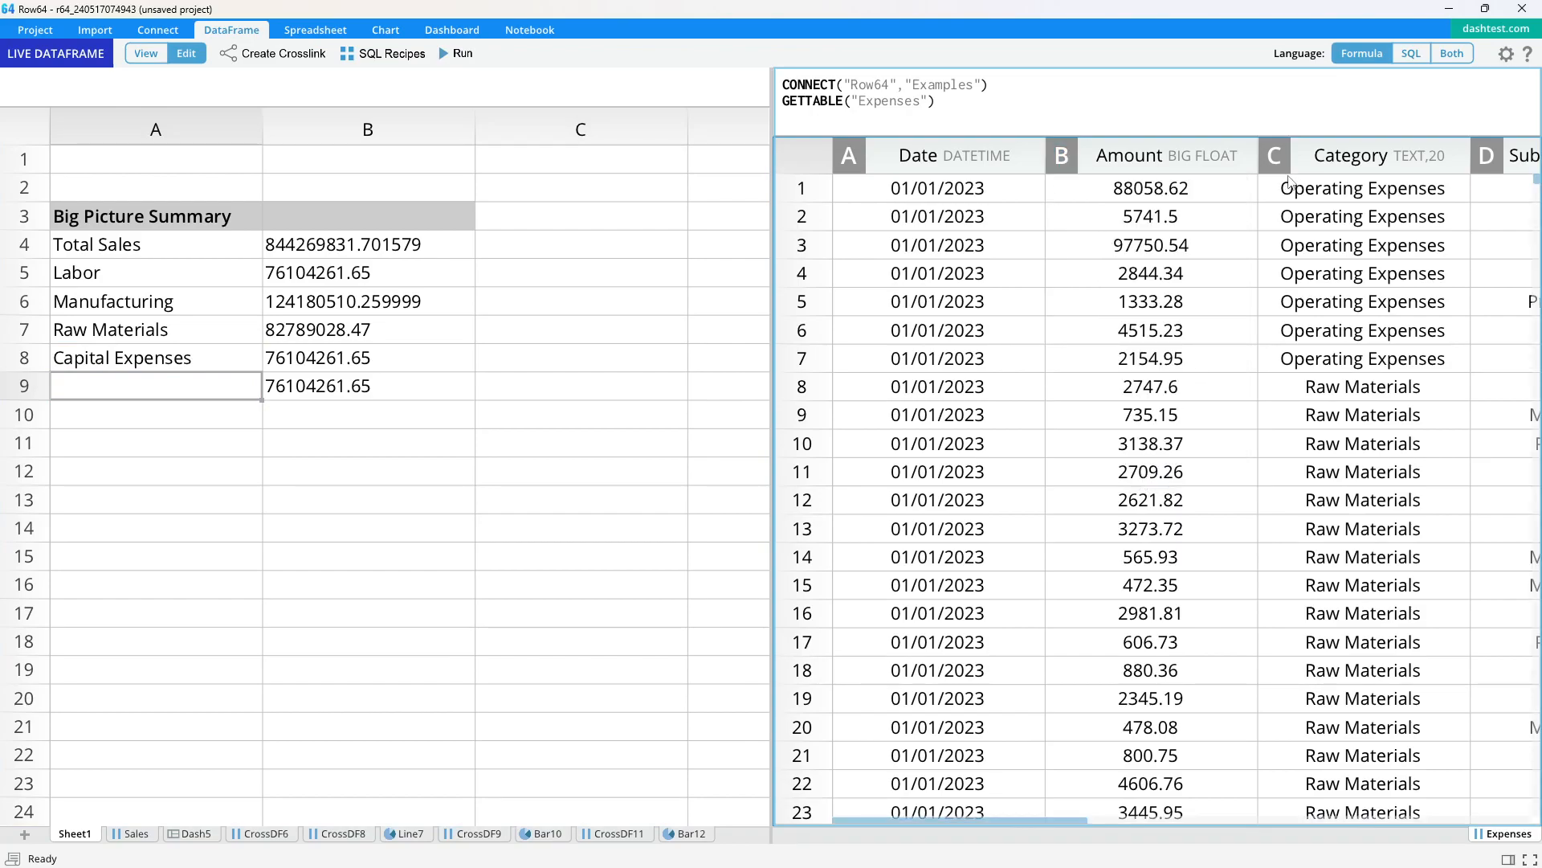
Step: Check the Category names in the Expenses table and change the SUMIF criterion in B8 to "=CapitalExpenses"
click(1275, 156)
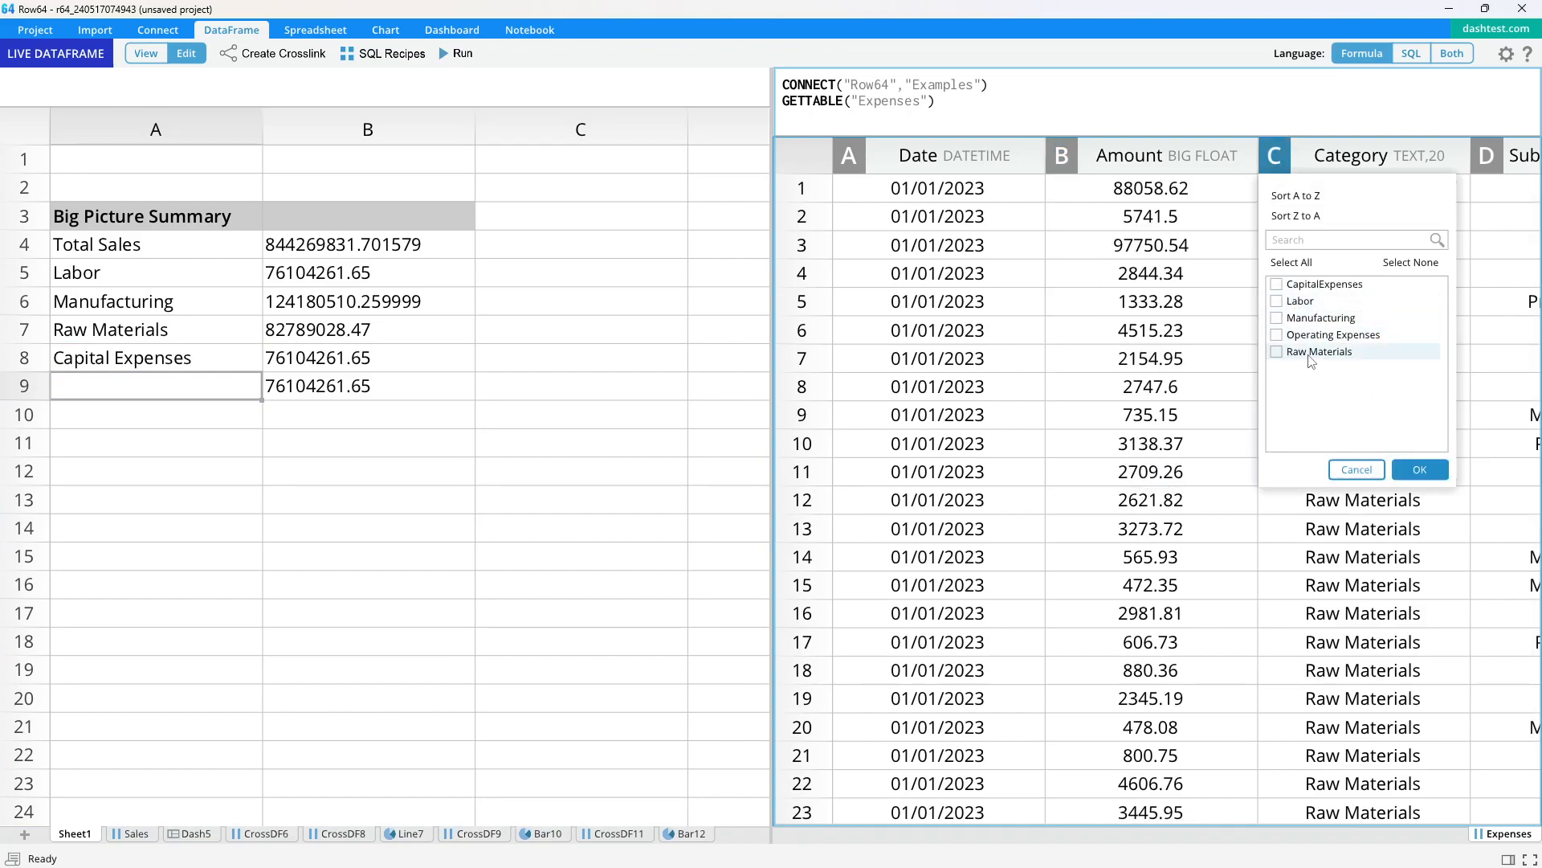
click(1357, 470)
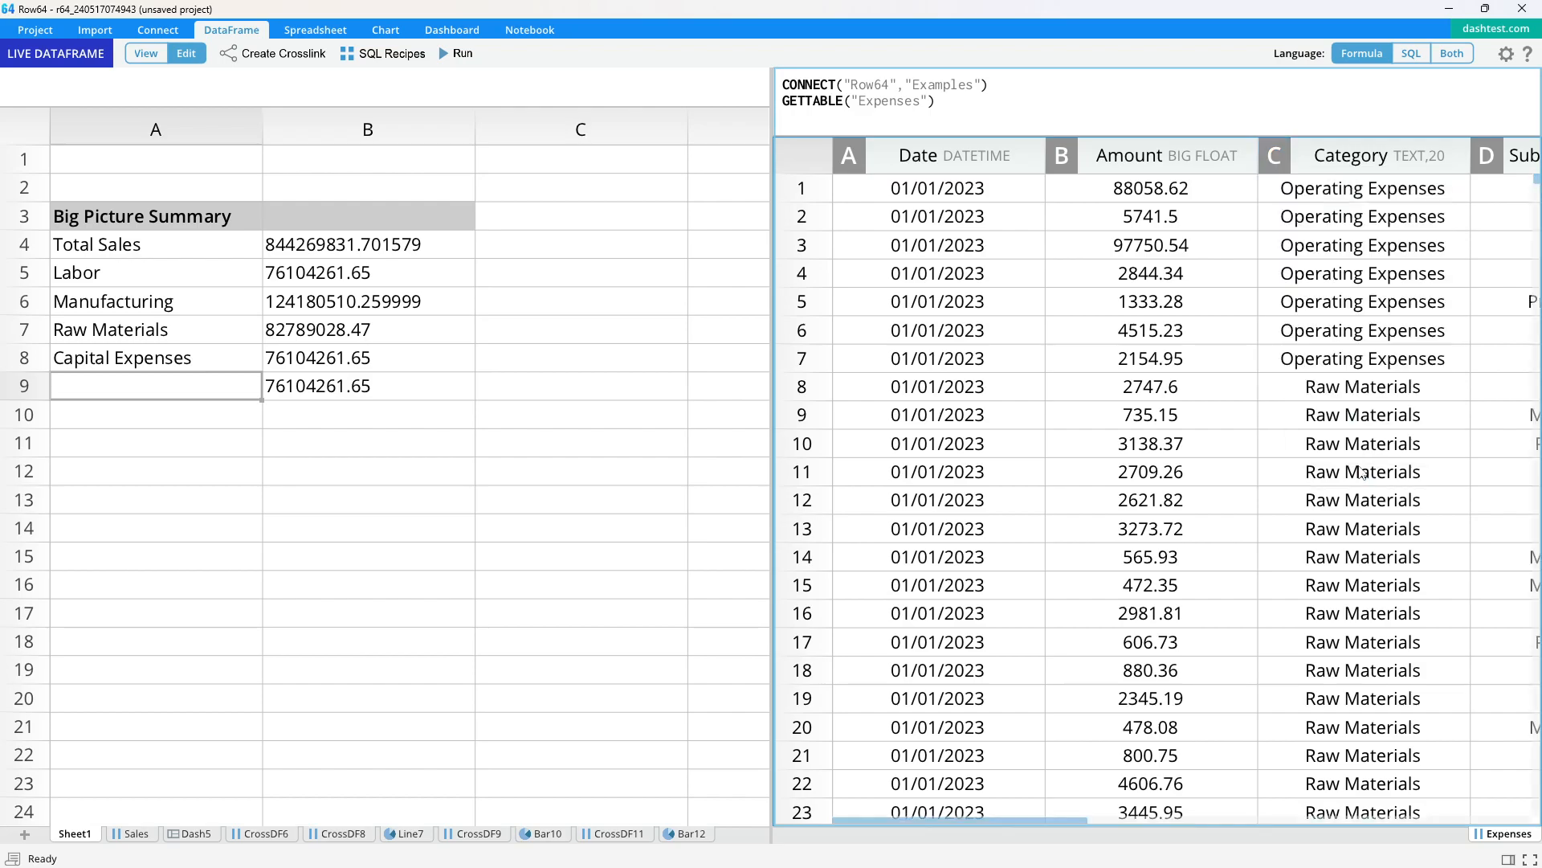
click(208, 357)
double_click(317, 361)
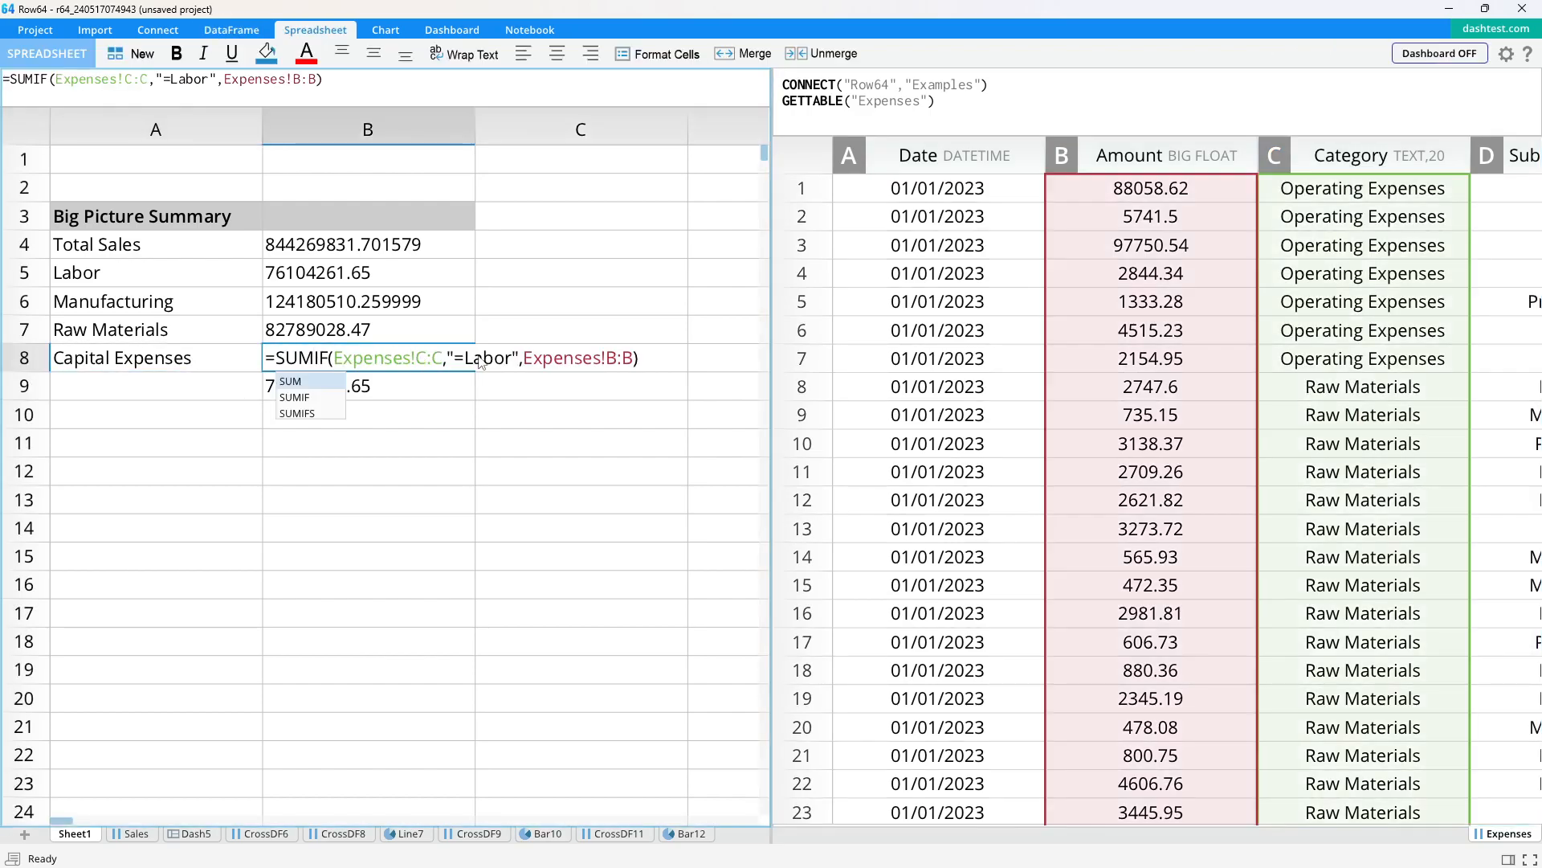
drag(467, 363, 518, 363)
text(Capital Expenses)
click(527, 361)
key(Return)
Step: Enter the label Operating Expenses in cell A9
click(195, 379)
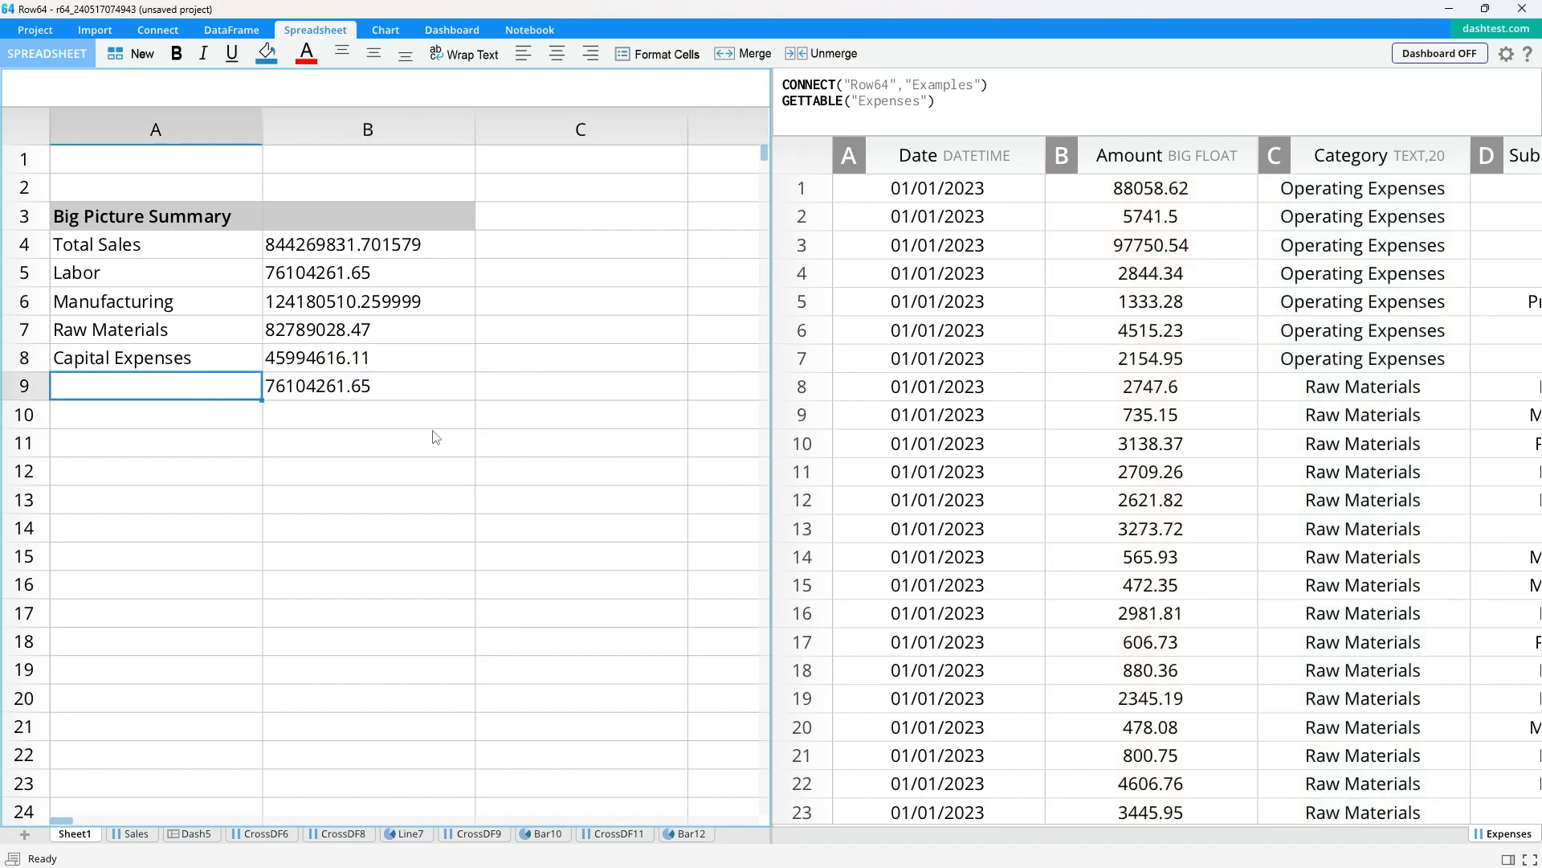
text(Operating)
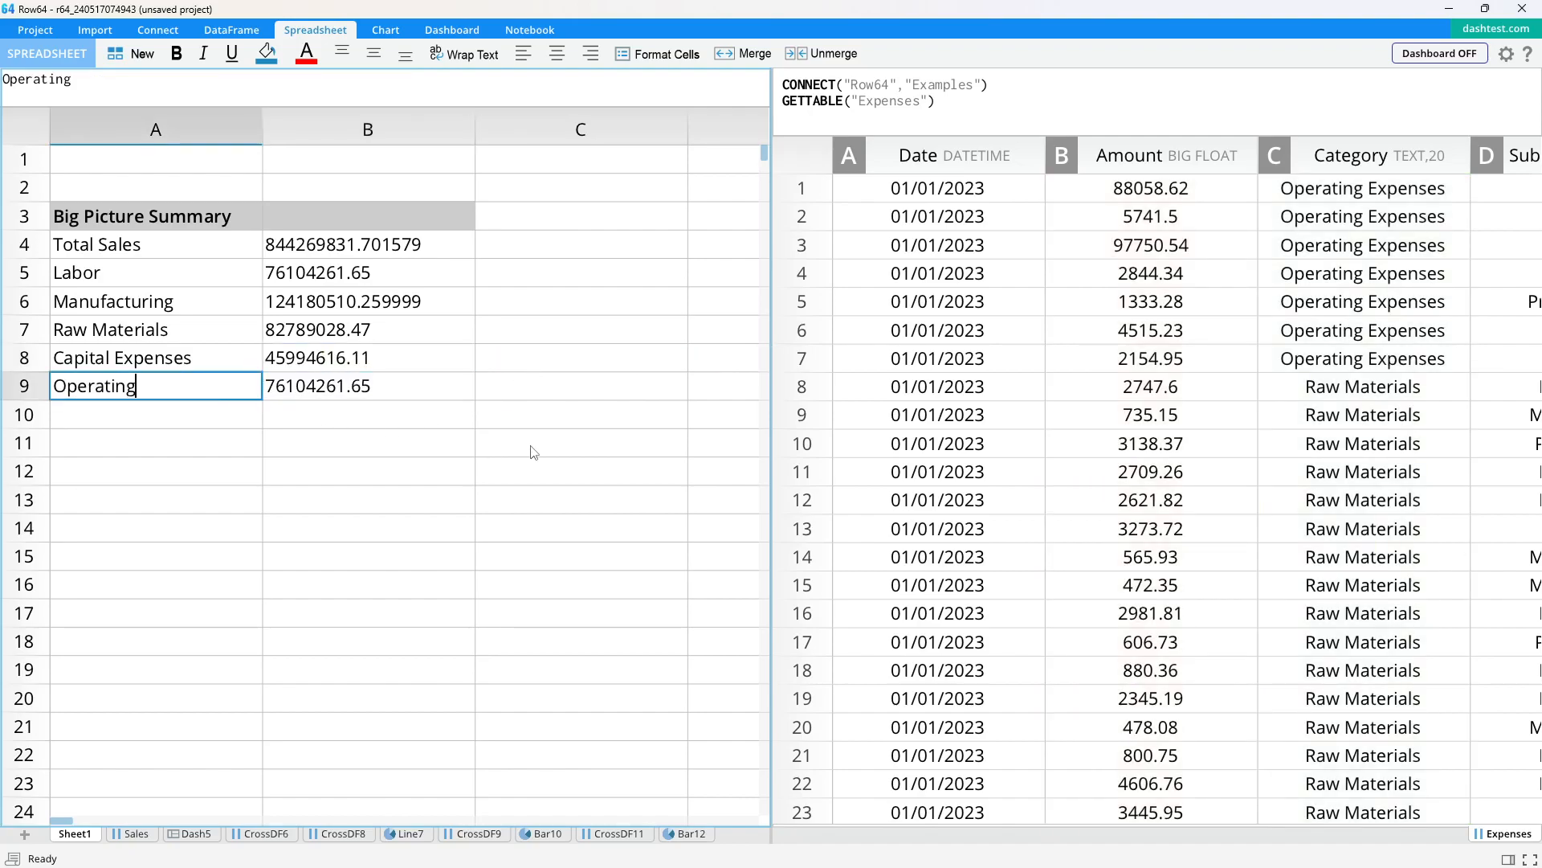
text( Sxpenses)
key(Tab)
Step: Change the SUMIF criterion in B9 to "=Operating Expenses"
click(253, 378)
click(275, 384)
double_click(356, 390)
drag(463, 389, 514, 394)
text(Operating Expenses)
key(Return)
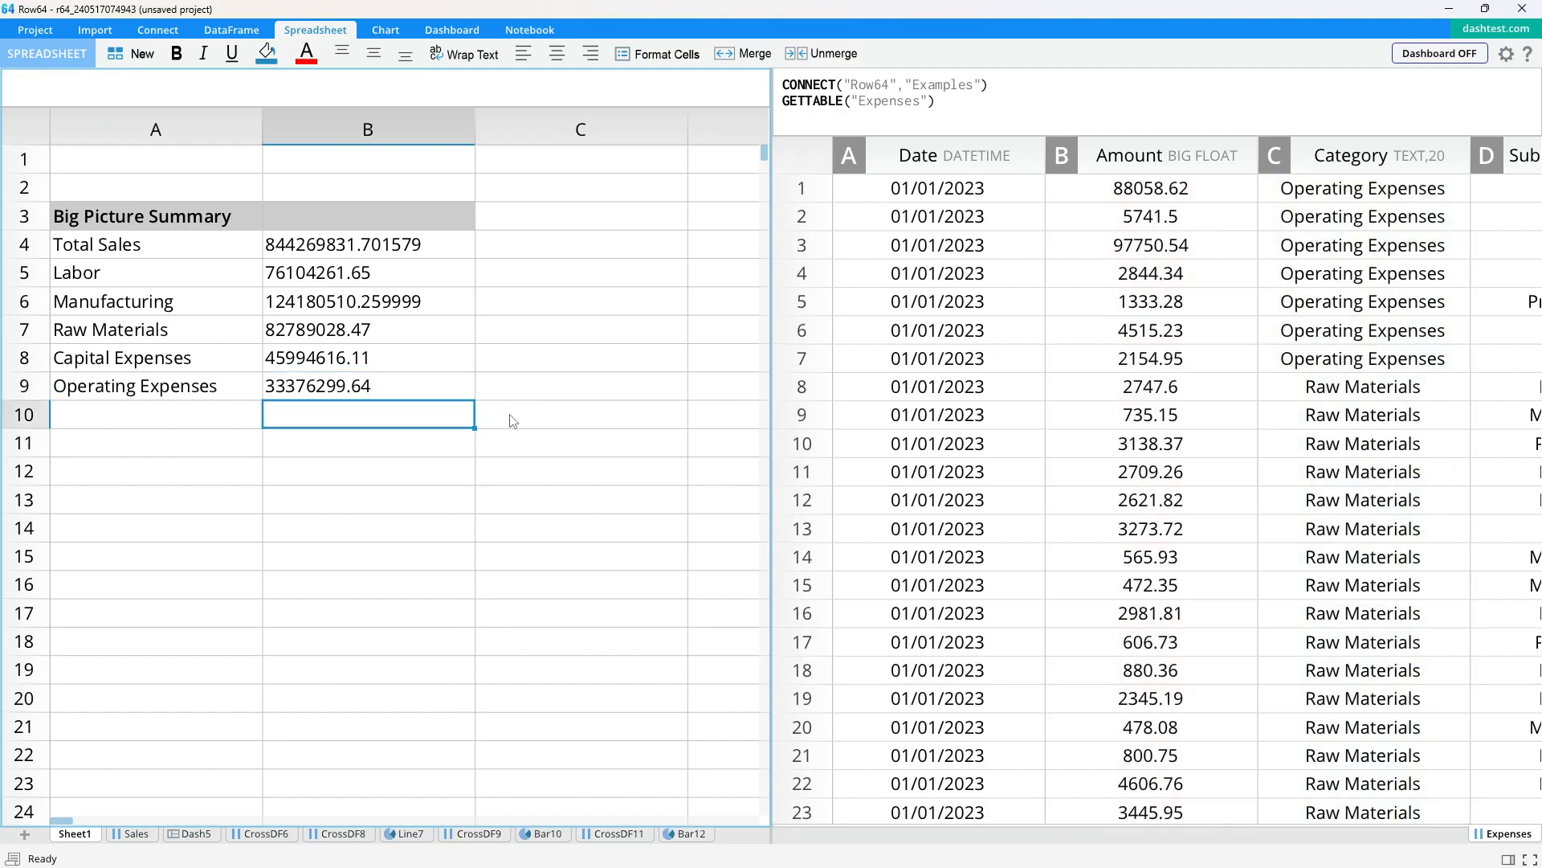
Step: Label cell A10 Total Expenses and sum the Amount column of the Expenses table in B10
click(204, 420)
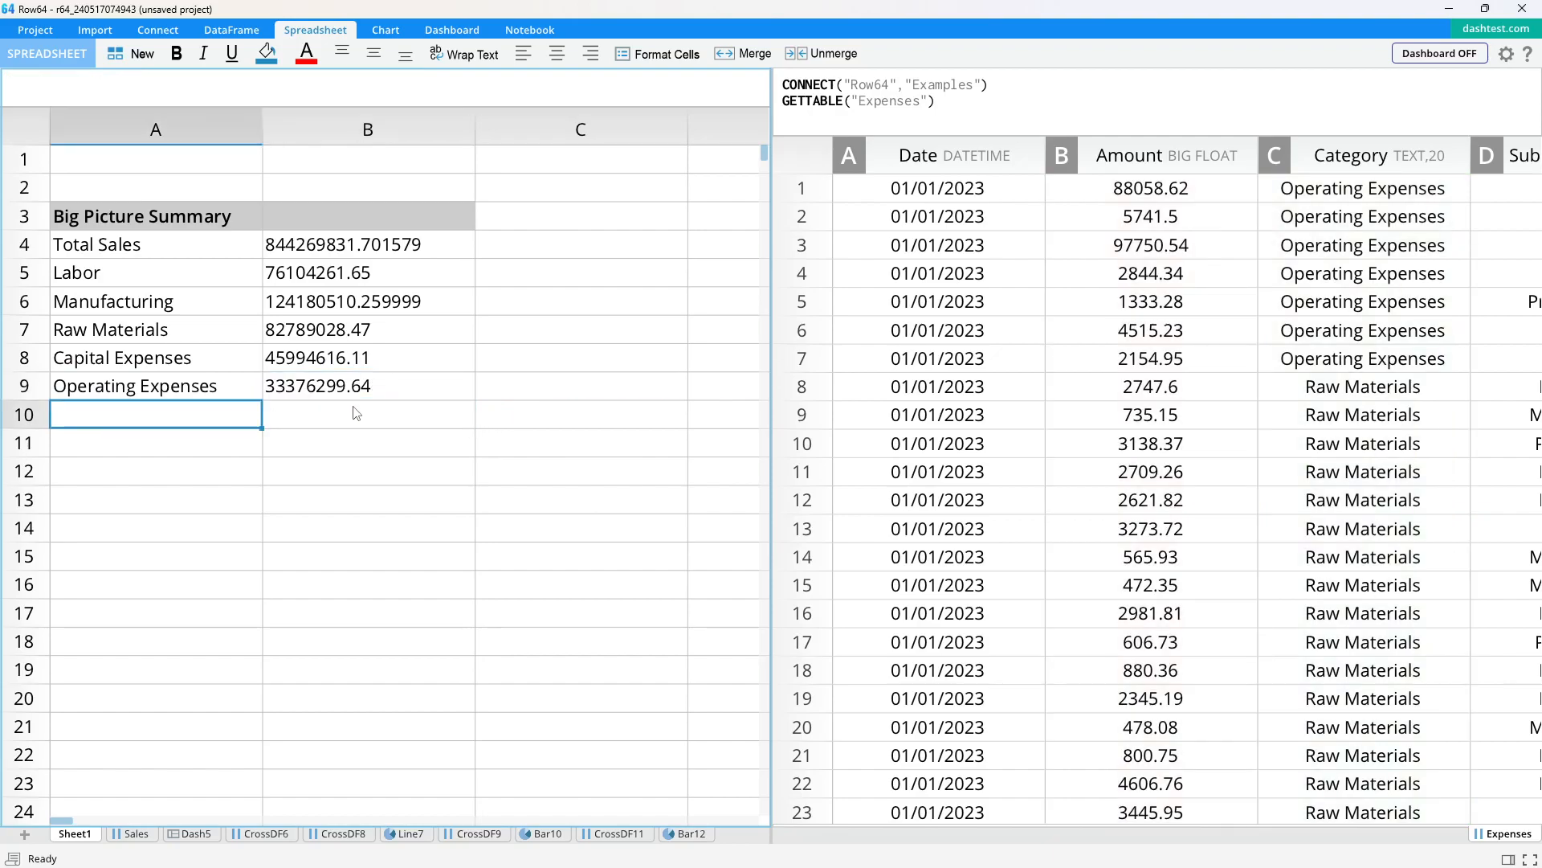
text(Total)
text(penses)
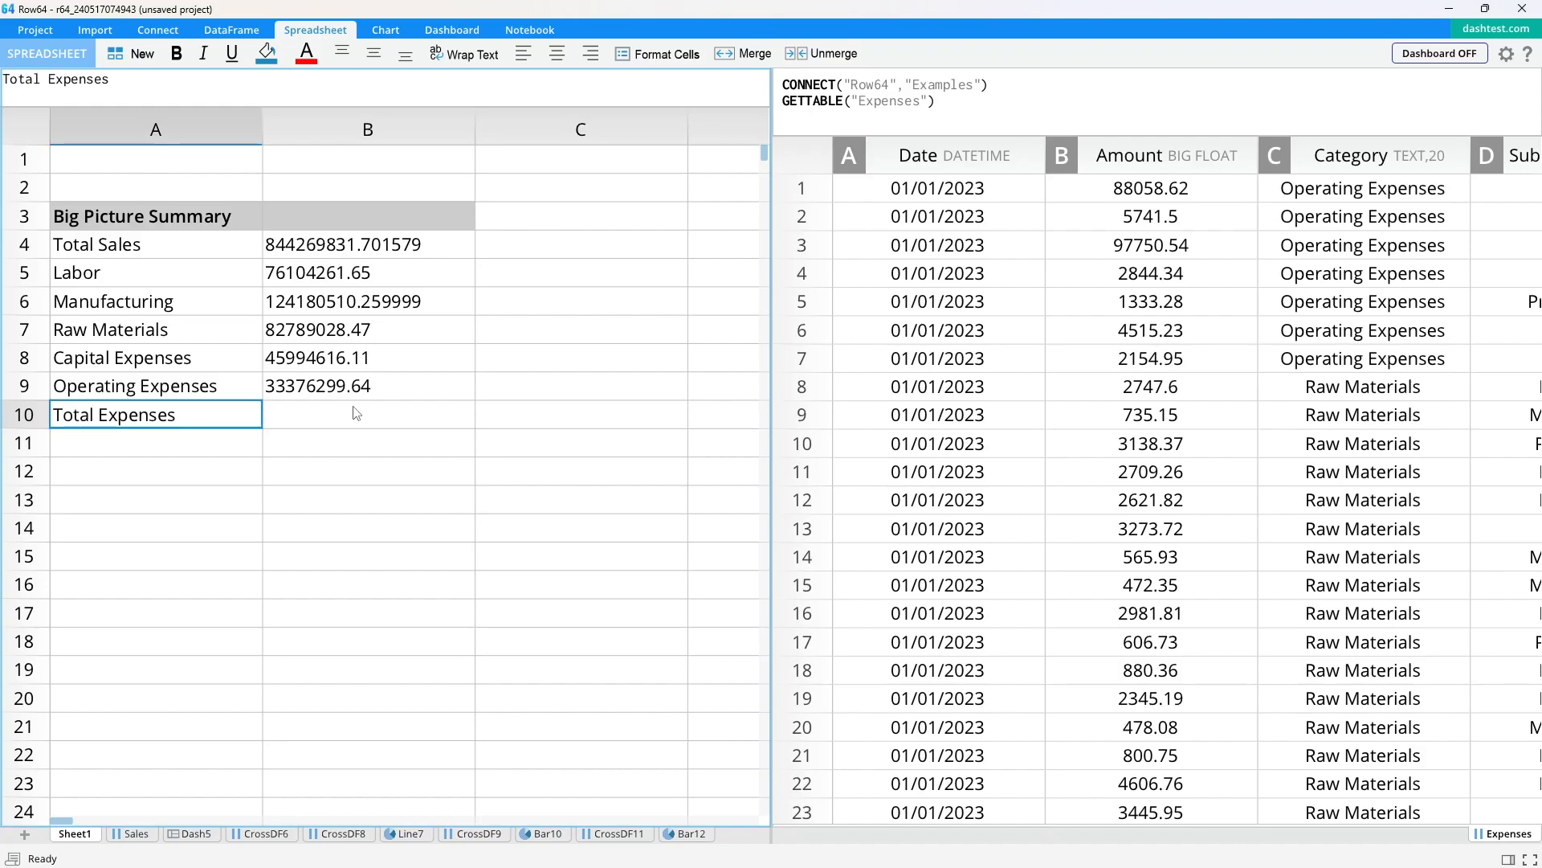
click(356, 413)
text(=SUM()
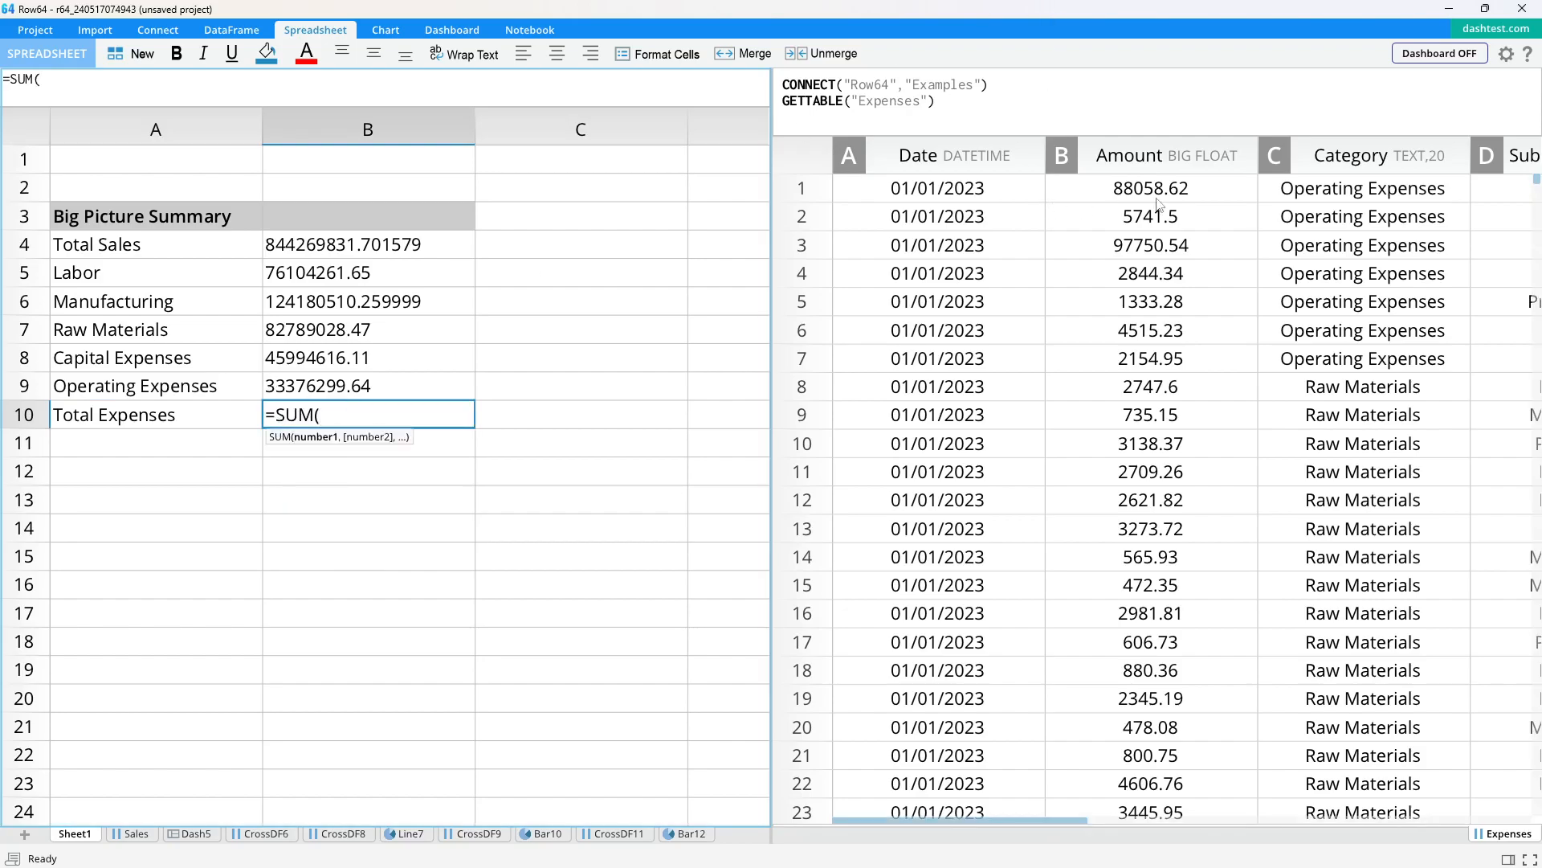
click(1147, 165)
key(Return)
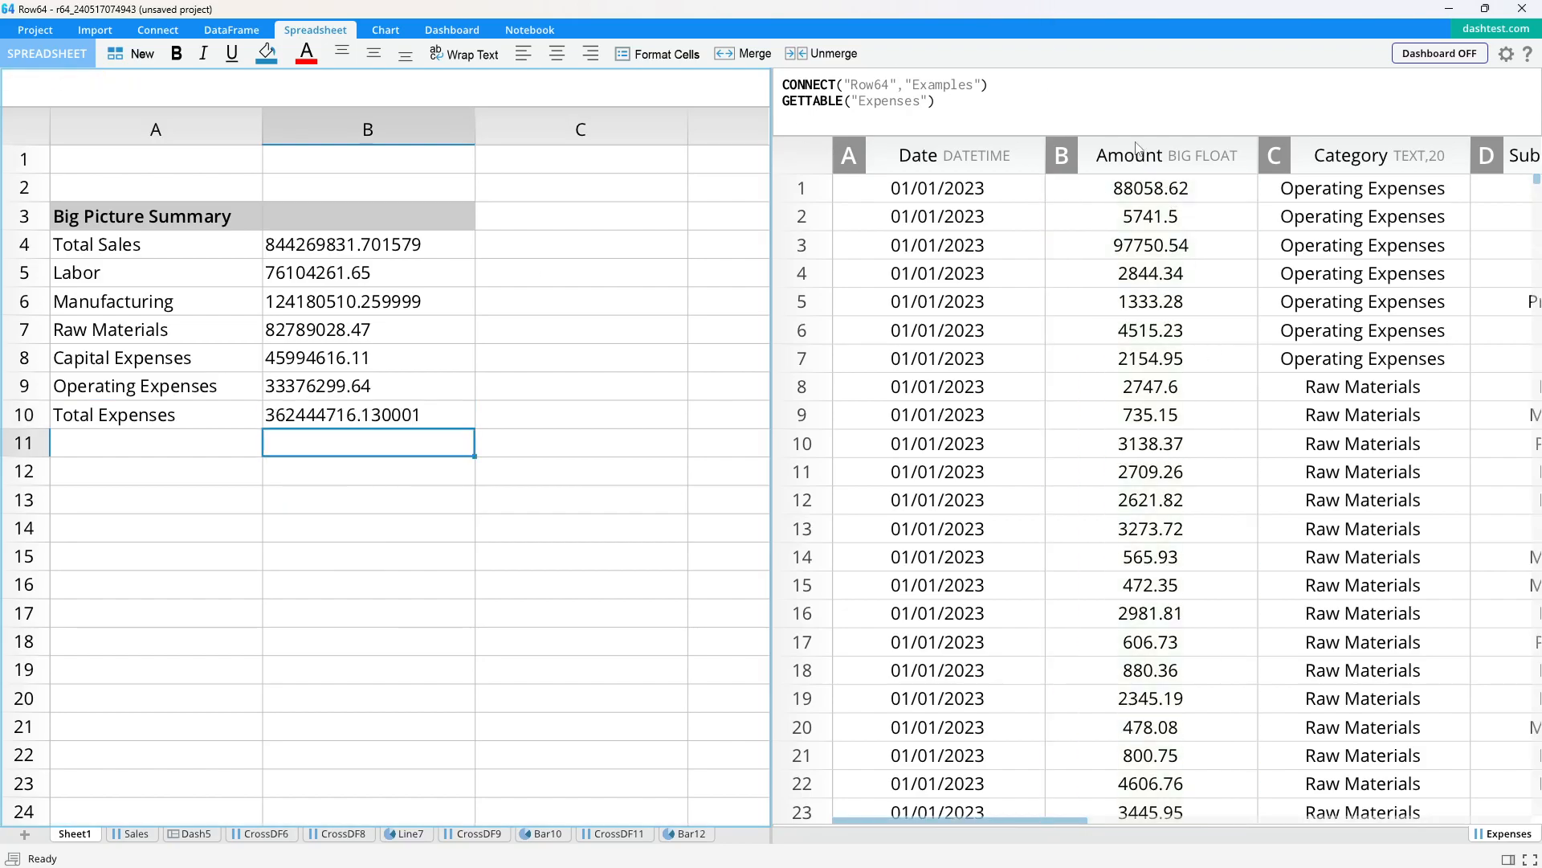
Step: Label cell A11 Profit and enter the formula =B4-B10 in B11 to subtract total expenses from total sales
click(210, 448)
text(PRo)
key(BackSpace)
key(BackSpace)
text(rofit)
key(Tab)
text(=)
click(378, 251)
text(-)
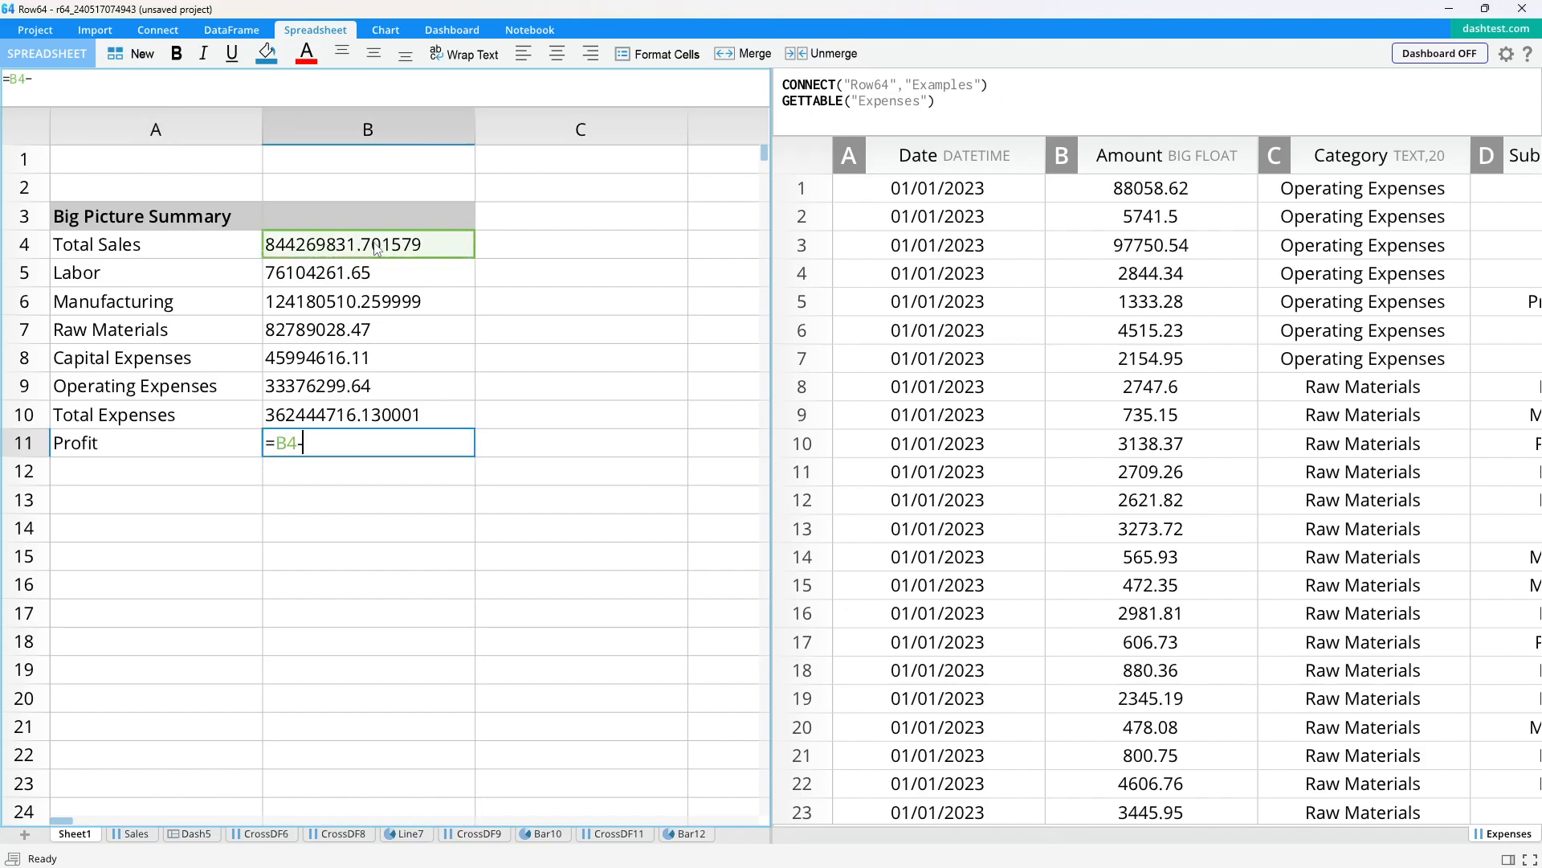
click(315, 418)
key(Return)
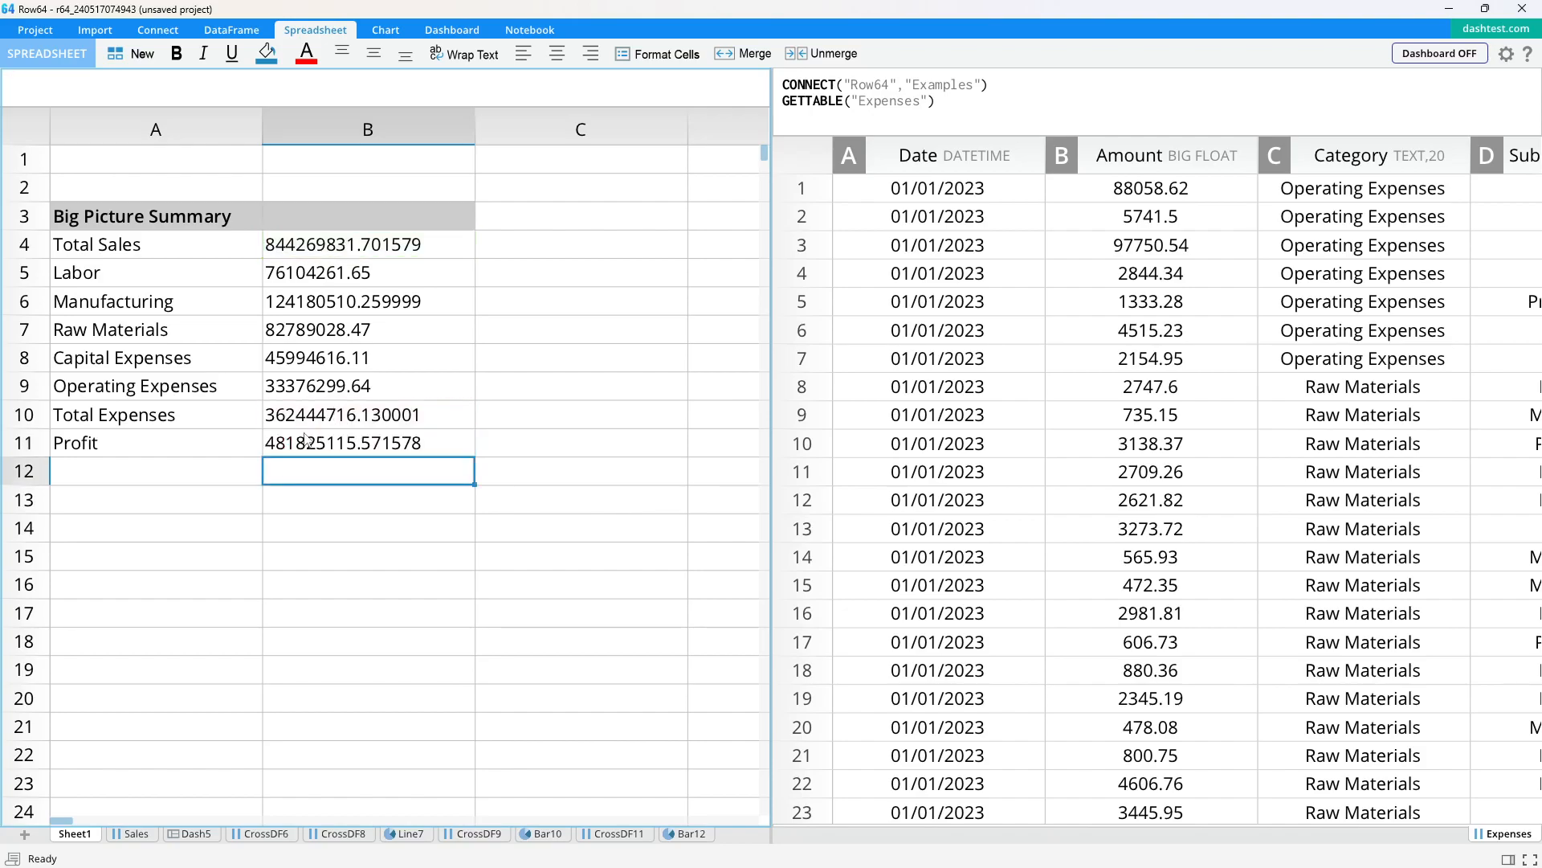
Step: Label cell A12 Profitability Ratio and enter the formula =B11/B4 in B12
click(213, 466)
text(Profi)
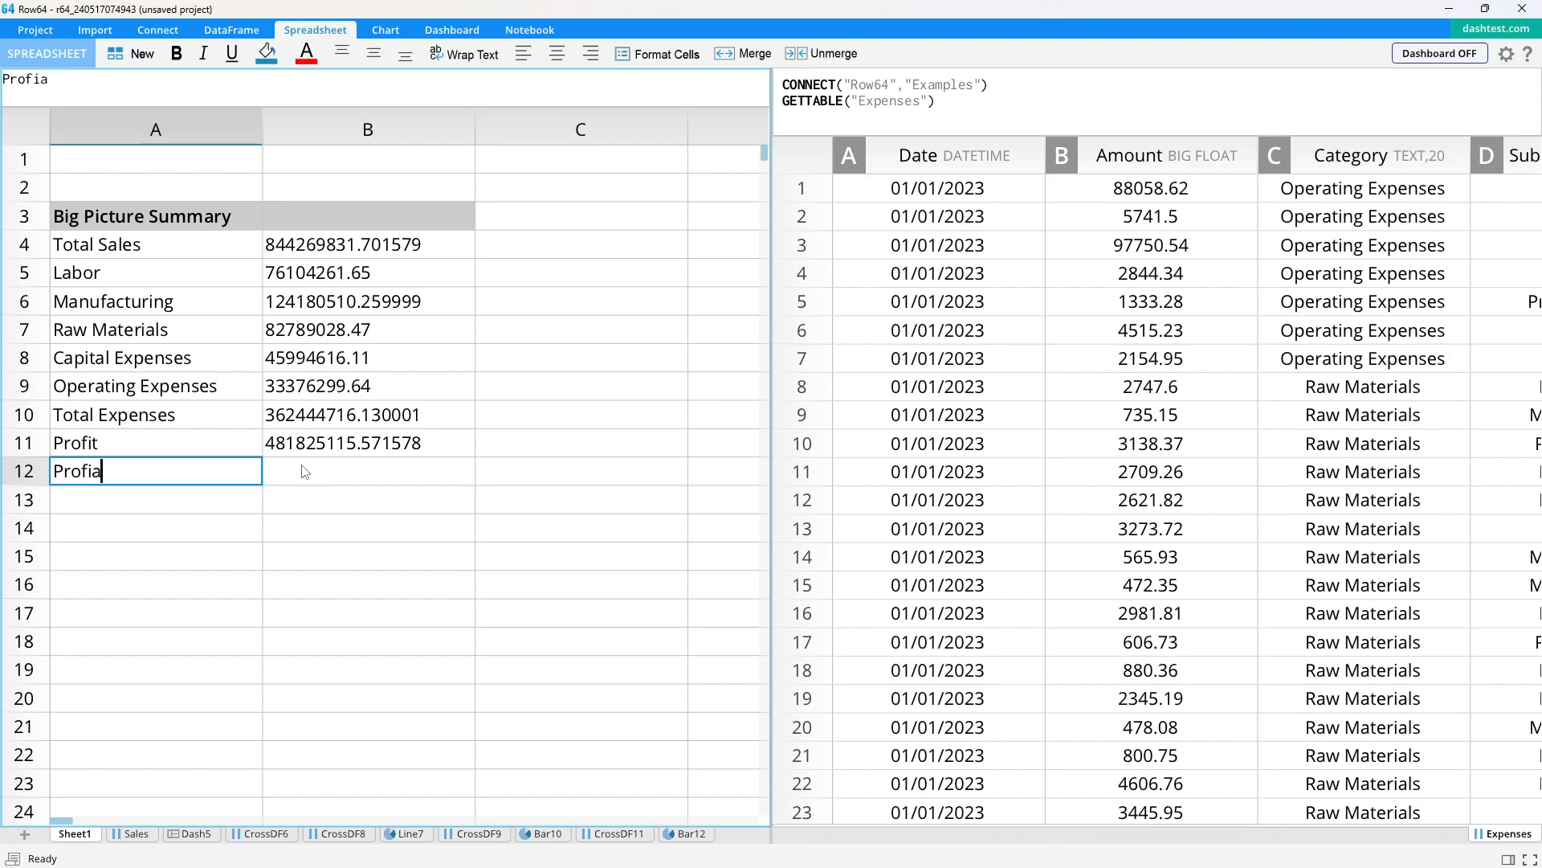
text(tability Ratio)
click(305, 472)
text(=)
click(358, 441)
text(/)
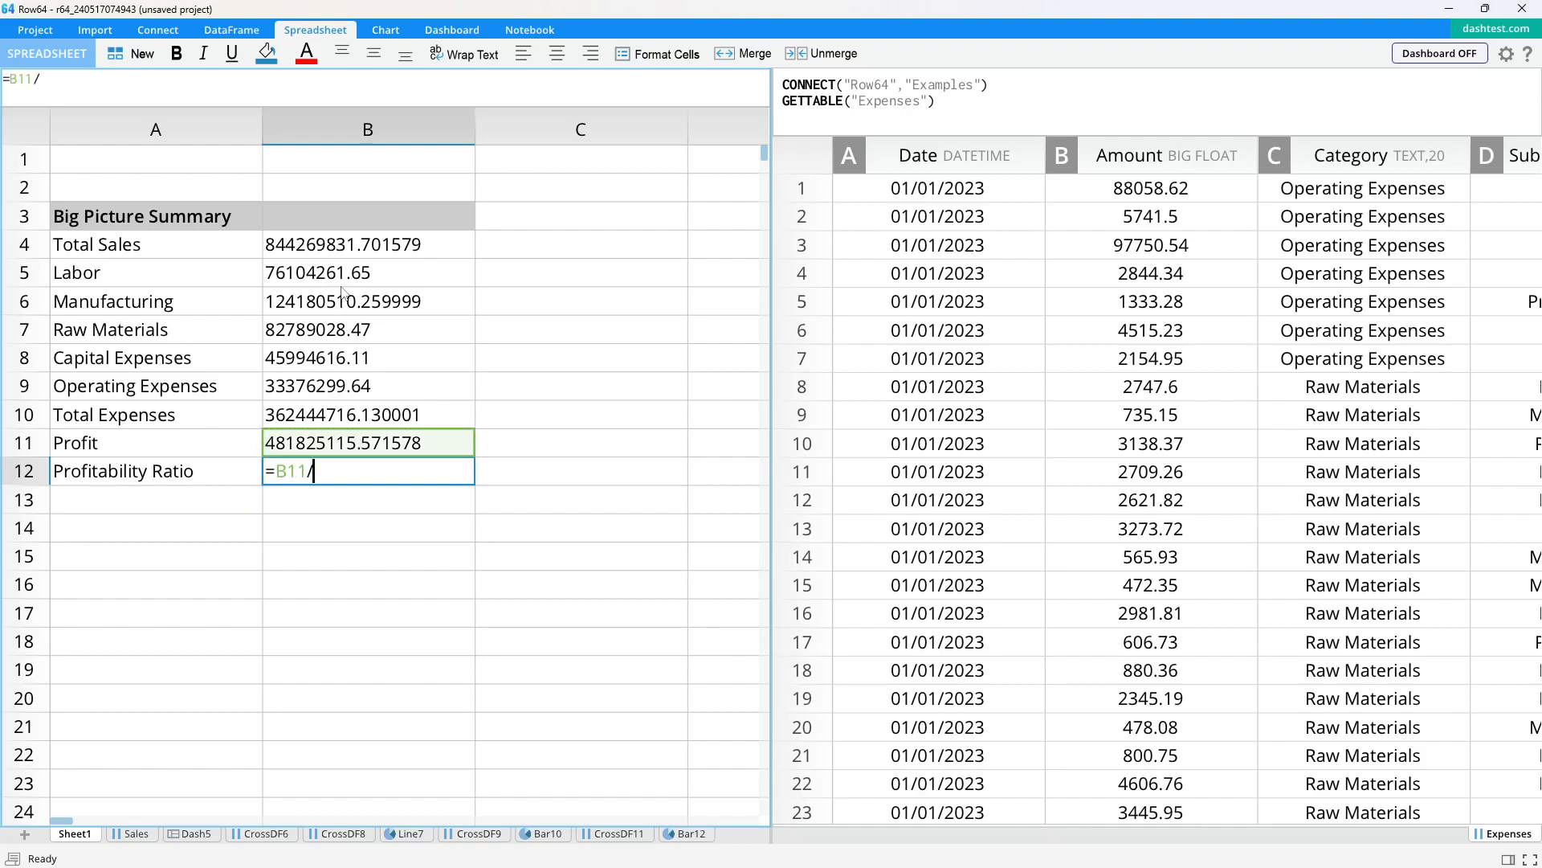
click(332, 255)
key(Return)
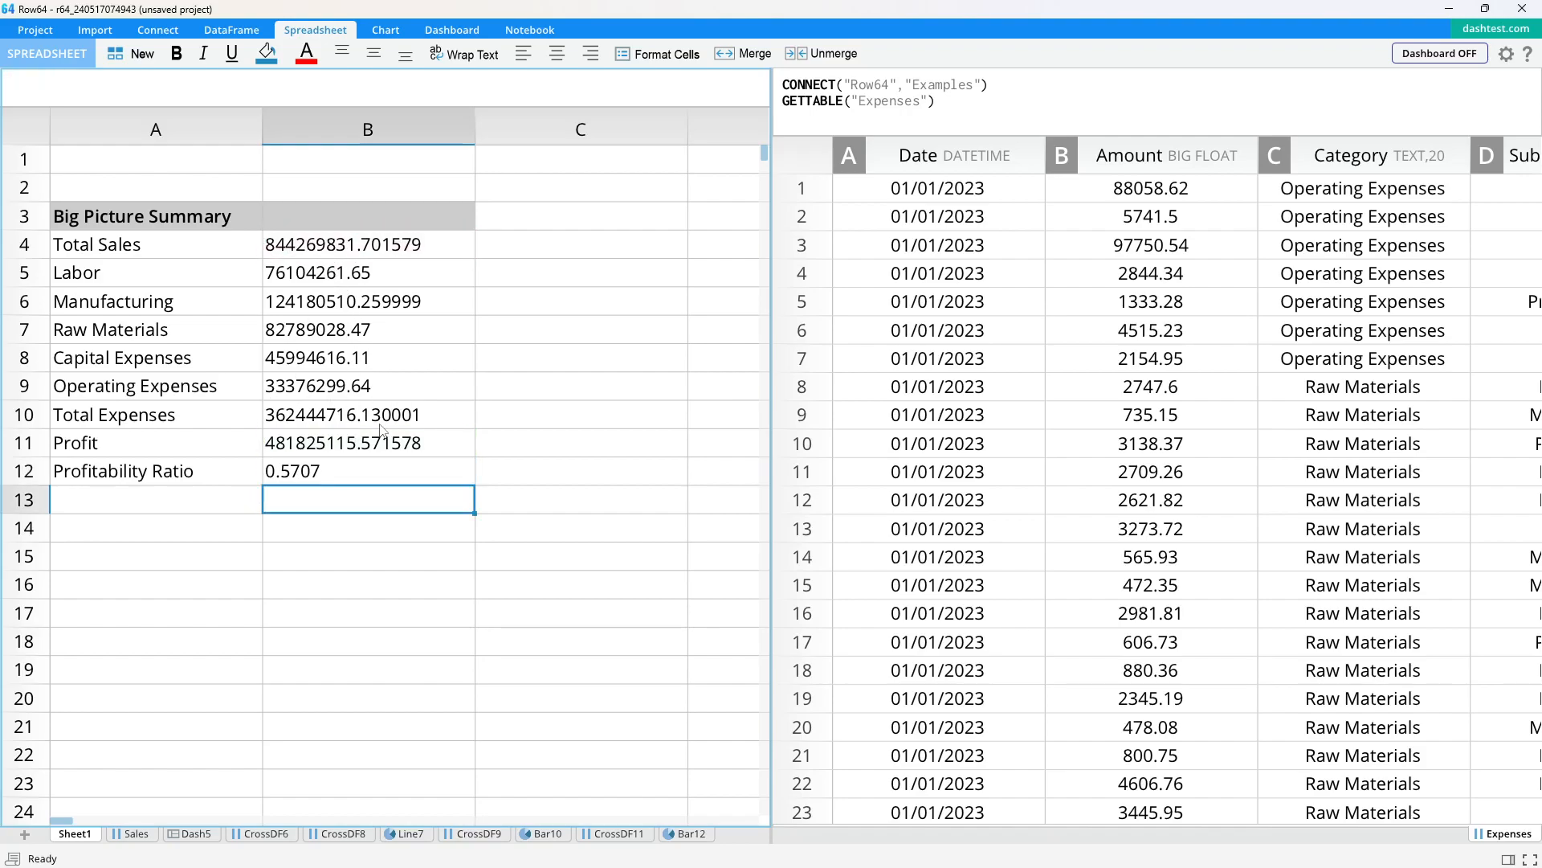
Step: Format the amounts in B4:B11 as dollar currency with thousands separators and no decimals
drag(336, 250, 361, 442)
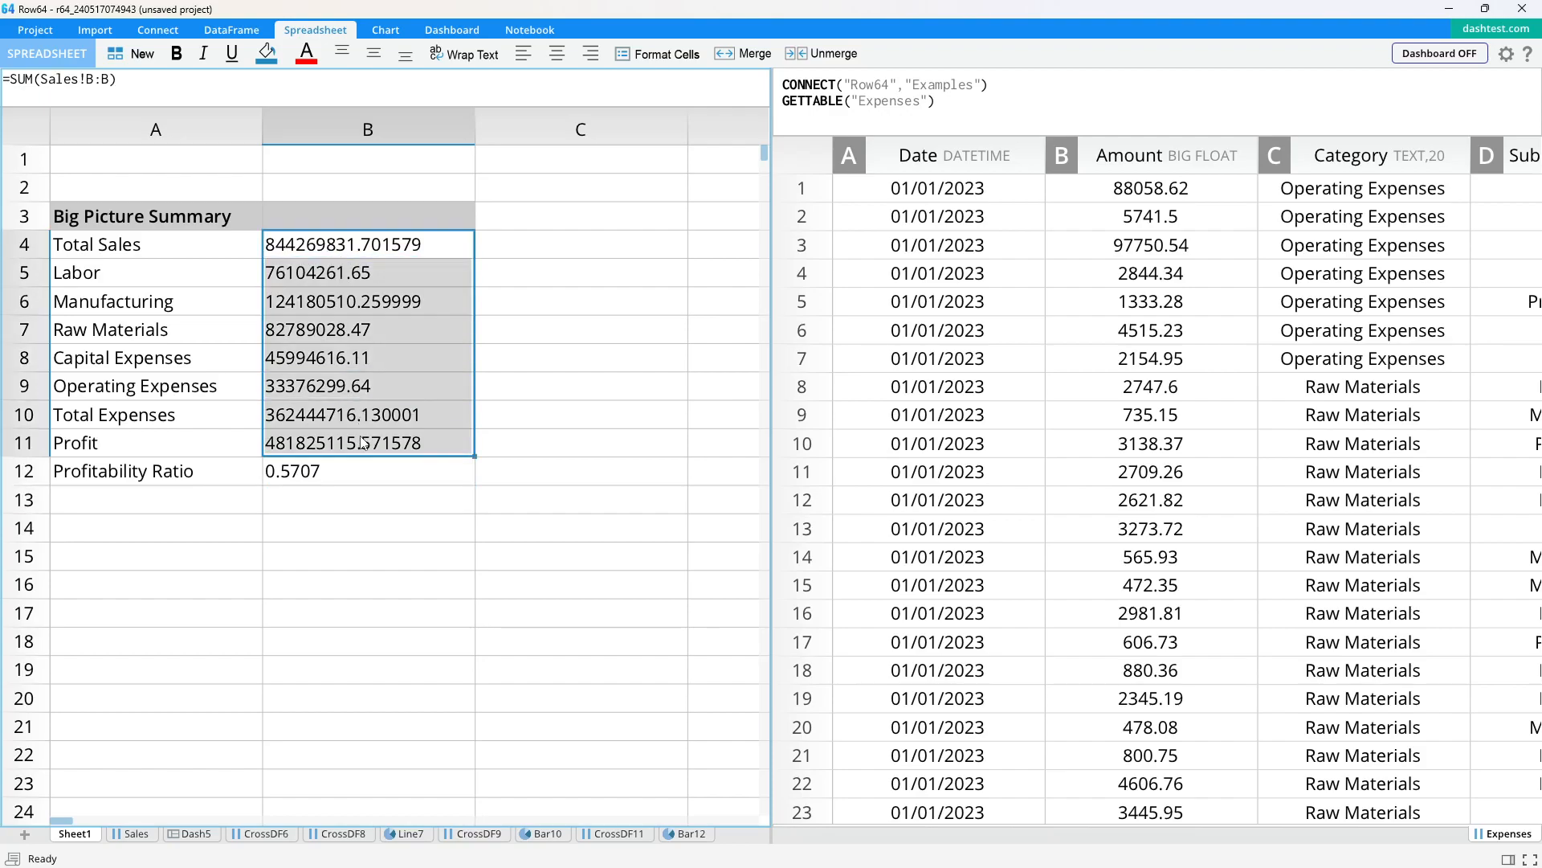
right_click(351, 372)
click(406, 516)
click(727, 288)
click(696, 327)
click(690, 375)
click(690, 399)
click(855, 626)
click(364, 575)
Step: Apply the custom format code #% to the Profitability Ratio value in B12
click(365, 466)
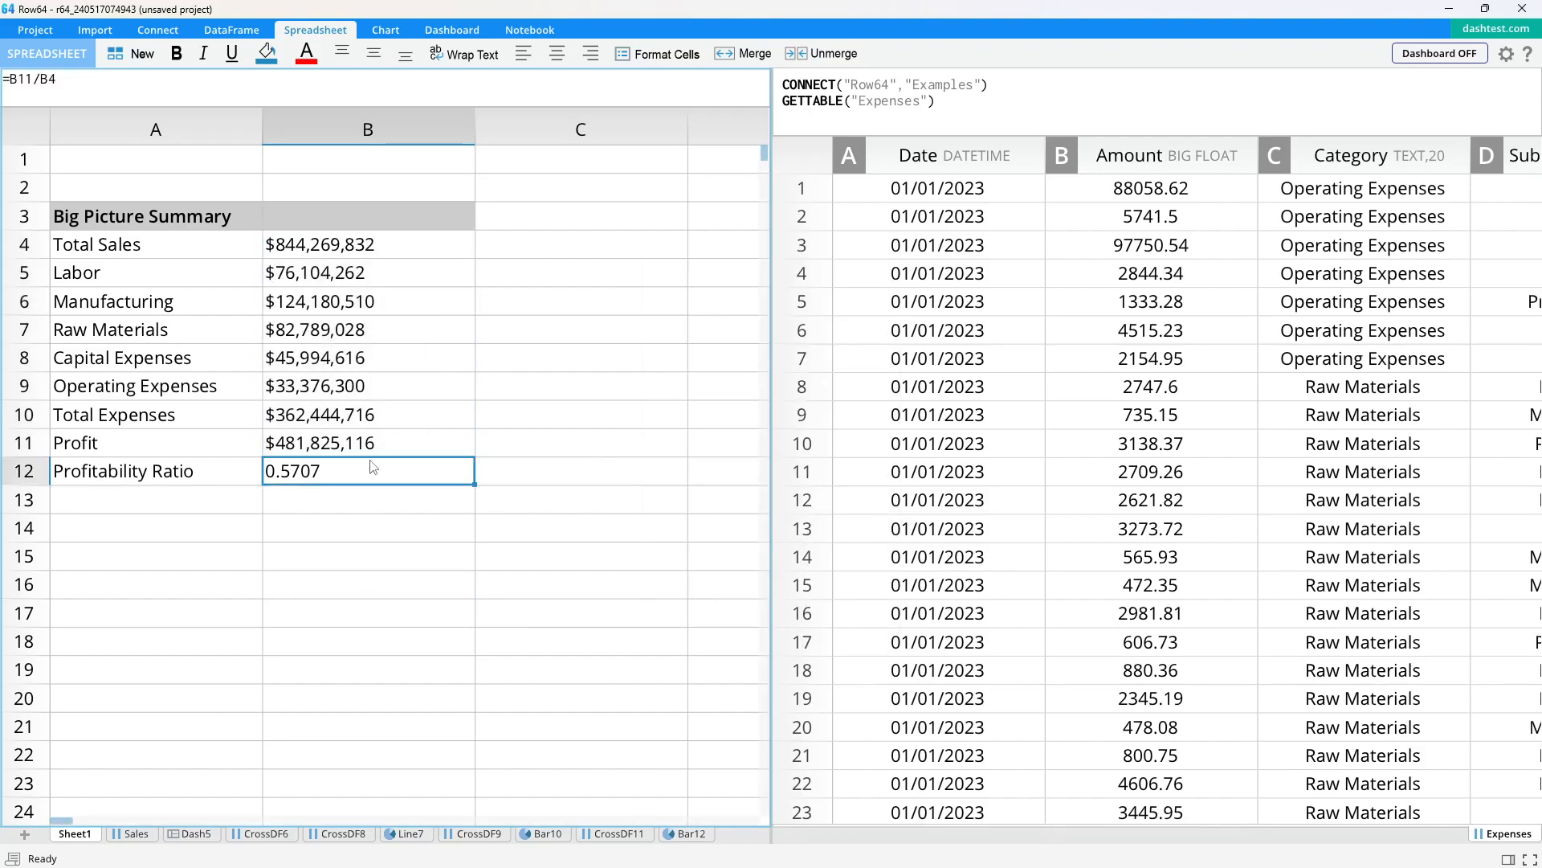
right_click(376, 466)
click(418, 618)
click(787, 280)
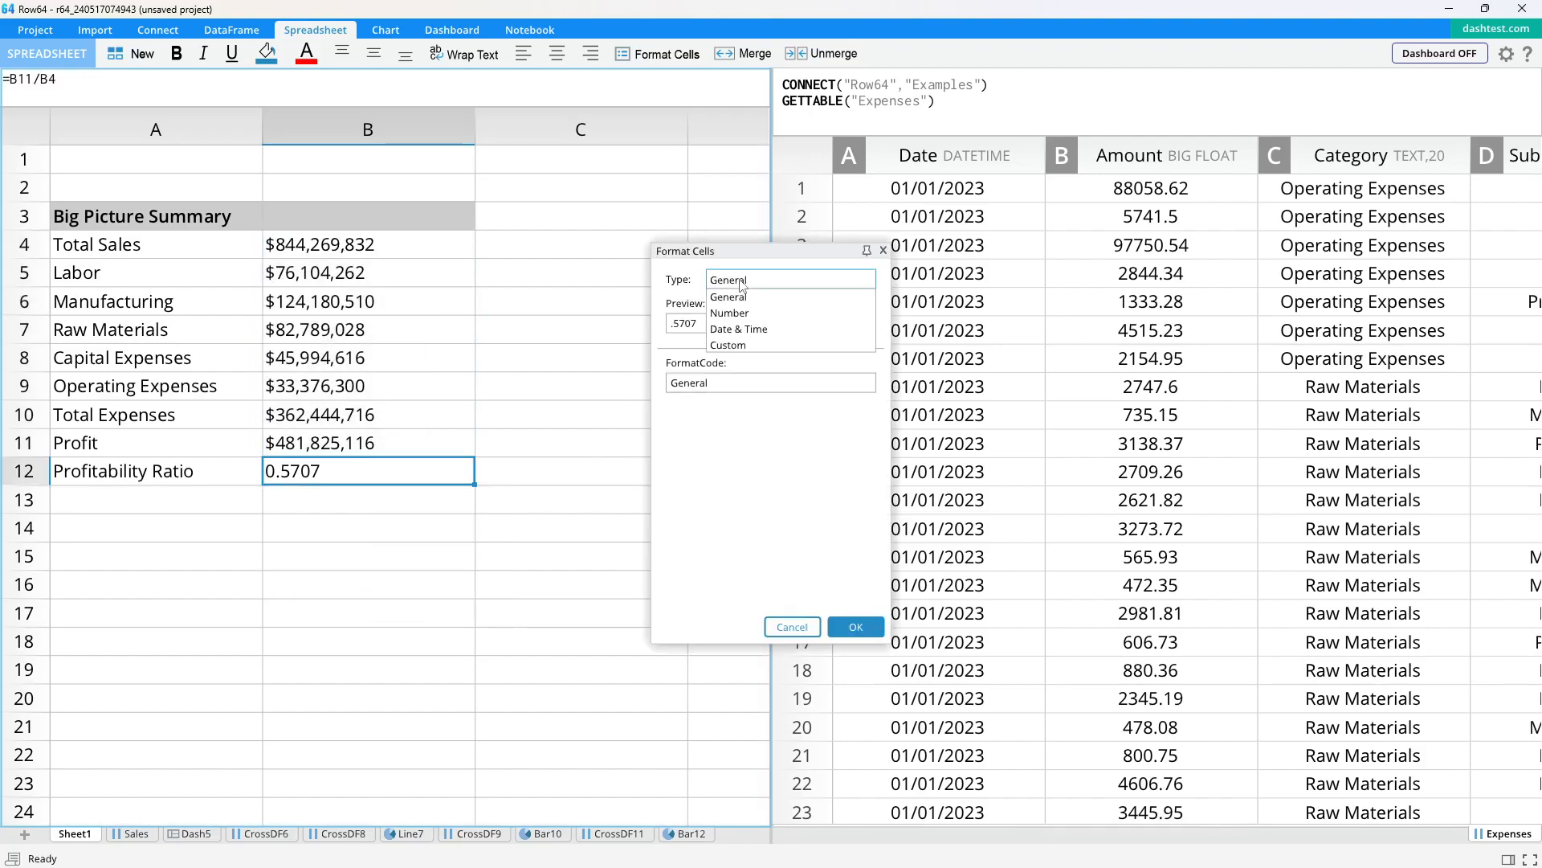
click(737, 336)
drag(725, 382, 641, 383)
text(#%)
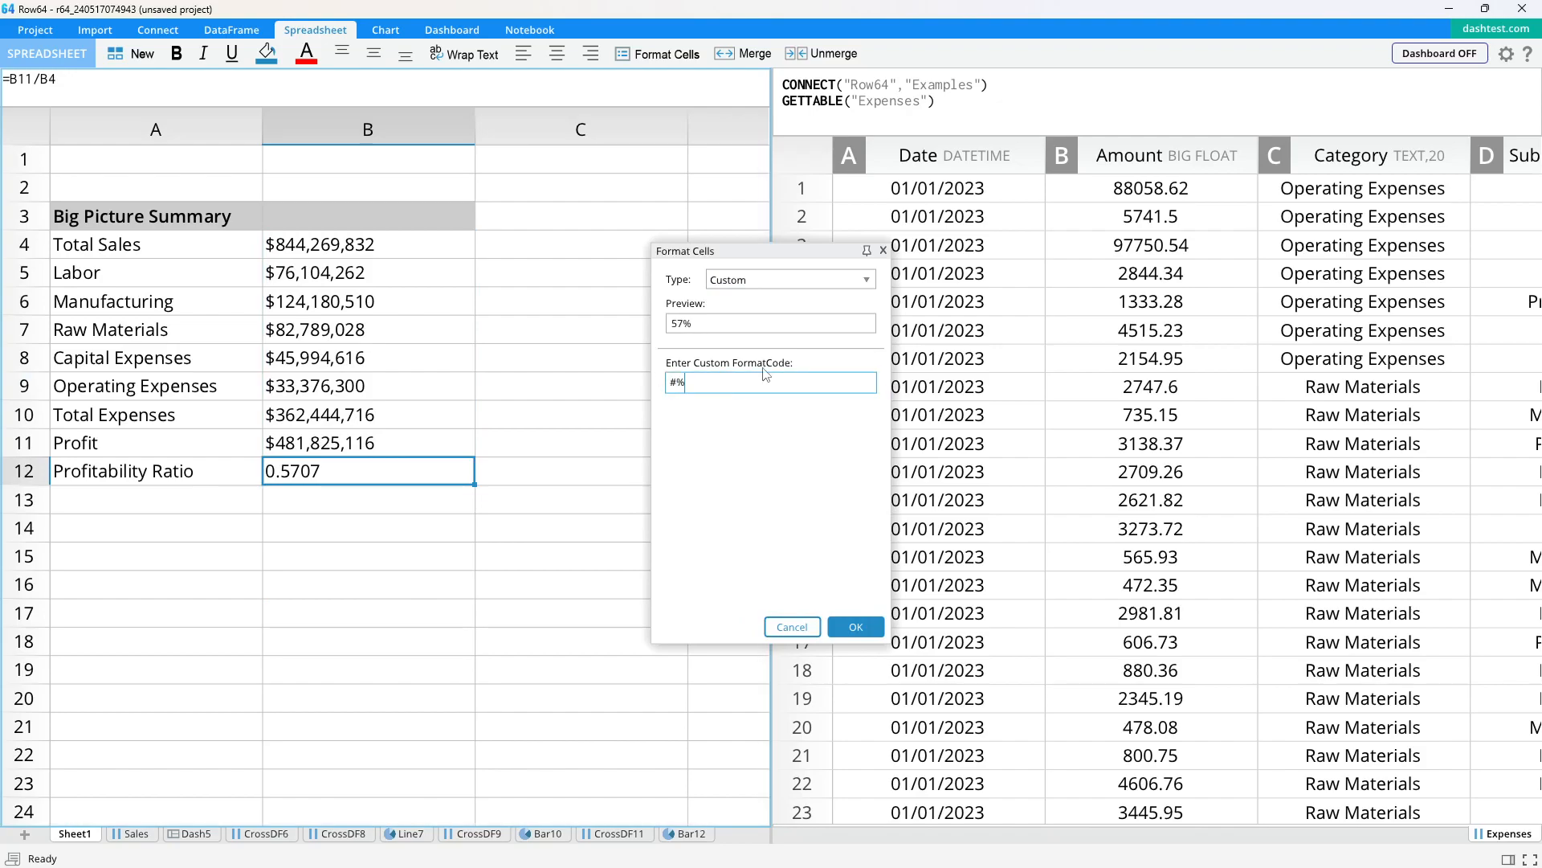
click(854, 626)
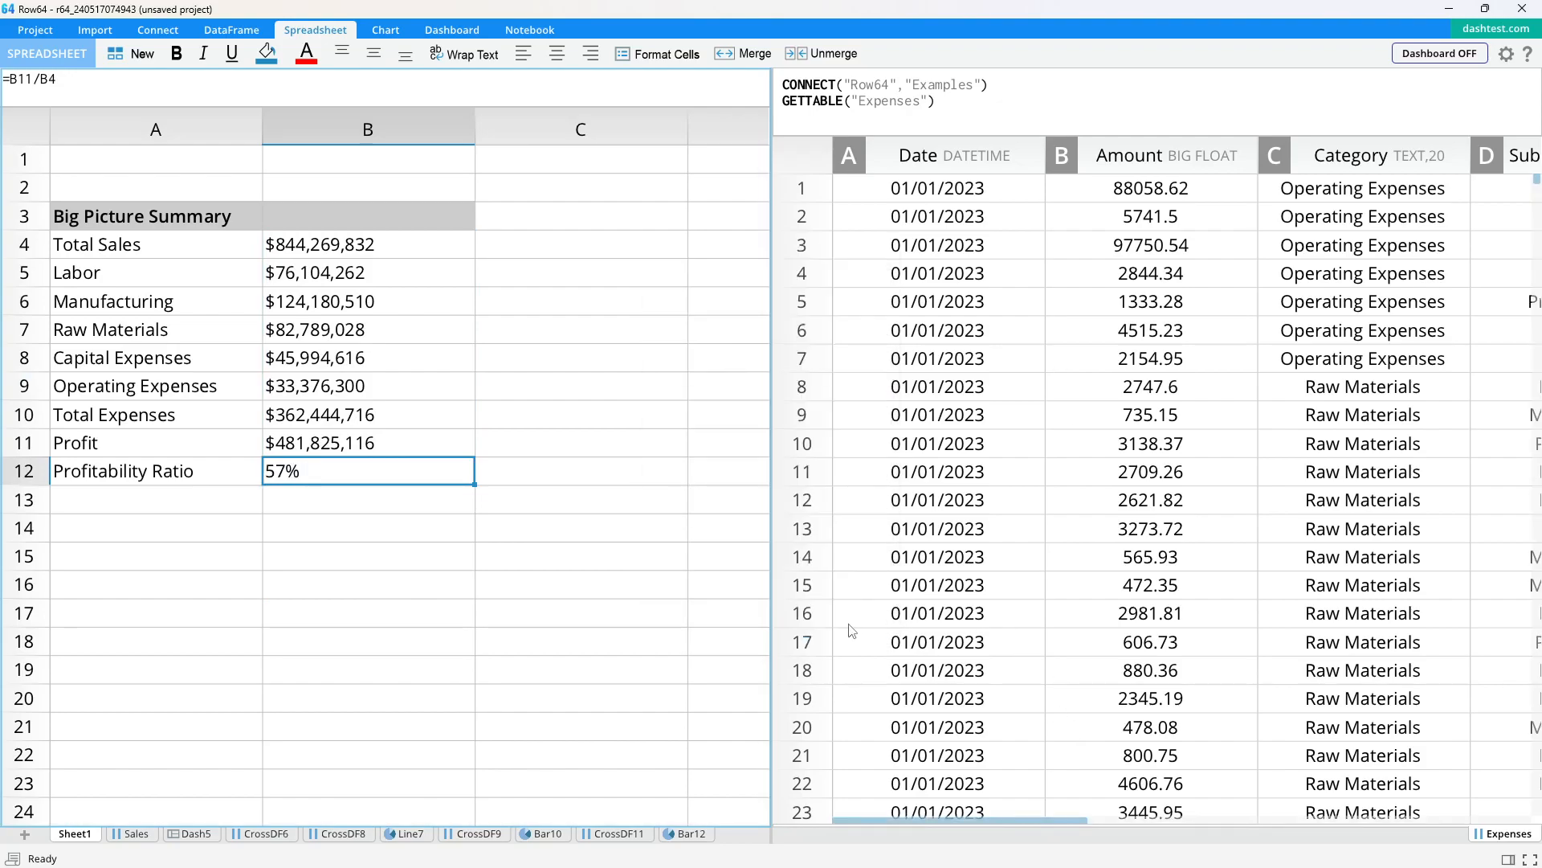
key(Return)
click(597, 391)
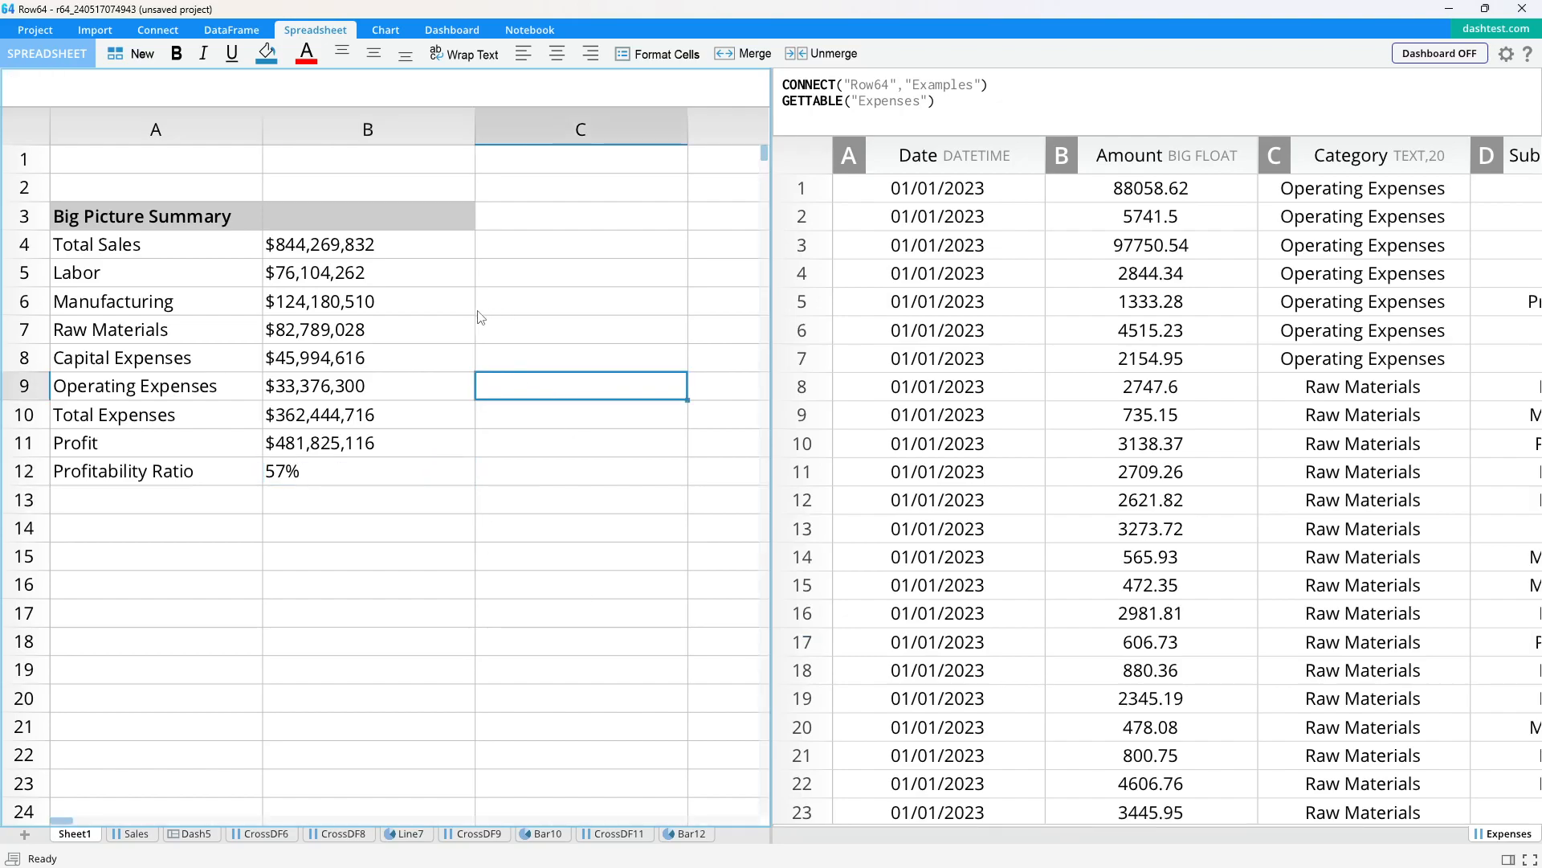
Step: Expand Sheet1 to the full window and turn on dashboard mode for the spreadsheet
key(ctrl+space)
drag(130, 223, 348, 488)
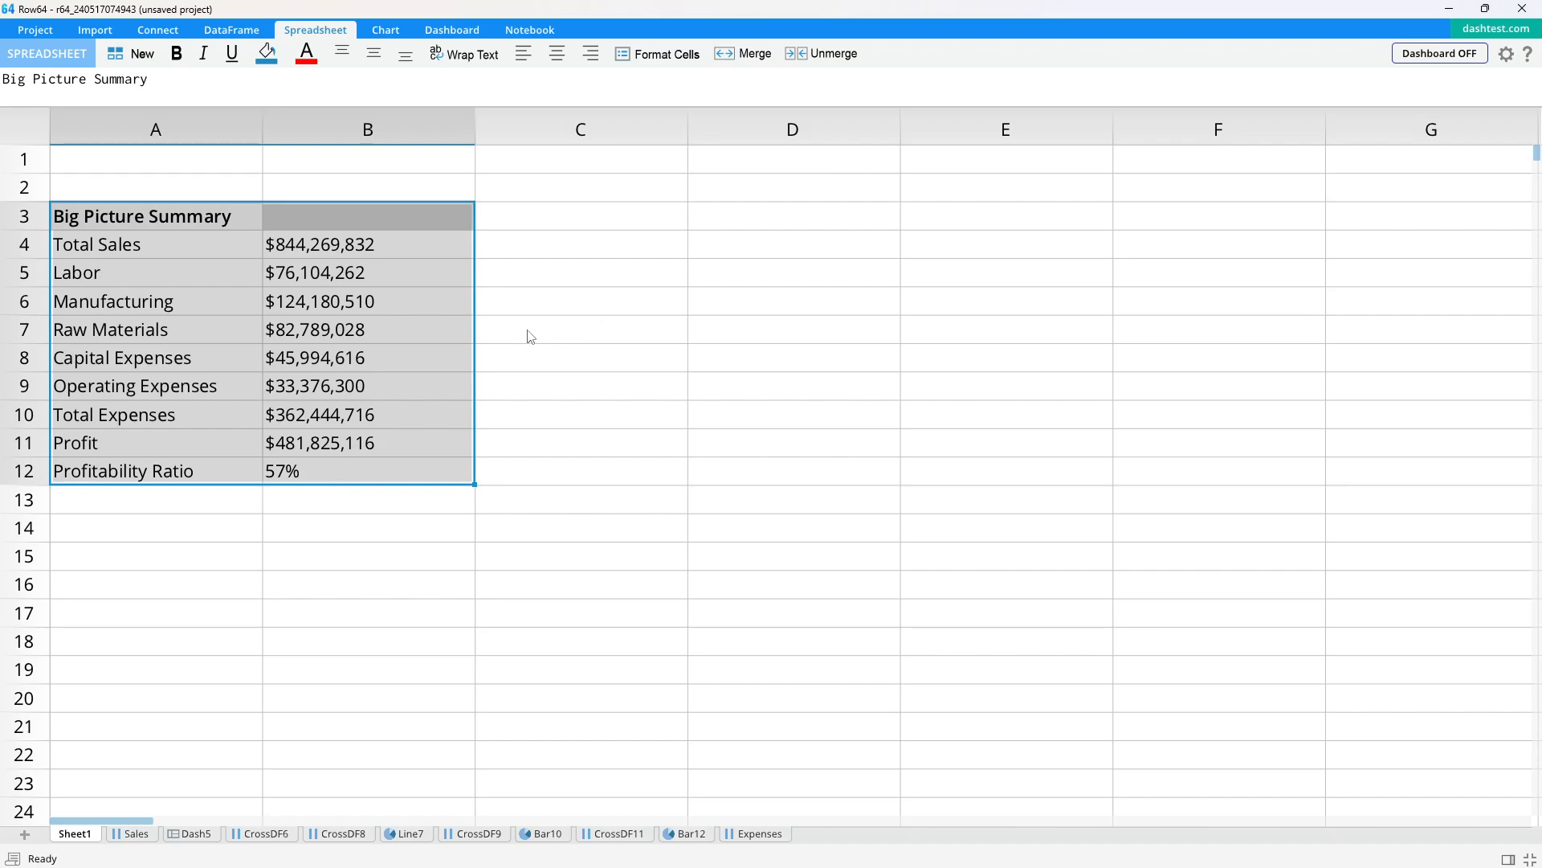
click(565, 331)
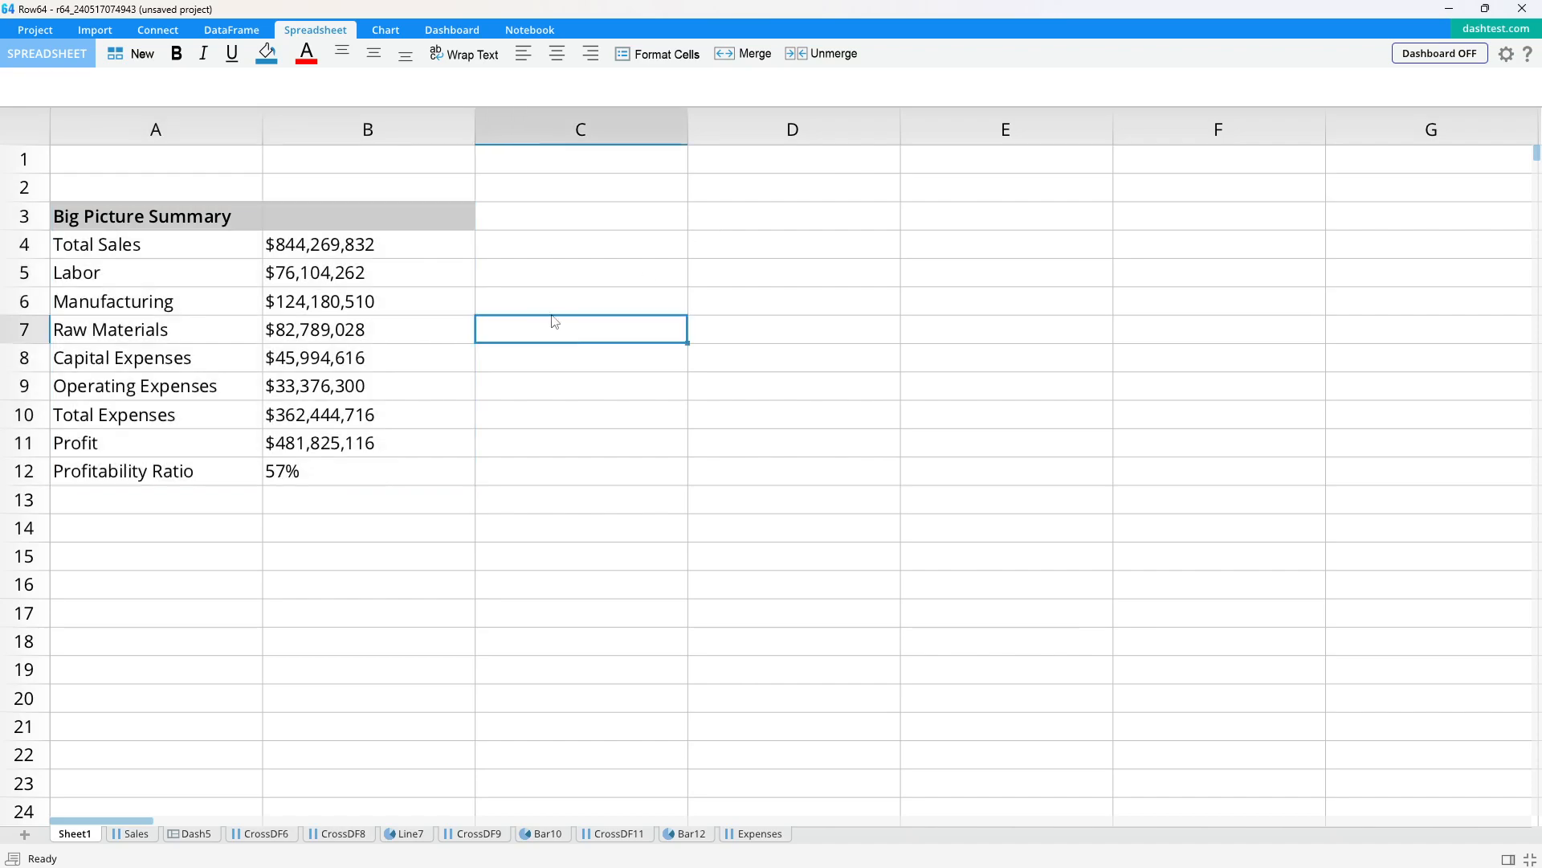
drag(429, 233, 248, 474)
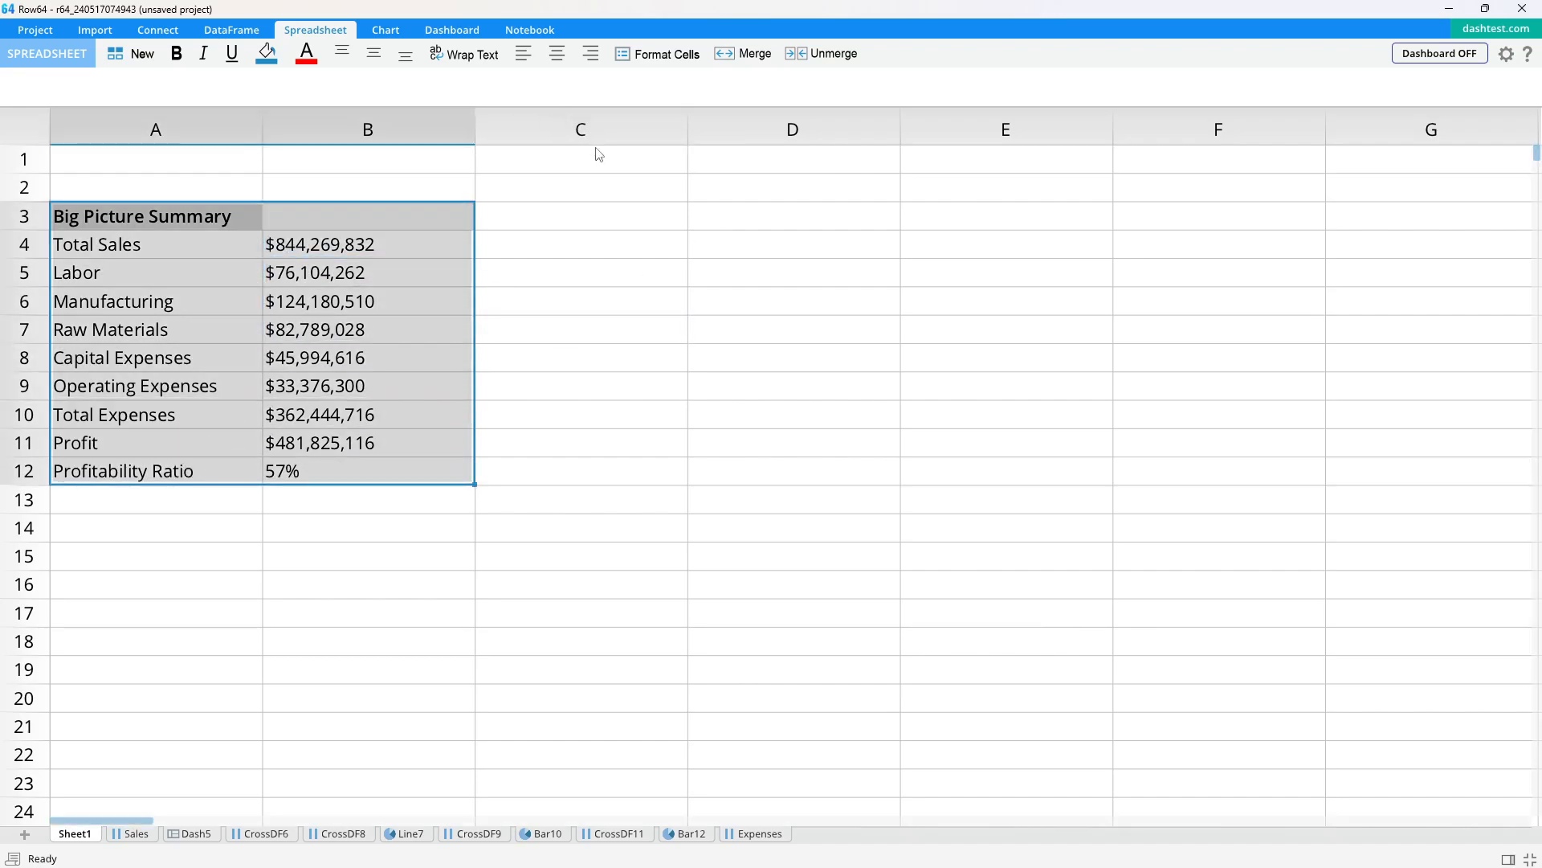
click(1410, 52)
Step: Set the spreadsheet's dashboard area to the Big Picture Summary table, A3:B12
click(928, 54)
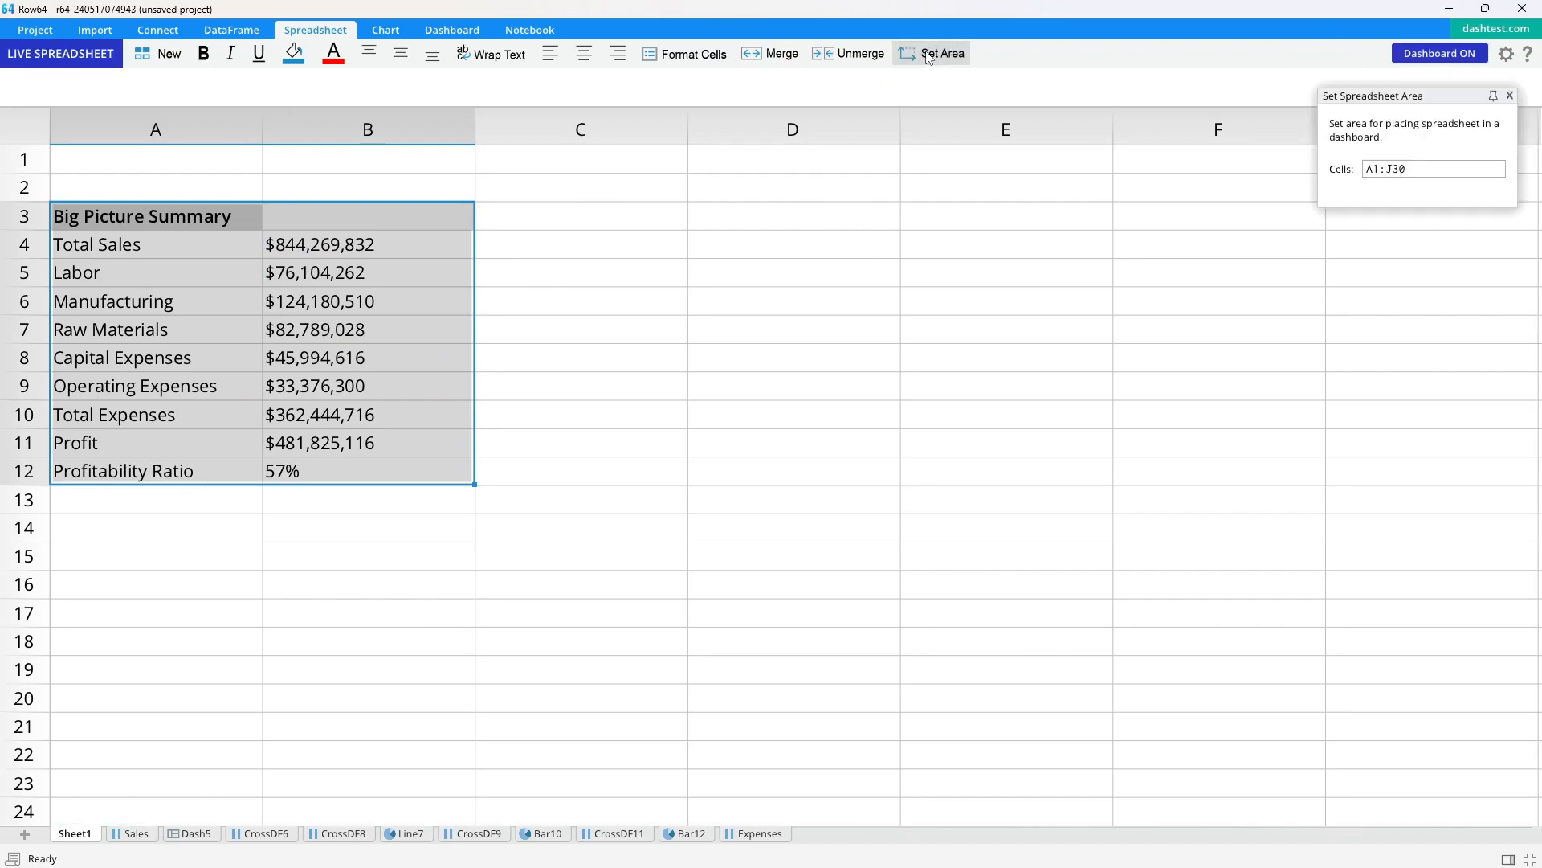
drag(1395, 109, 833, 144)
click(825, 209)
drag(121, 217, 382, 456)
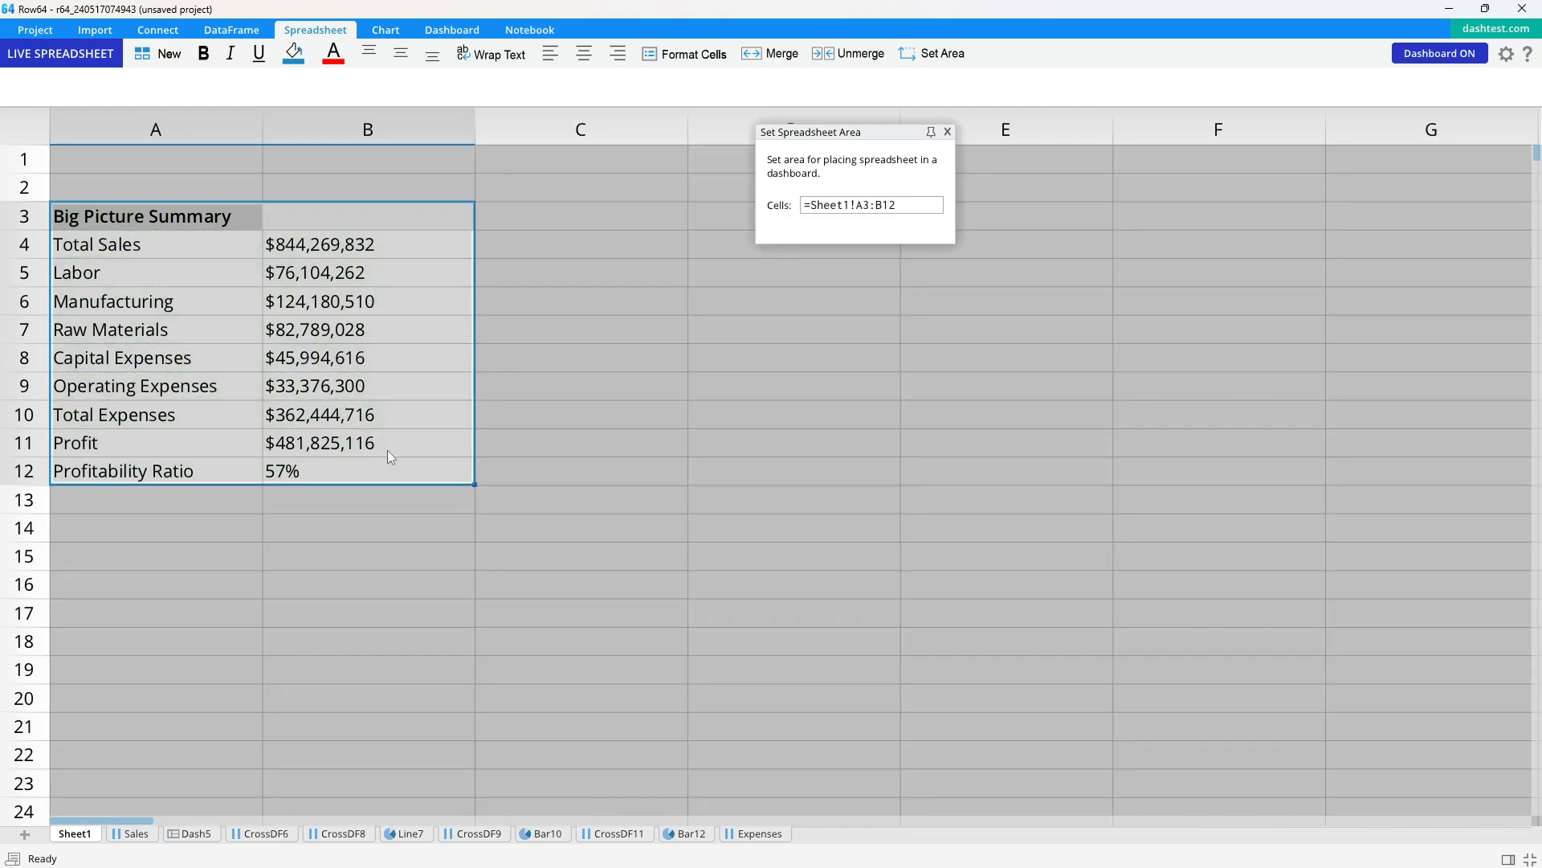
click(948, 132)
click(608, 332)
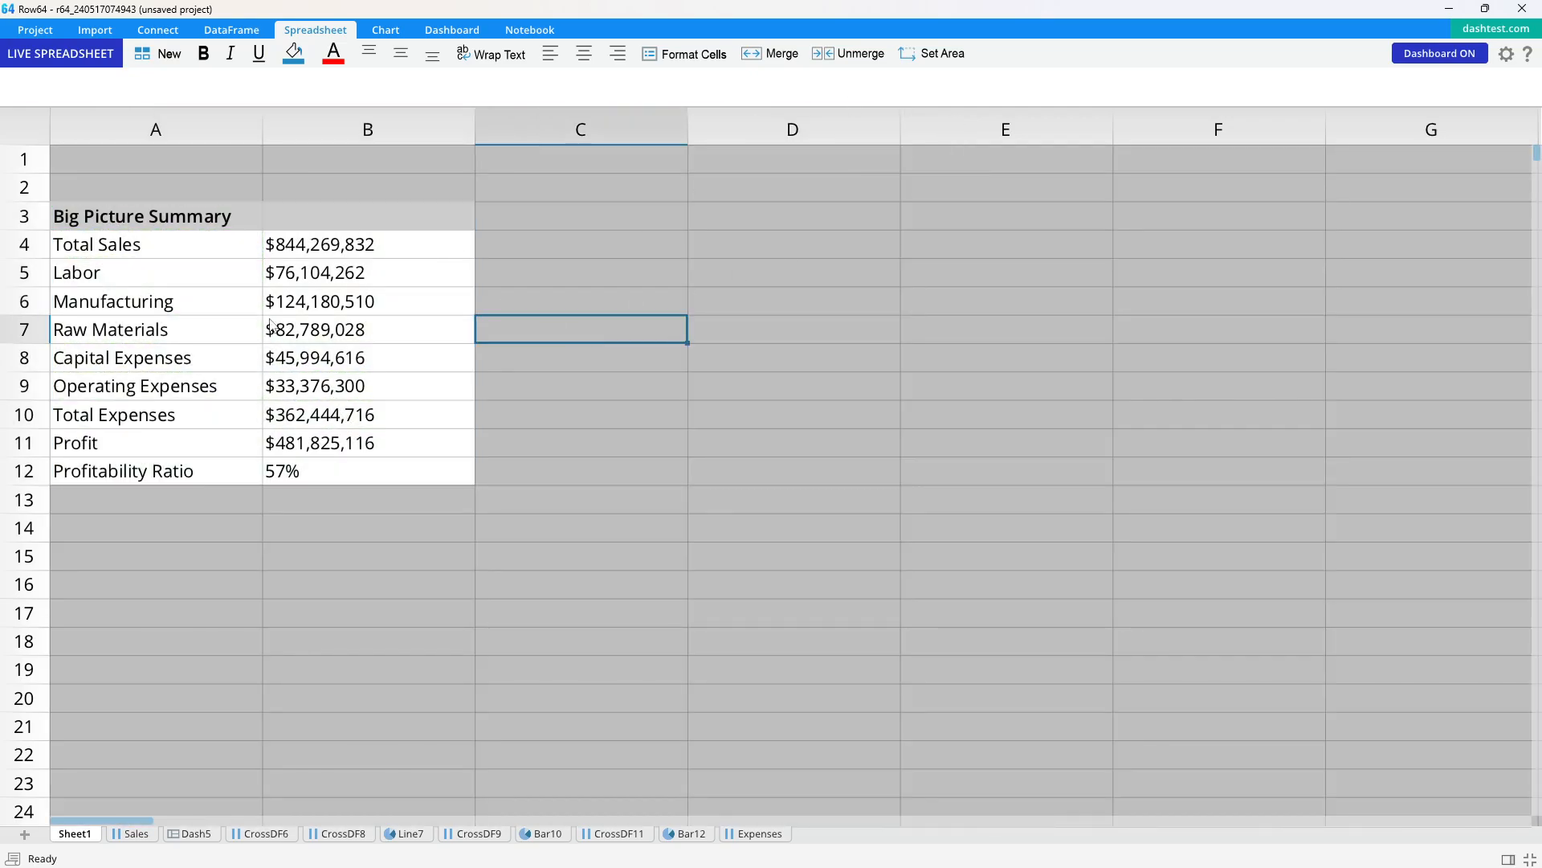
Step: Place Sheet1 in the Dash5 pane above Sales By Quarter, using the Stretch to Pane fit type and no padding
click(201, 834)
drag(67, 835, 151, 431)
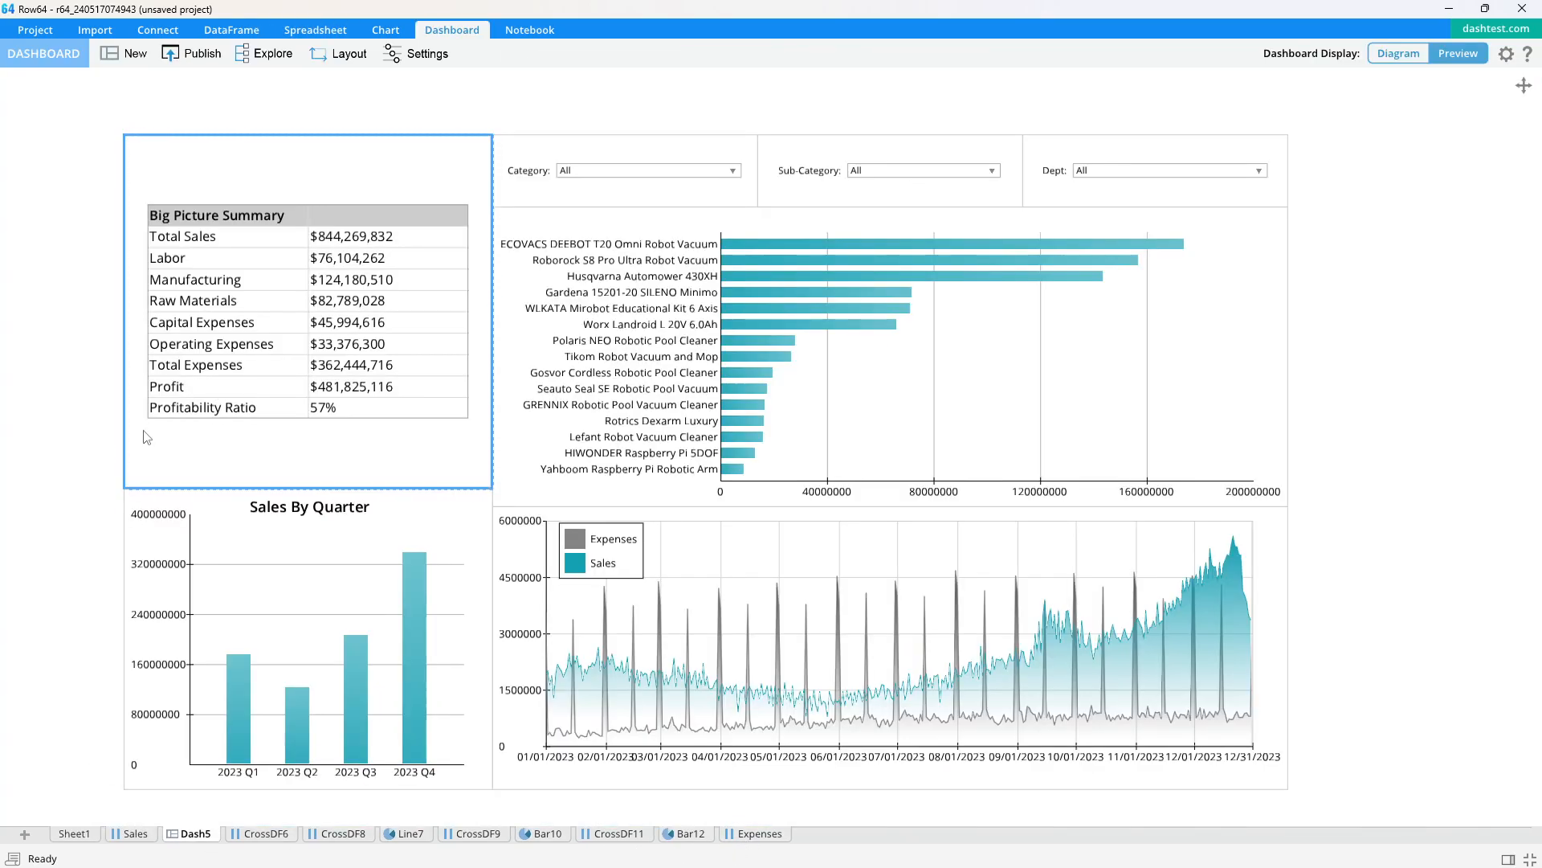
double_click(328, 244)
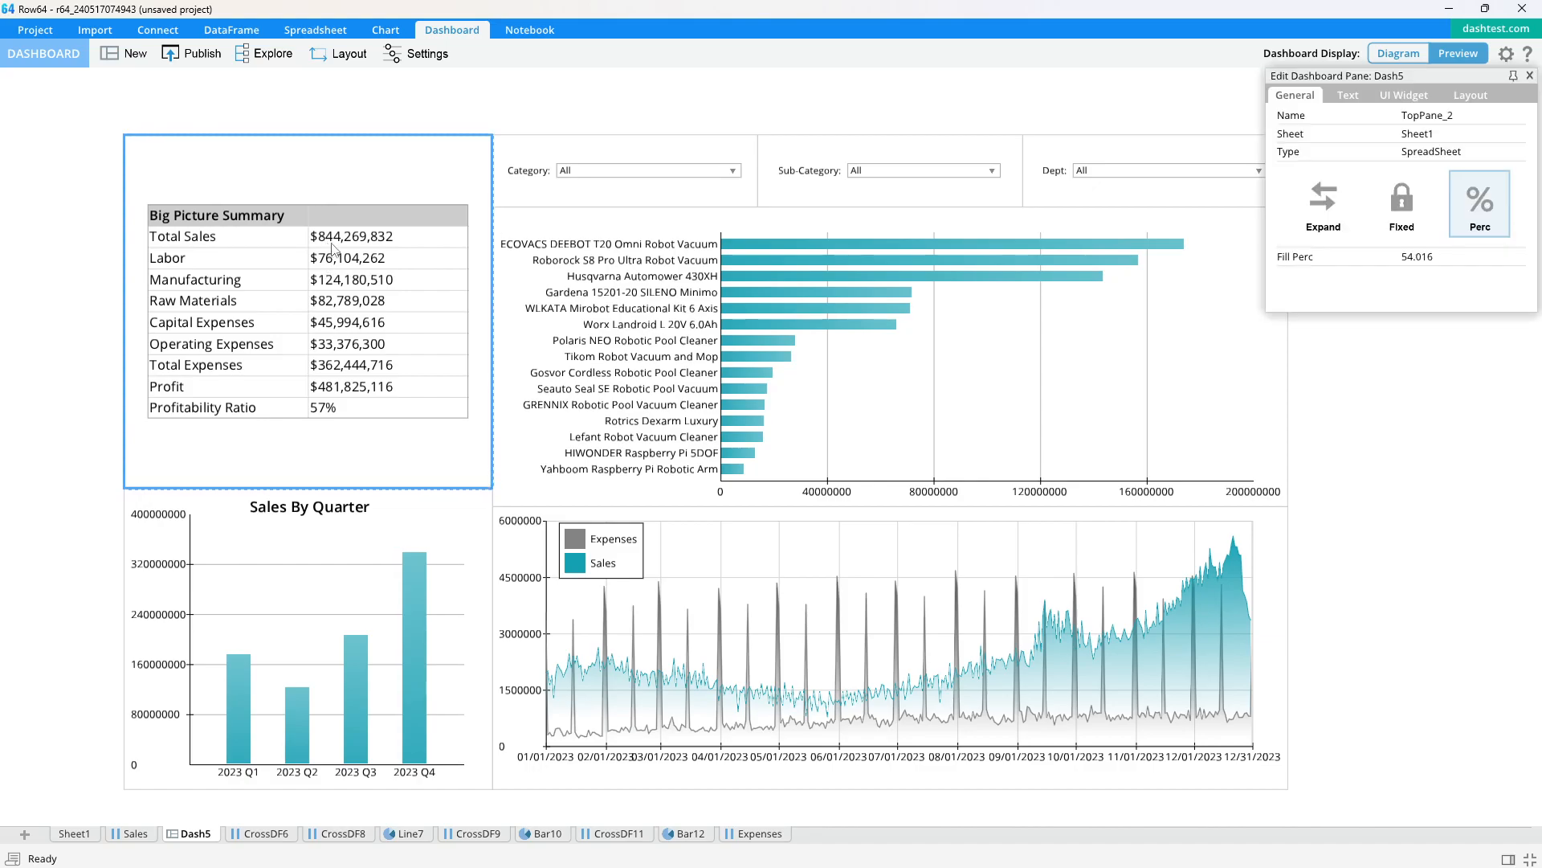
click(1455, 98)
click(1371, 160)
click(1371, 210)
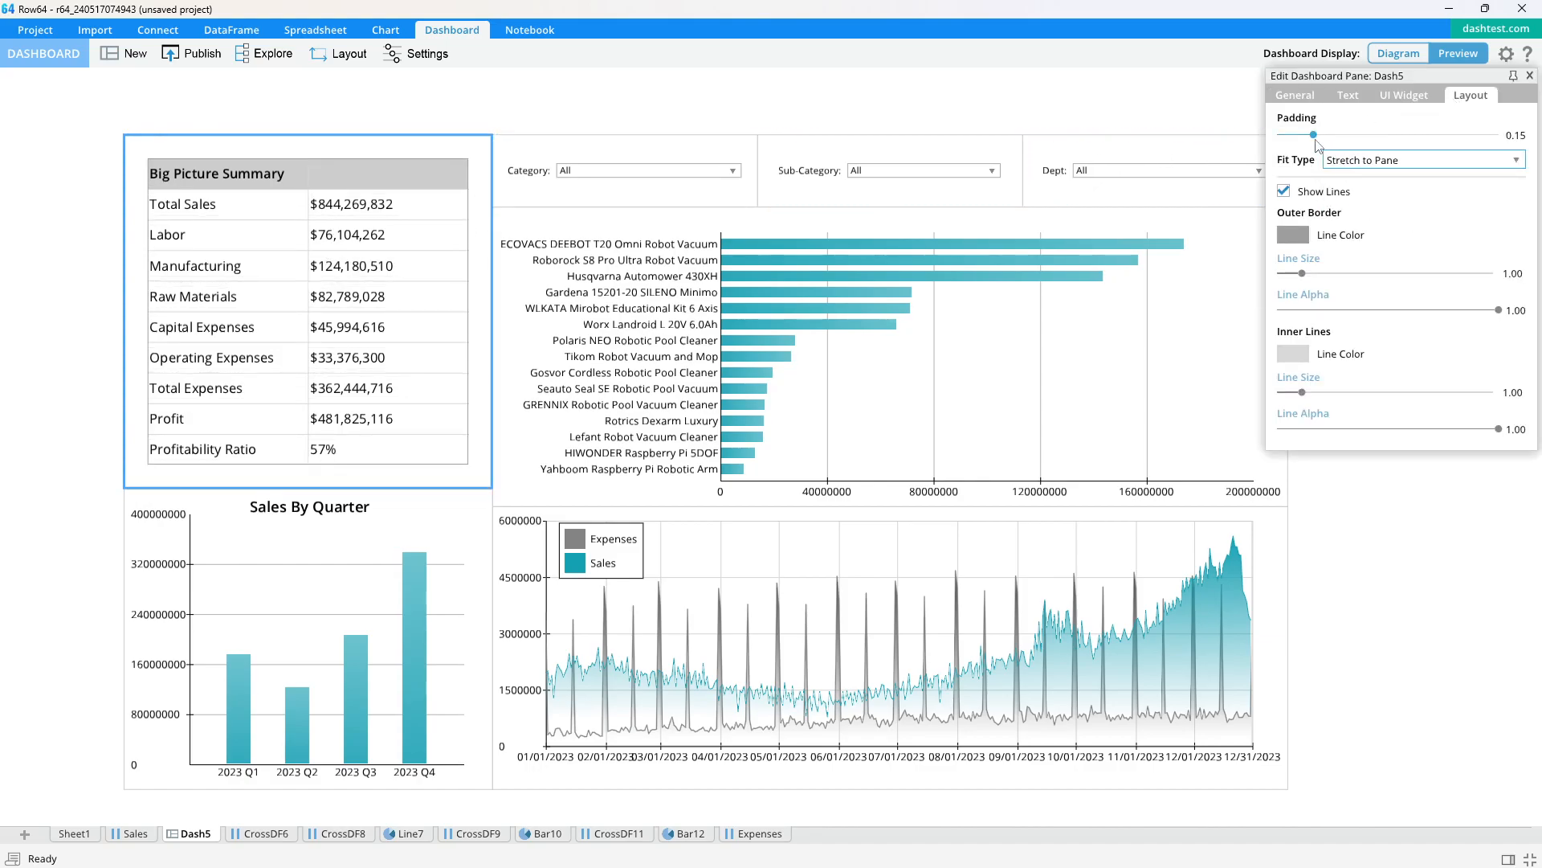
drag(1318, 145, 1237, 144)
click(41, 296)
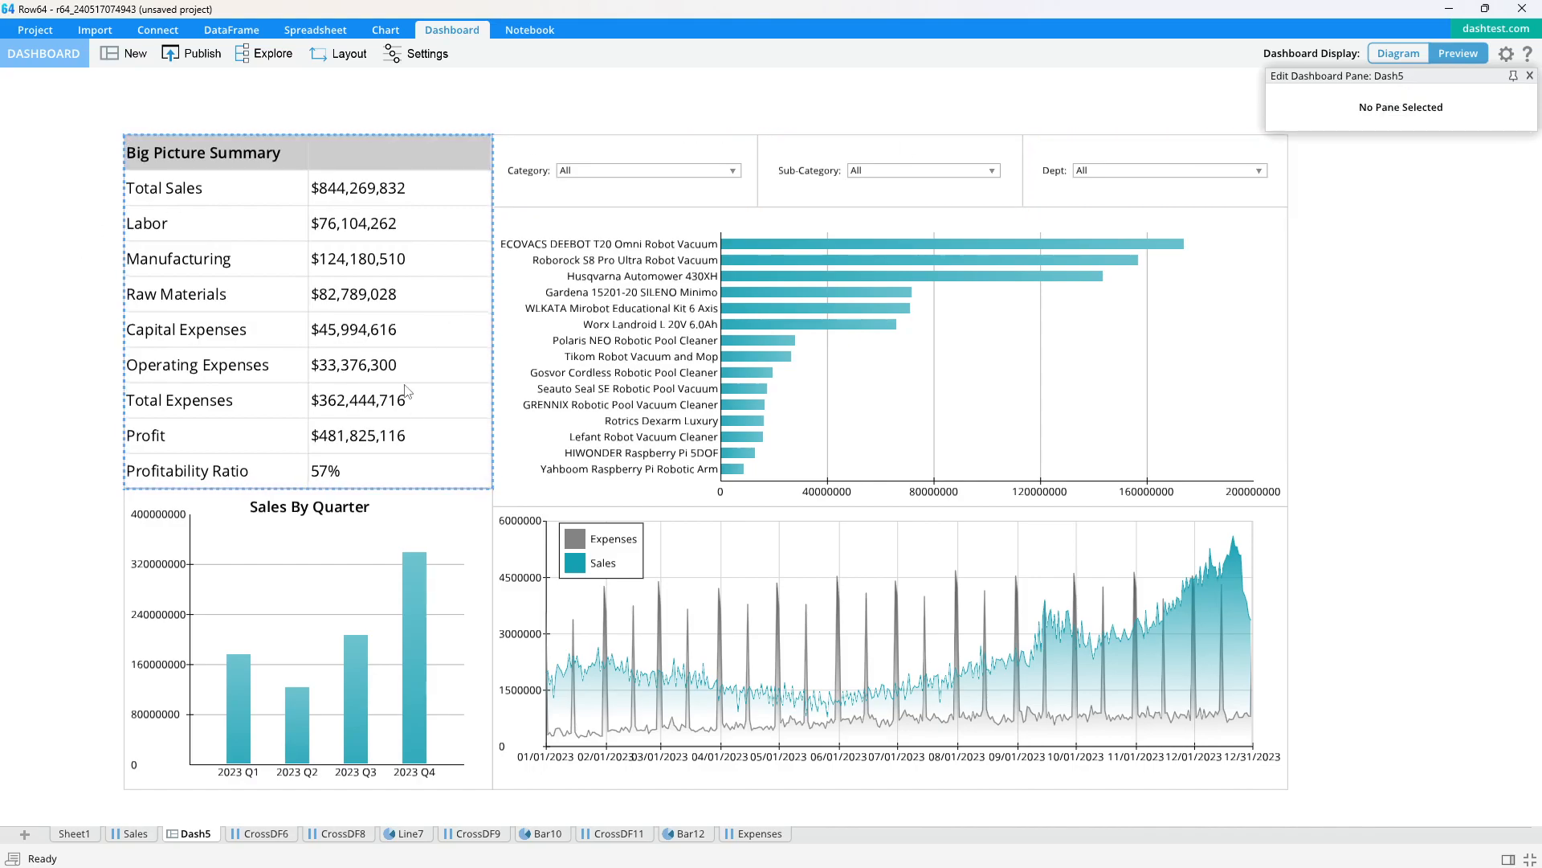
click(1530, 75)
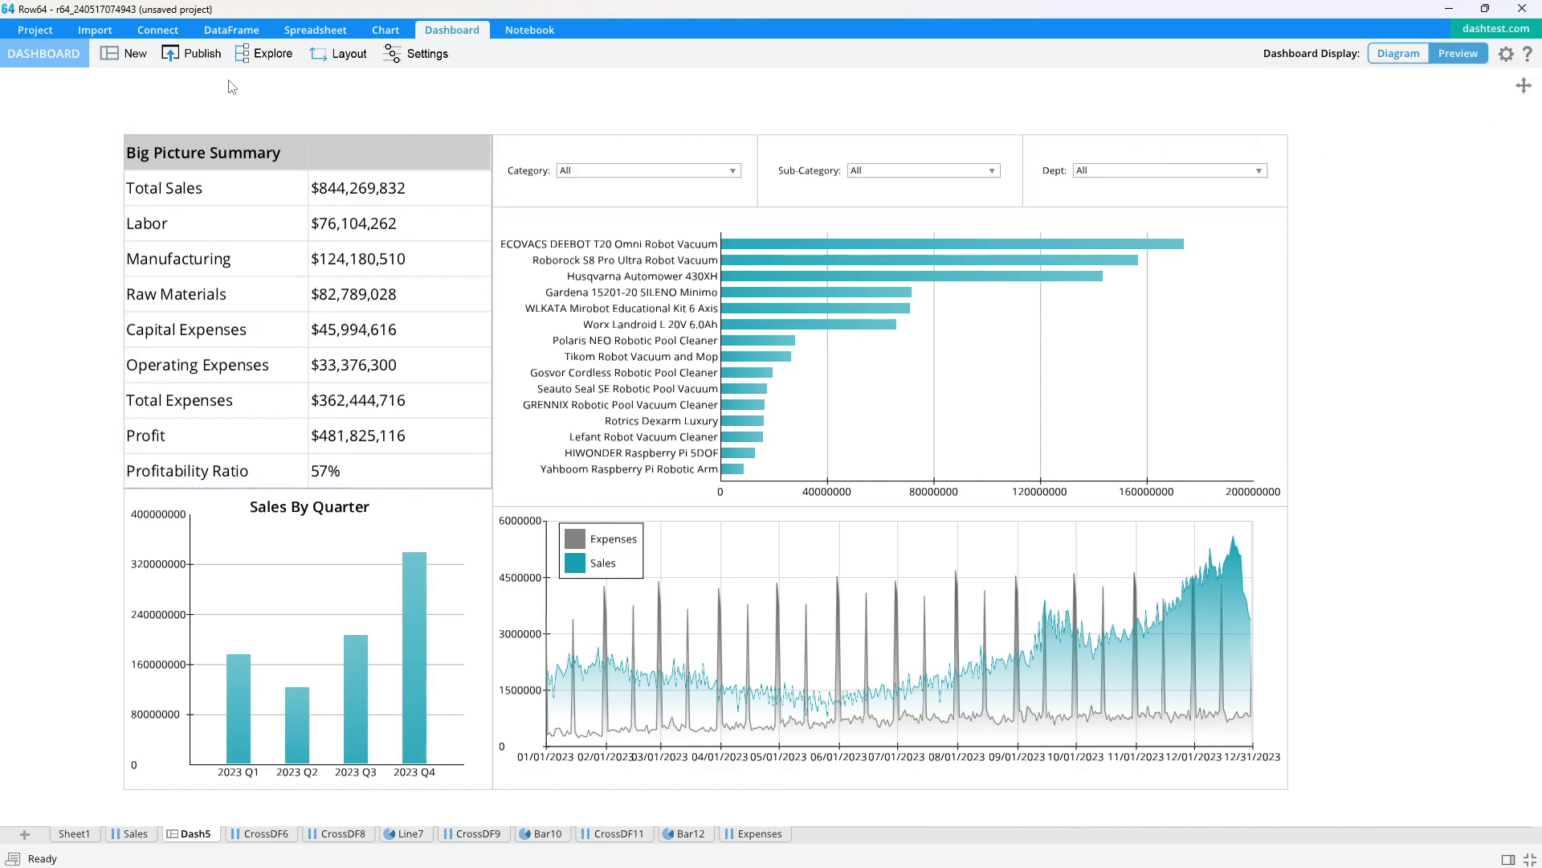
Step: Publish the dashboard to the temp group as profit-02
click(192, 54)
click(635, 552)
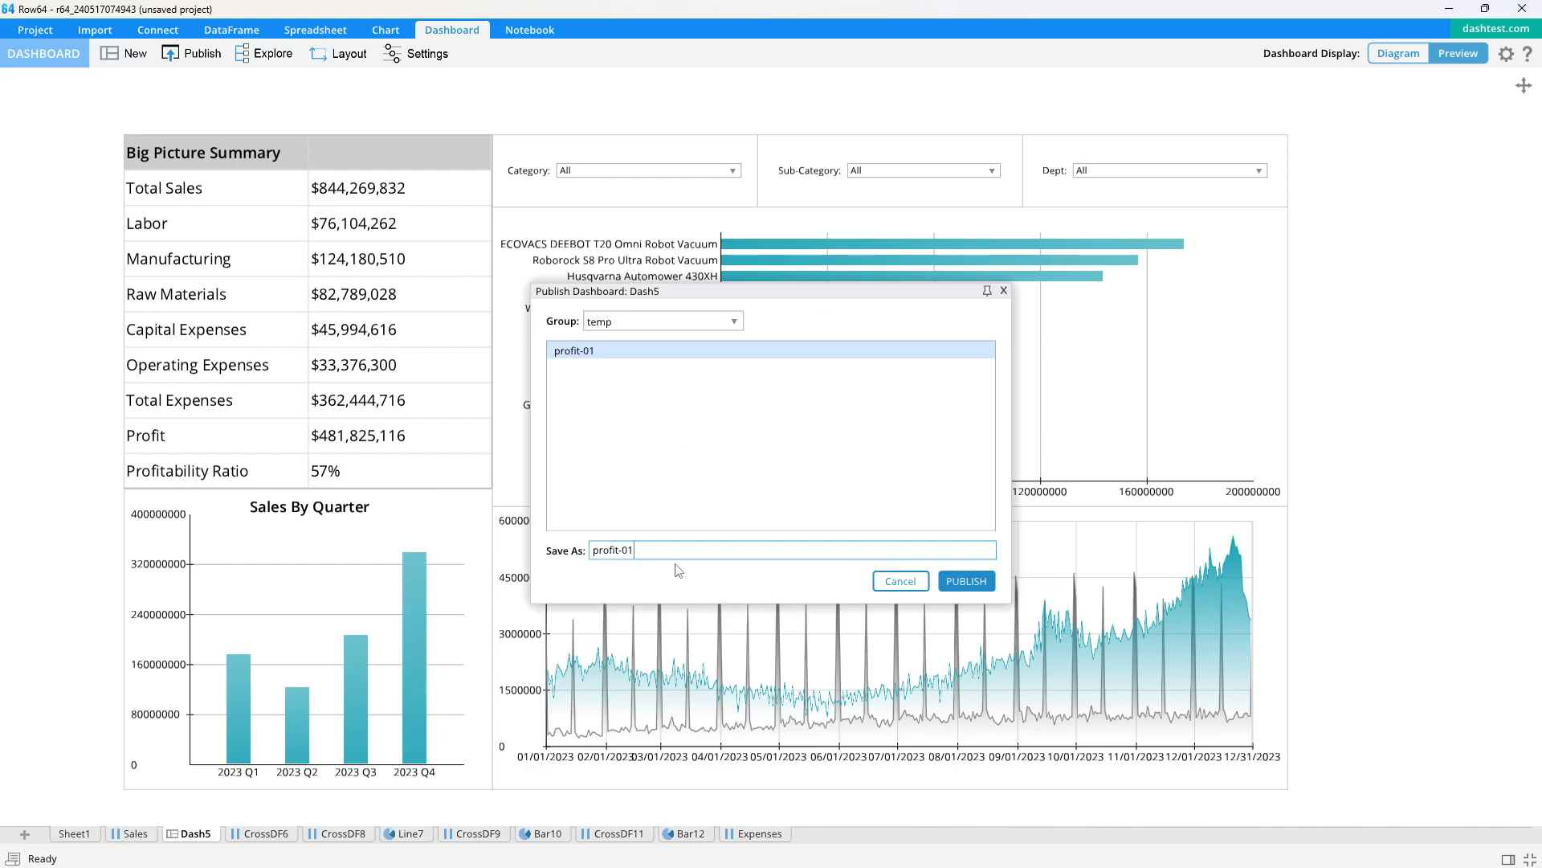
key(BackSpace)
text(2)
click(966, 581)
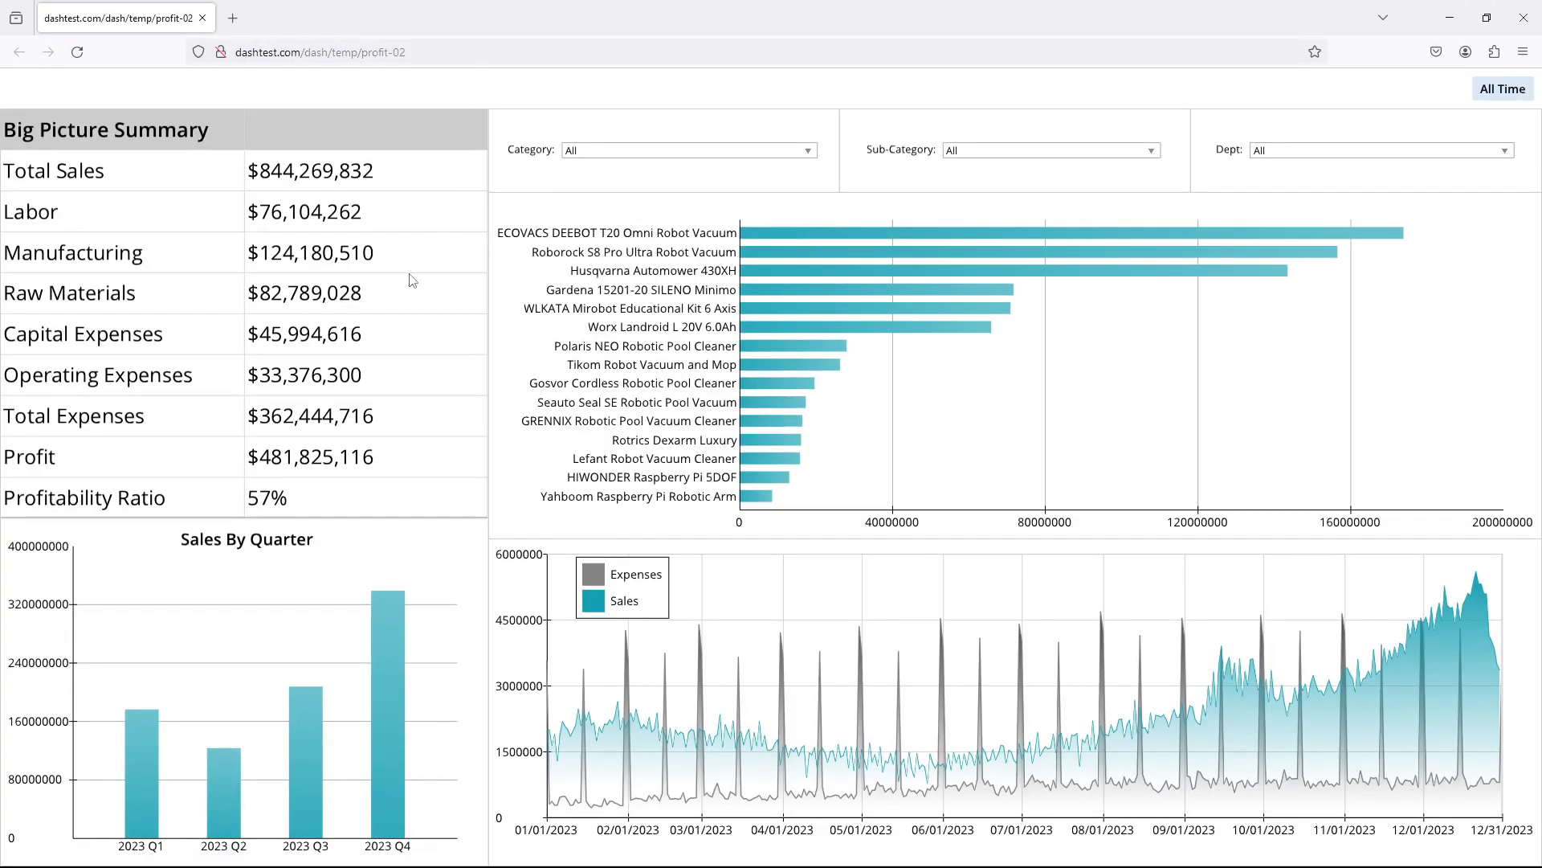
Step: Filter the published dashboard to 2023 Q2 through the Sales By Quarter chart
click(219, 818)
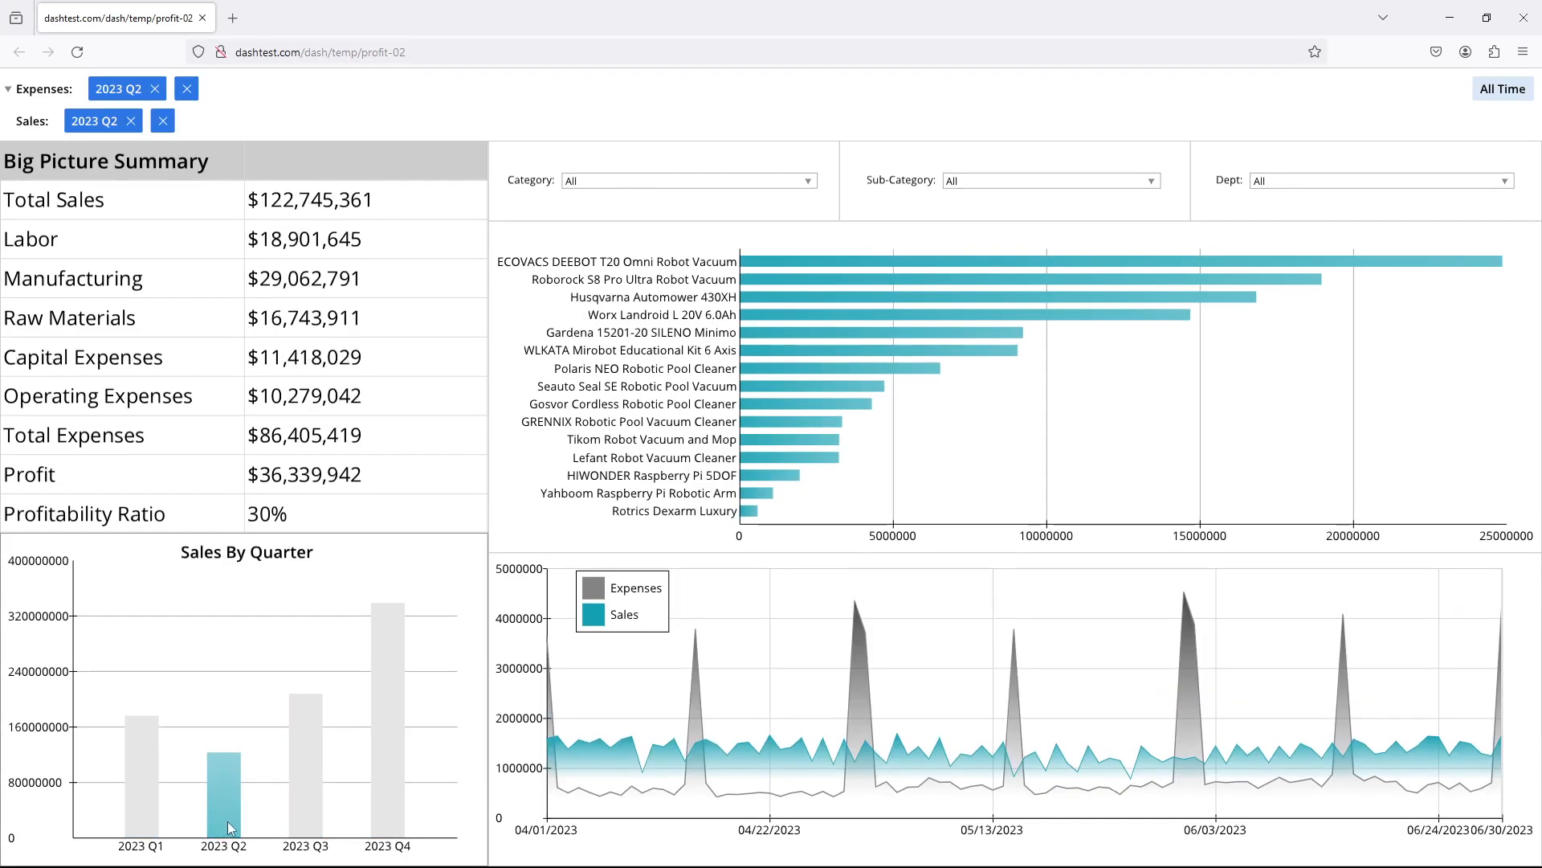
Step: Filter the dashboard to 2023 Q1 alone, and to 2023 Q1 and Q2 together through the Sales By Quarter chart
click(195, 788)
click(152, 790)
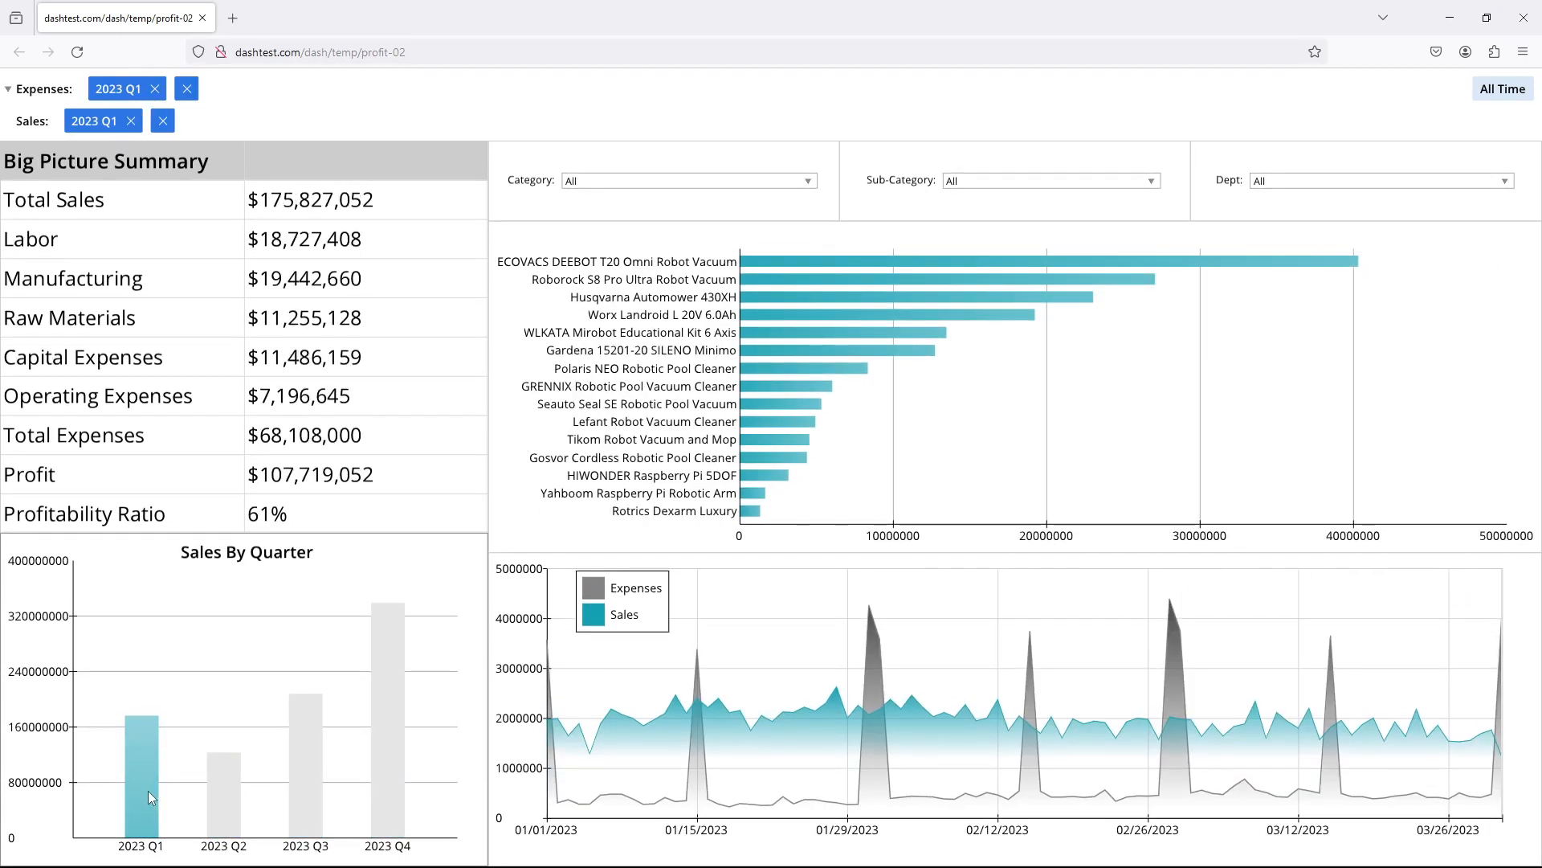
click(147, 790)
click(229, 787)
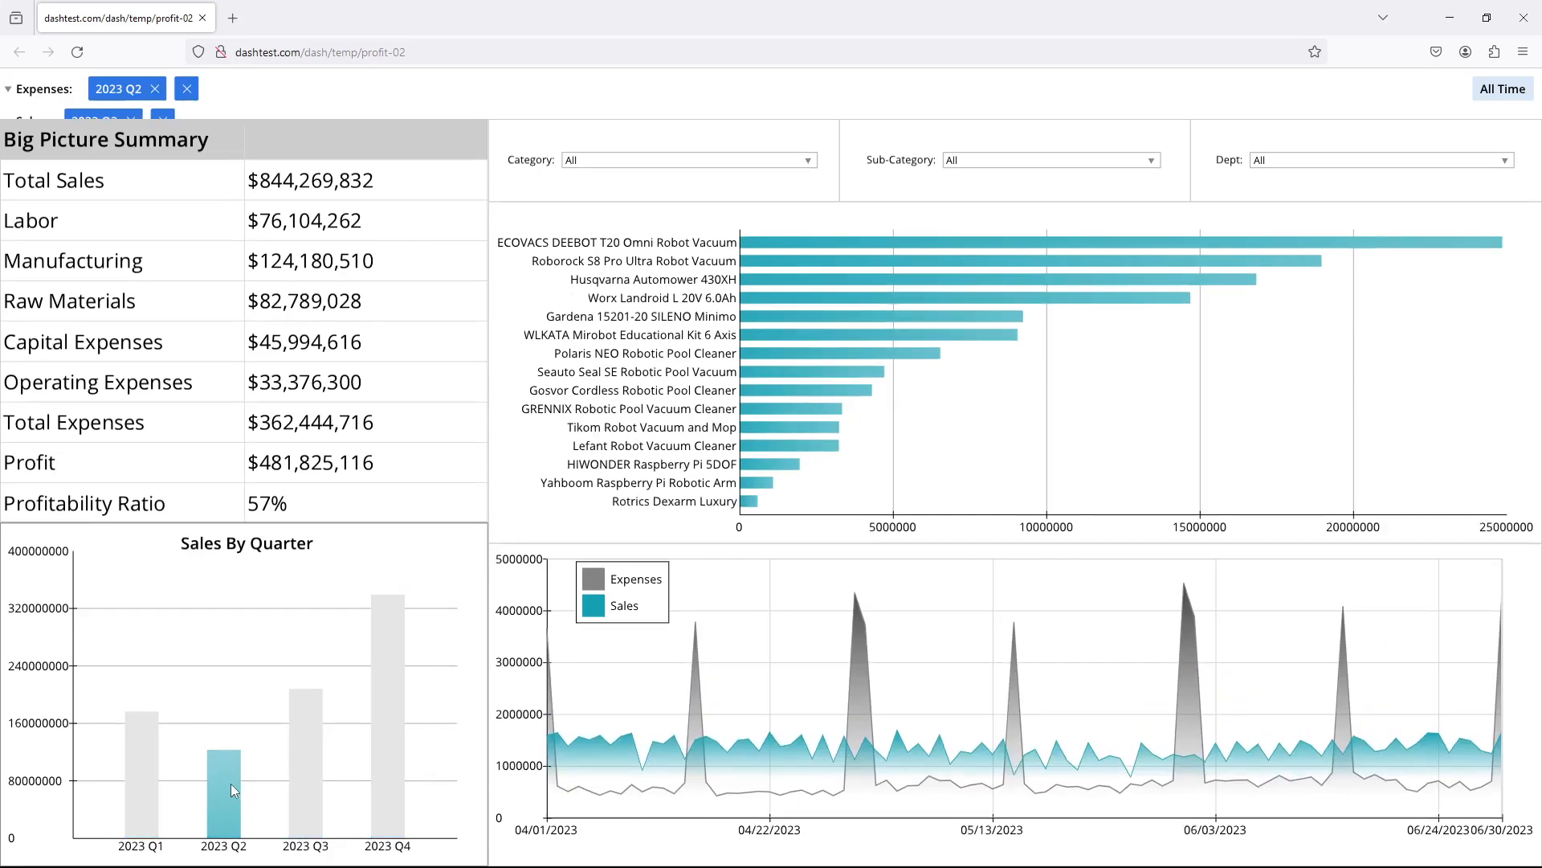
ctrl+click(147, 779)
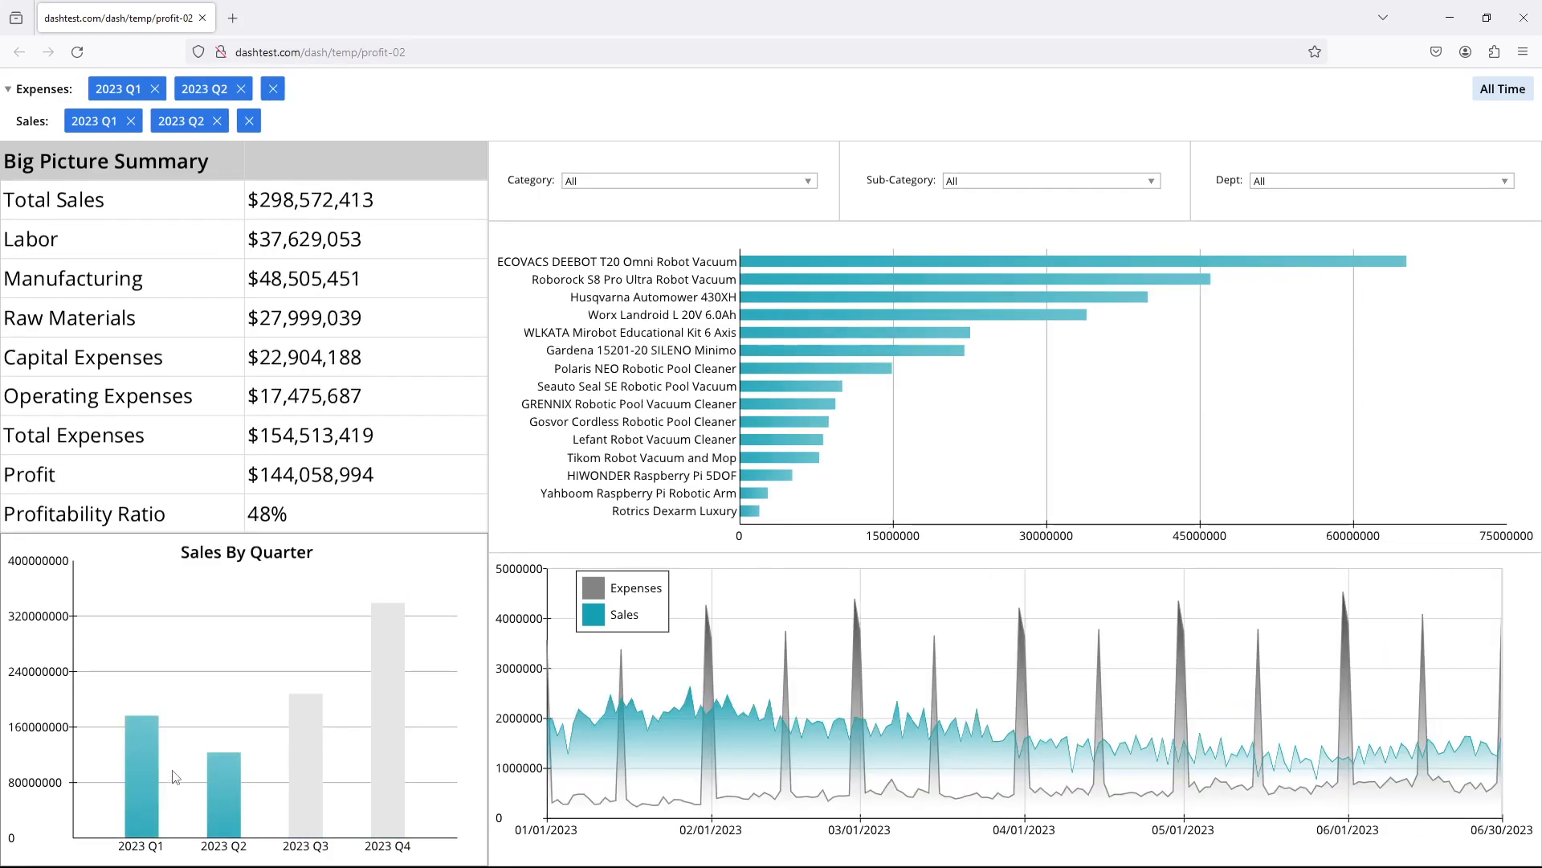
Step: Filter Sales to the ECOVACS DEEBOT T20 Omni Robot Vacuum through the product bar chart, and clear the product and quarter filters
click(792, 257)
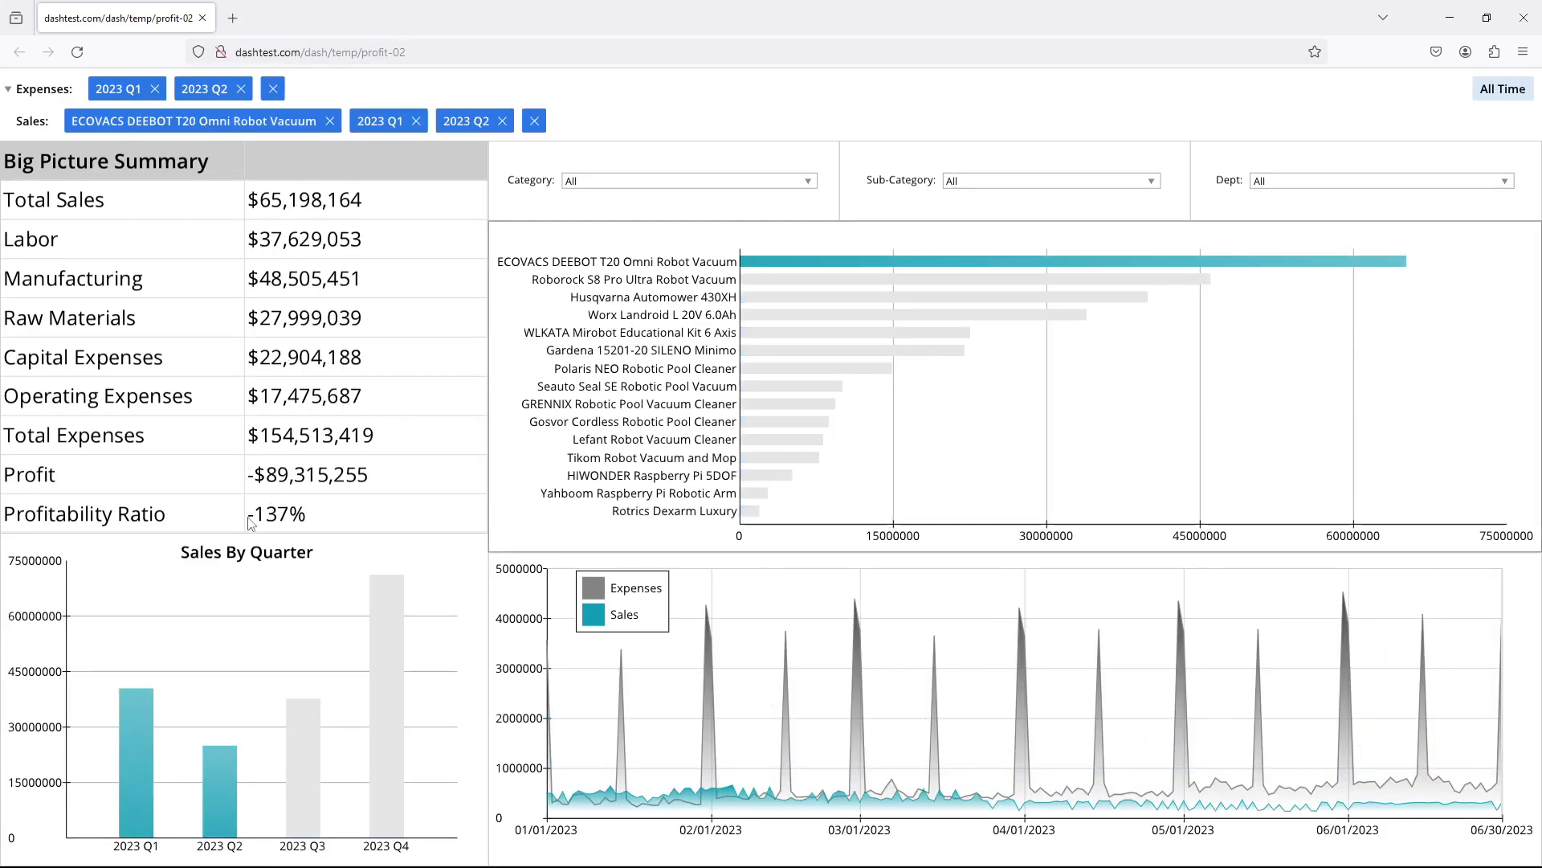
click(822, 261)
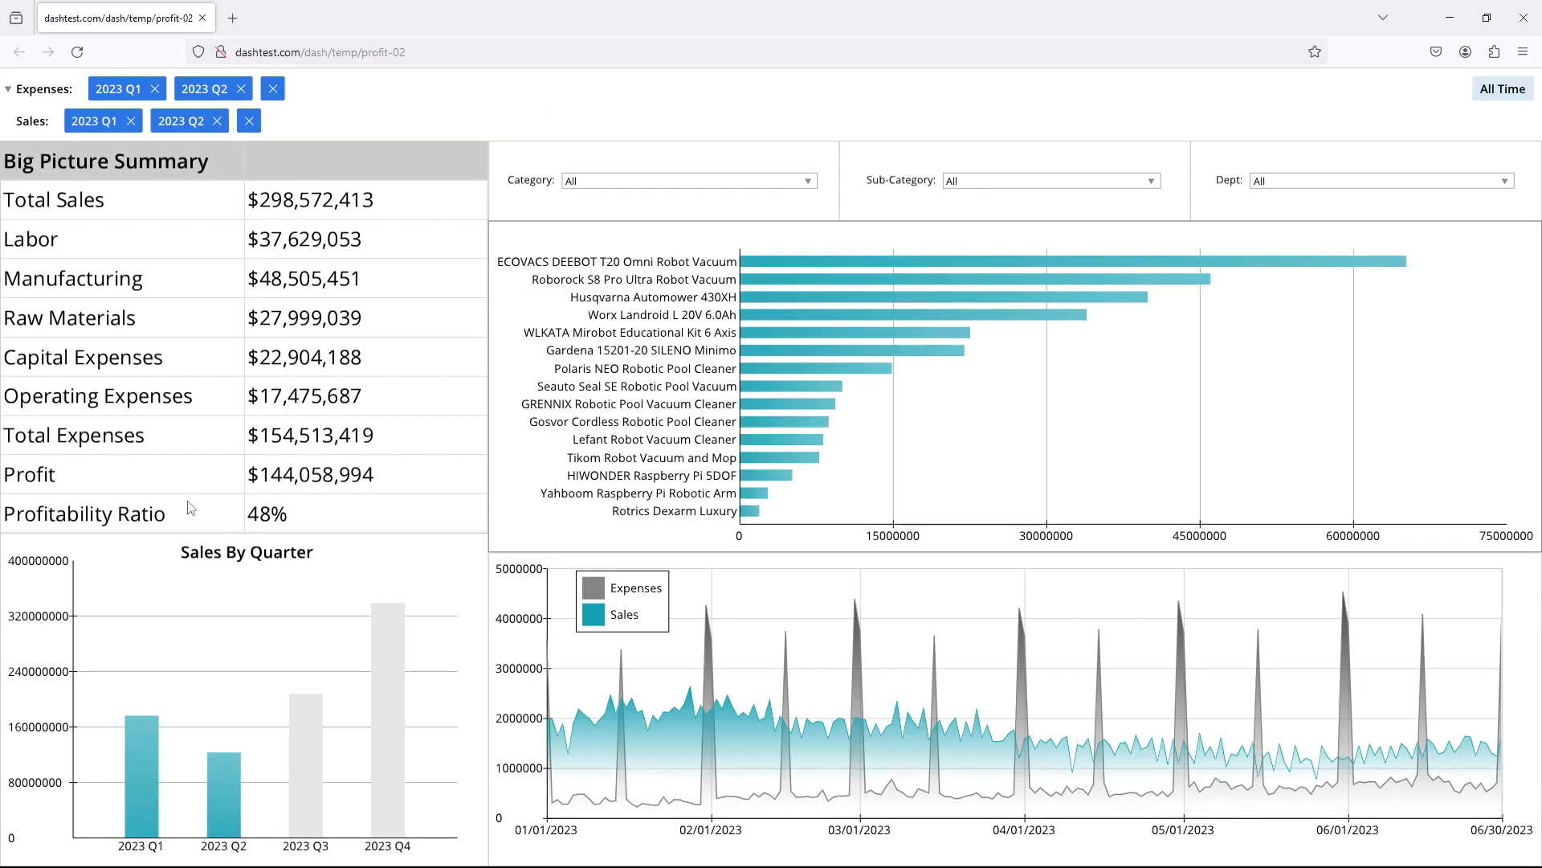
click(142, 759)
click(142, 760)
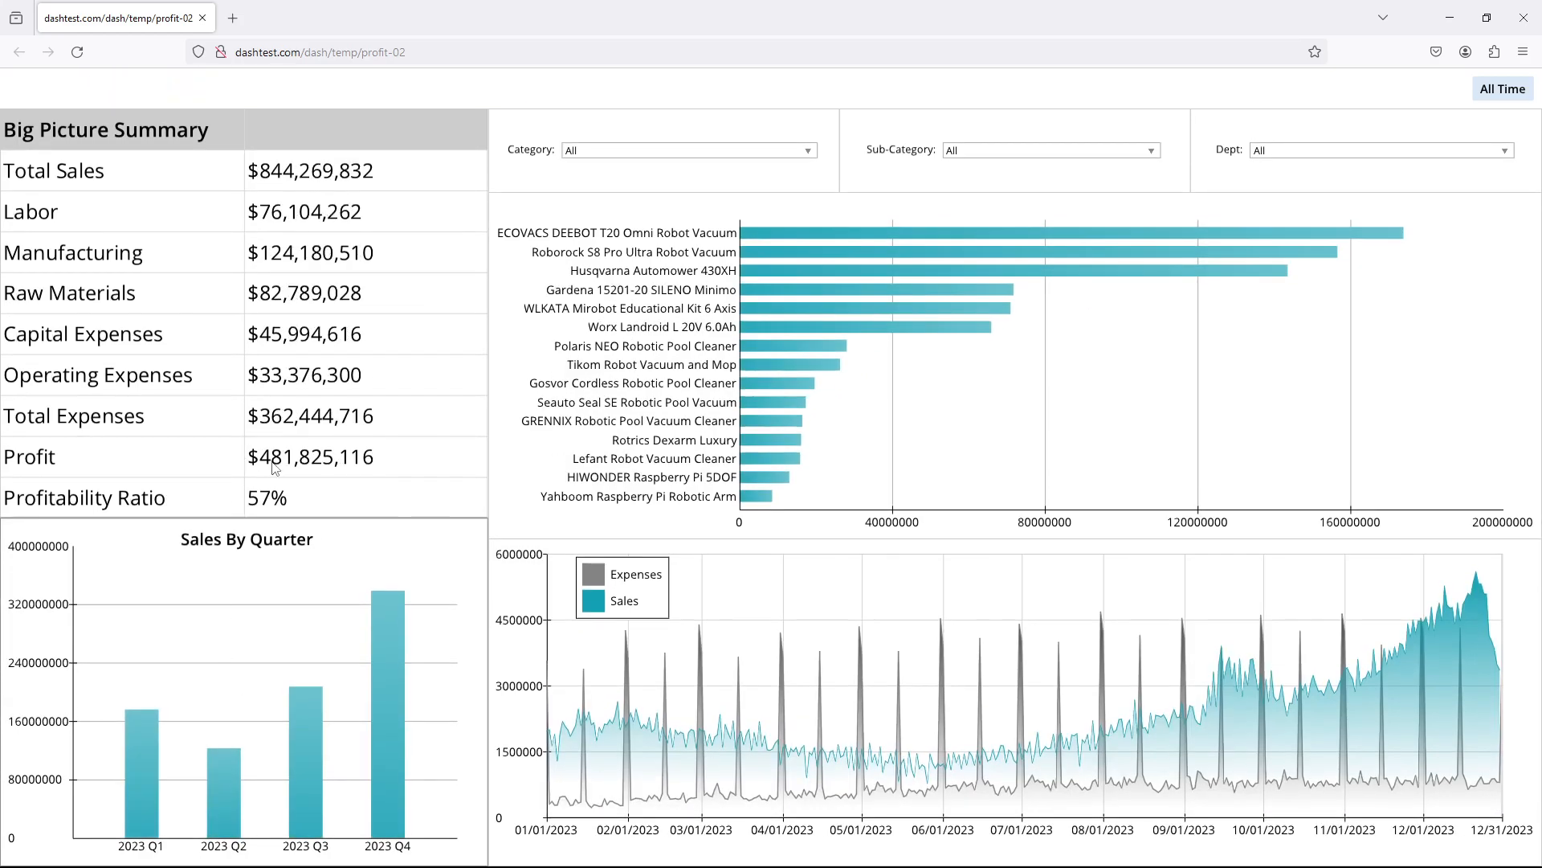